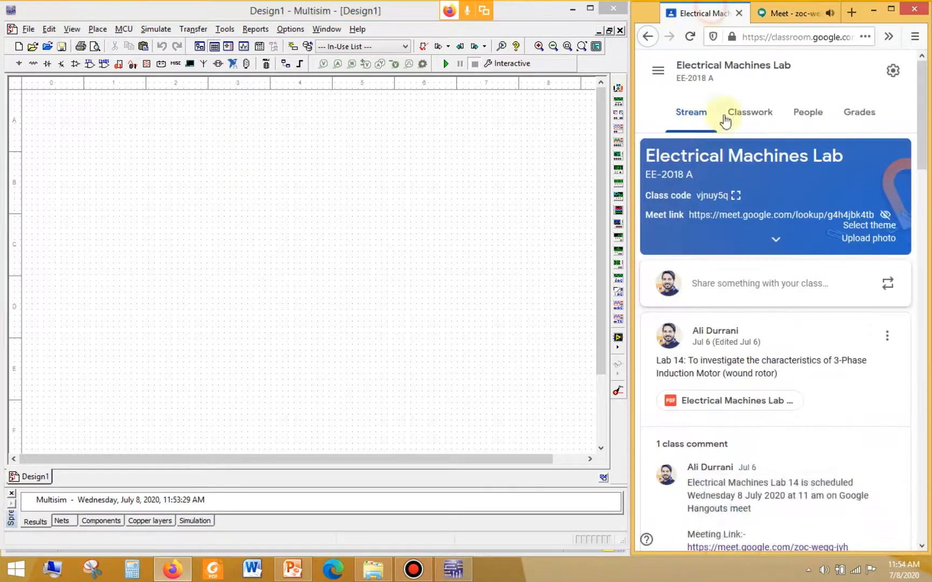
# Step: Review the class stream post specifying Multisim 14.2 and its download link, and return to the Meet call
pyautogui.scroll(-5, 798, 348)
pyautogui.scroll(-2, 798, 348)
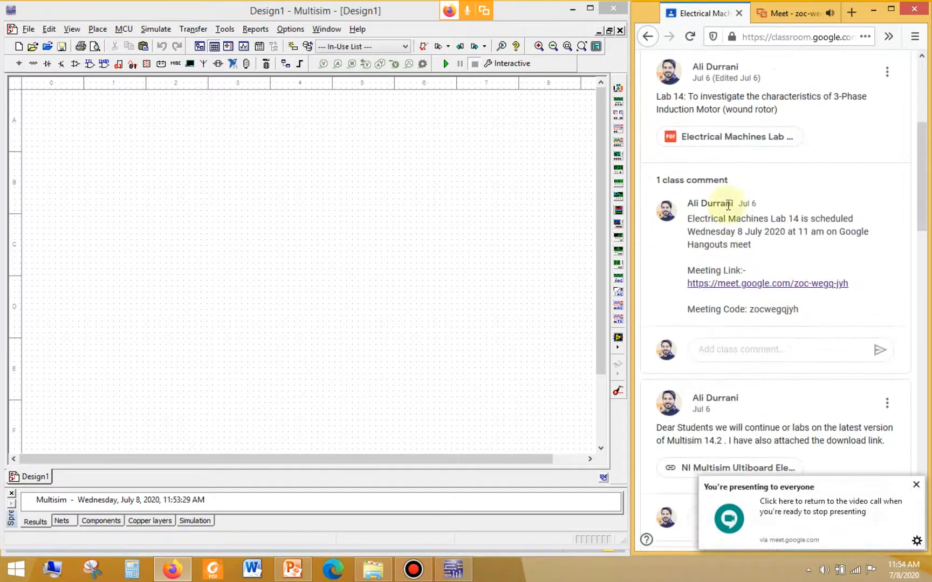
pyautogui.scroll(-6, 770, 320)
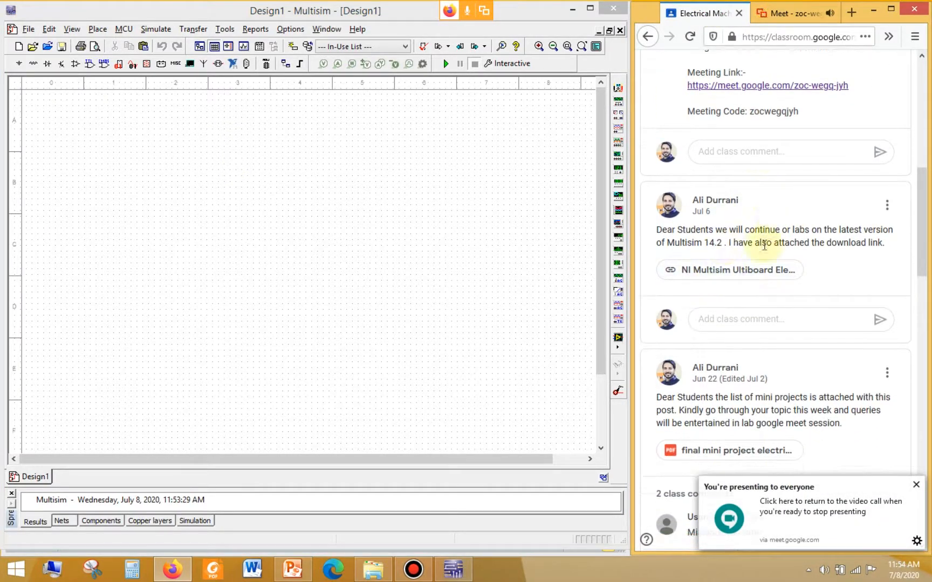
pyautogui.doubleClick(712, 242)
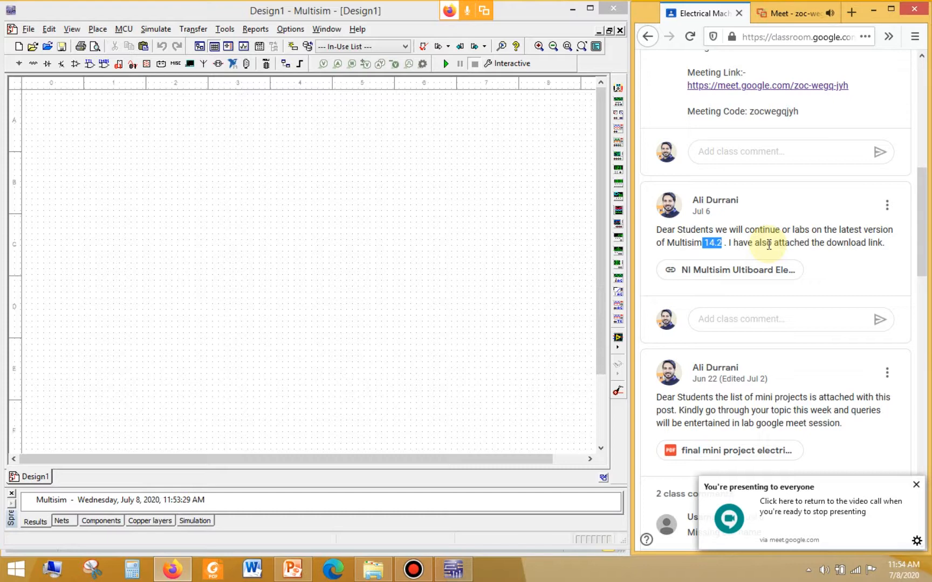
pyautogui.click(765, 18)
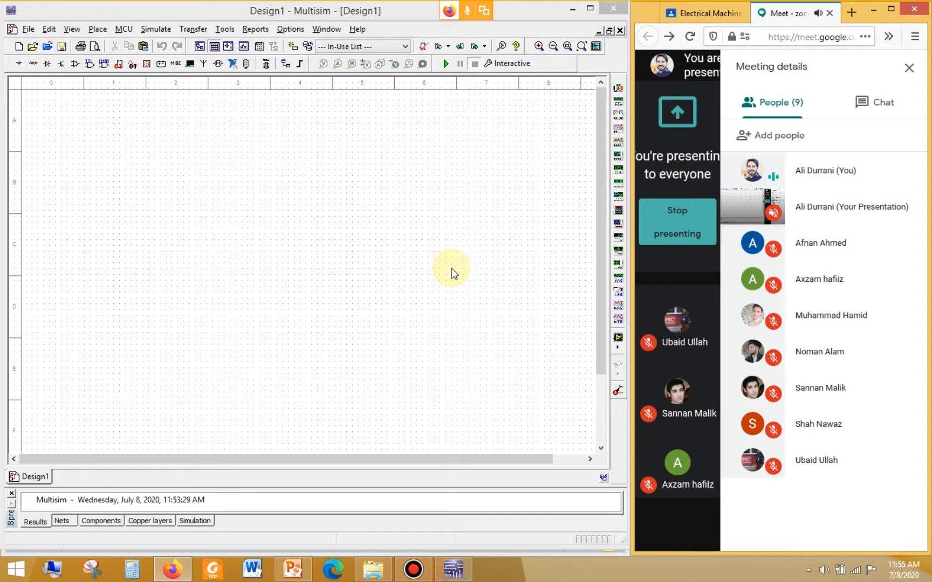
# Step: Open the Electro_Mechanical component group and review every model in the MACHINES family, from BRUSHLESS_DC_MACHINE to the synchronous machines
pyautogui.click(217, 63)
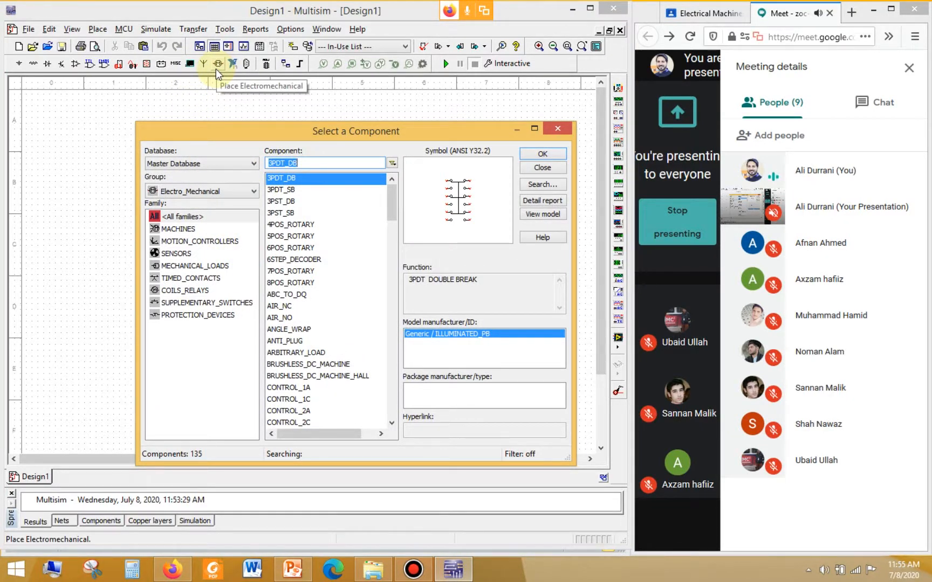
pyautogui.click(208, 229)
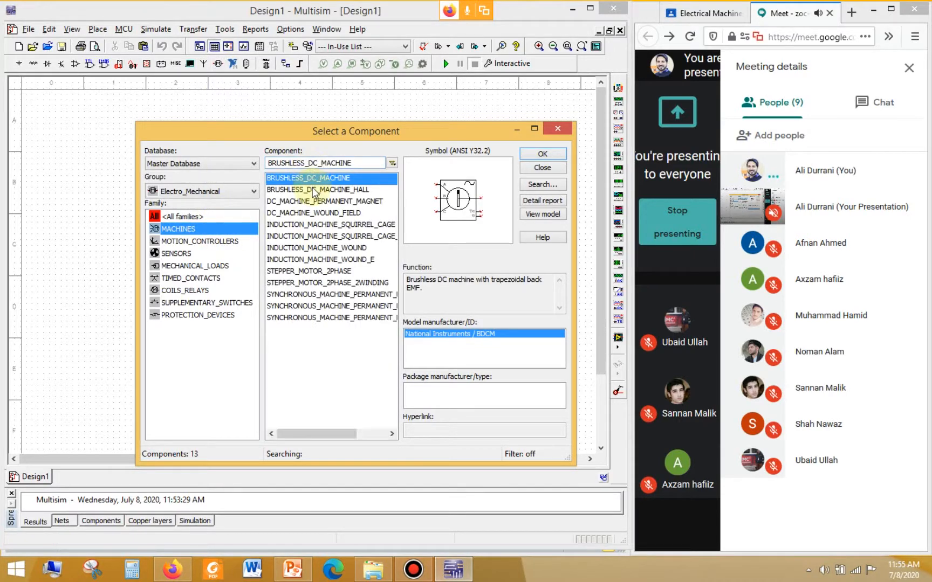
pyautogui.click(339, 180)
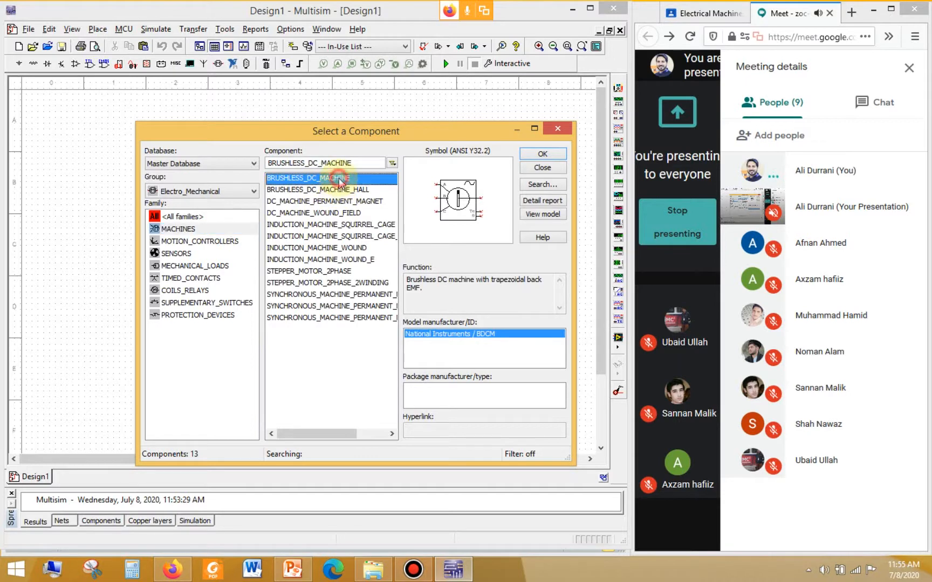
pyautogui.press('Down')
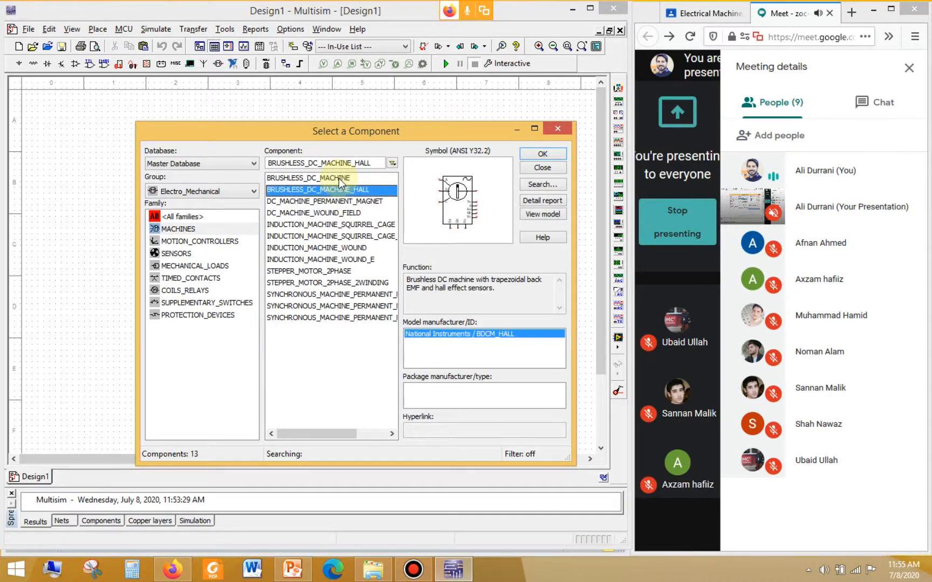
pyautogui.press('Down')
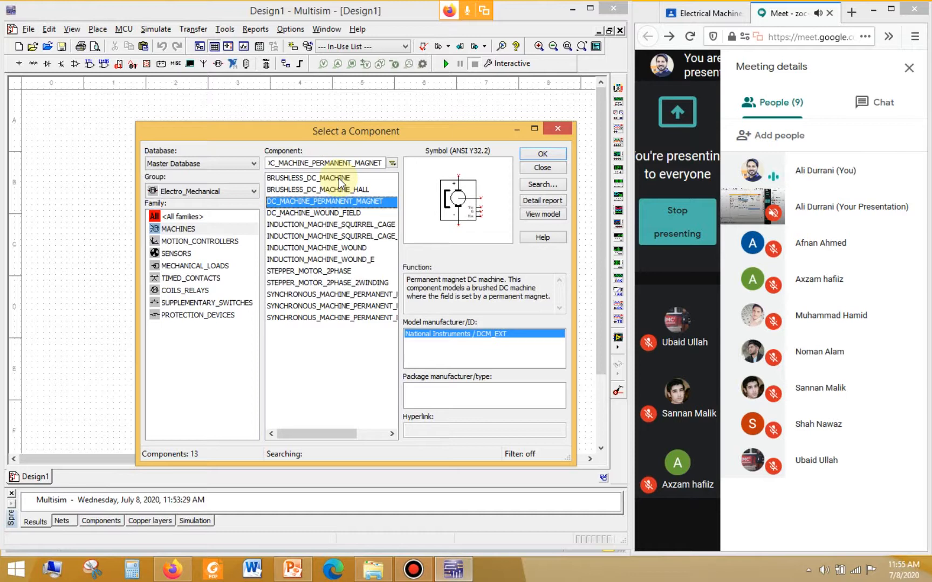
pyautogui.press('Down')
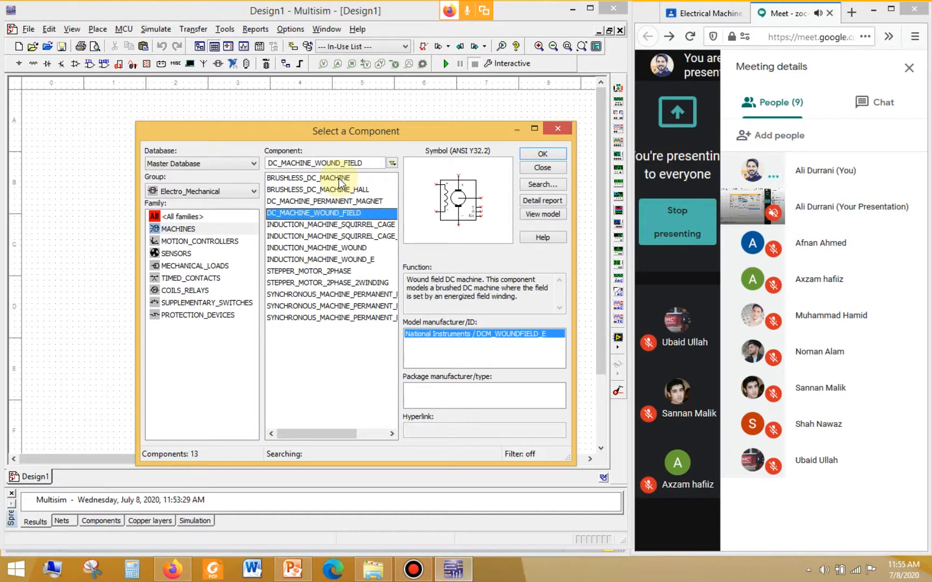
pyautogui.press('Down')
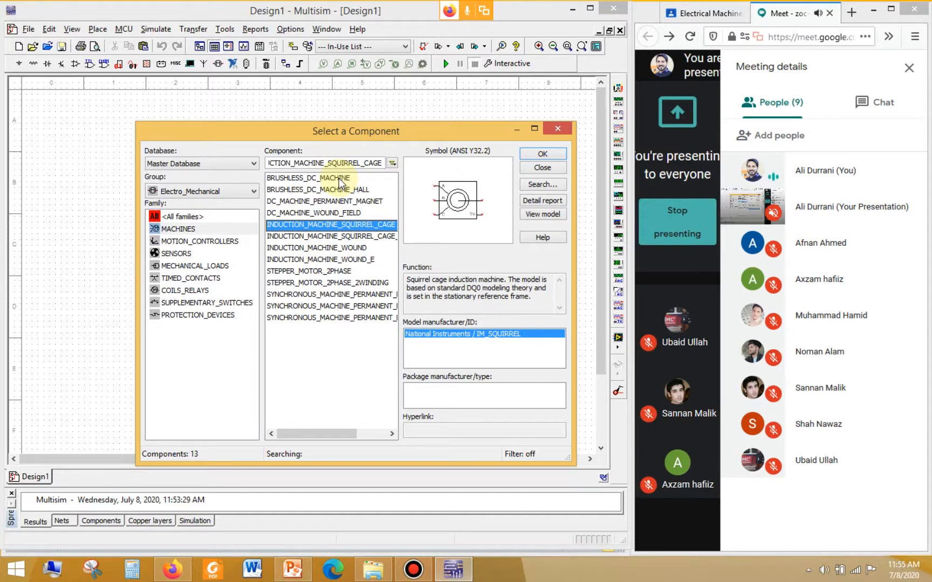
pyautogui.press('Down')
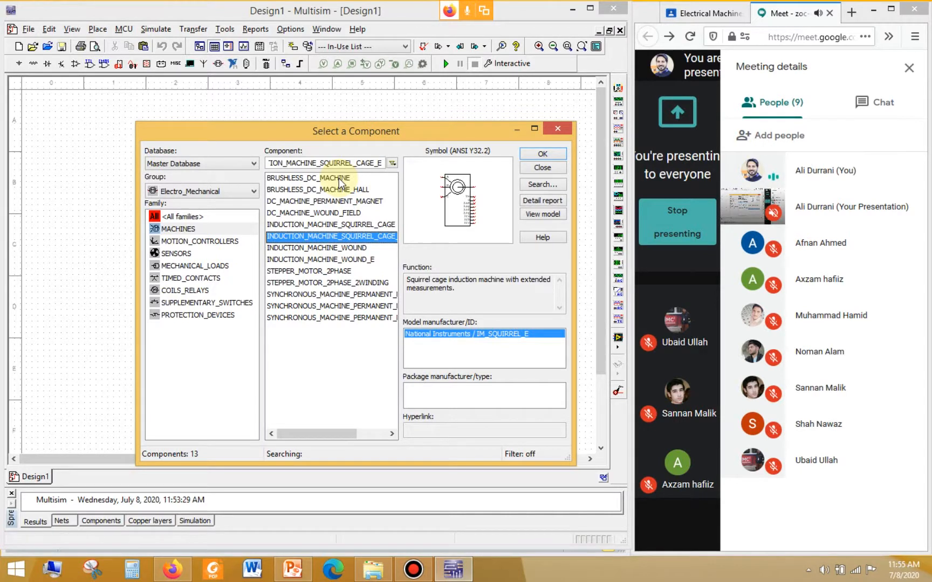
pyautogui.press('Down')
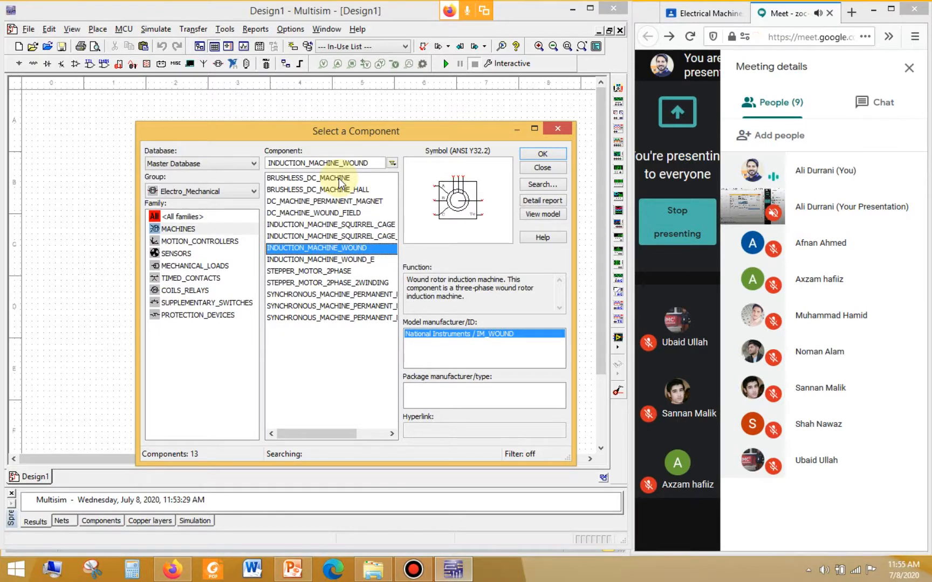
pyautogui.press('Down')
pyautogui.press('Down')
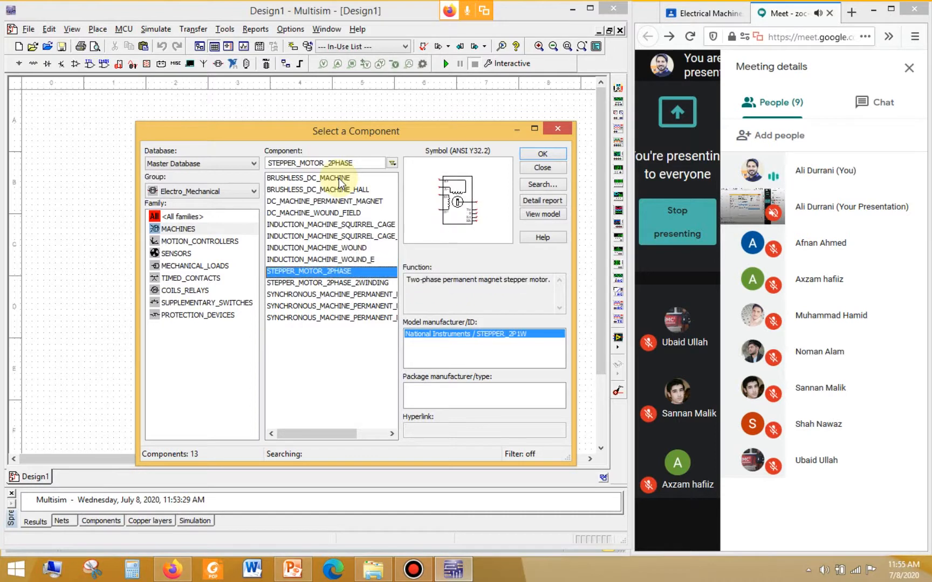
pyautogui.press('Down')
pyautogui.press('Down')
pyautogui.press('Down')
pyautogui.press('Down')
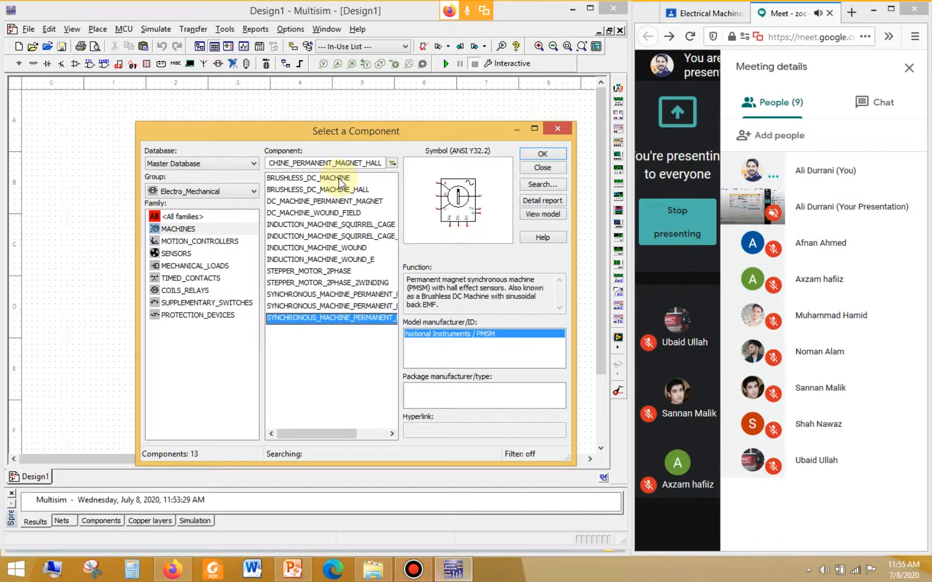
# Step: Compare the symbols and function descriptions of the synchronous, stepper and wound-rotor induction machines
pyautogui.press('Up')
pyautogui.press('Down')
pyautogui.press('Up')
pyautogui.press('Up')
pyautogui.press('Up')
pyautogui.press('Up')
pyautogui.press('Up')
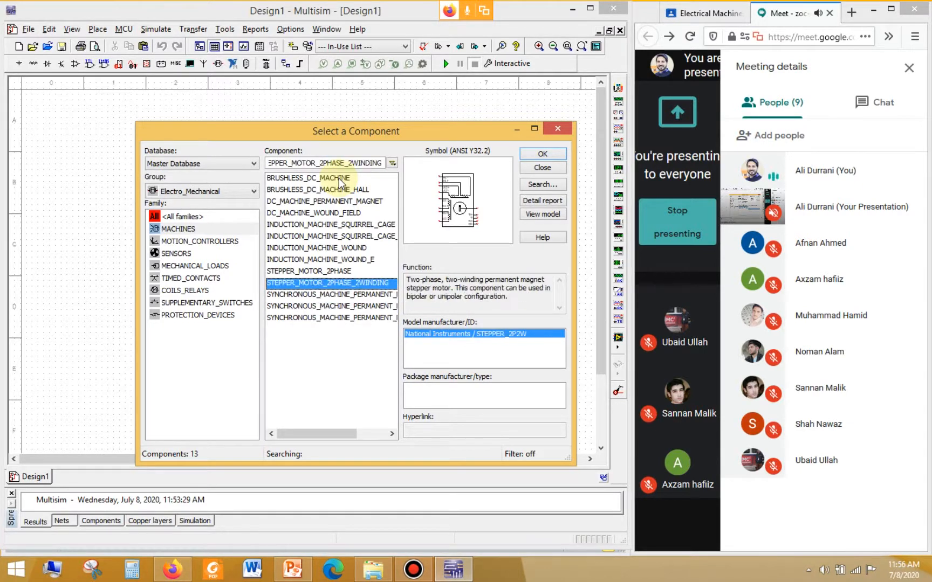
pyautogui.press('Up')
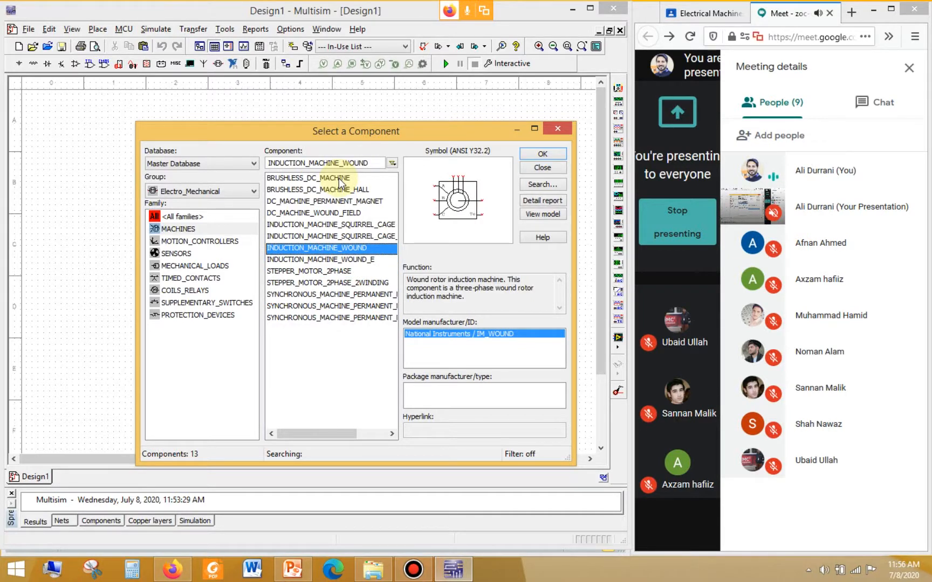
pyautogui.press('Down')
pyautogui.press('Down')
pyautogui.press('Down')
pyautogui.press('Down')
pyautogui.press('Down')
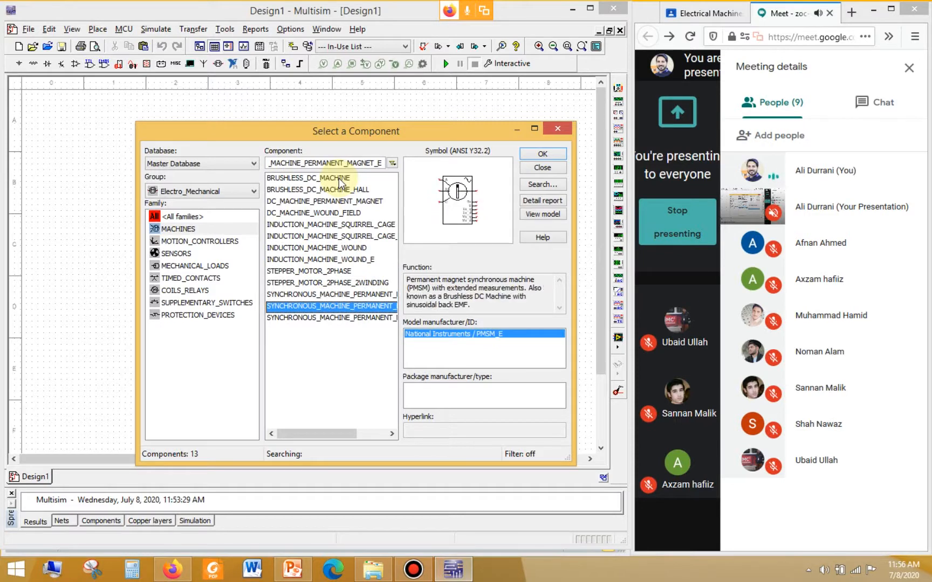
pyautogui.press('Down')
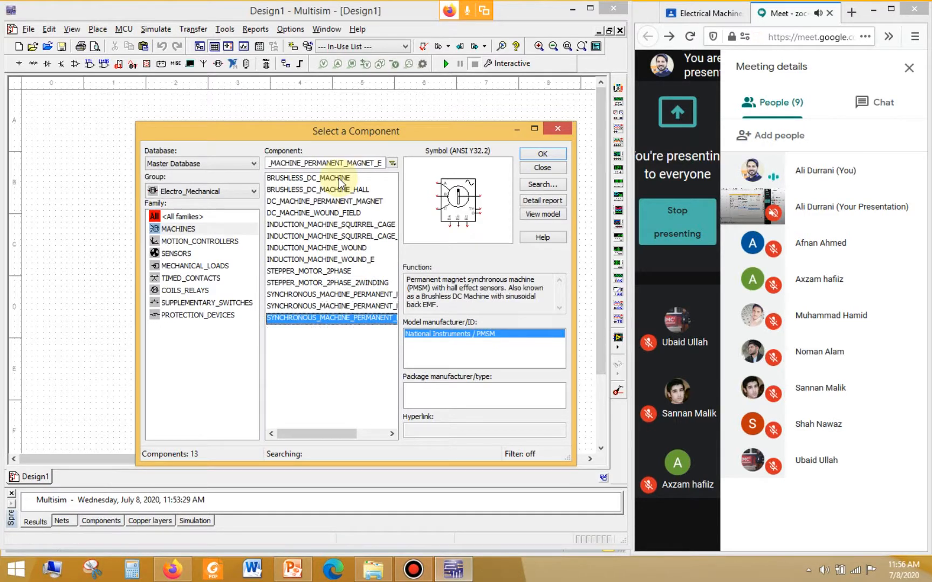
pyautogui.press('Up')
pyautogui.press('Up')
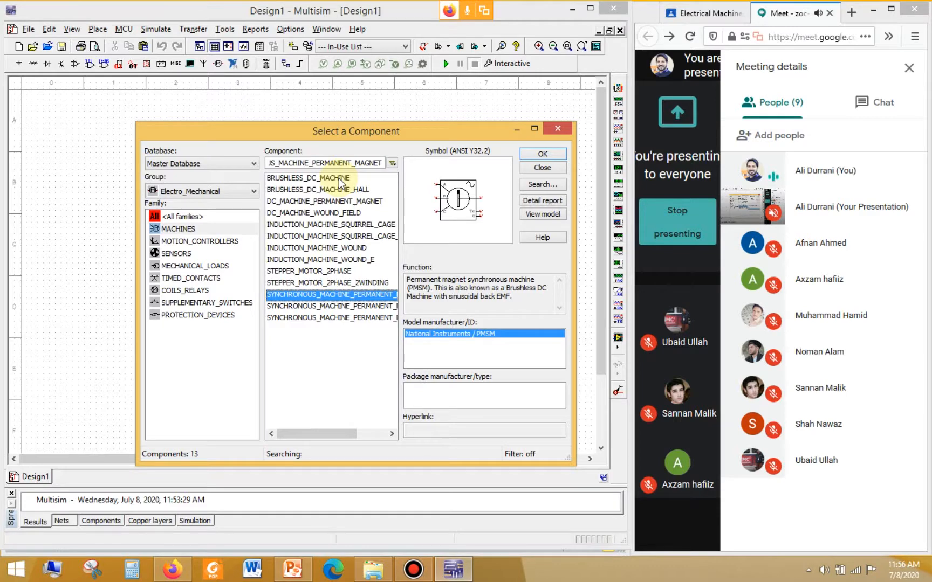
pyautogui.press('Up')
pyautogui.press('Up')
pyautogui.press('Up')
pyautogui.press('Up')
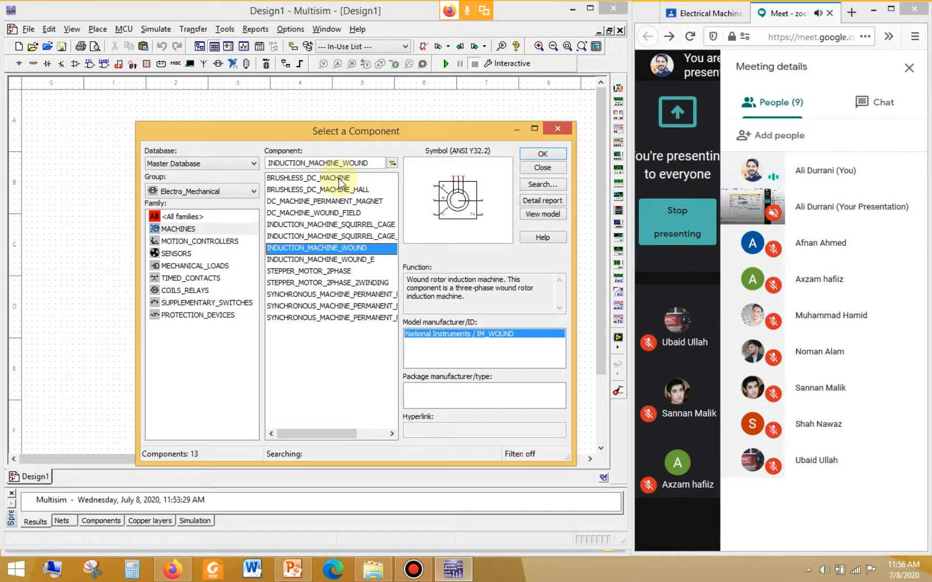
pyautogui.press('Up')
pyautogui.press('Down')
# Step: Examine the RAD_TO_DEG, RAD_PER_SEC_TO_RPM and ABC_TO_DQ converters in the MOTION_CONTROLLERS family
pyautogui.click(230, 242)
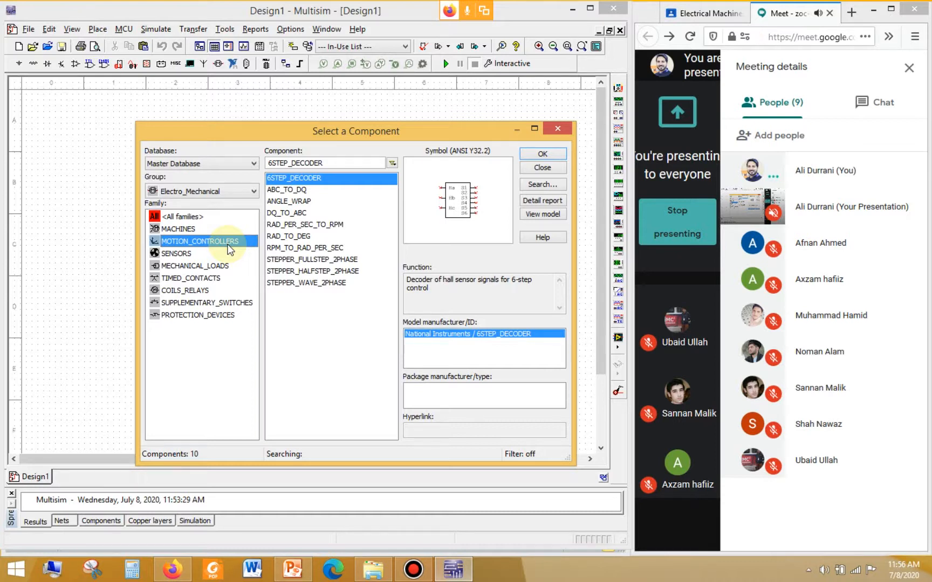
pyautogui.click(296, 236)
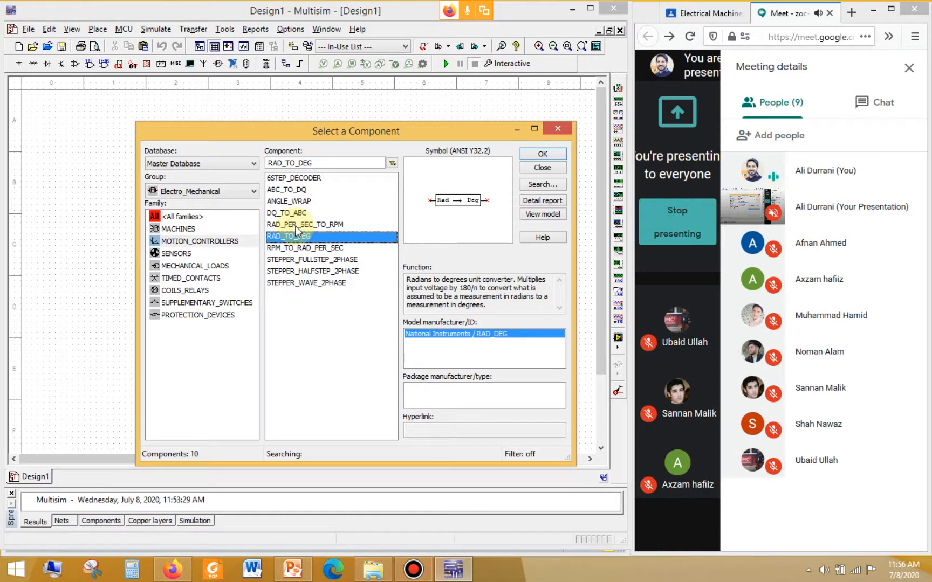
pyautogui.click(295, 225)
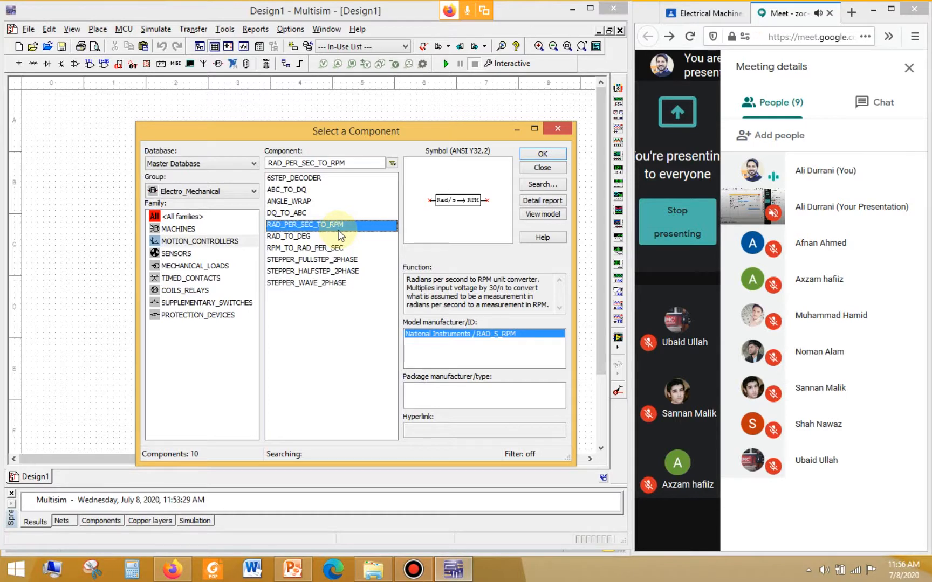
pyautogui.click(298, 190)
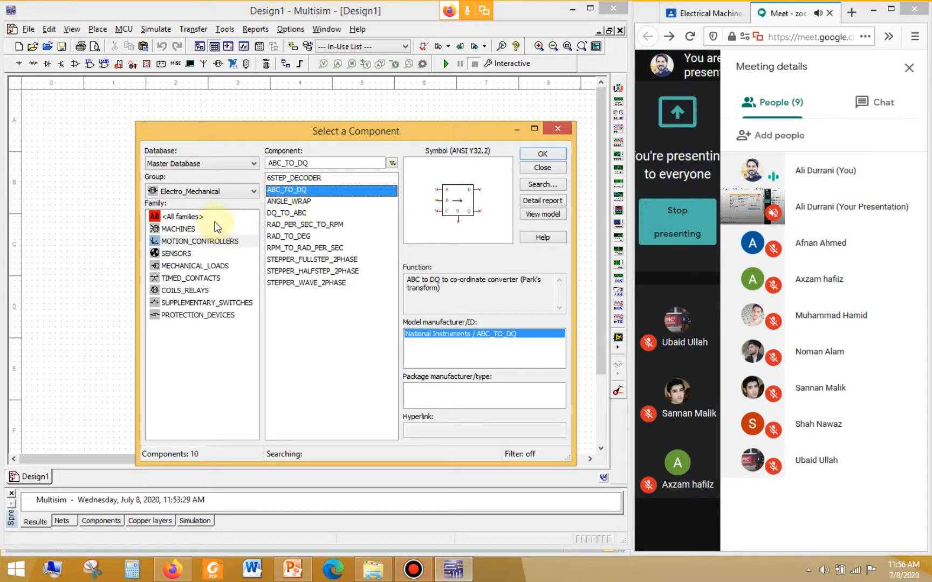
# Step: Examine the models in the SENSORS and MECHANICAL_LOADS families, including the resolver, incremental encoder, gears, arbitrary load and inertial load
pyautogui.click(179, 251)
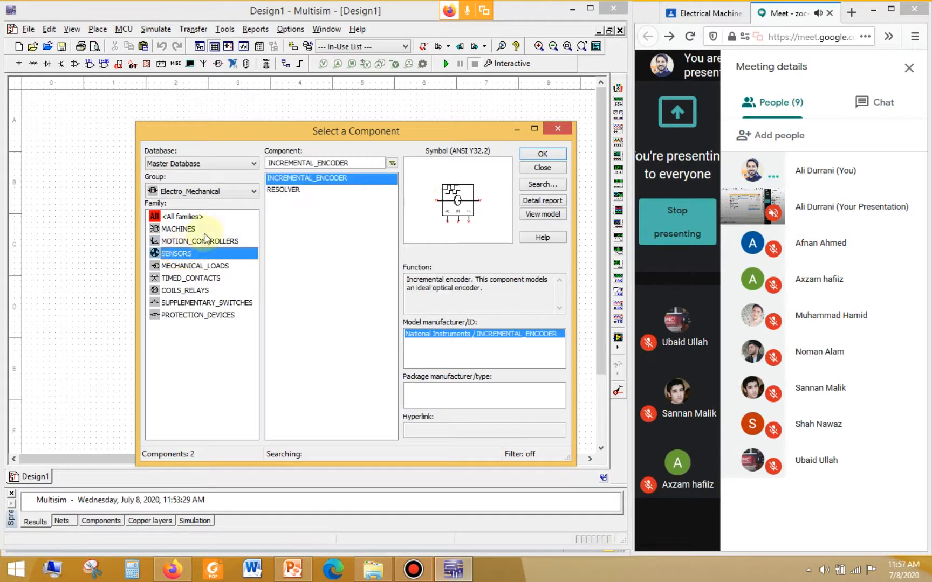
pyautogui.click(279, 193)
pyautogui.click(285, 178)
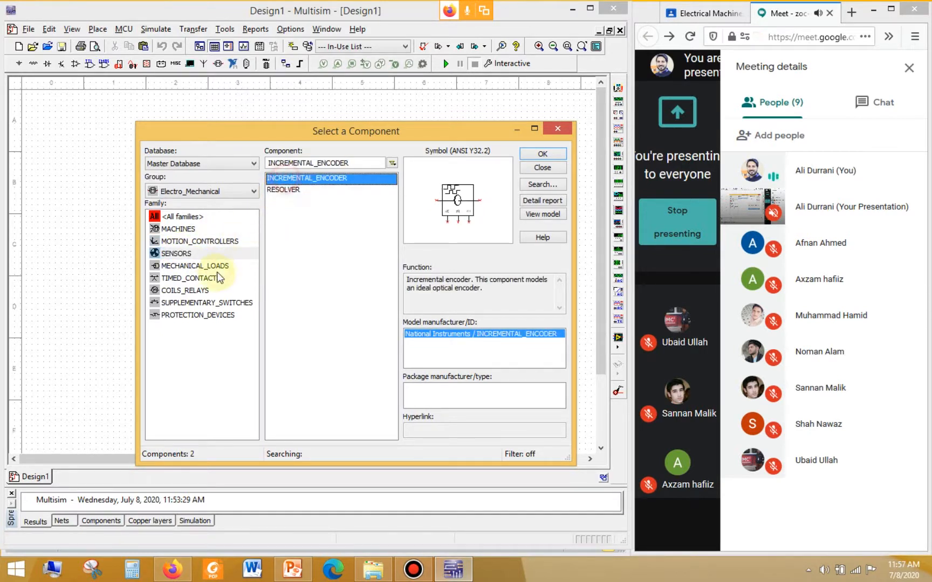
pyautogui.click(216, 266)
pyautogui.click(288, 201)
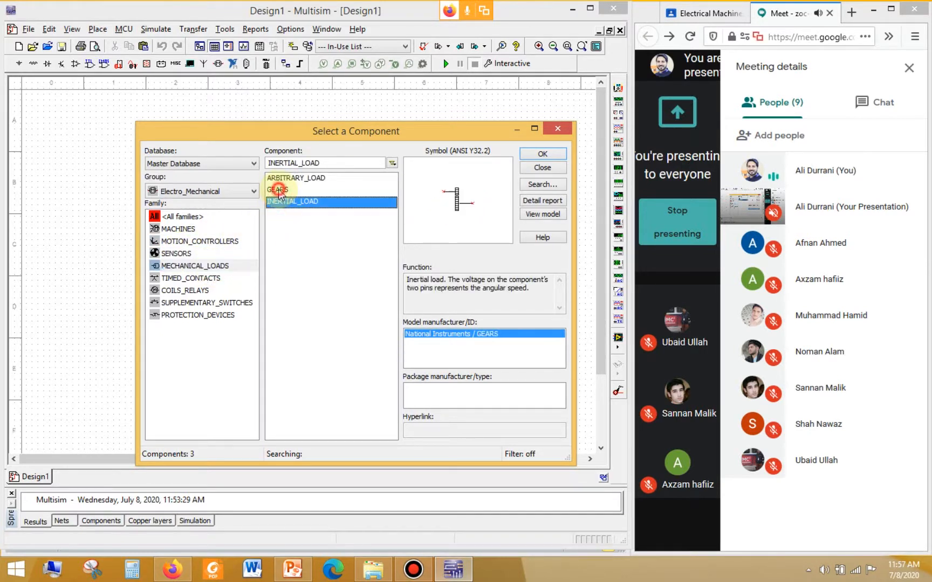
pyautogui.click(278, 189)
pyautogui.click(281, 179)
pyautogui.click(281, 201)
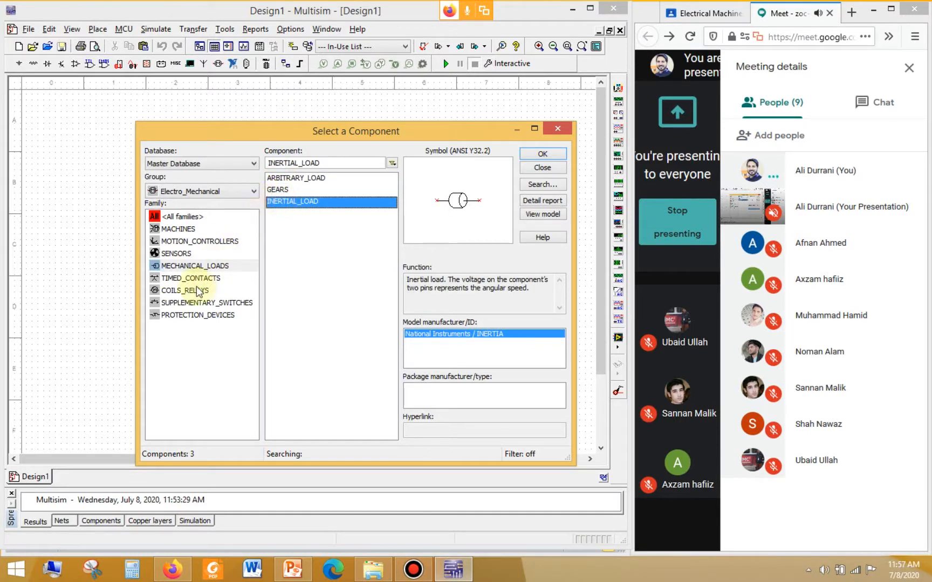
# Step: Look through the TIMED_CONTACTS, COILS_RELAYS, PROTECTION_DEVICES and SUPPLEMENTARY_SWITCHES families
pyautogui.click(196, 278)
pyautogui.click(191, 291)
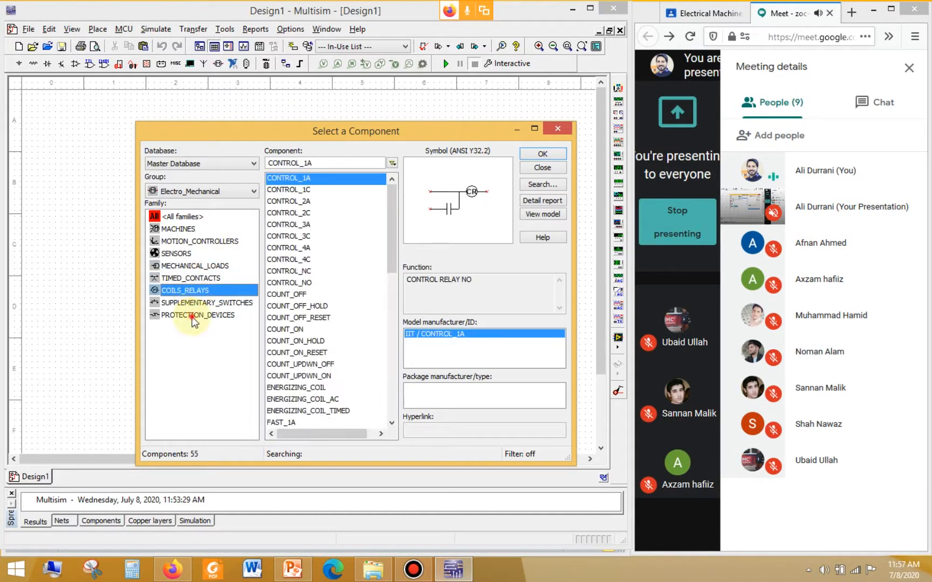
pyautogui.click(193, 314)
pyautogui.click(193, 300)
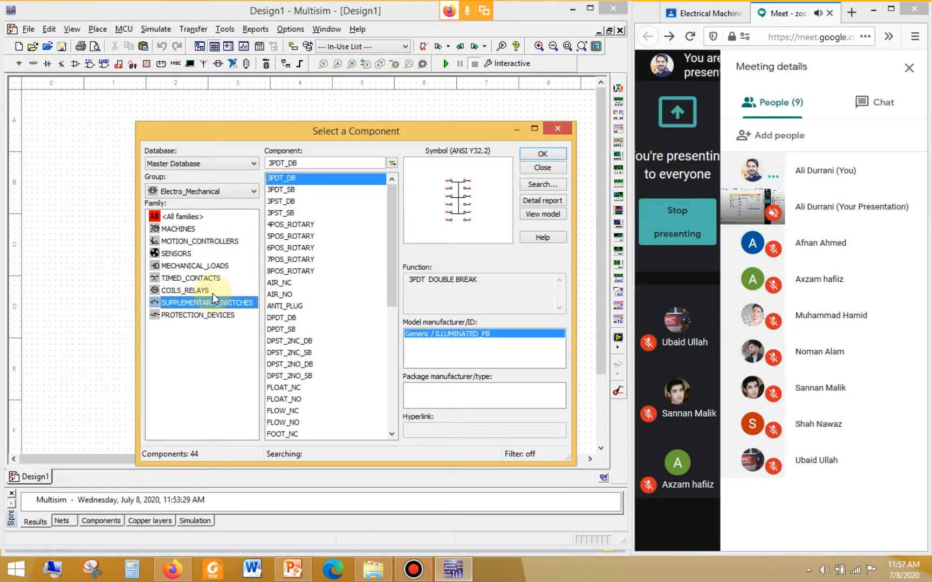
# Step: Place an INDUCTION_MACHINE_WOUND component from the MACHINES family in the left-centre area of the blank schematic
pyautogui.click(213, 266)
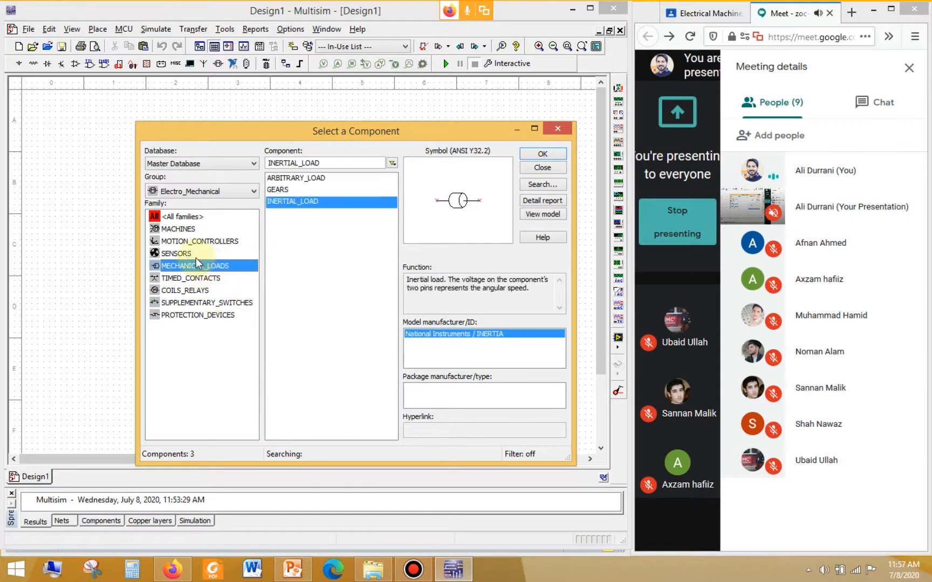
pyautogui.click(198, 243)
pyautogui.click(180, 229)
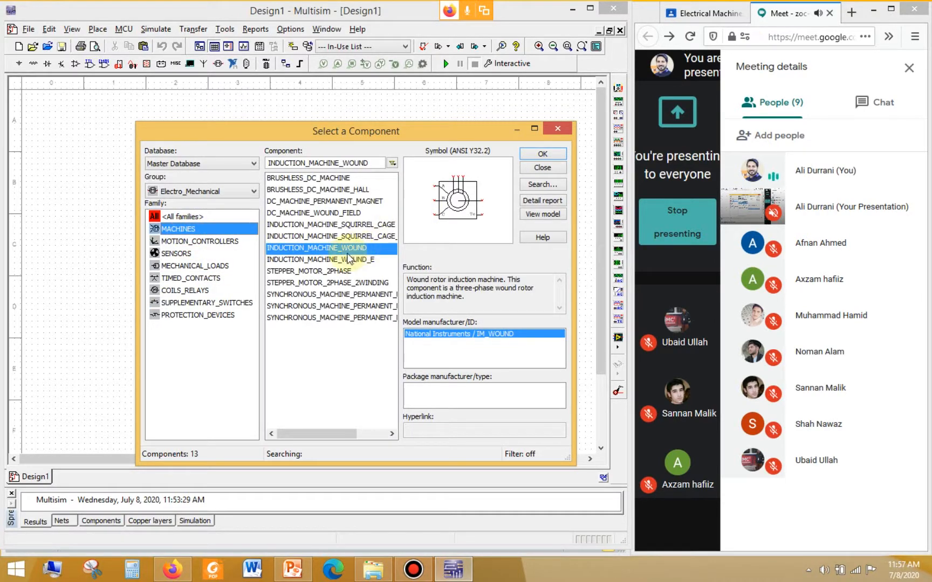
pyautogui.click(542, 153)
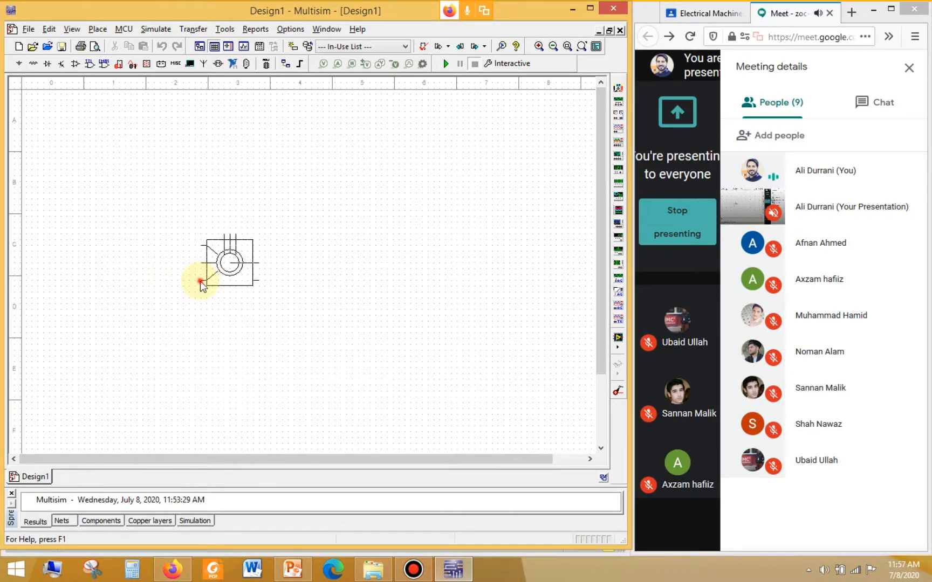
pyautogui.click(200, 280)
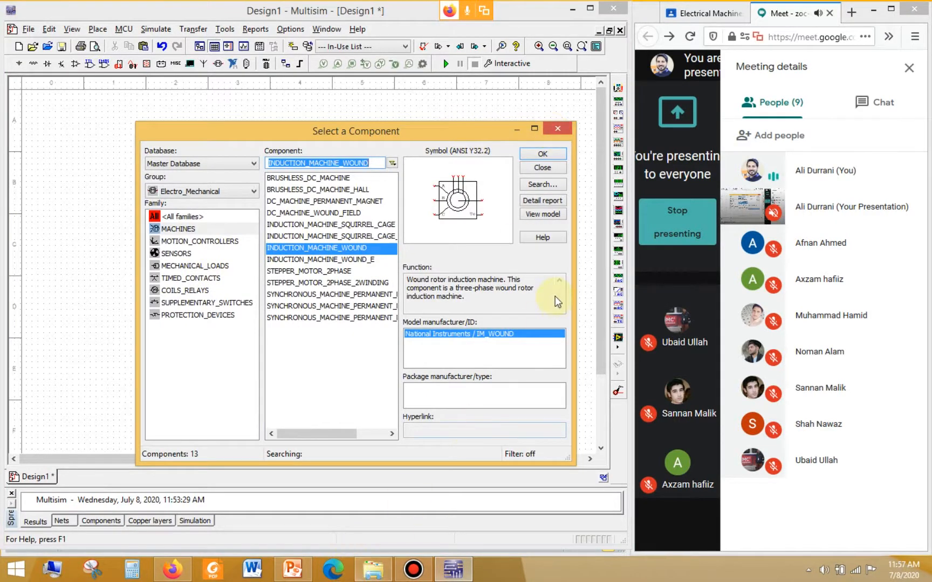
# Step: Check the three-phase induction motor circuit on the PowerPoint slide, then return to Multisim and move the component browser clear of the placed machine
pyautogui.click(308, 579)
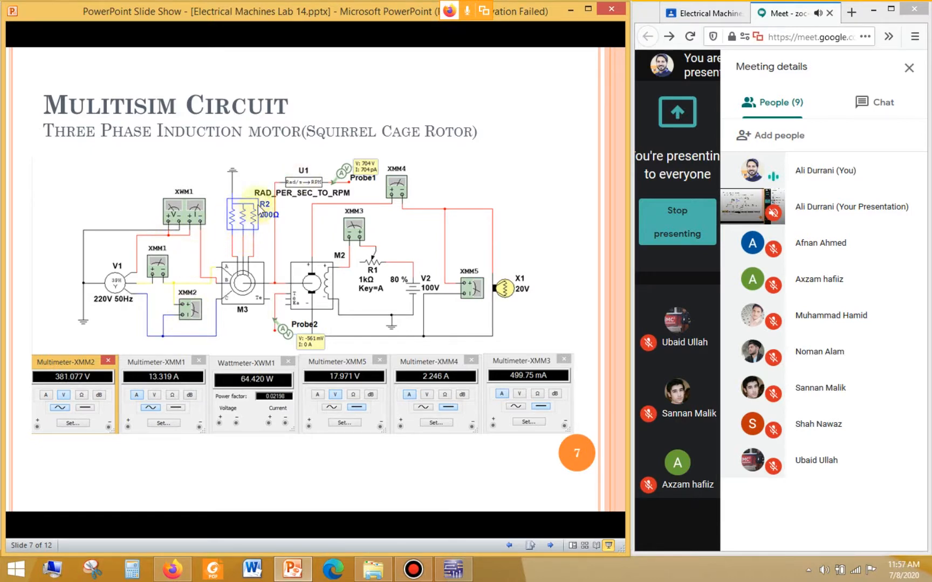
pyautogui.click(572, 10)
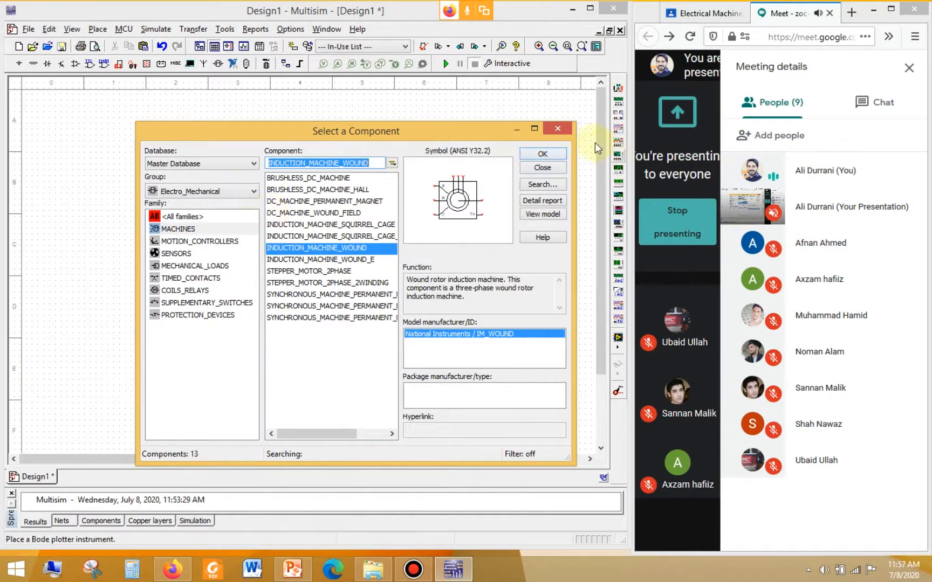
pyautogui.moveTo(319, 132); pyautogui.dragTo(579, 102)
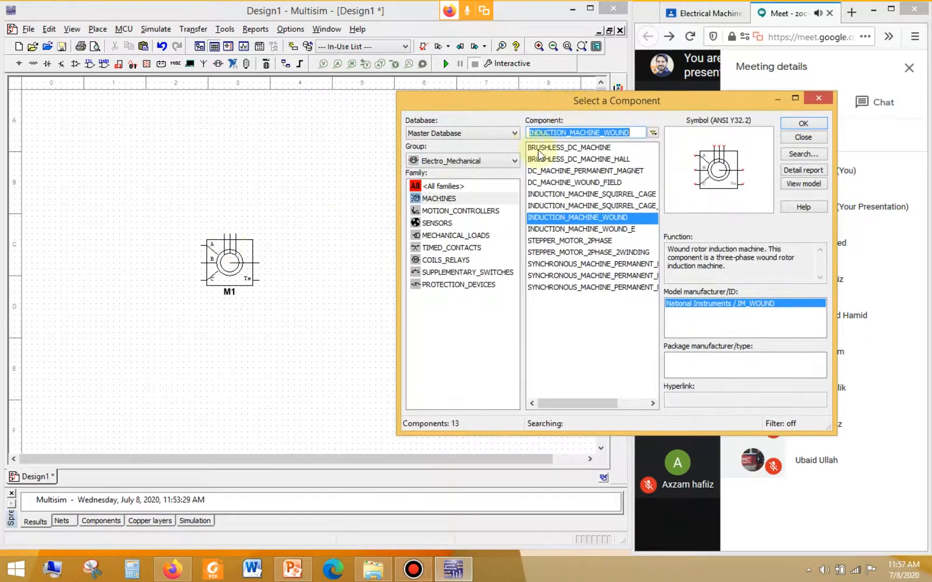
# Step: Place a THREE_PHASE_WYE source from the POWER_SOURCES family to the left of the wound-rotor machine
pyautogui.click(492, 162)
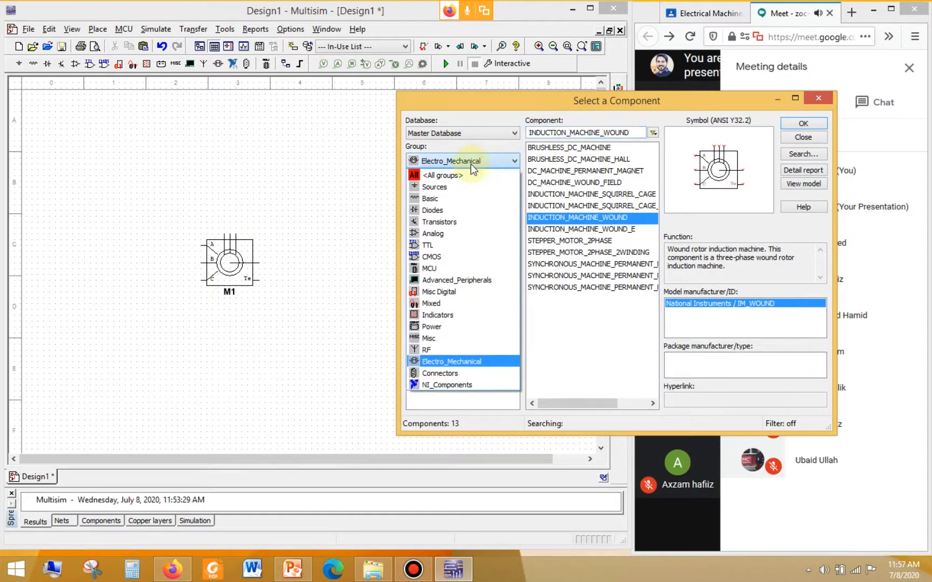
pyautogui.click(446, 175)
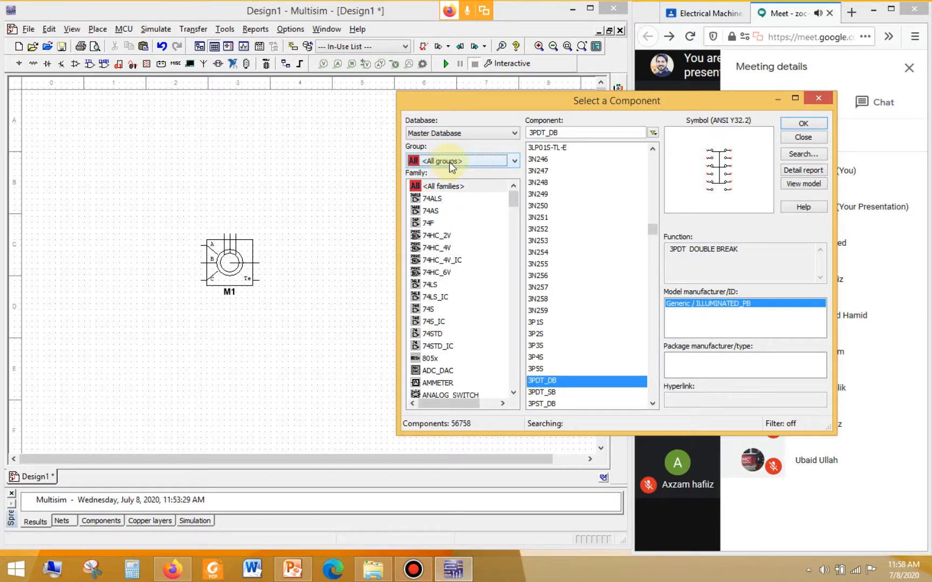
pyautogui.click(449, 162)
pyautogui.click(452, 188)
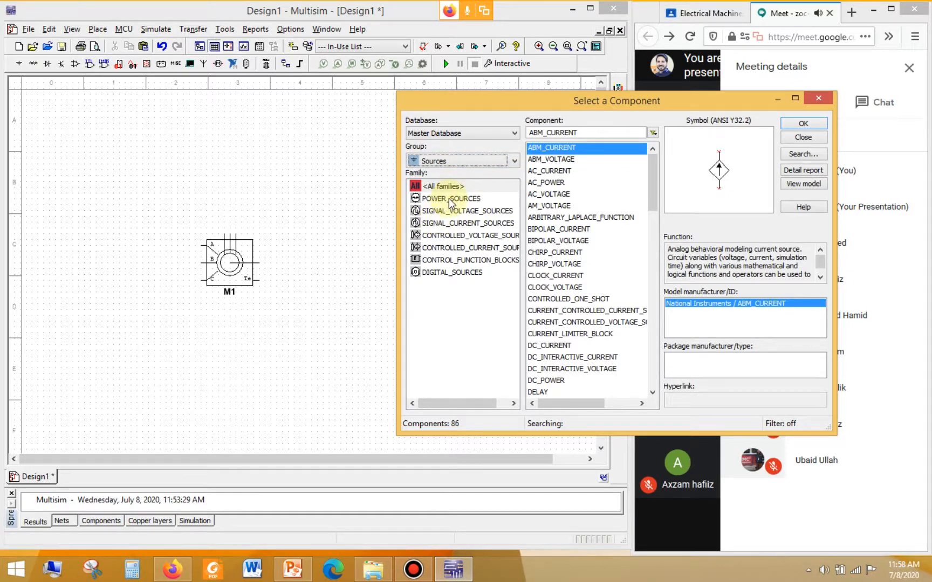
pyautogui.click(450, 199)
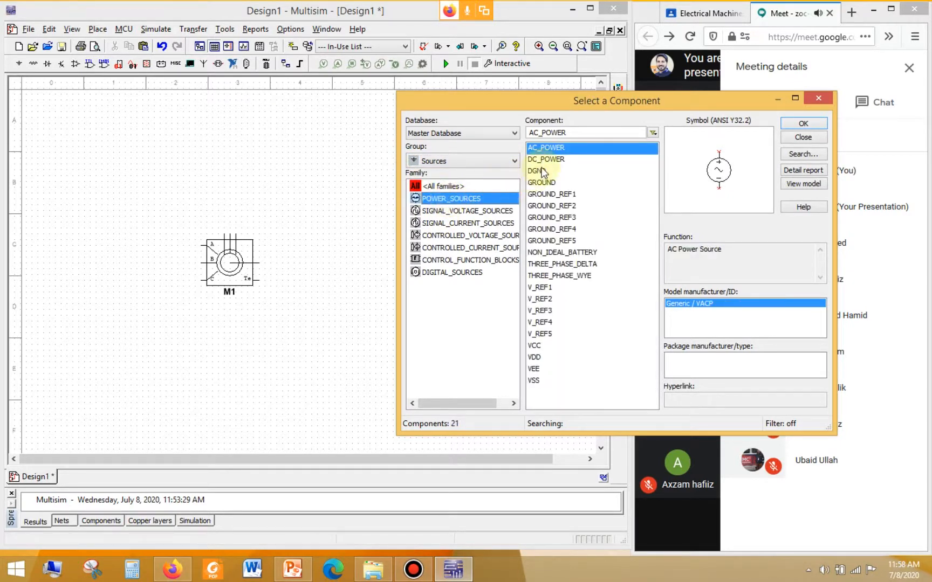
pyautogui.click(558, 275)
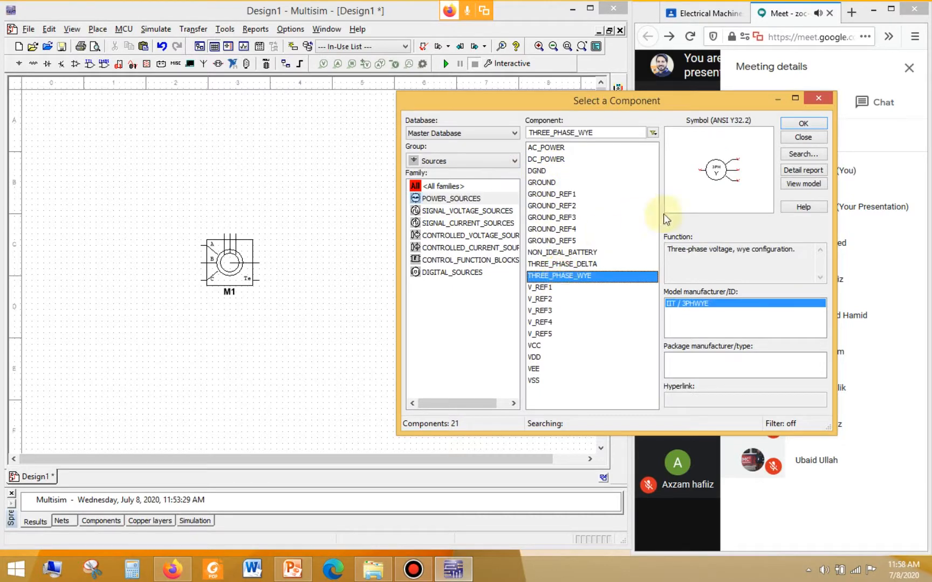
pyautogui.click(589, 264)
pyautogui.click(588, 276)
pyautogui.click(802, 123)
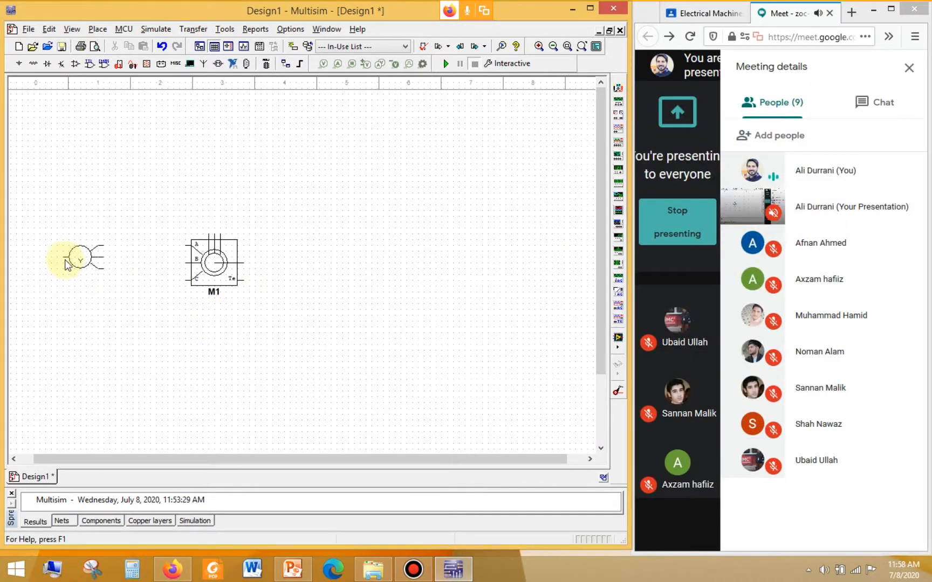
pyautogui.click(63, 264)
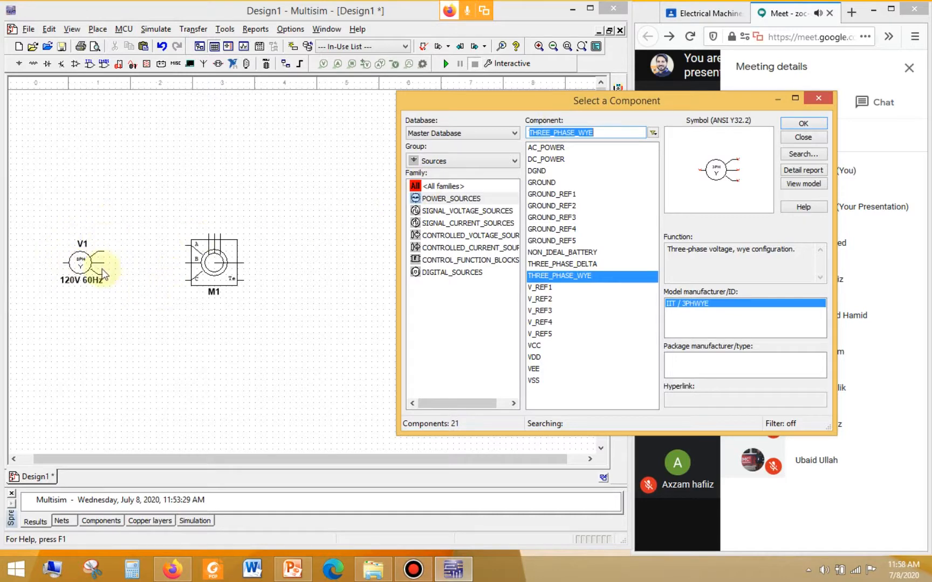
# Step: Look for a resistor component across all groups, checking the BASIC_VIRTUAL, ANALOG_VIRTUAL and RESISTOR families, and close the component browser
pyautogui.click(501, 161)
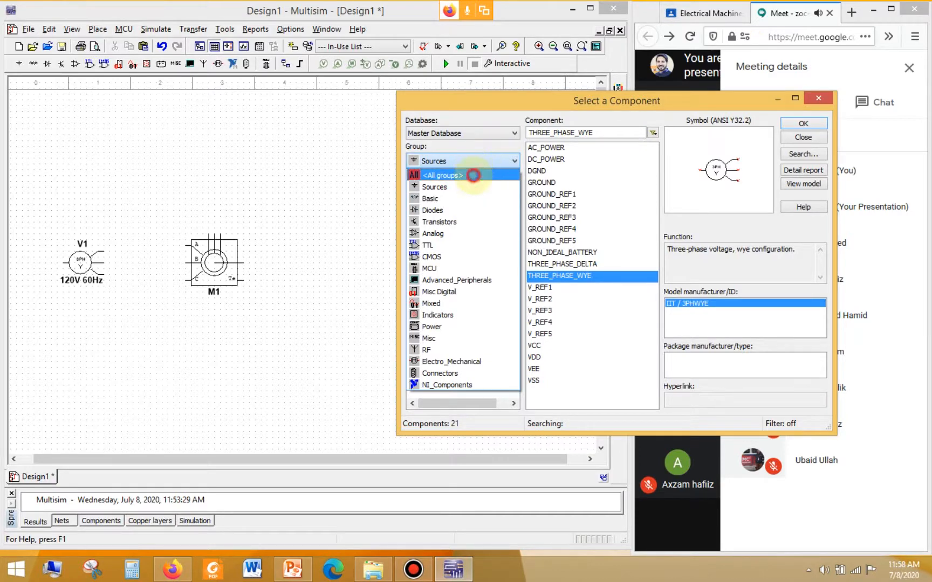
pyautogui.click(469, 175)
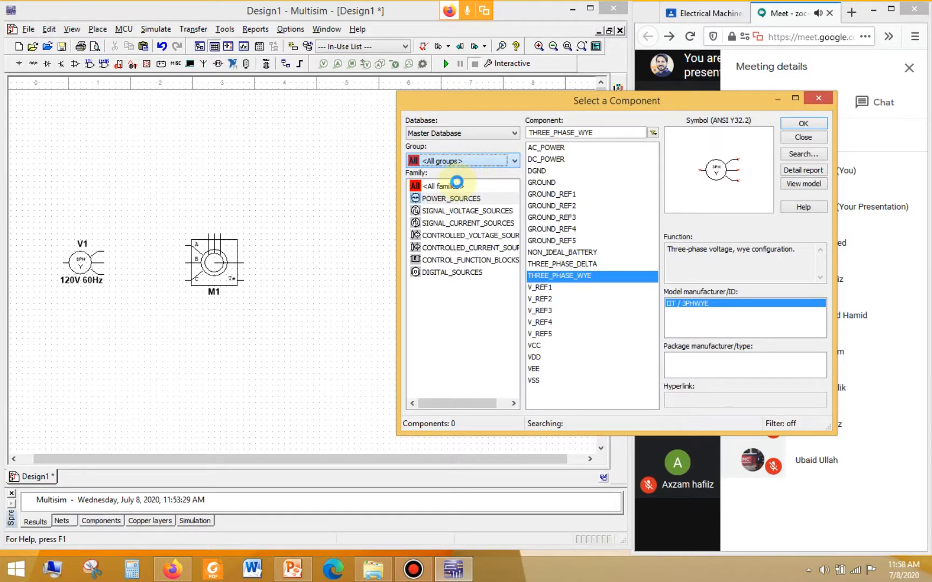
pyautogui.click(456, 181)
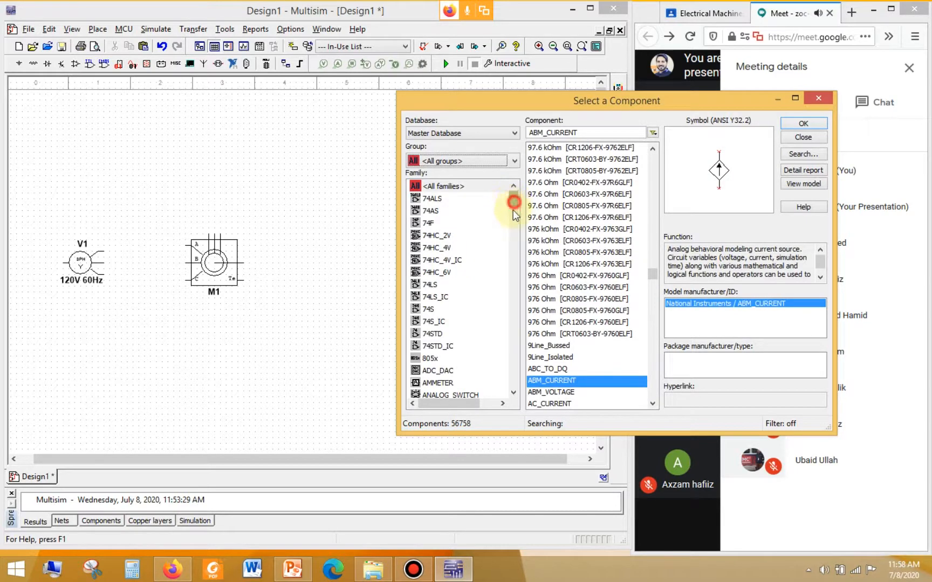
pyautogui.moveTo(513, 212); pyautogui.dragTo(511, 216)
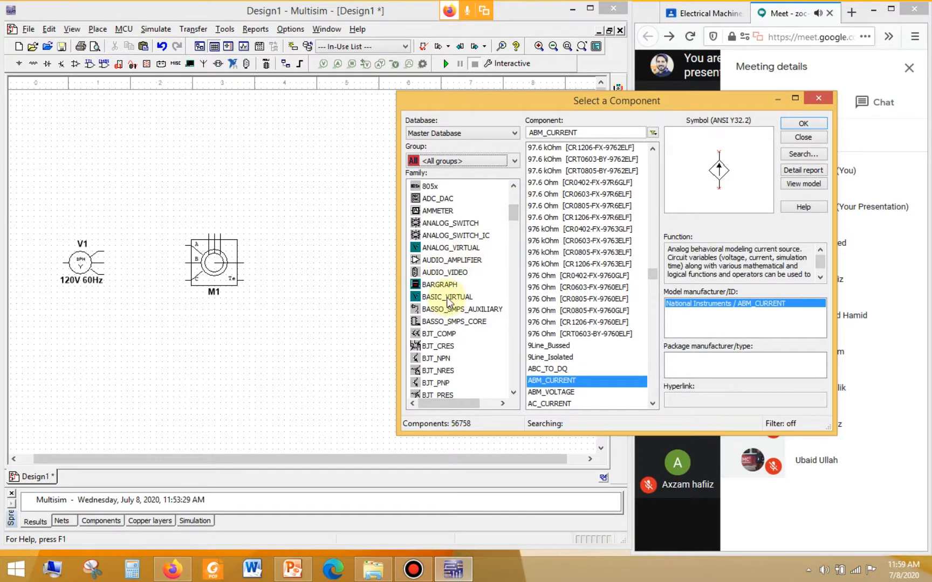
pyautogui.click(448, 297)
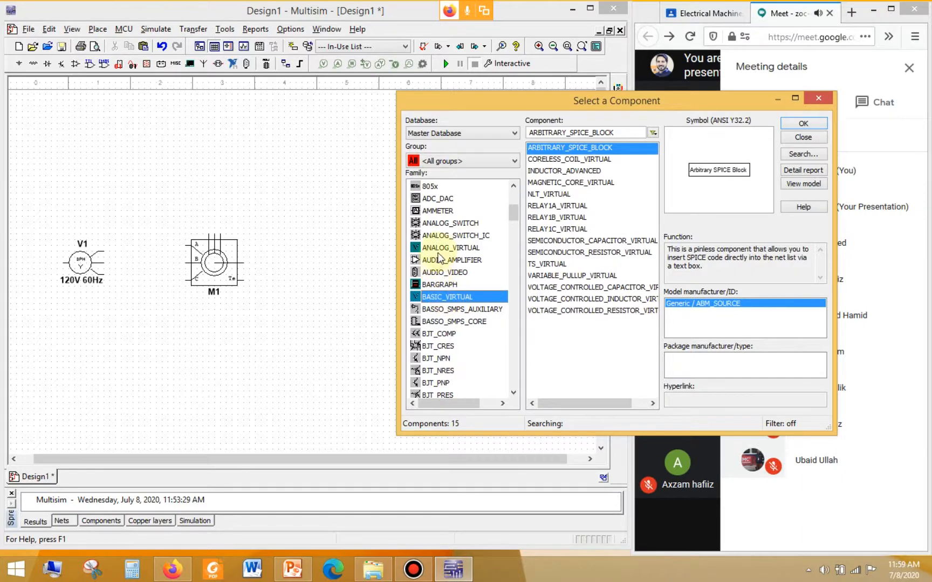
pyautogui.click(438, 251)
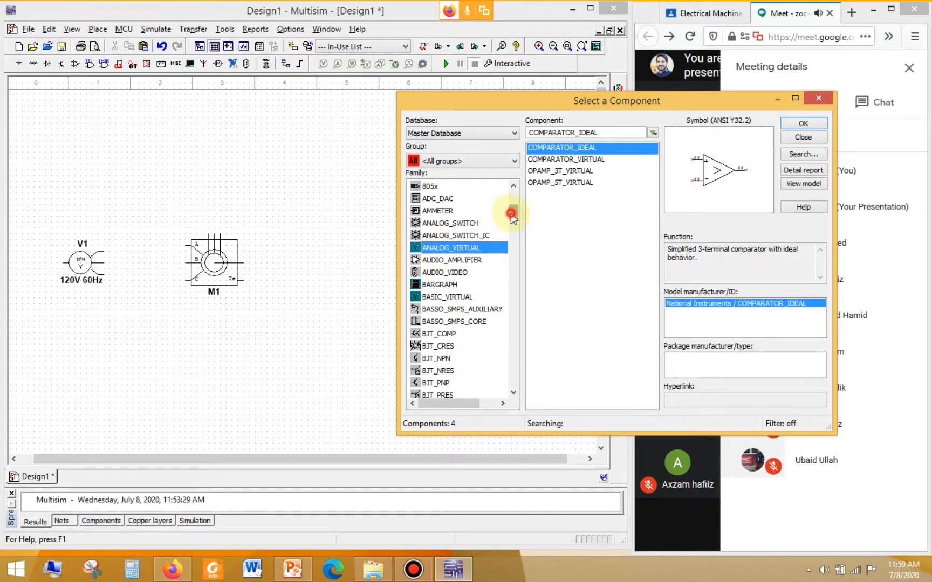
pyautogui.moveTo(511, 215); pyautogui.dragTo(500, 333)
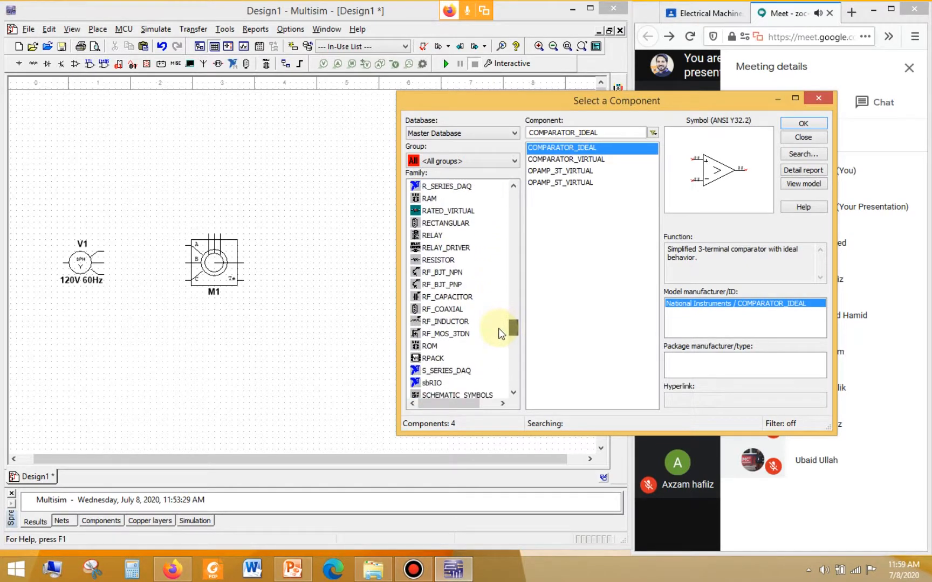
pyautogui.click(442, 258)
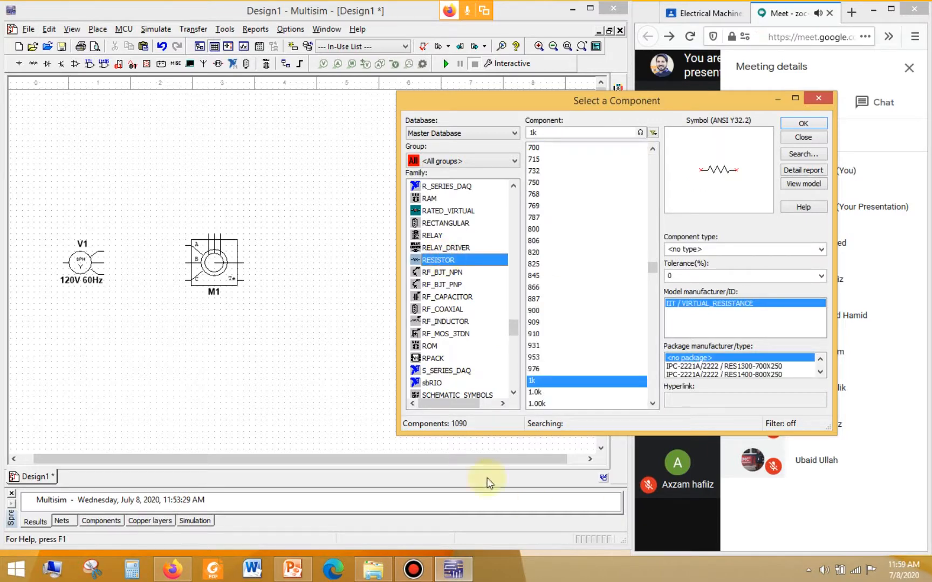
pyautogui.moveTo(514, 333); pyautogui.dragTo(459, 169)
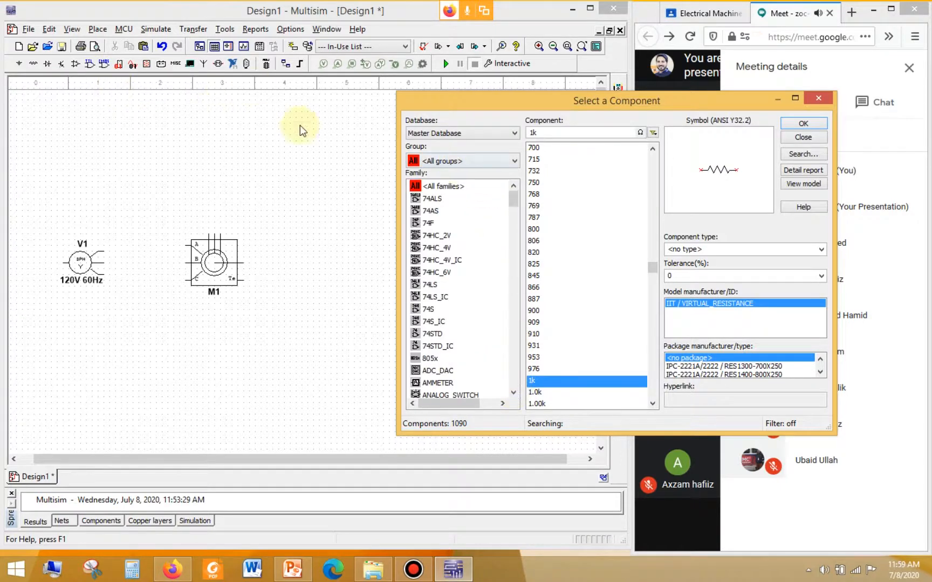
pyautogui.click(818, 98)
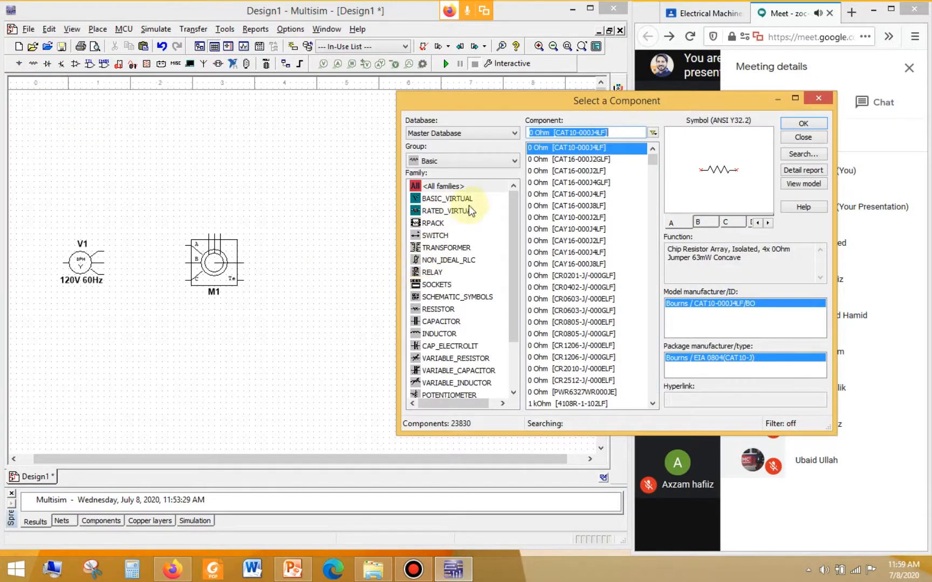
# Step: Browse the Basic group's BASIC_VIRTUAL, RATED_VIRTUAL and RPACK families, comparing the symbols of the bussed and isolated resistor packs
pyautogui.click(457, 198)
pyautogui.click(461, 211)
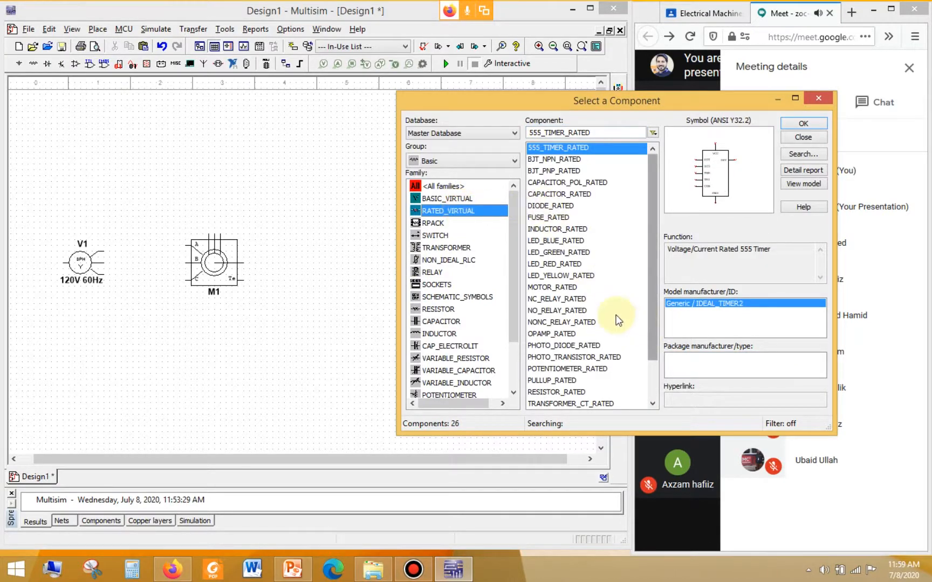
pyautogui.click(437, 227)
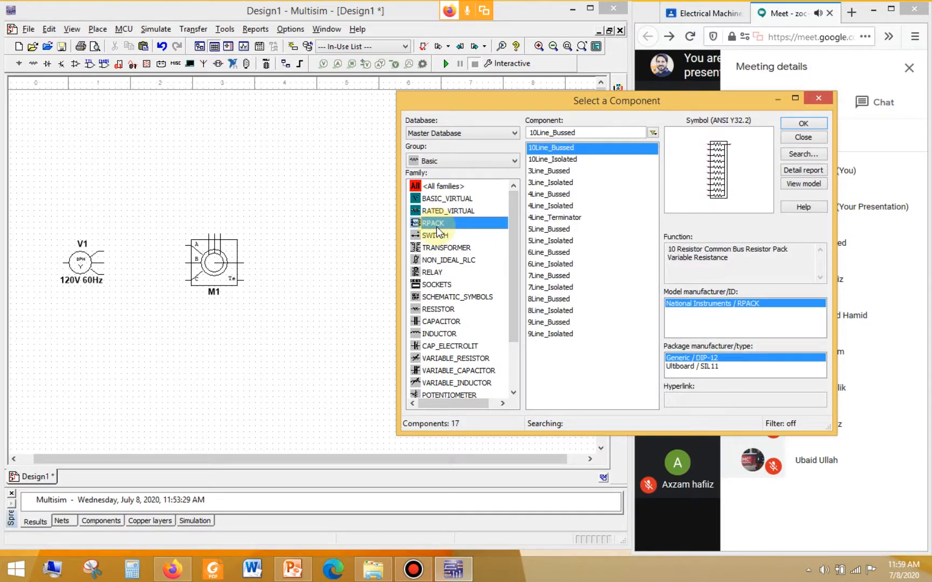
pyautogui.click(555, 161)
pyautogui.click(556, 171)
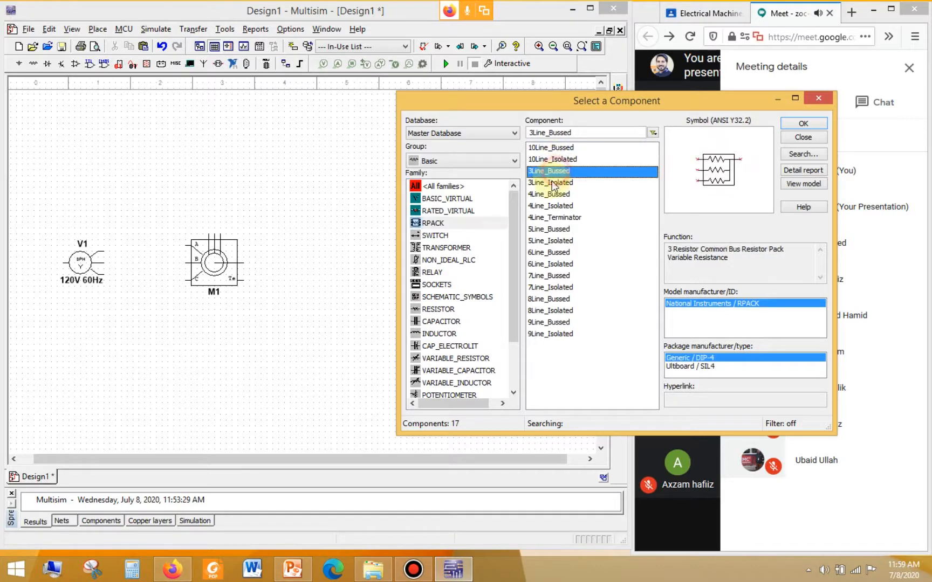
pyautogui.click(553, 182)
pyautogui.click(551, 205)
pyautogui.click(549, 229)
pyautogui.click(548, 276)
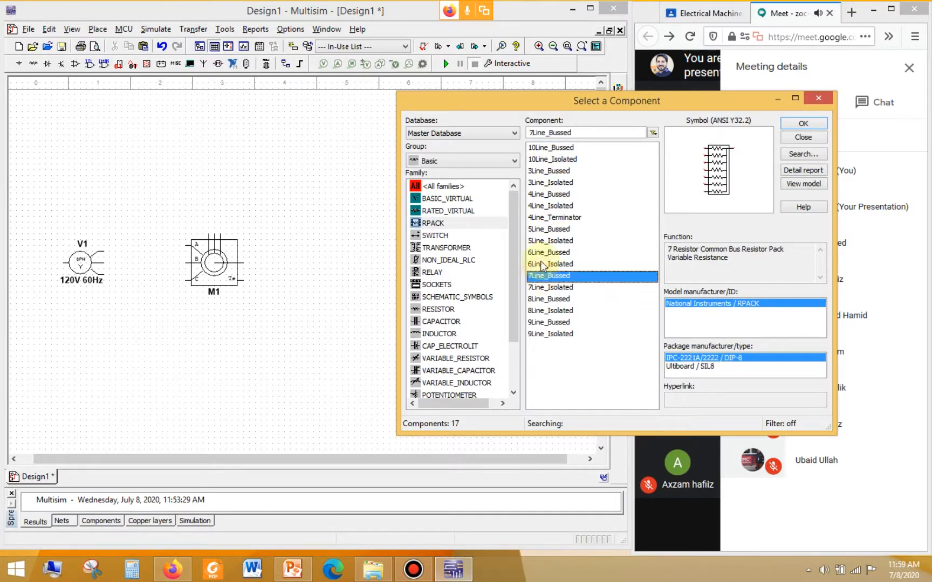
pyautogui.click(549, 159)
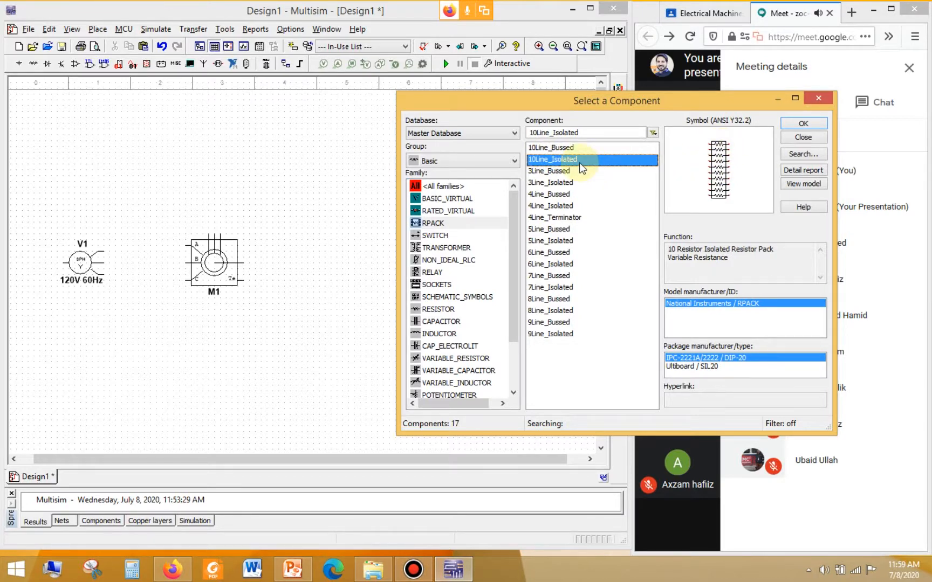
# Step: Place a 3Line_Bussed resistor pack above the wound-rotor machine
pyautogui.click(561, 171)
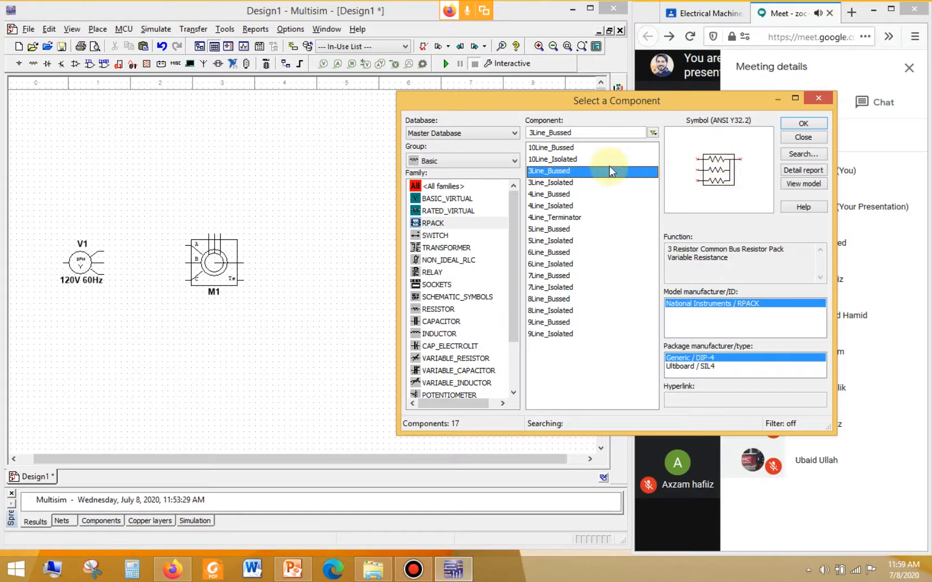
pyautogui.click(806, 123)
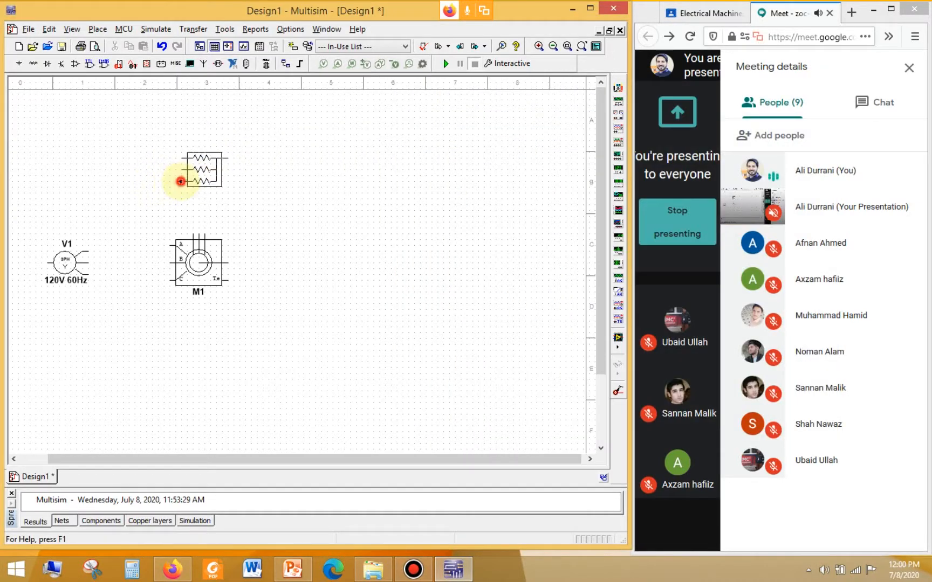
pyautogui.click(182, 183)
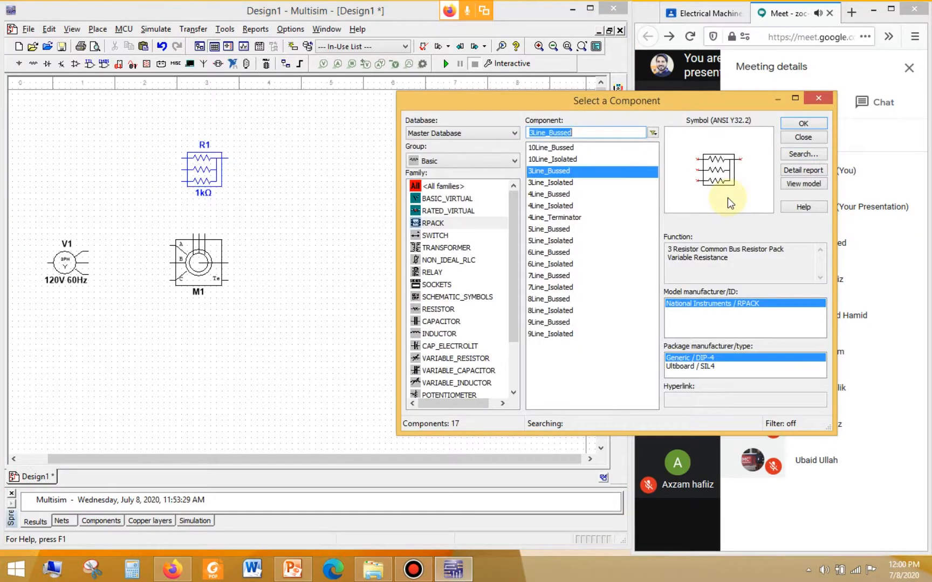
# Step: Place a GROUND component from the POWER_SOURCES family below and left of the three-phase source, and close the component browser
pyautogui.click(455, 160)
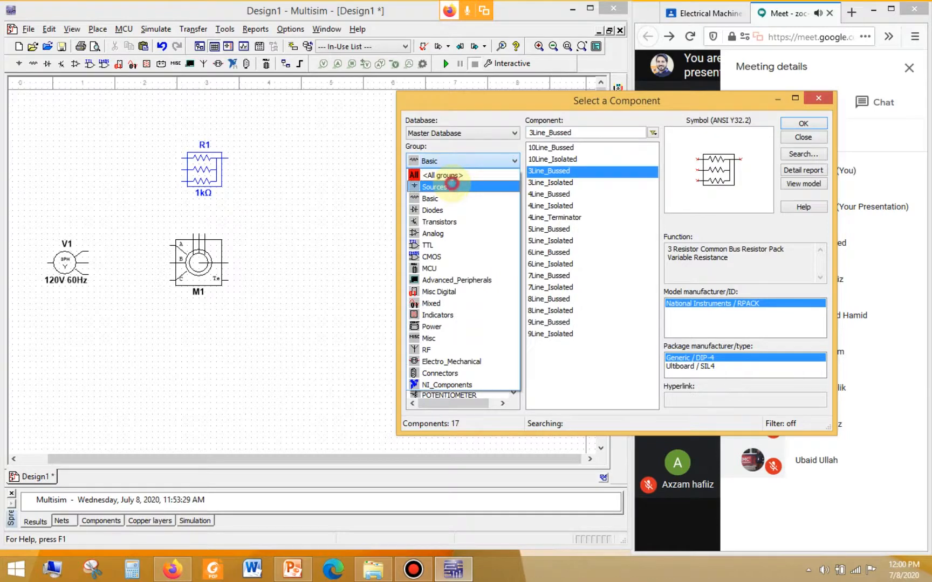
pyautogui.click(452, 185)
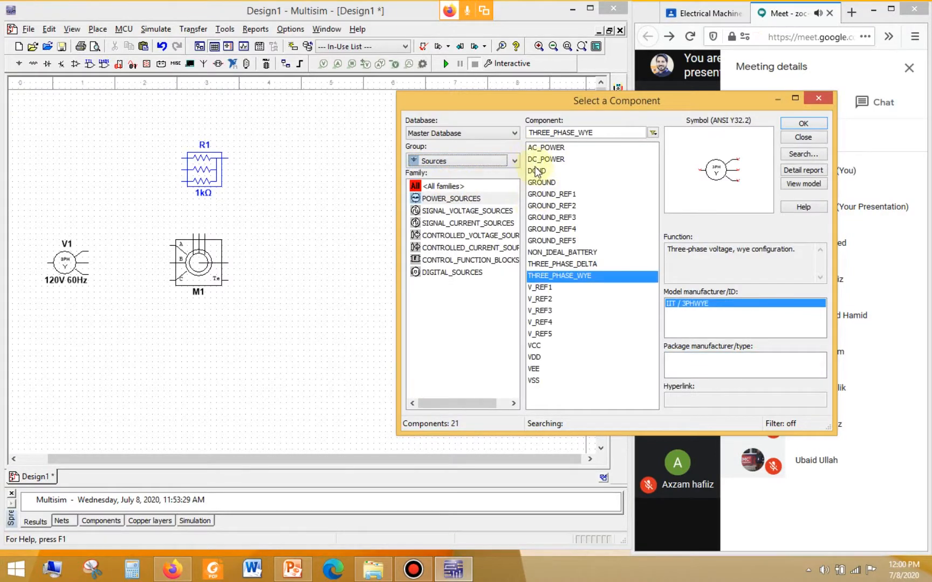
pyautogui.click(537, 183)
pyautogui.click(802, 124)
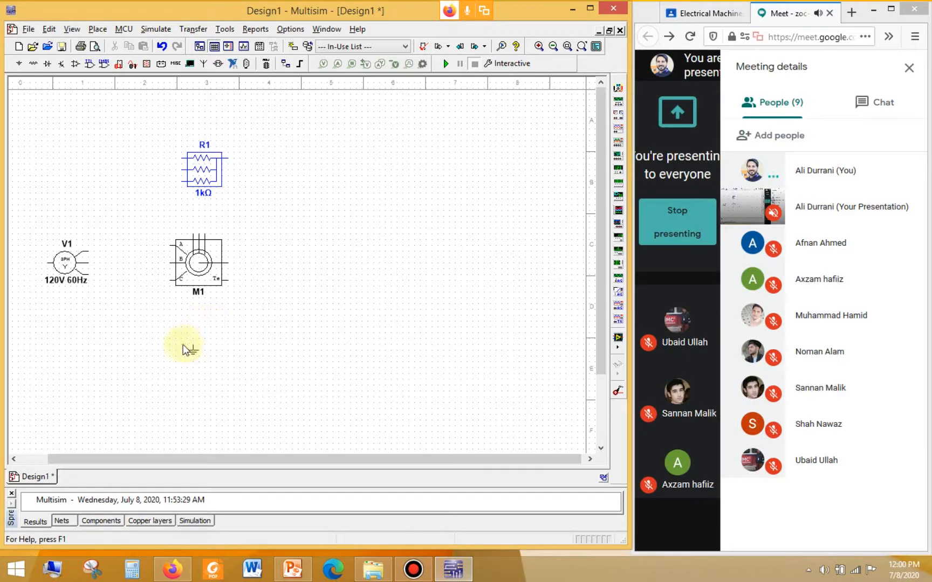
pyautogui.click(35, 308)
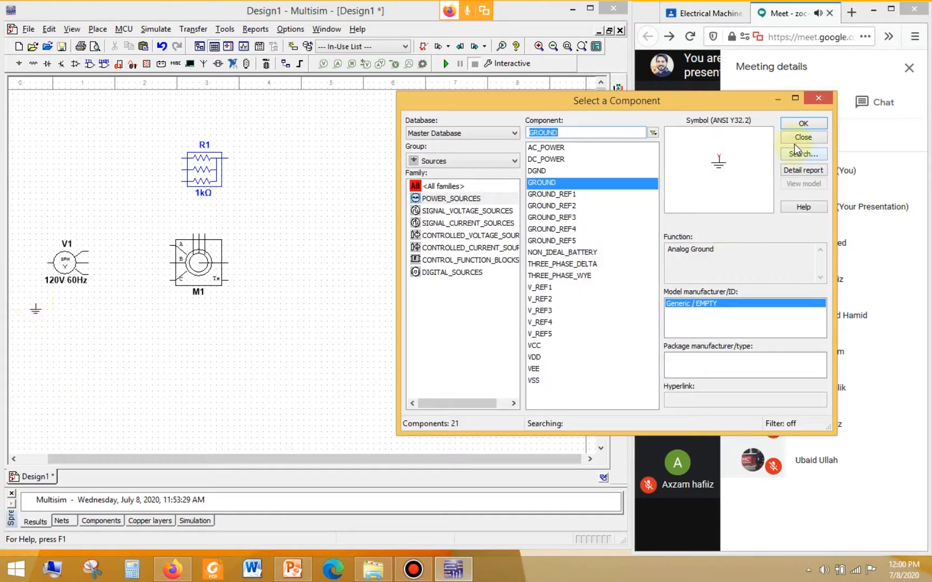
pyautogui.click(796, 138)
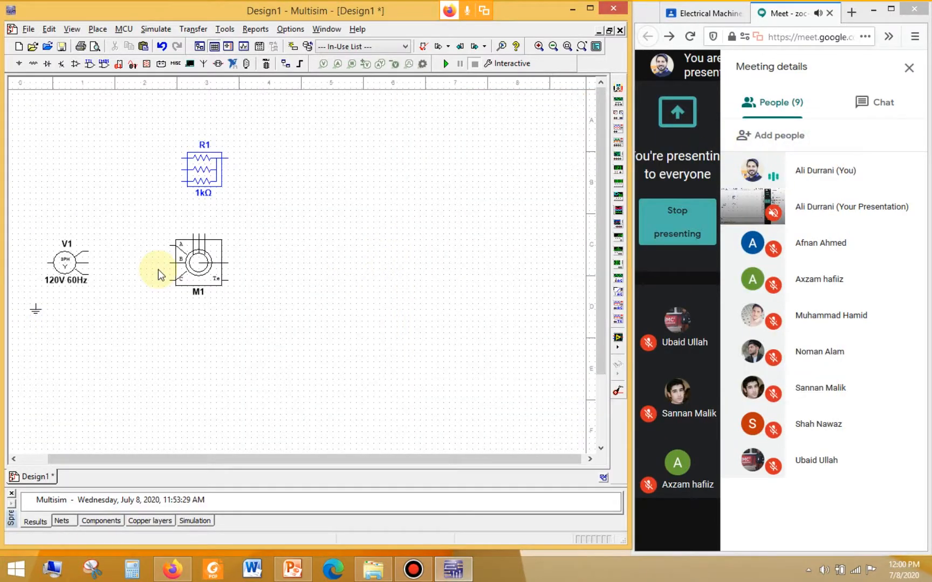
# Step: Move the wound-rotor machine further right, then rotate the resistor pack 90° counter clockwise and position it directly above the machine
pyautogui.moveTo(216, 272); pyautogui.dragTo(262, 274)
pyautogui.click(216, 172)
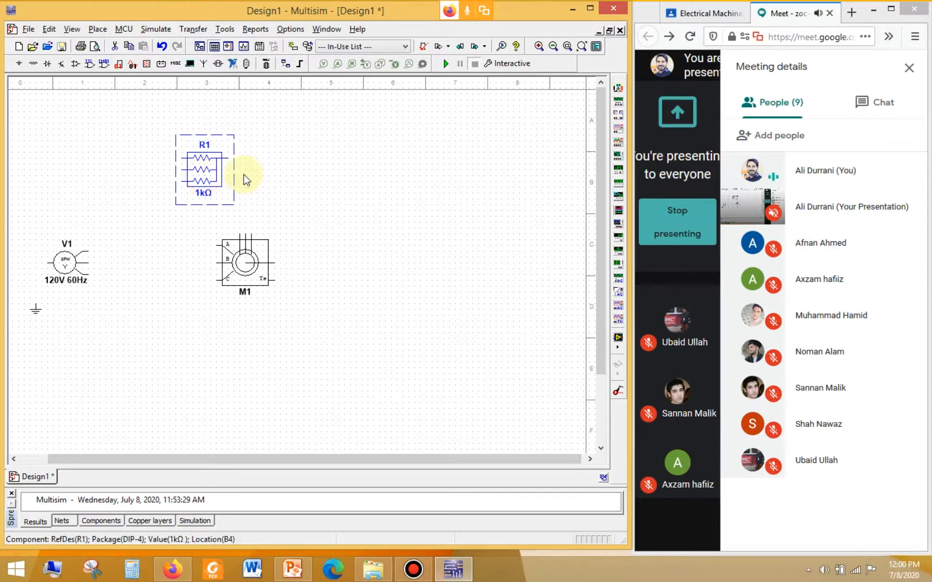
pyautogui.moveTo(244, 179); pyautogui.dragTo(243, 179)
pyautogui.rightClick(245, 177)
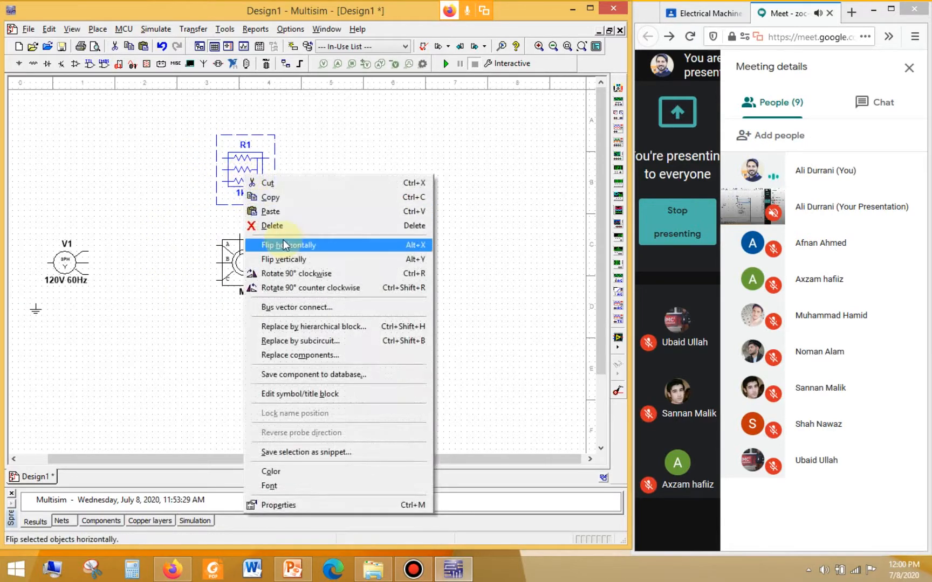
pyautogui.click(280, 288)
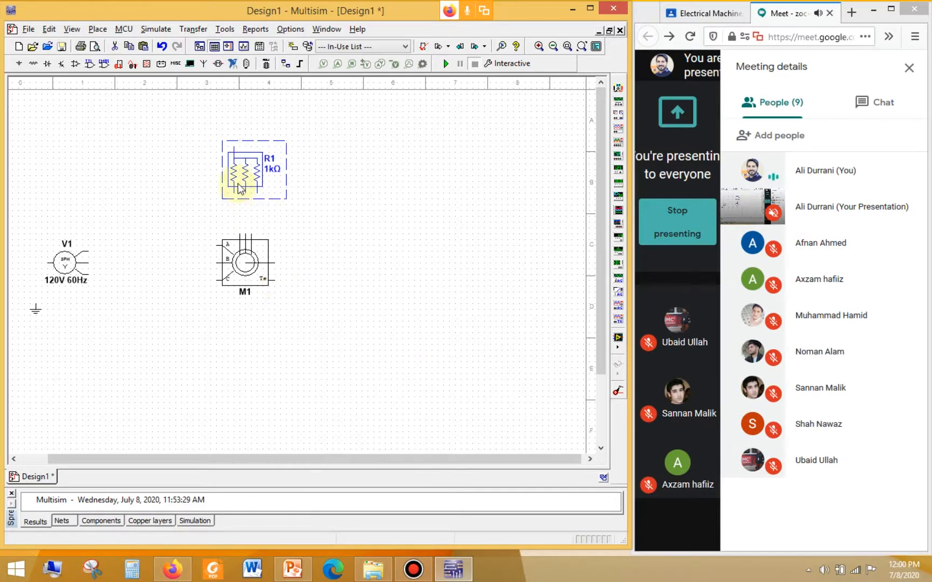
pyautogui.moveTo(249, 199); pyautogui.dragTo(246, 202)
pyautogui.click(332, 250)
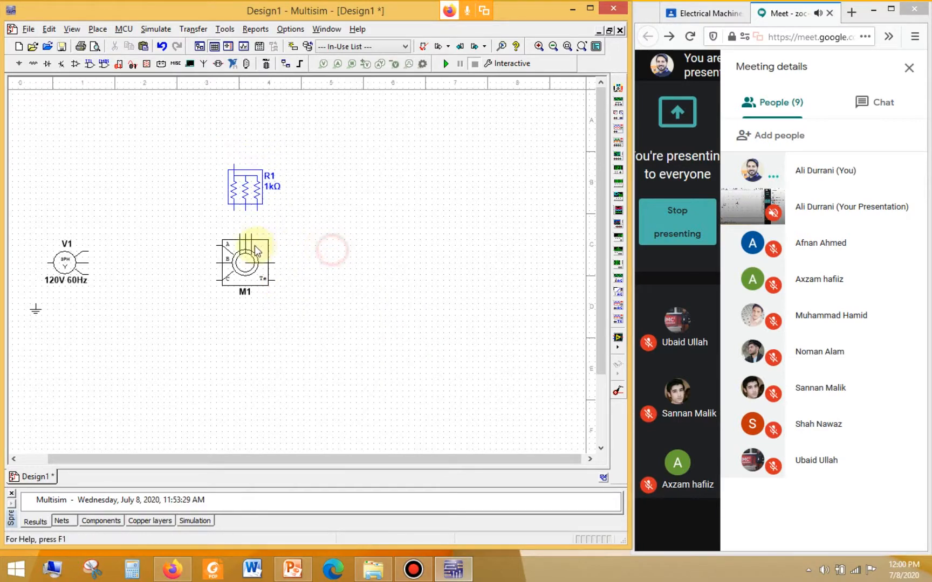
# Step: Wire the machine's three rotor terminals to the three lower terminals of the resistor pack
pyautogui.click(241, 236)
pyautogui.click(234, 209)
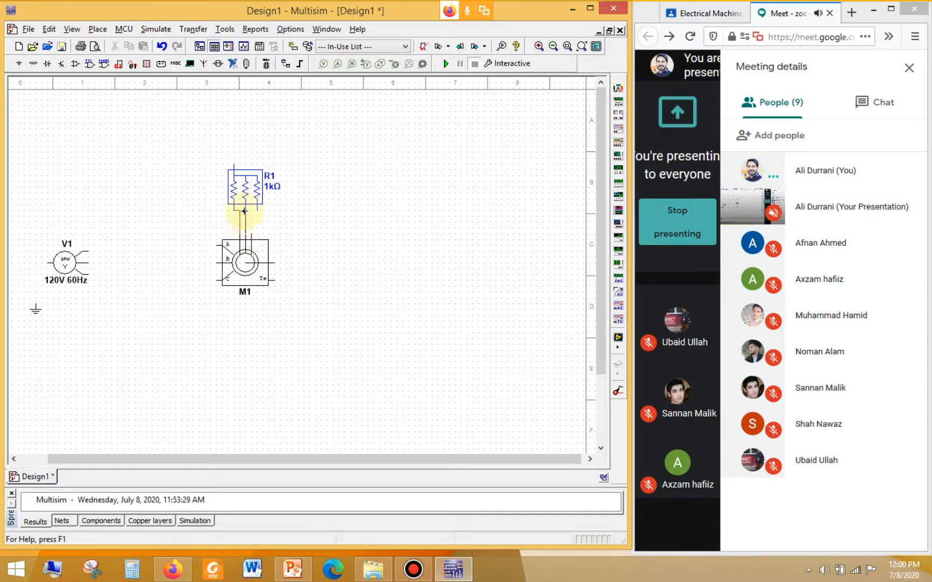
pyautogui.click(246, 208)
pyautogui.click(255, 235)
pyautogui.click(251, 235)
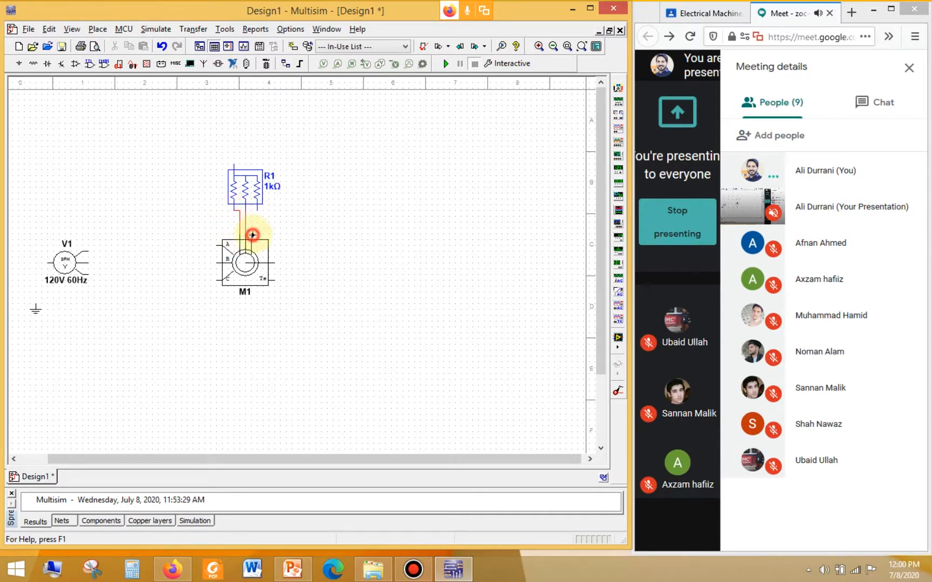
pyautogui.click(257, 207)
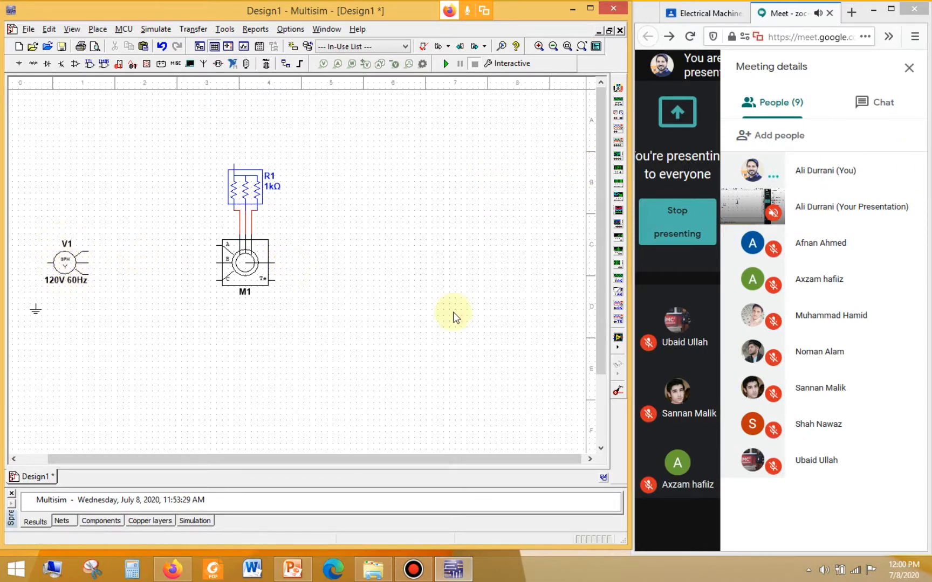
# Step: Place two multimeters between the three-phase source and the machine, one above the other
pyautogui.click(123, 265)
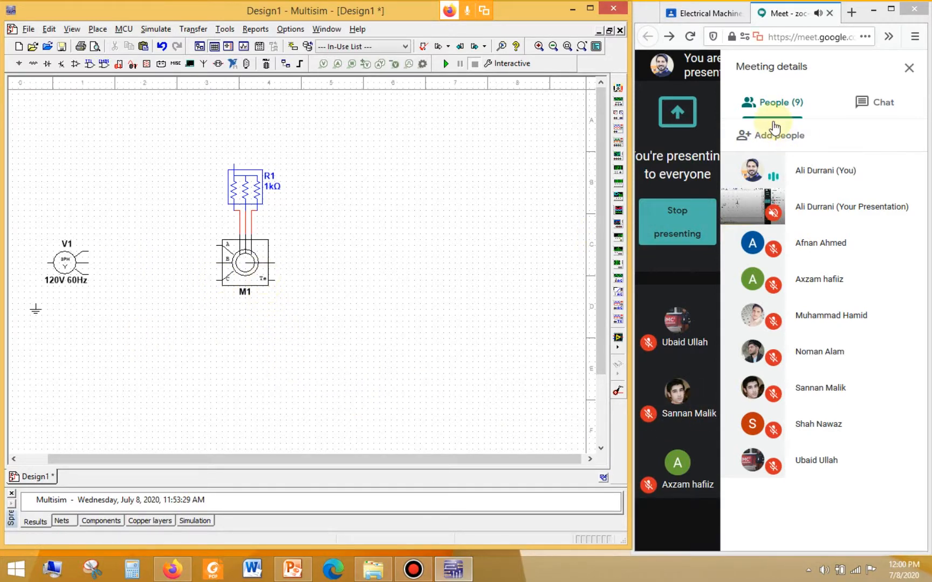
pyautogui.click(618, 89)
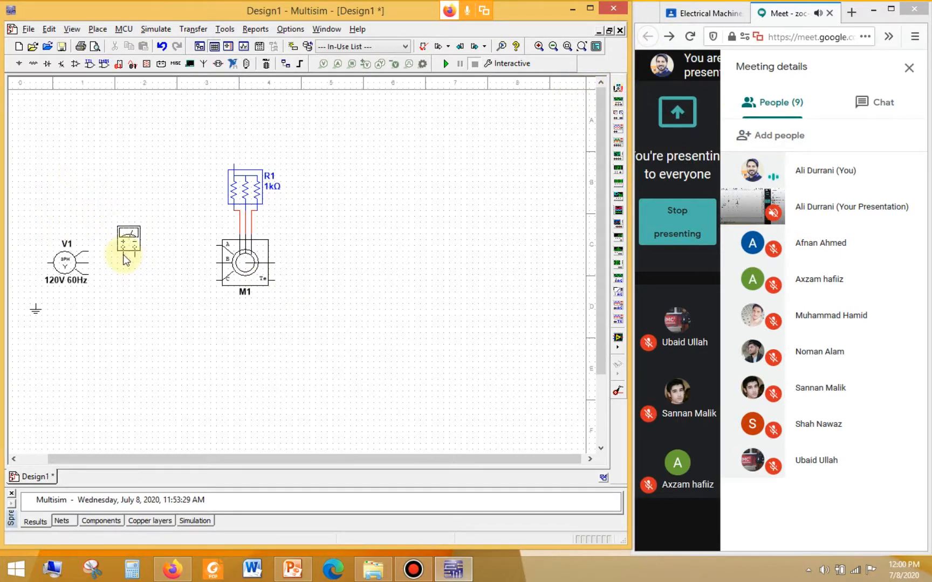
pyautogui.rightClick(123, 247)
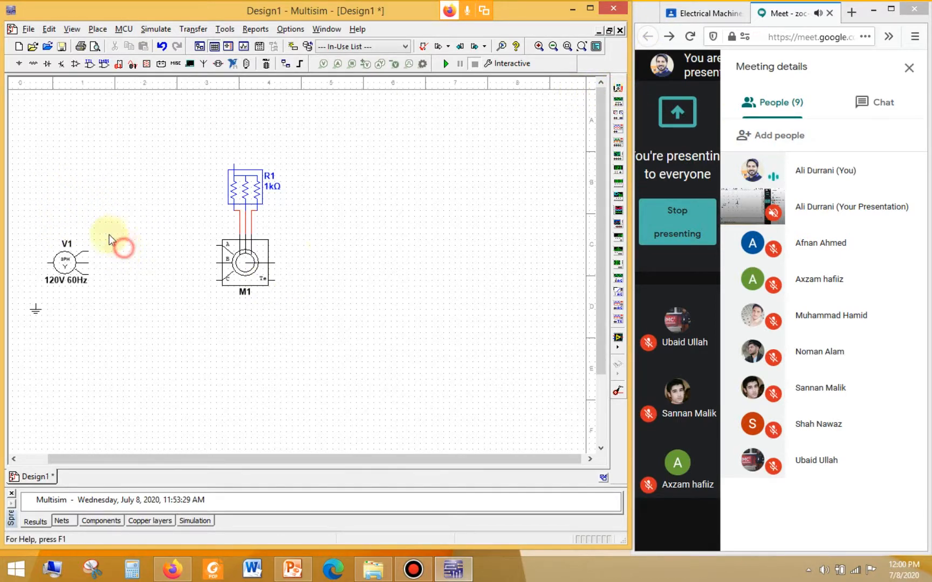
pyautogui.click(618, 101)
pyautogui.click(124, 307)
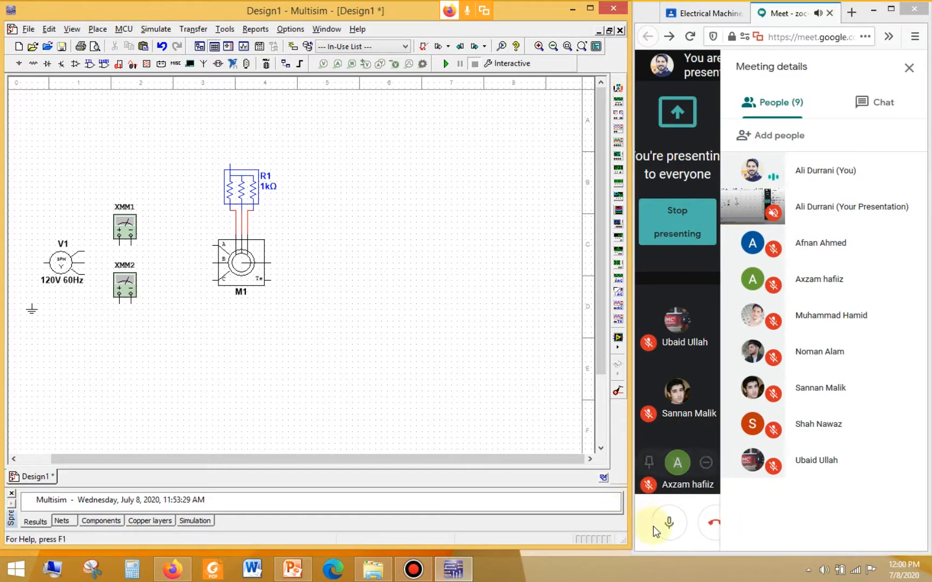
pyautogui.click(668, 525)
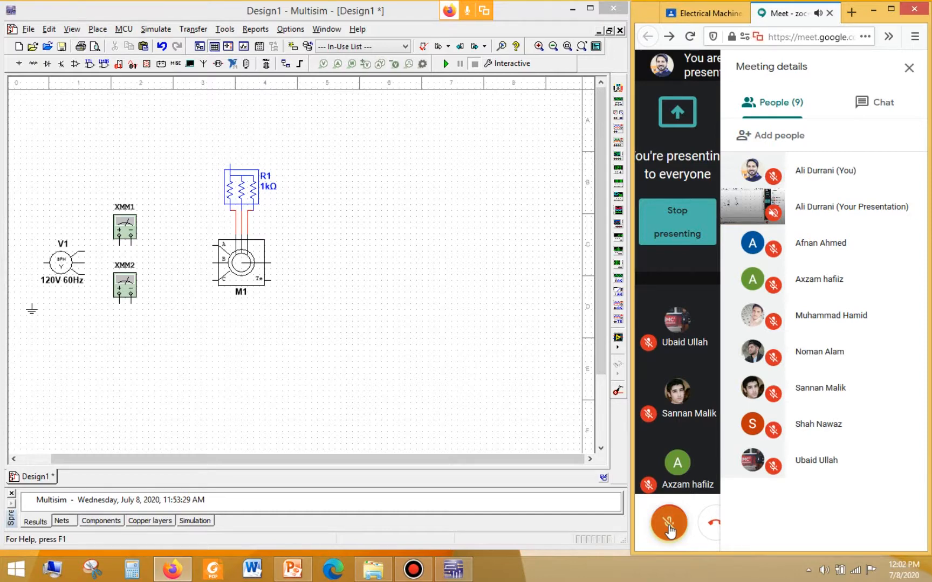
pyautogui.click(669, 526)
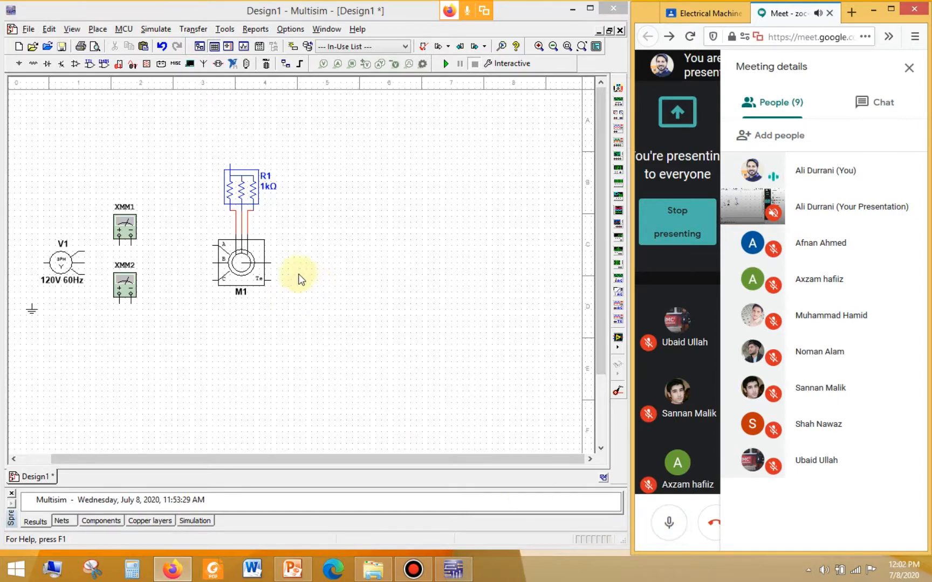
pyautogui.click(245, 259)
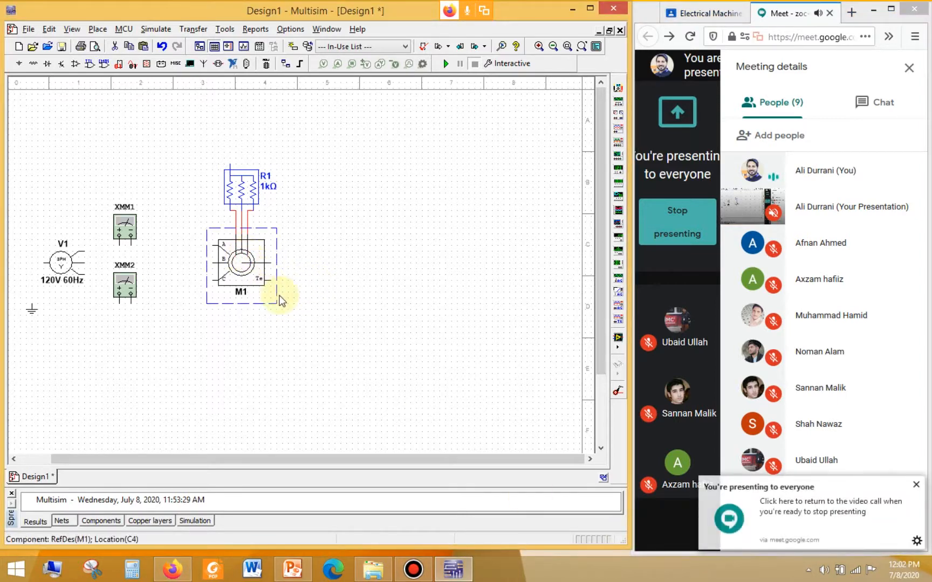
pyautogui.click(374, 286)
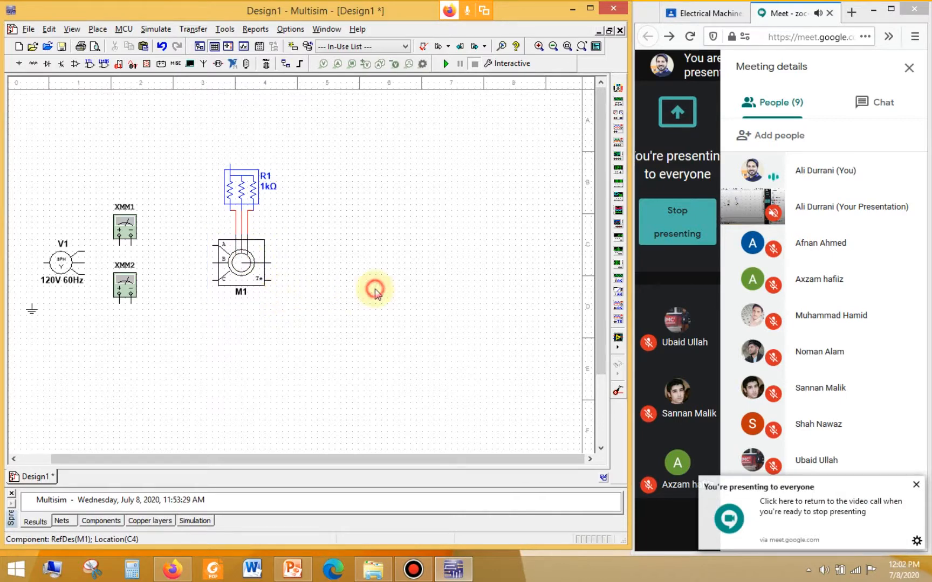
pyautogui.click(272, 191)
pyautogui.click(253, 185)
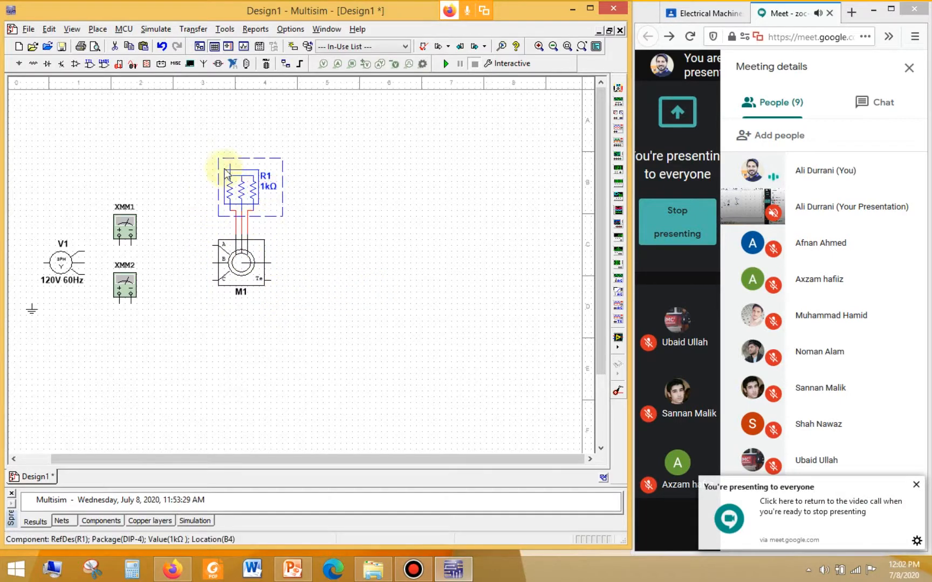
pyautogui.click(335, 253)
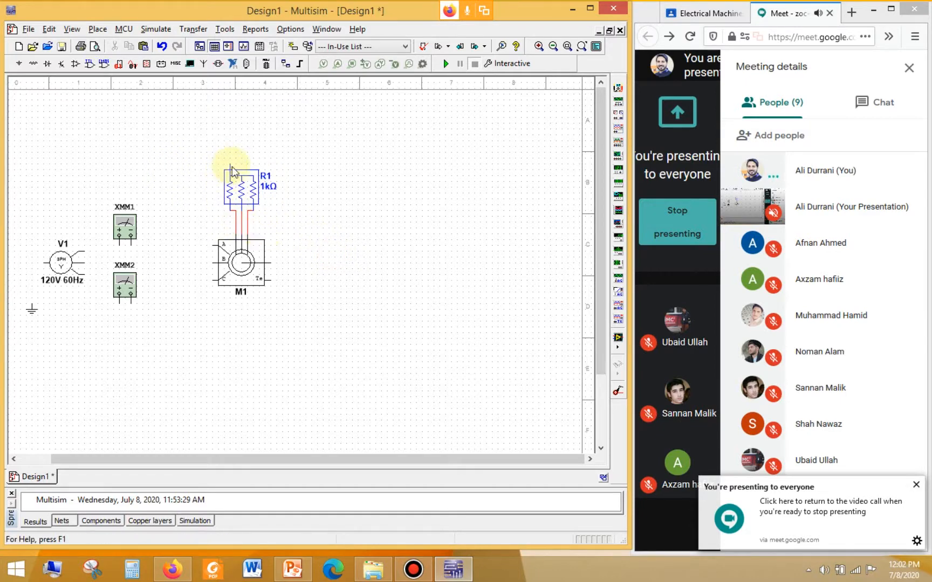
# Step: Wire the neutral terminal of the three-phase source to the ground symbol
pyautogui.click(41, 309)
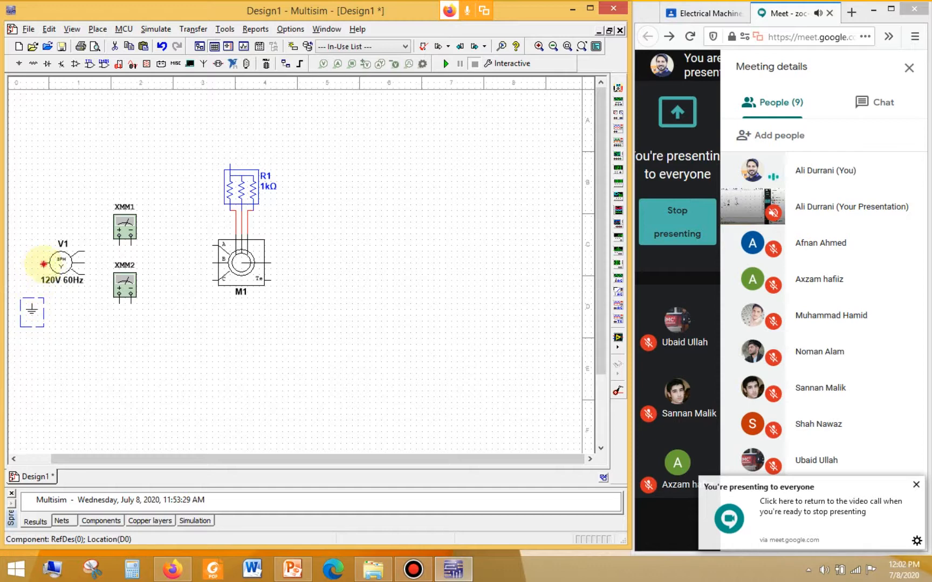
pyautogui.click(49, 263)
pyautogui.click(32, 305)
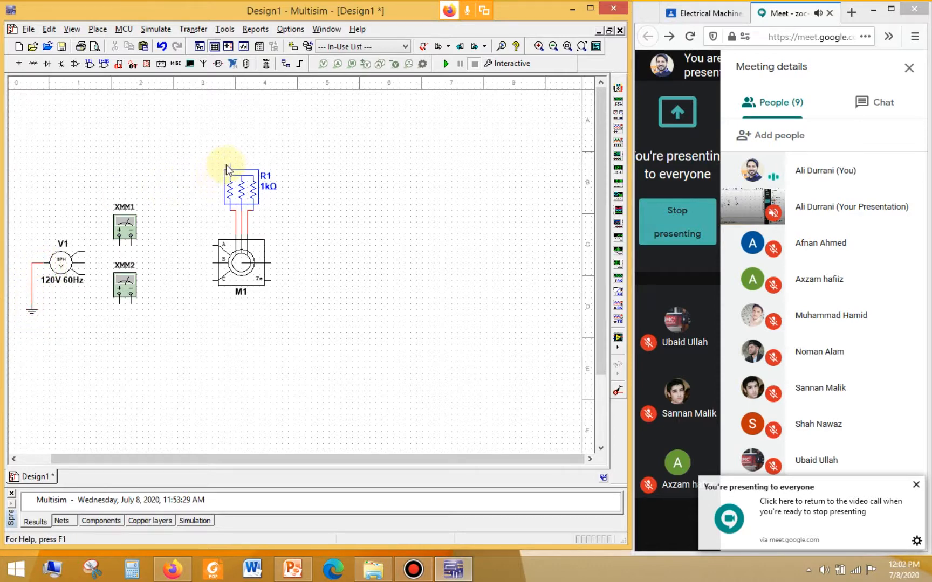
pyautogui.click(29, 311)
pyautogui.hotkey('ctrl', 'c')
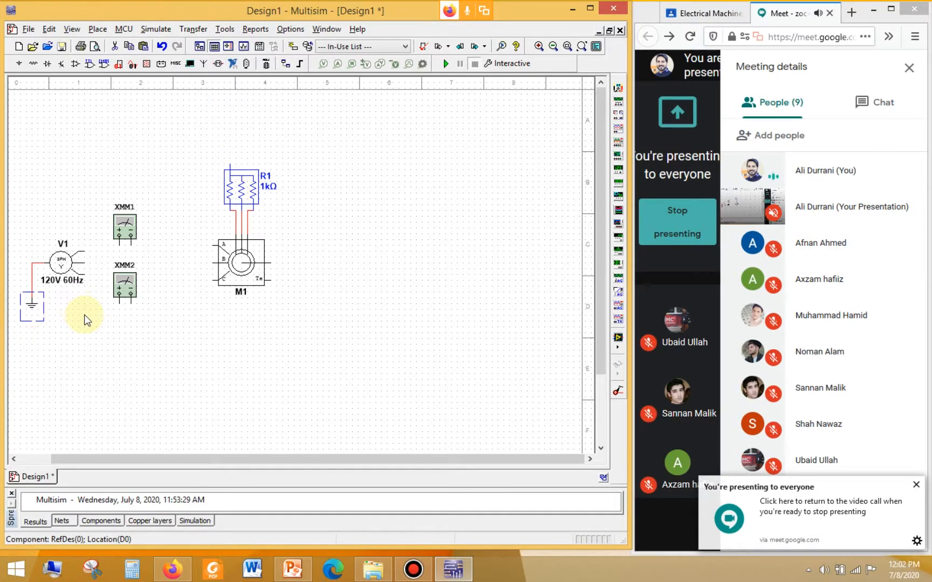
pyautogui.hotkey('ctrl', 'v')
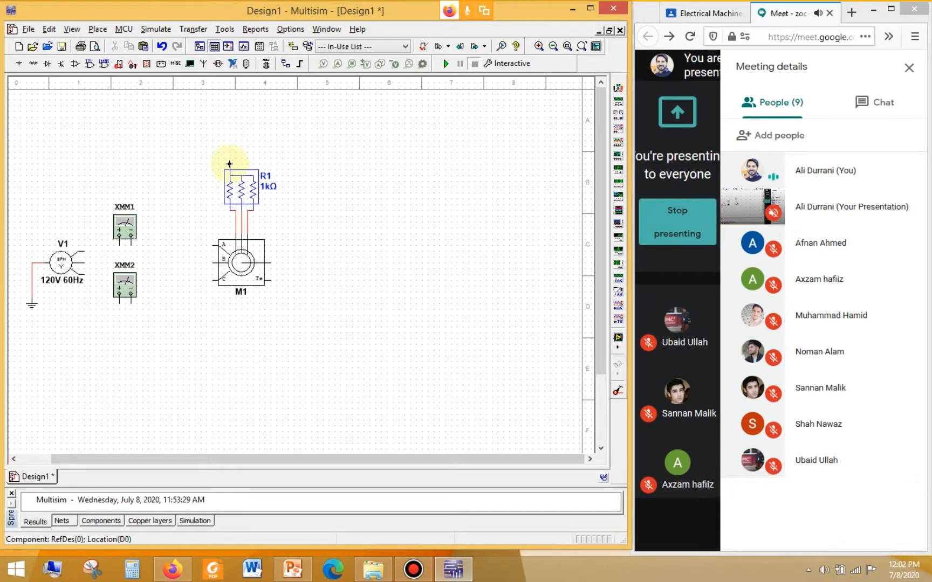
# Step: Wire the common terminal of the resistor pack to the source's grounded neutral wire
pyautogui.click(230, 162)
pyautogui.click(36, 256)
pyautogui.click(31, 263)
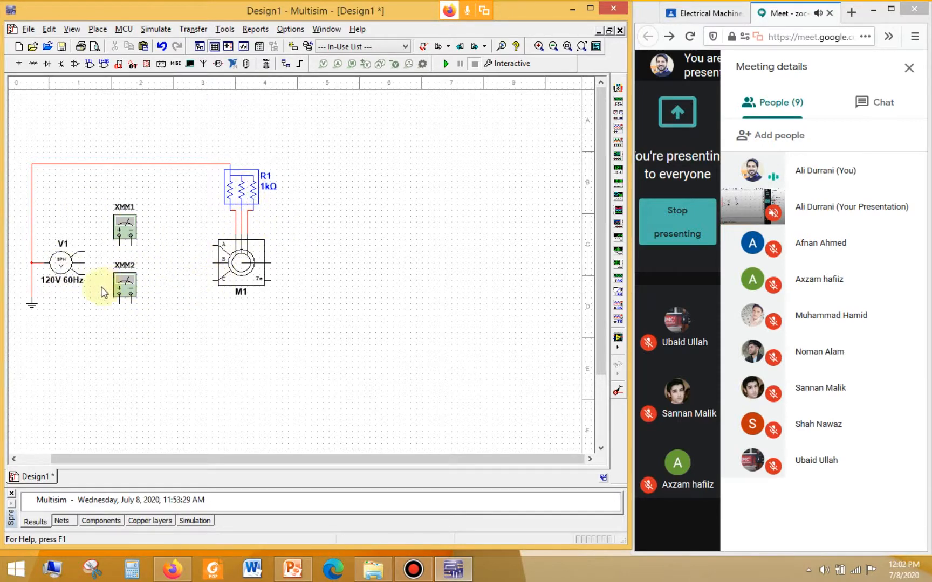
# Step: Shift both multimeters lower and align them vertically between source and machine, then place a wattmeter above them
pyautogui.moveTo(123, 286); pyautogui.dragTo(130, 322)
pyautogui.moveTo(129, 230); pyautogui.dragTo(138, 264)
pyautogui.click(143, 325)
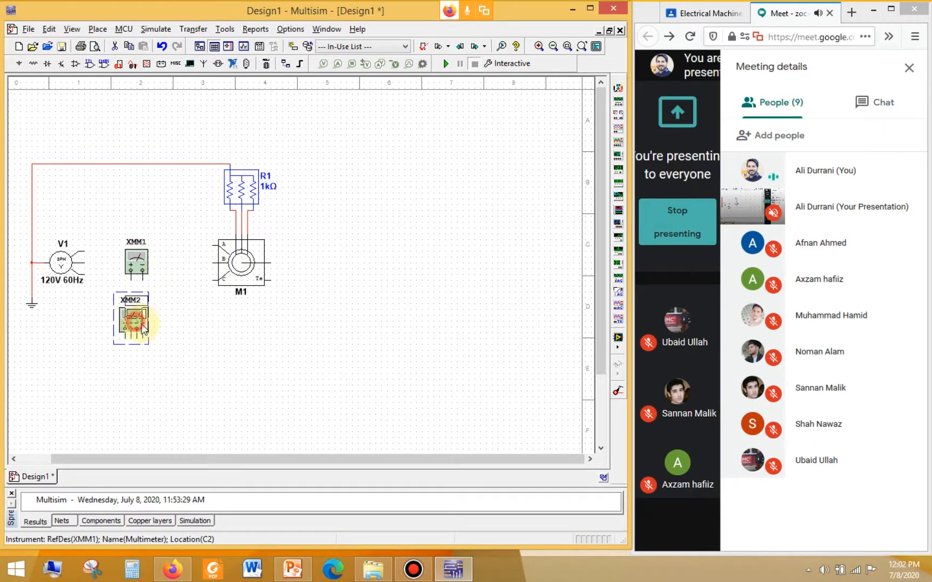
pyautogui.click(323, 304)
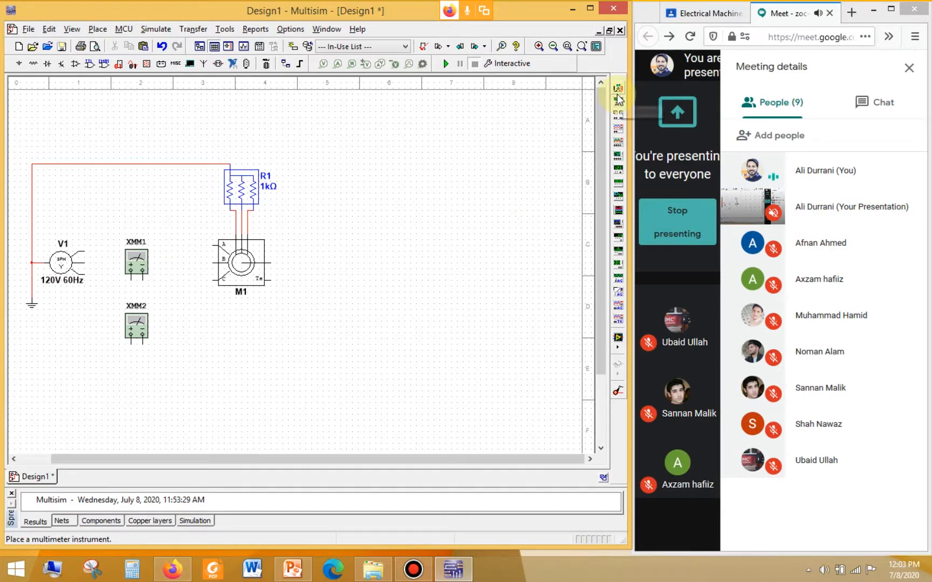
pyautogui.click(620, 123)
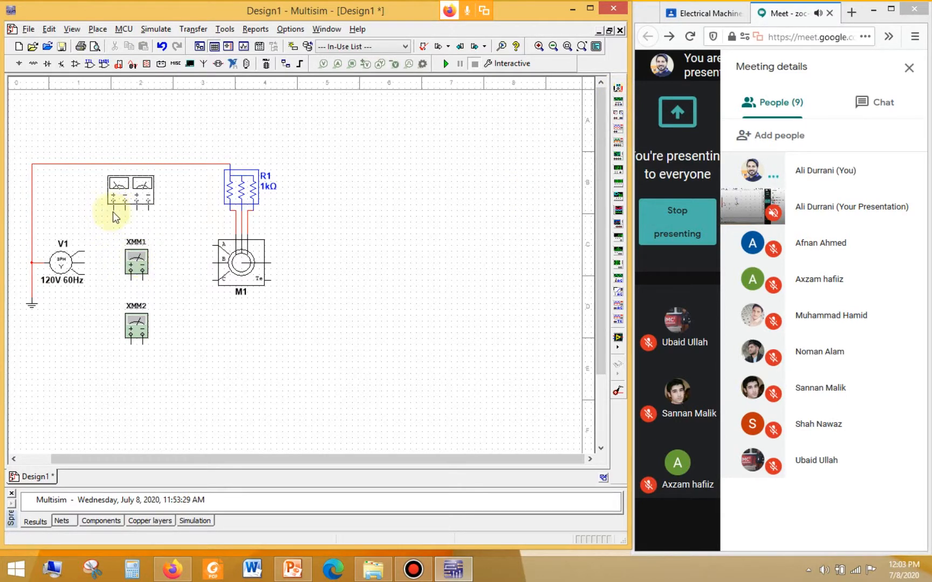
pyautogui.click(121, 212)
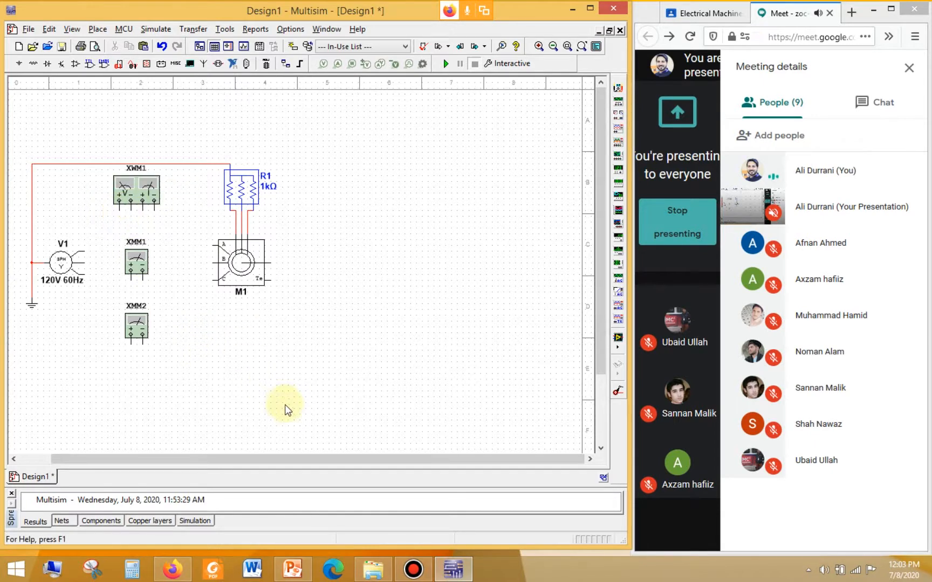
# Step: Switch to the PowerPoint slides, examine the wound-rotor circuit diagram, procedure and Multisim circuit, and return to the schematic
pyautogui.click(297, 566)
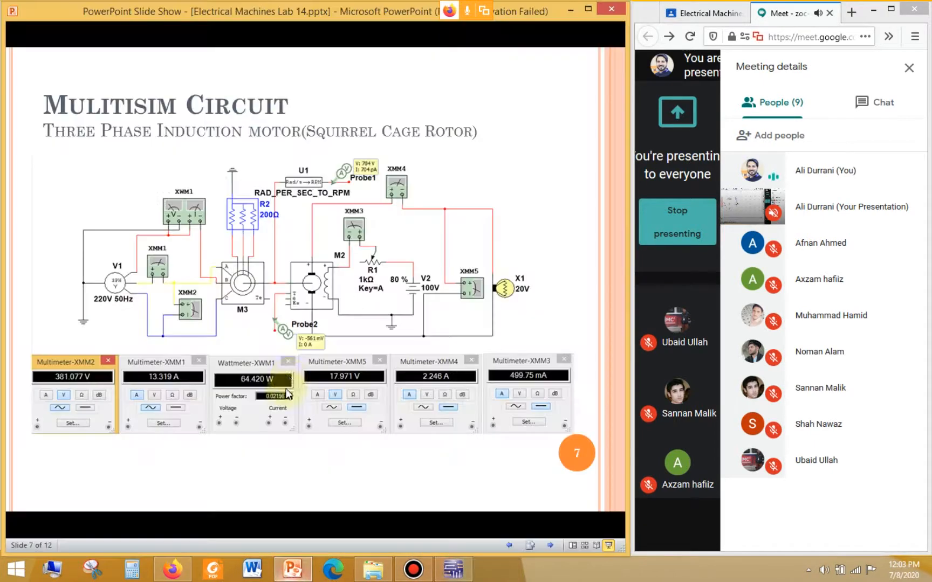
pyautogui.press('Left')
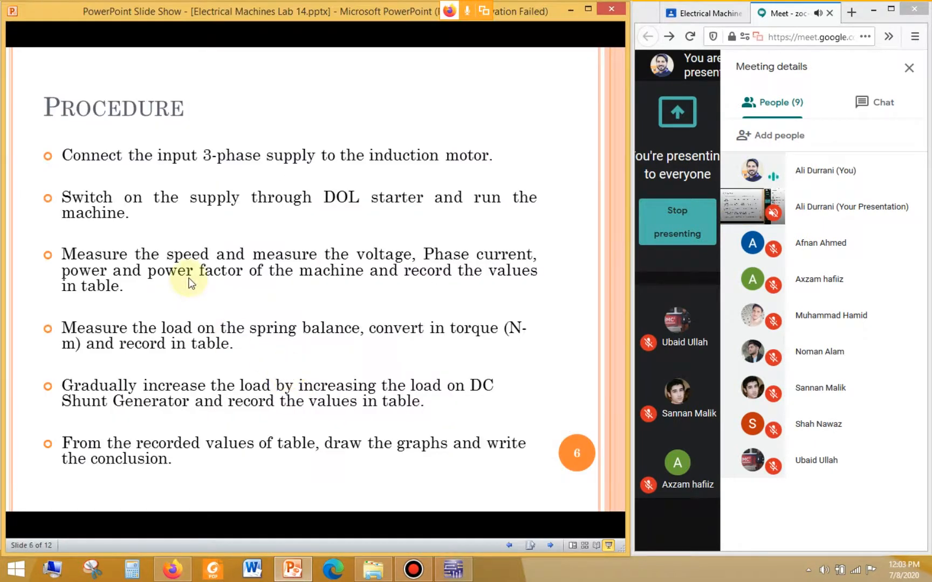
pyautogui.press('Left')
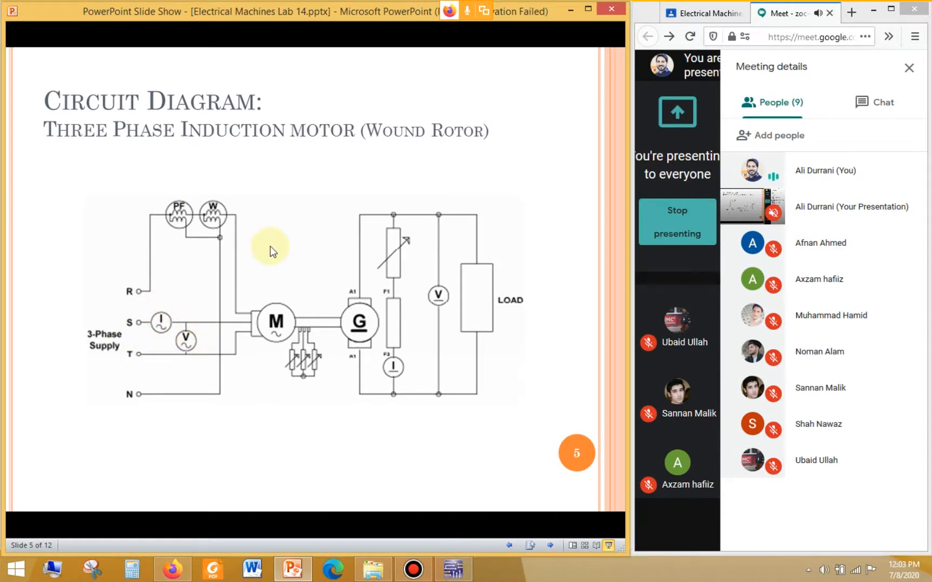
pyautogui.press('Right')
pyautogui.press('Left')
pyautogui.press('Right')
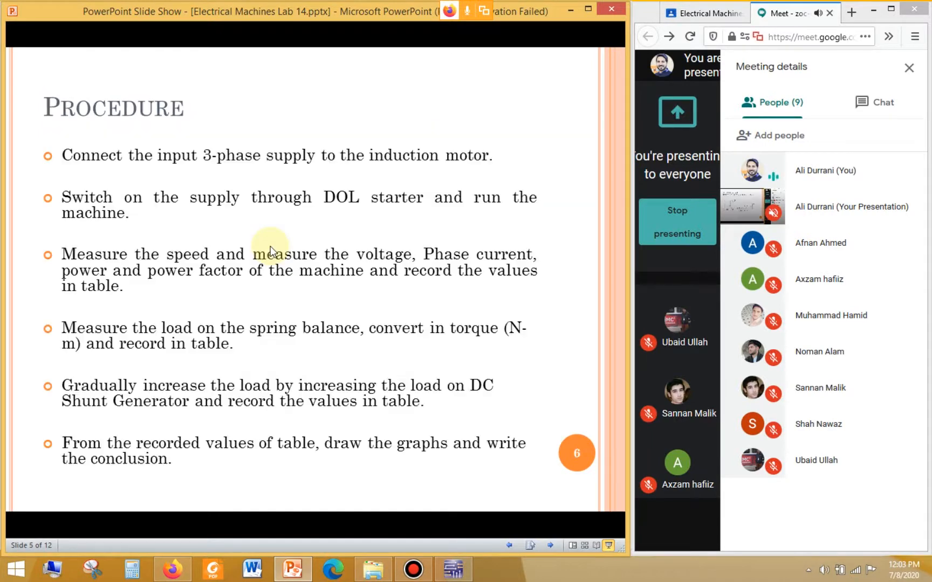
pyautogui.press('Right')
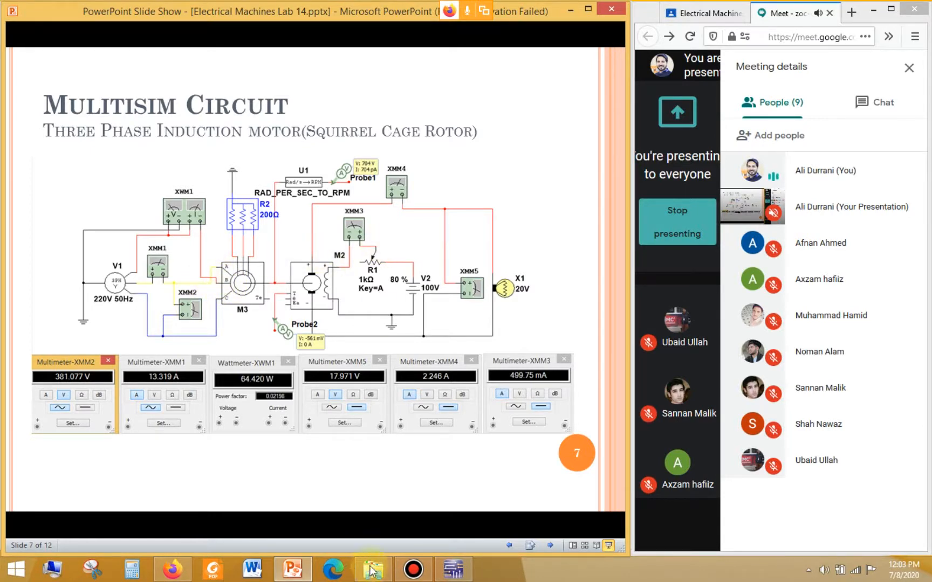
pyautogui.click(290, 575)
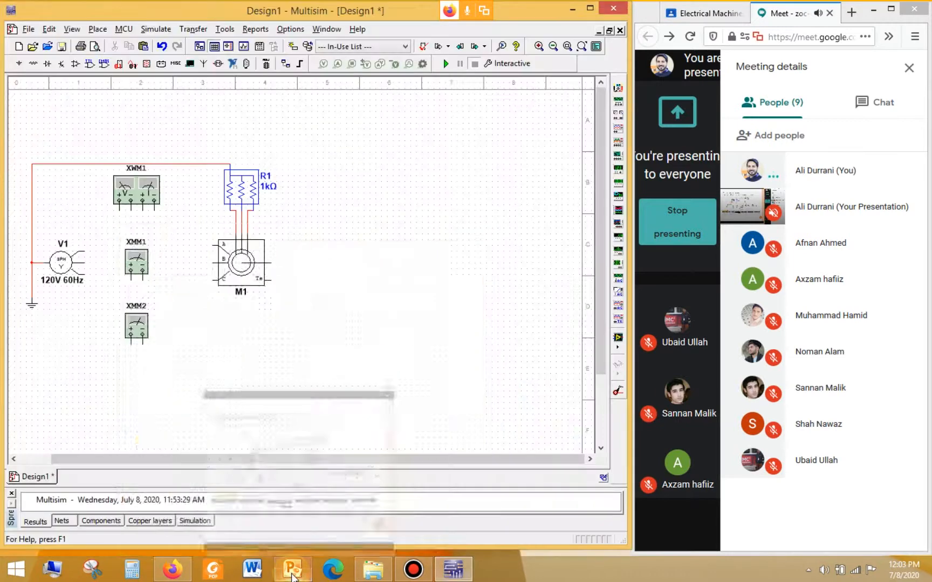
# Step: Wire the source's upper phase terminal to the wattmeter's positive voltage terminal and reroute the horizontal segment just below the wattmeter
pyautogui.click(84, 249)
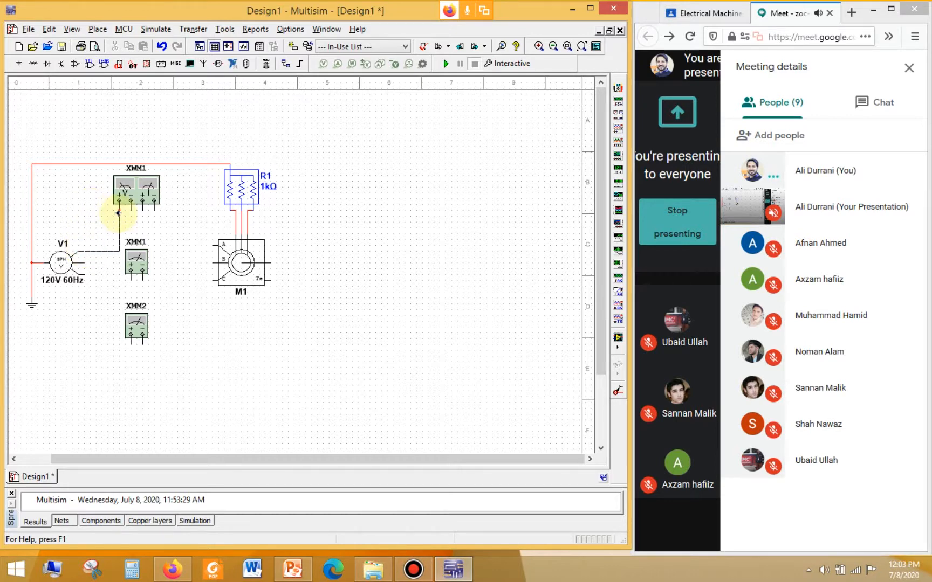
pyautogui.click(118, 214)
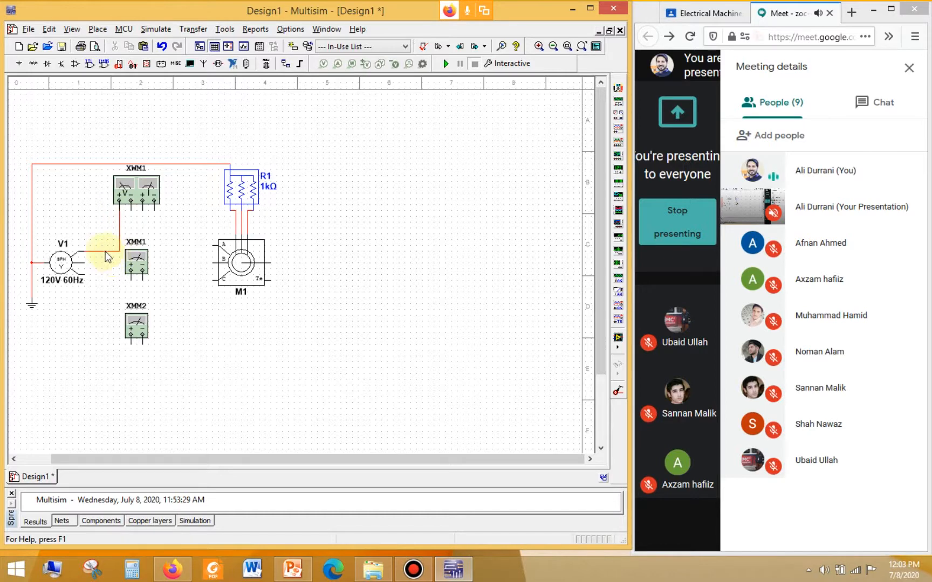
pyautogui.moveTo(104, 252); pyautogui.dragTo(106, 211)
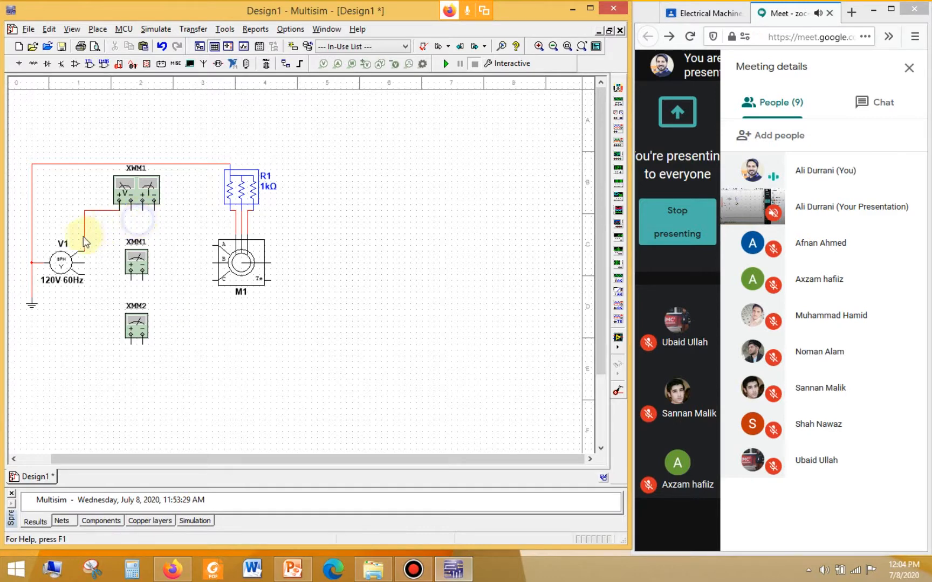
# Step: Wire the wattmeter's positive current terminal to the source's upper phase wire beside its positive voltage terminal
pyautogui.scroll(1, 76, 224)
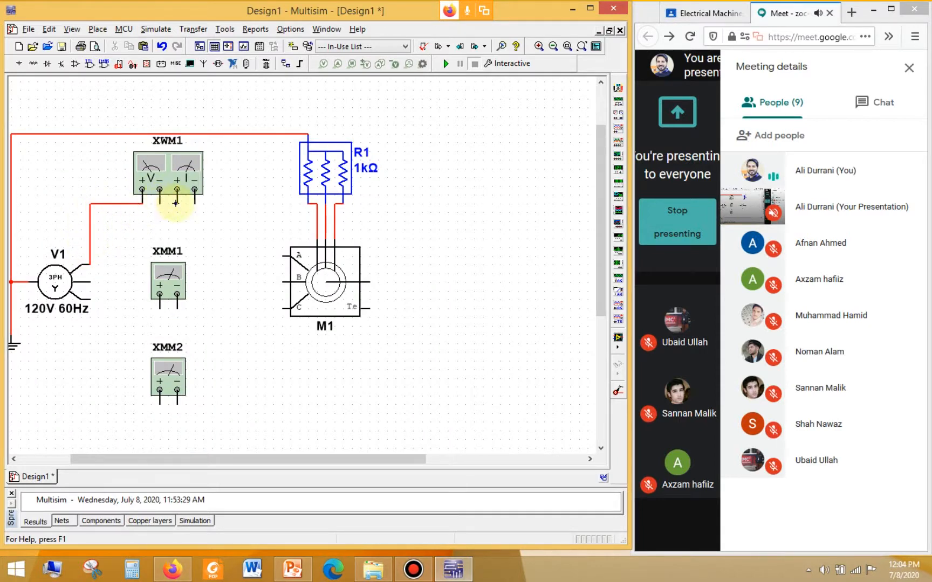
pyautogui.click(175, 204)
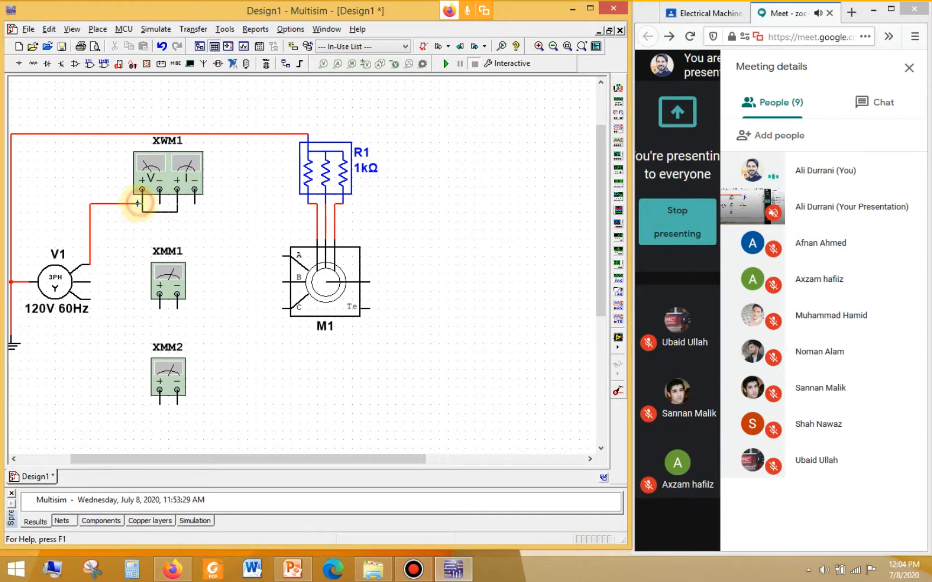
pyautogui.click(133, 204)
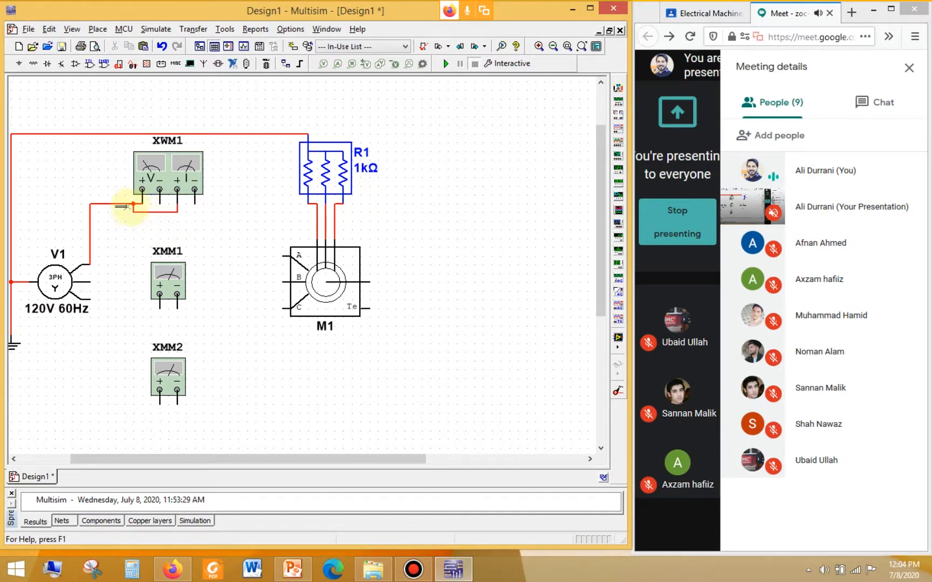
pyautogui.click(137, 226)
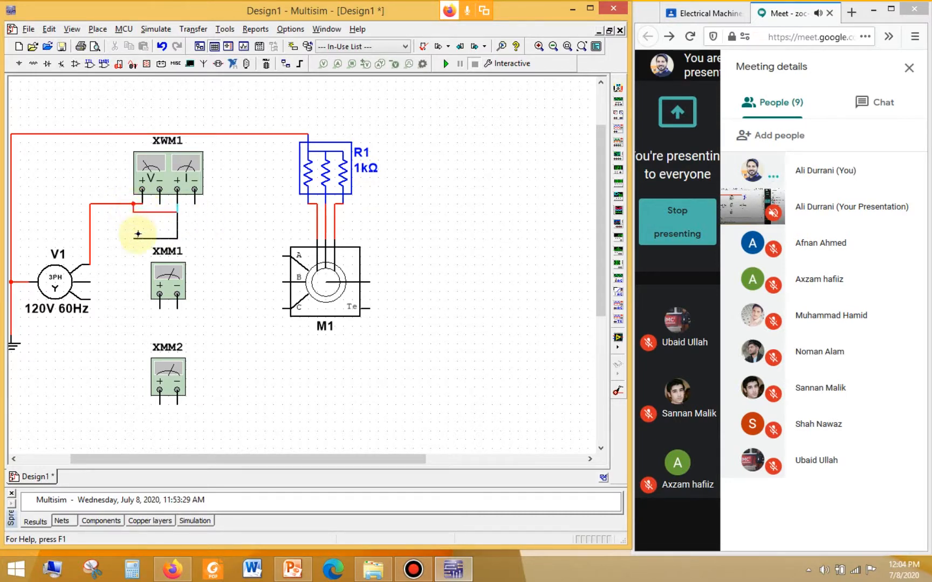
# Step: Wire the wattmeter's negative current terminal to motor terminal B and shift the wire's vertical segment midway between wattmeter and motor
pyautogui.click(195, 201)
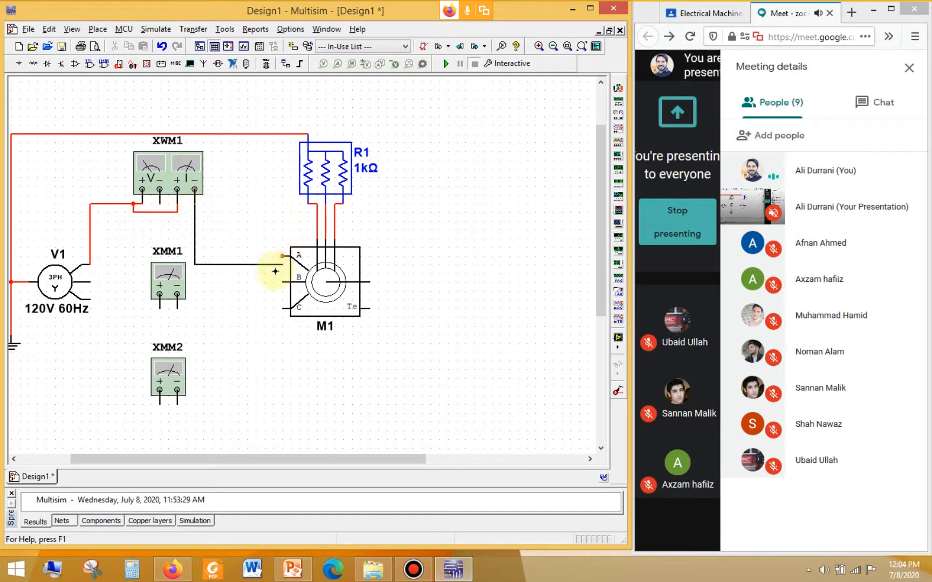
pyautogui.click(283, 280)
pyautogui.moveTo(194, 229); pyautogui.dragTo(238, 243)
pyautogui.click(240, 308)
pyautogui.click(164, 308)
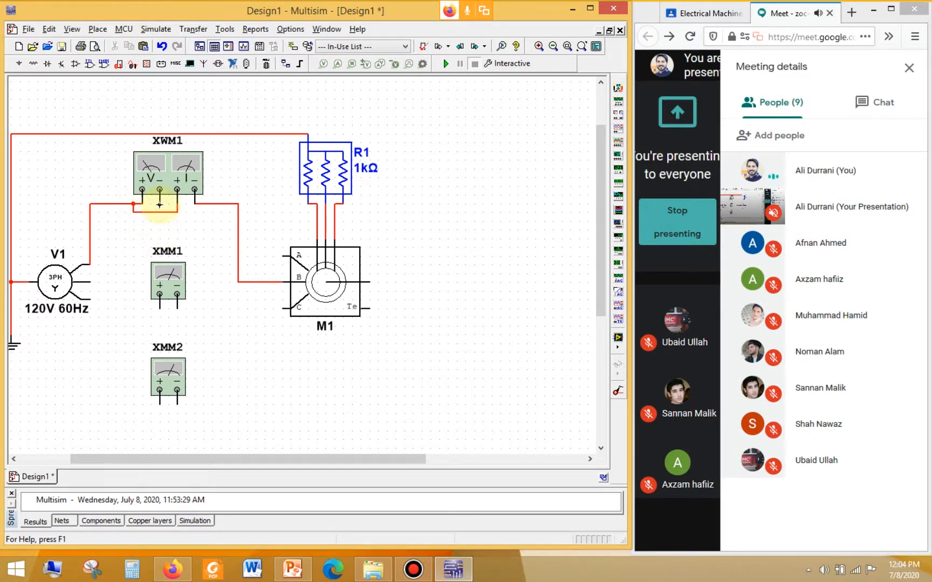
# Step: Wire the wattmeter's negative voltage terminal to the neutral wire running above it
pyautogui.click(159, 189)
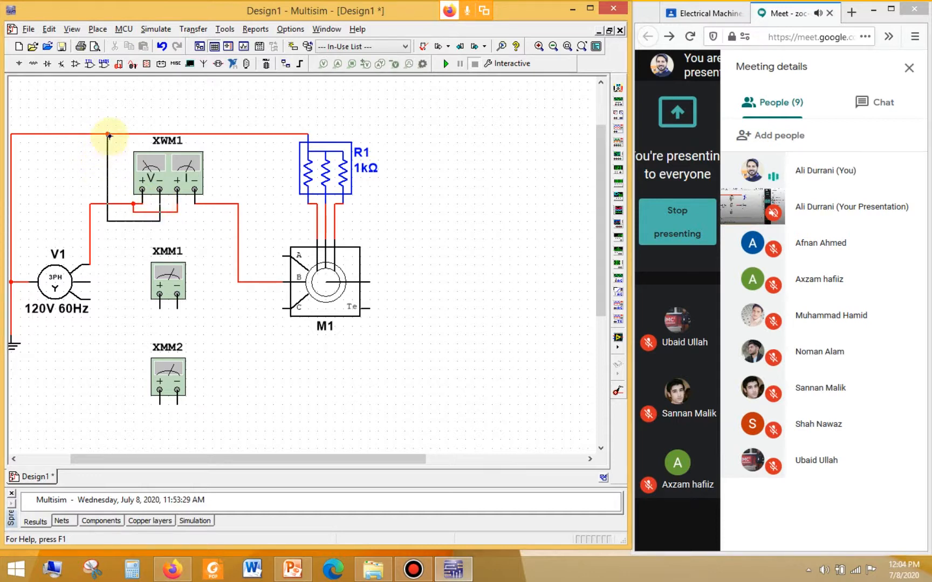
pyautogui.click(108, 135)
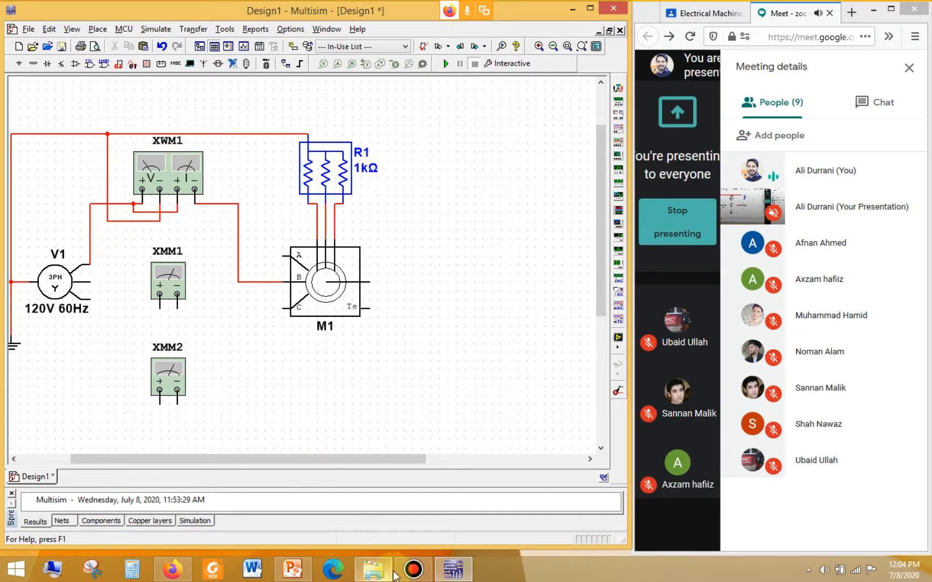
pyautogui.click(453, 570)
pyautogui.click(455, 575)
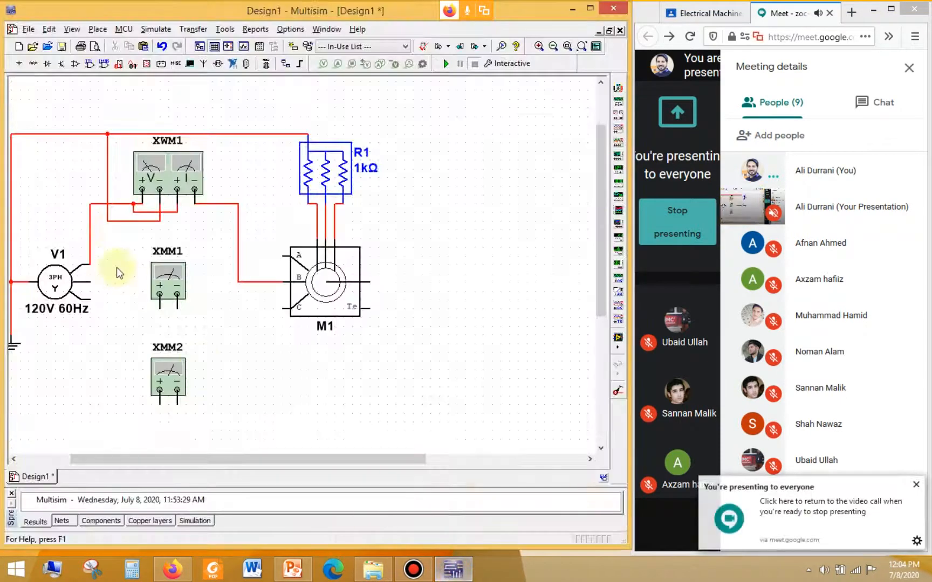
# Step: Switch to the PowerPoint slides and examine the Multisim circuit and the table of quantities to record
pyautogui.click(294, 570)
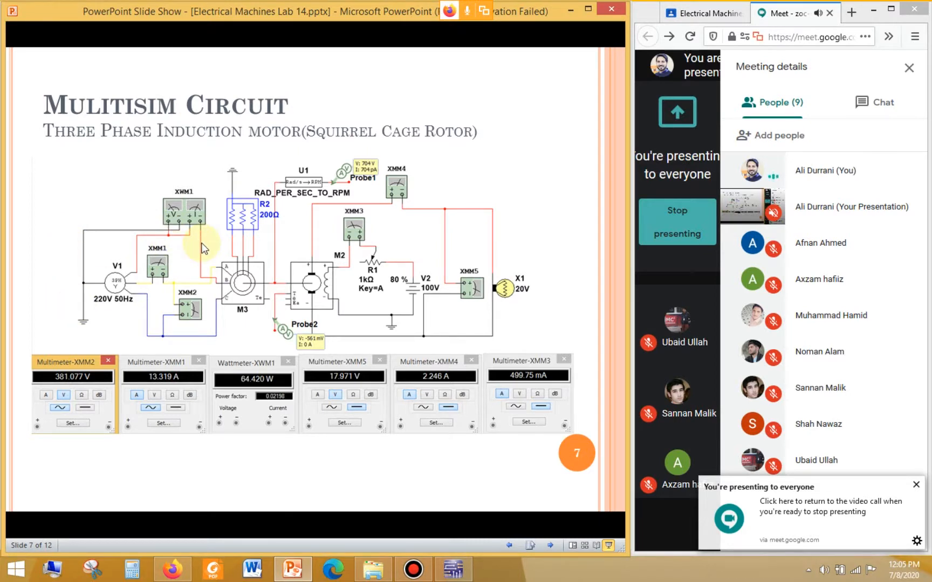
pyautogui.press('Right')
pyautogui.press('Right')
pyautogui.press('Right')
pyautogui.press('Left')
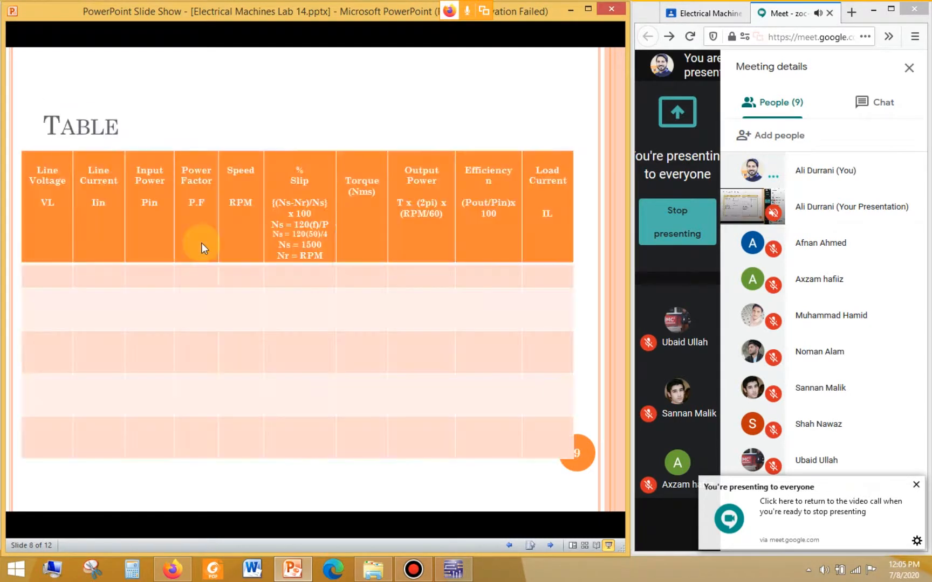
pyautogui.press('Right')
pyautogui.press('Left')
pyautogui.press('Left')
pyautogui.press('Left')
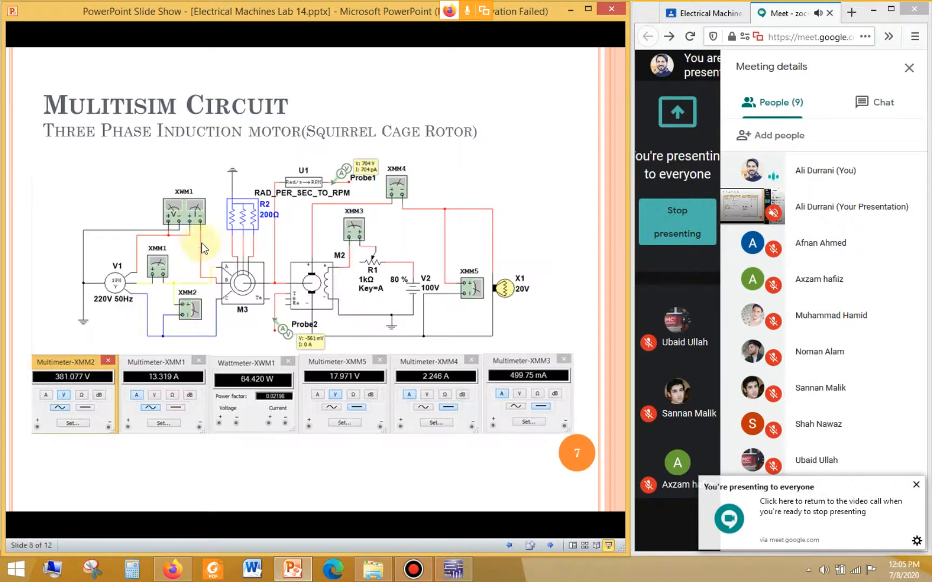
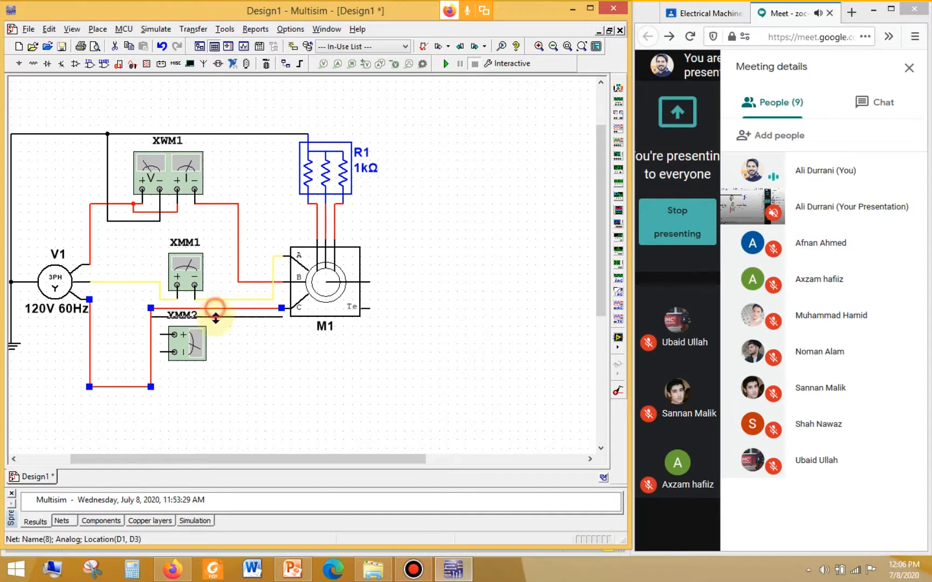
# Step: Reroute the wire from the source's lower phase to motor terminal C below XMM2 and colour its net dark blue
pyautogui.moveTo(213, 308); pyautogui.dragTo(214, 386)
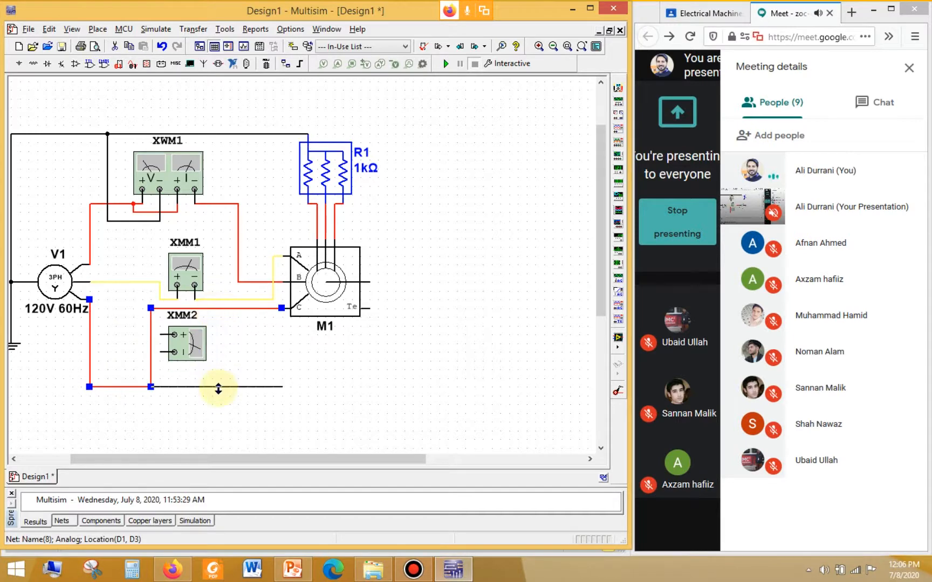
pyautogui.doubleClick(249, 386)
pyautogui.click(274, 225)
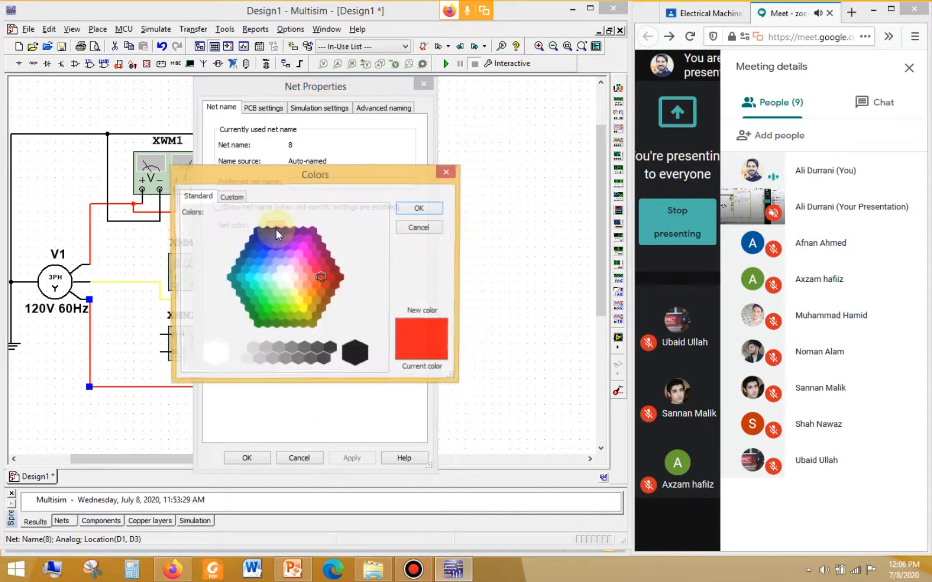
pyautogui.click(271, 254)
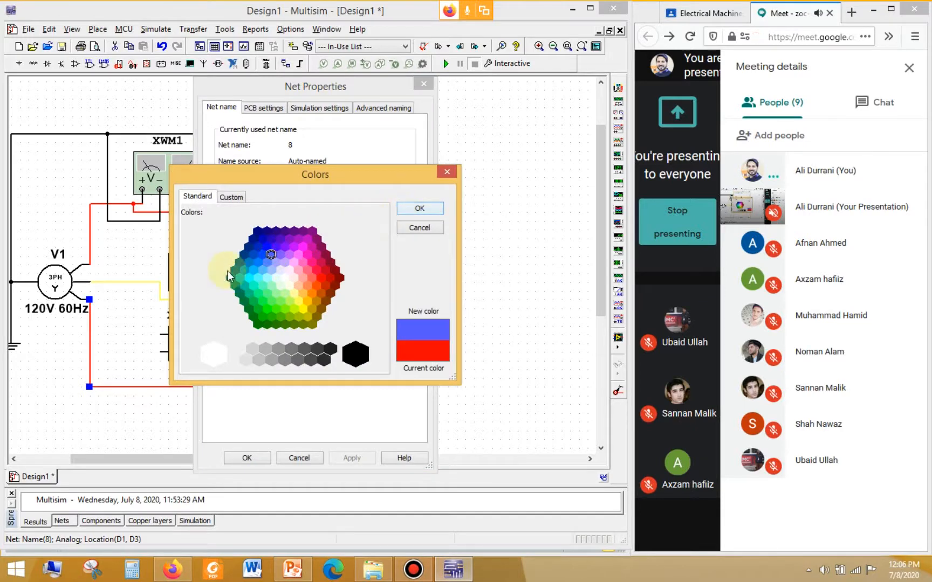
pyautogui.click(261, 239)
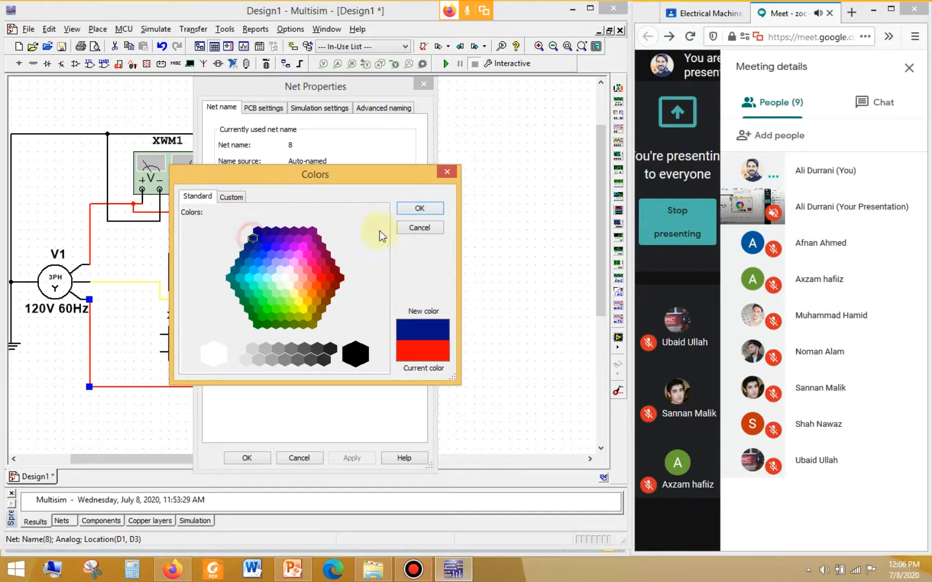
pyautogui.click(419, 208)
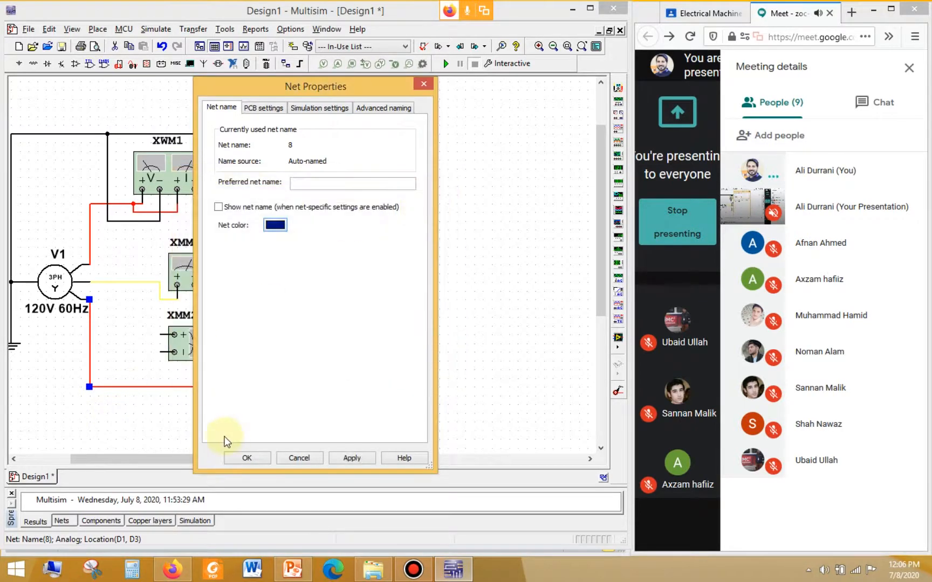
pyautogui.click(237, 458)
pyautogui.click(133, 418)
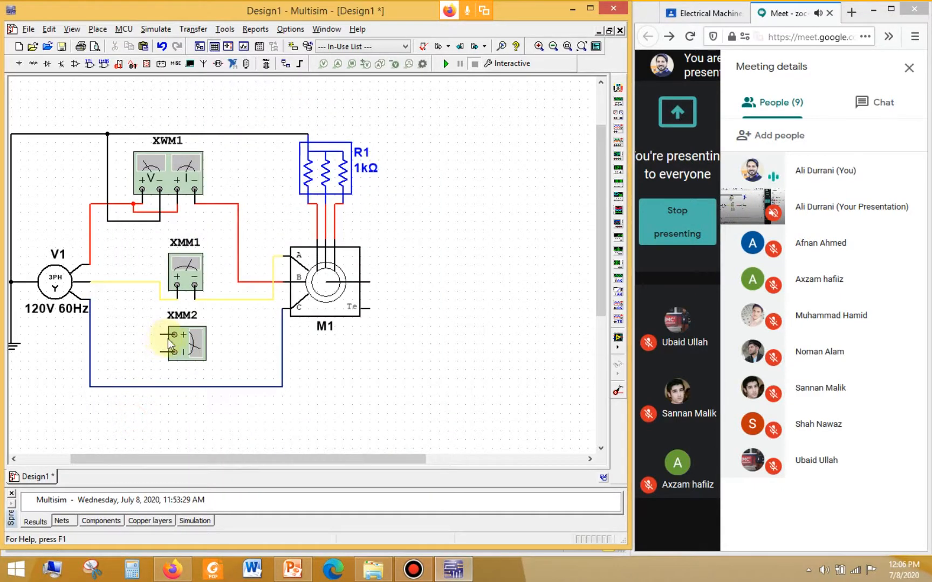
# Step: Connect XMM2 between two phases, wiring its positive terminal to the yellow wire and its negative terminal to the blue wire
pyautogui.click(160, 336)
pyautogui.click(133, 282)
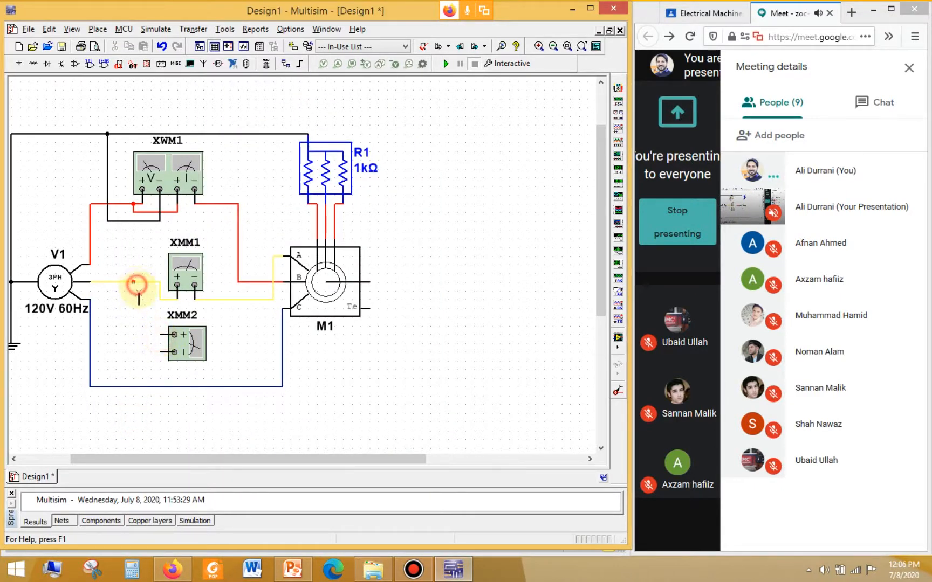
pyautogui.click(160, 354)
pyautogui.click(133, 387)
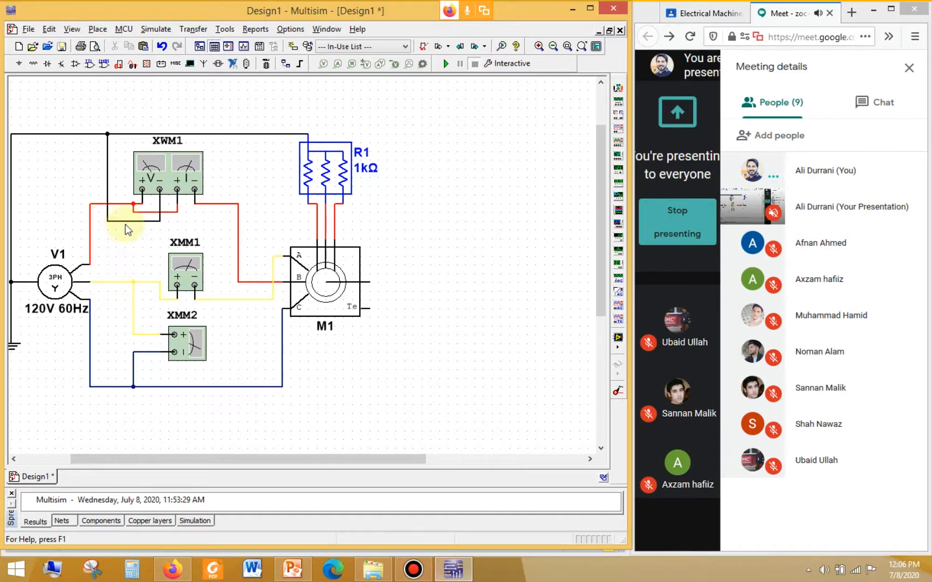
# Step: Delete the source's upper phase wire to the wattmeter and straighten the link between the wattmeter's positive voltage and current terminals
pyautogui.click(110, 203)
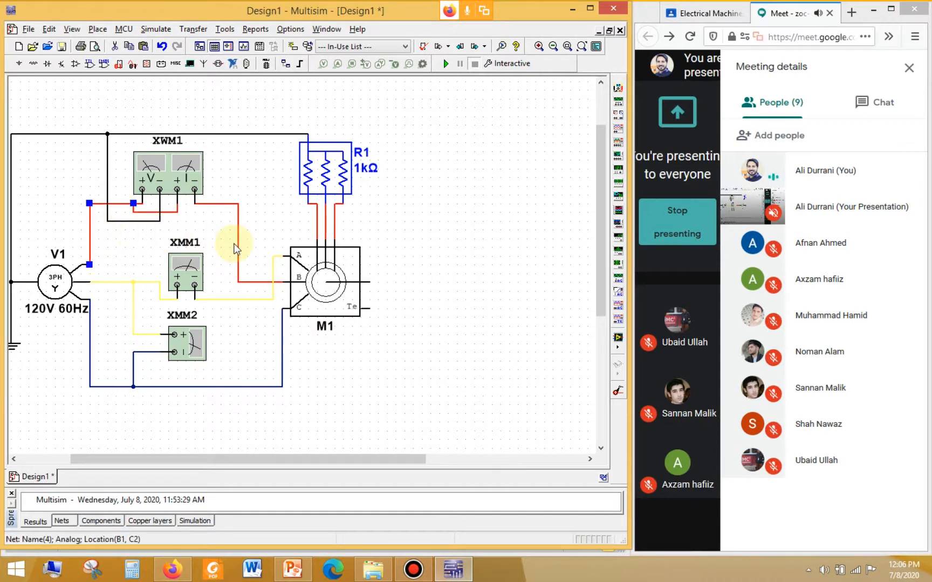
pyautogui.press('Delete')
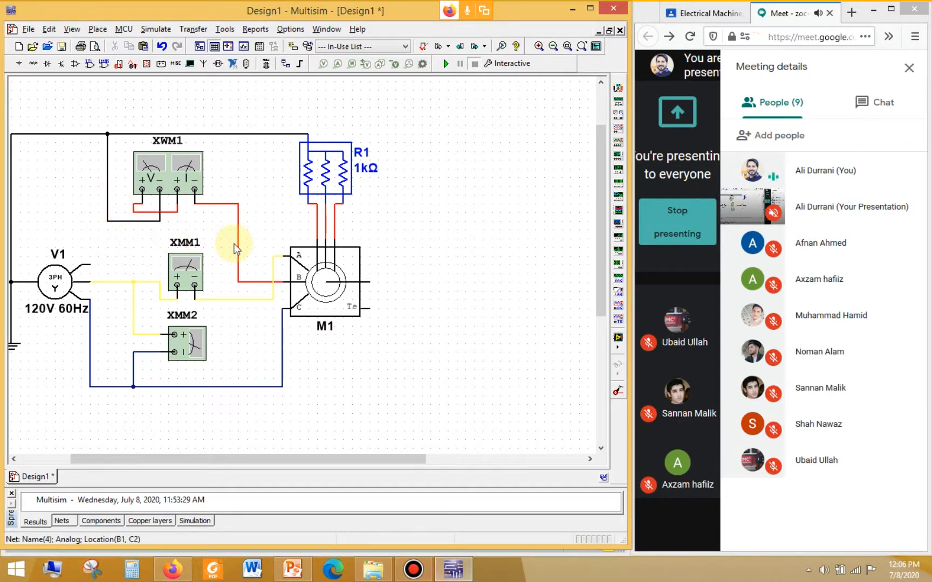
pyautogui.click(134, 209)
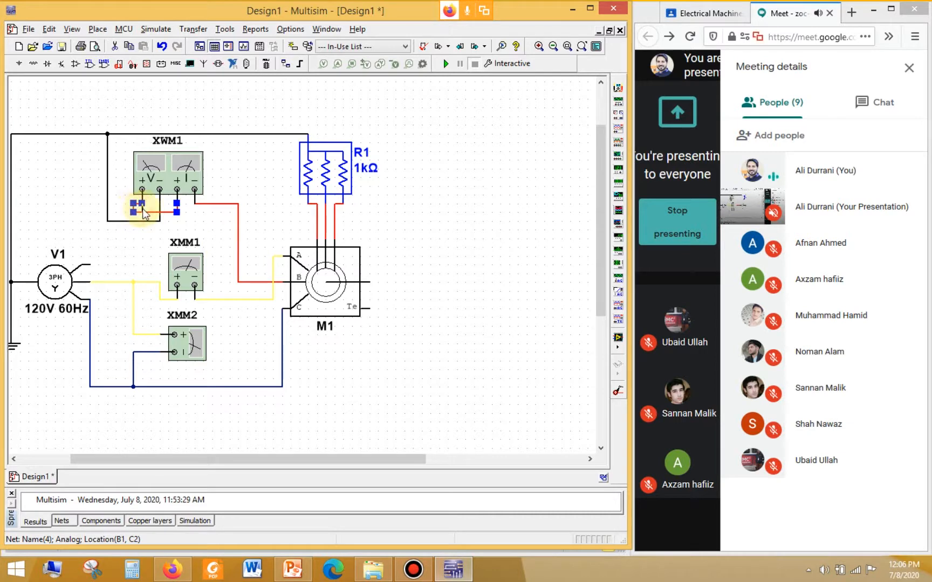
pyautogui.moveTo(134, 209); pyautogui.dragTo(143, 208)
pyautogui.click(144, 227)
pyautogui.click(142, 221)
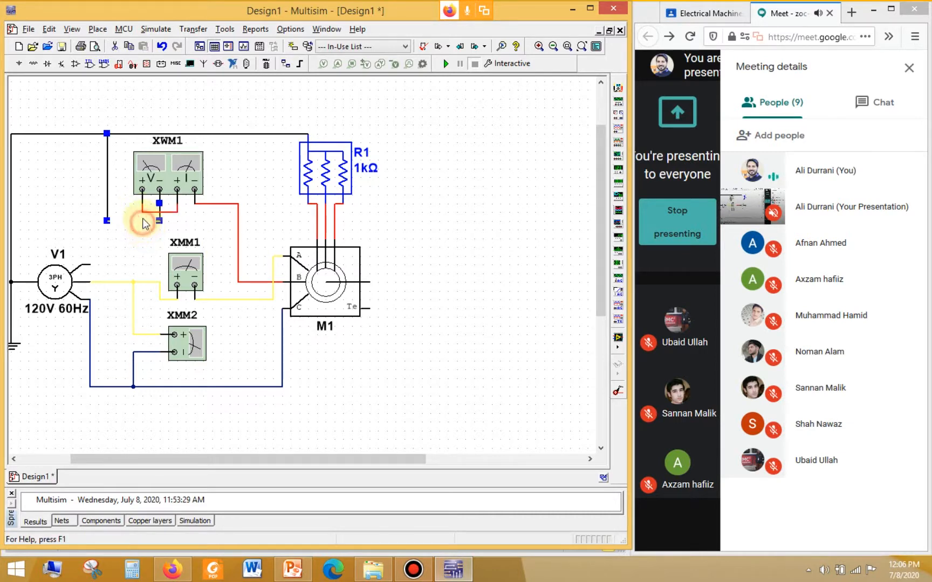
pyautogui.click(128, 244)
# Step: Wire the source's upper phase terminal to the link directly below the wattmeter's positive current terminal
pyautogui.click(87, 265)
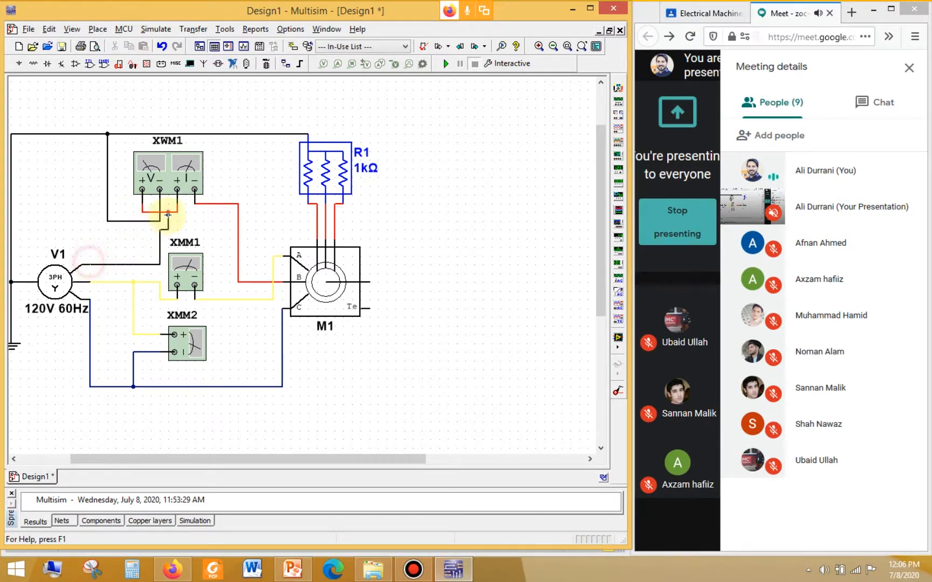
pyautogui.click(176, 212)
pyautogui.click(177, 211)
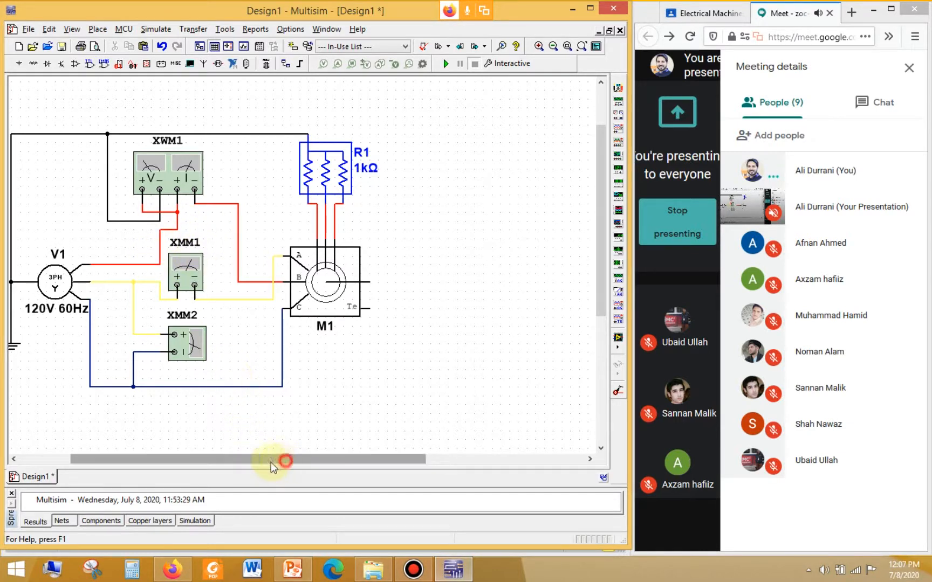
# Step: Set multimeter XMM2 to measure AC voltage, recheck its setting and close its window
pyautogui.moveTo(271, 462); pyautogui.dragTo(260, 462)
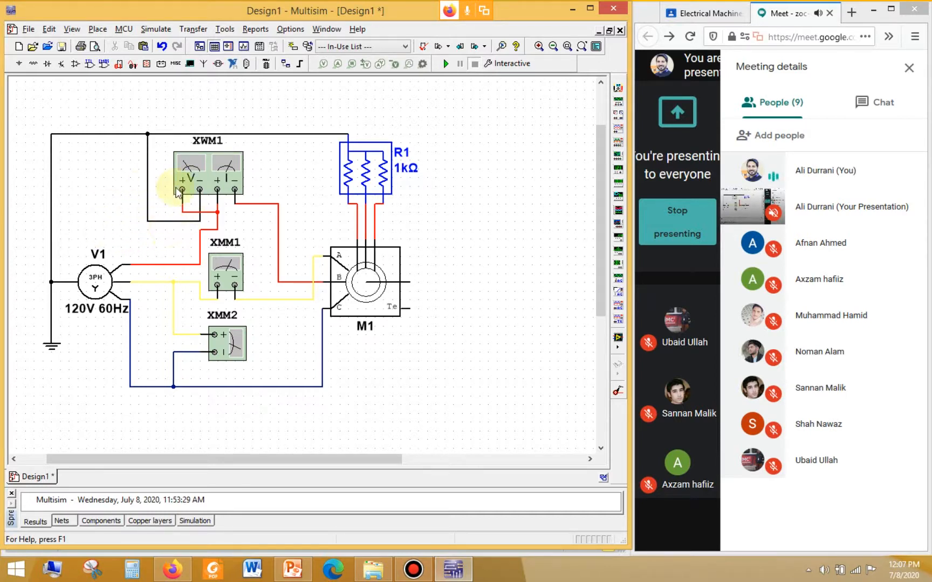
pyautogui.doubleClick(220, 349)
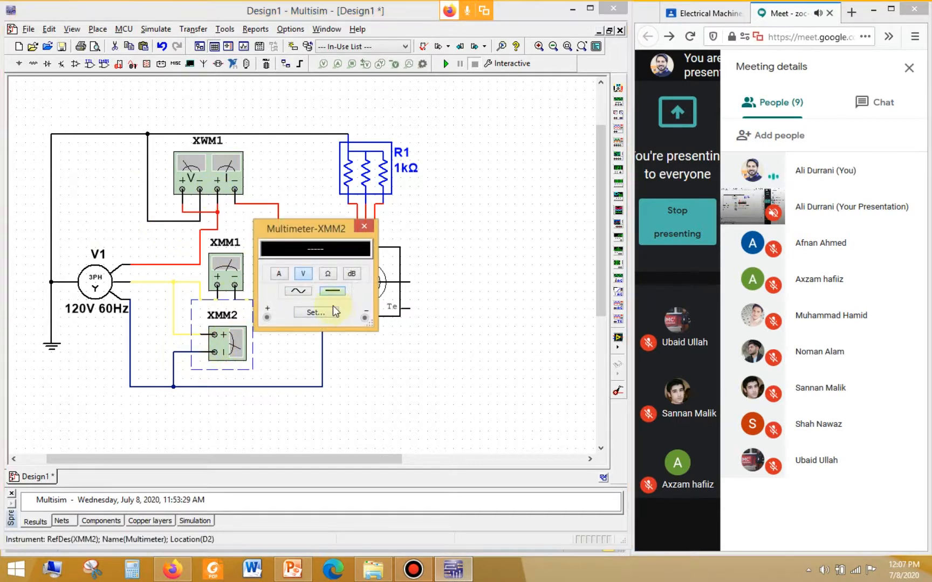
pyautogui.click(299, 290)
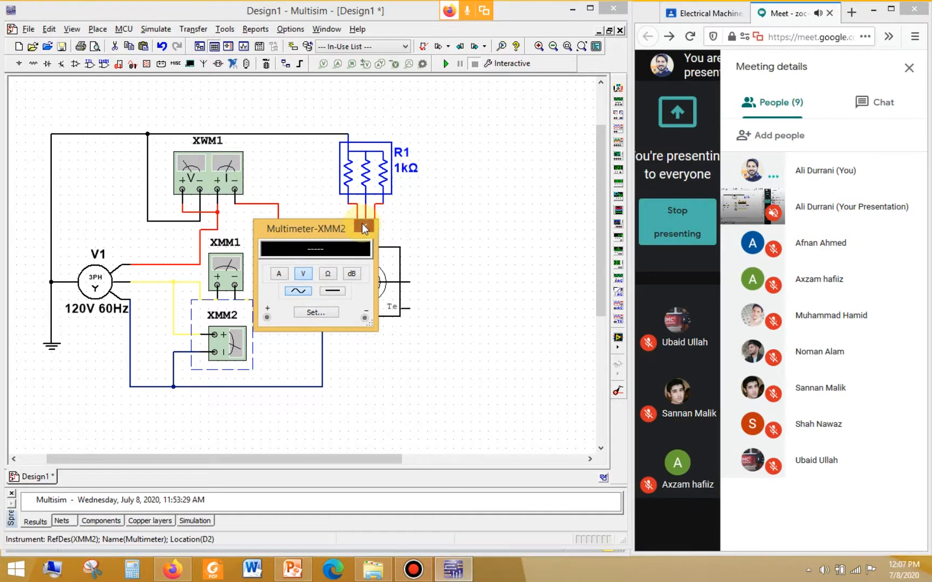
pyautogui.click(364, 227)
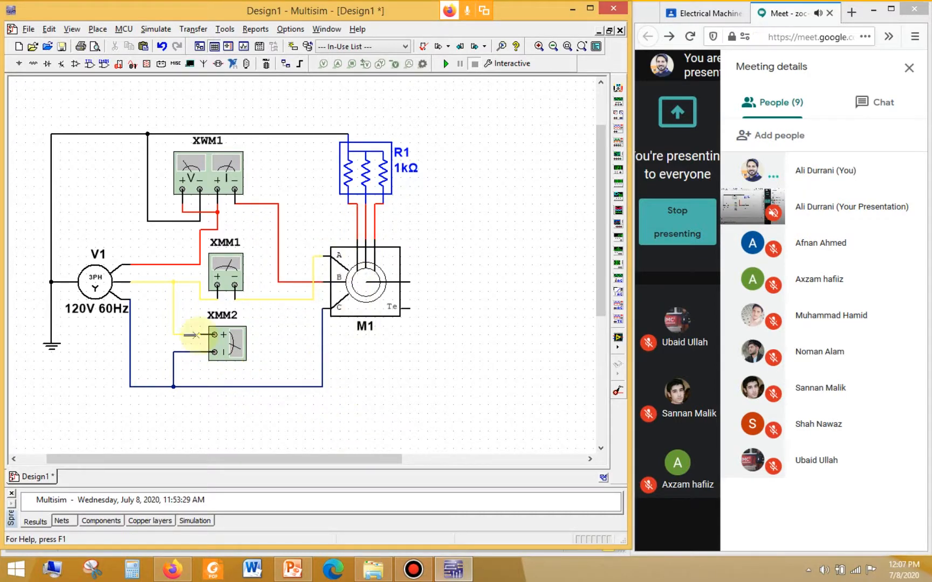
pyautogui.click(217, 345)
pyautogui.doubleClick(218, 345)
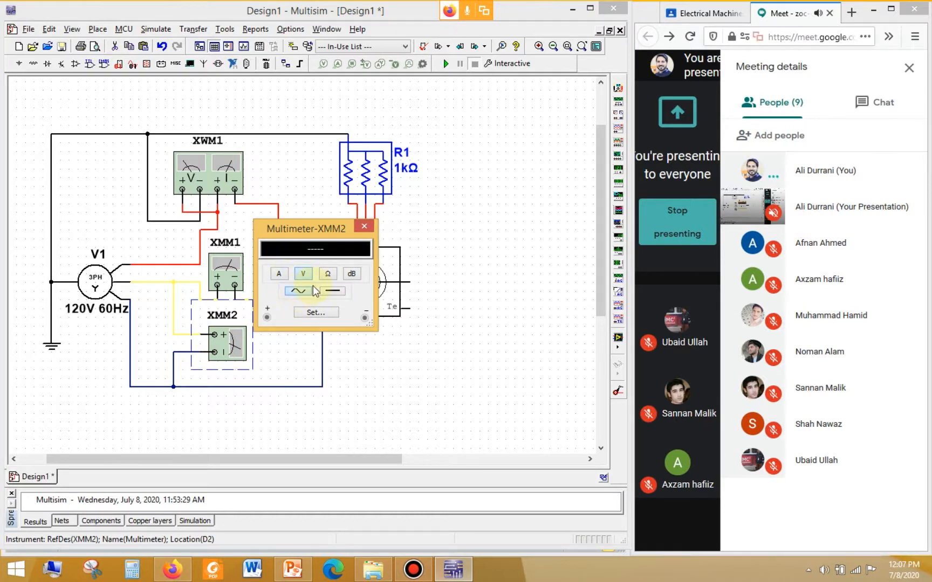
pyautogui.click(360, 227)
# Step: Save the circuit as Design2.ms14 in the Lab 14 folder under Online Classes, Electrical Machines
pyautogui.click(225, 271)
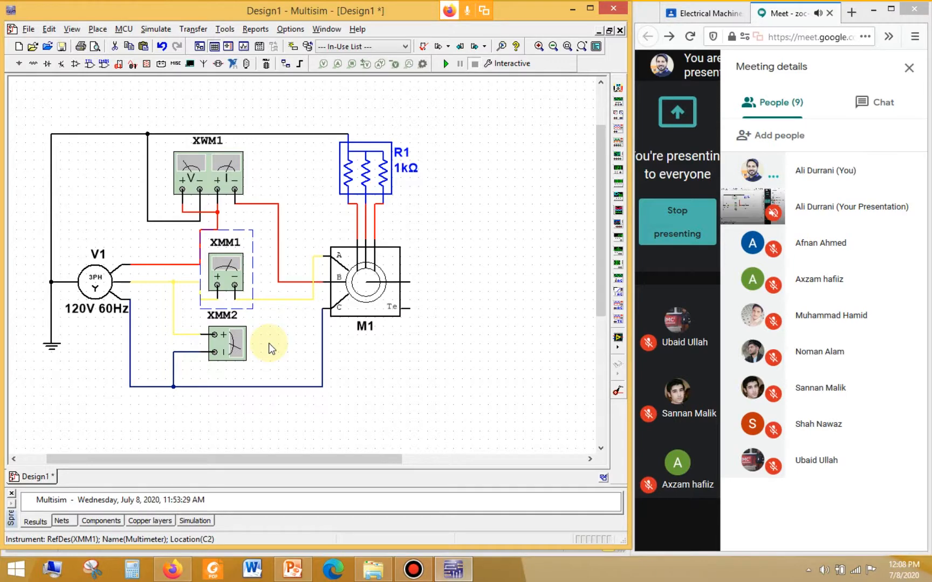
pyautogui.click(361, 385)
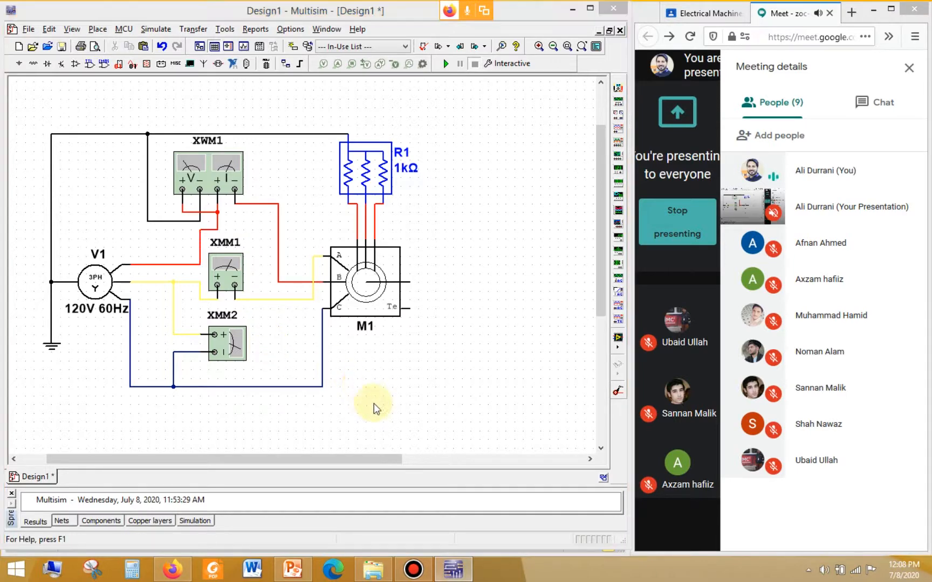
pyautogui.hotkey('ctrl', 's')
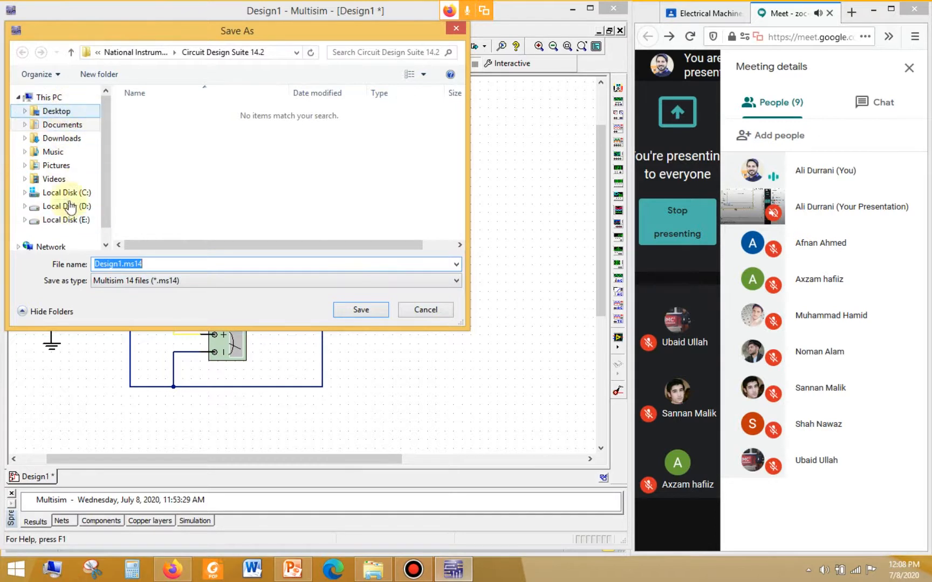
pyautogui.click(60, 113)
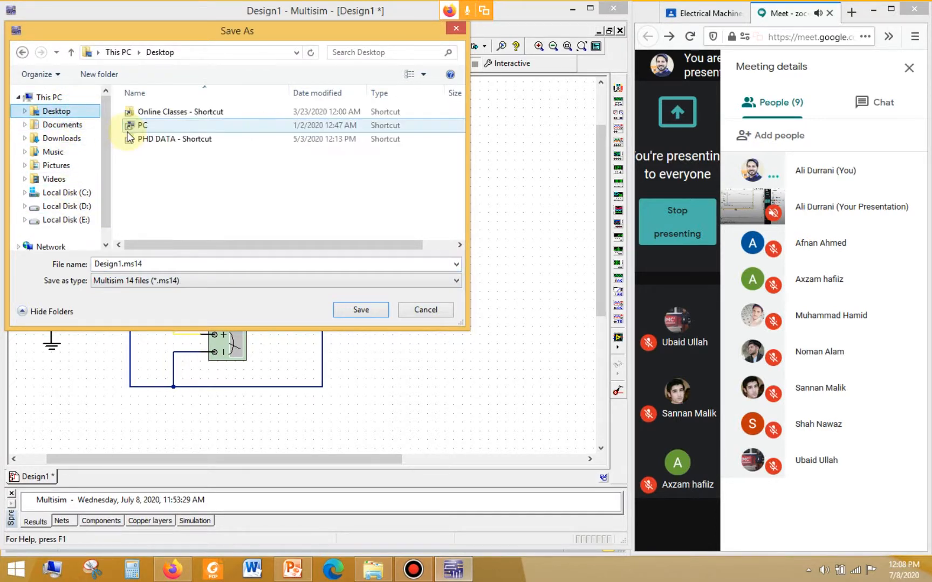
pyautogui.doubleClick(164, 111)
pyautogui.click(167, 130)
pyautogui.doubleClick(167, 131)
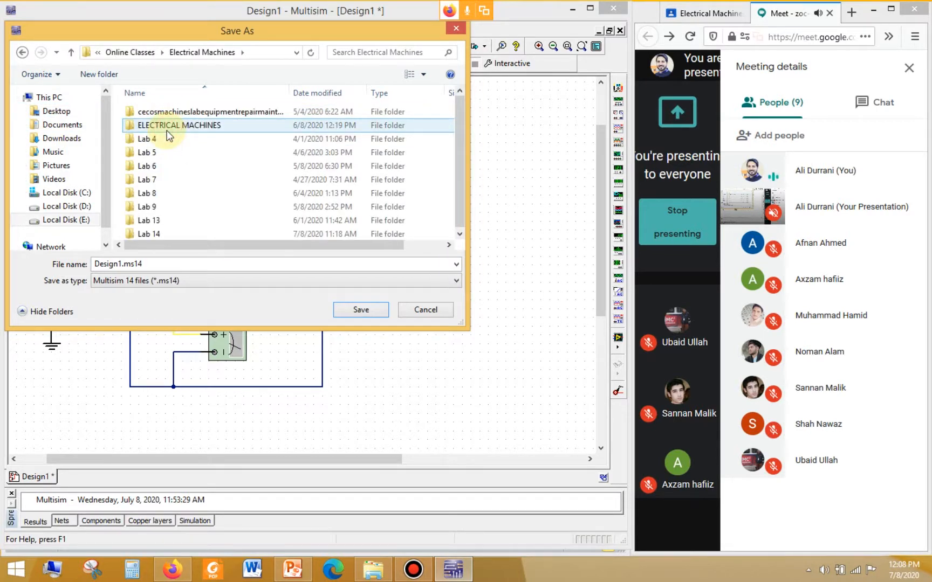
pyautogui.doubleClick(220, 227)
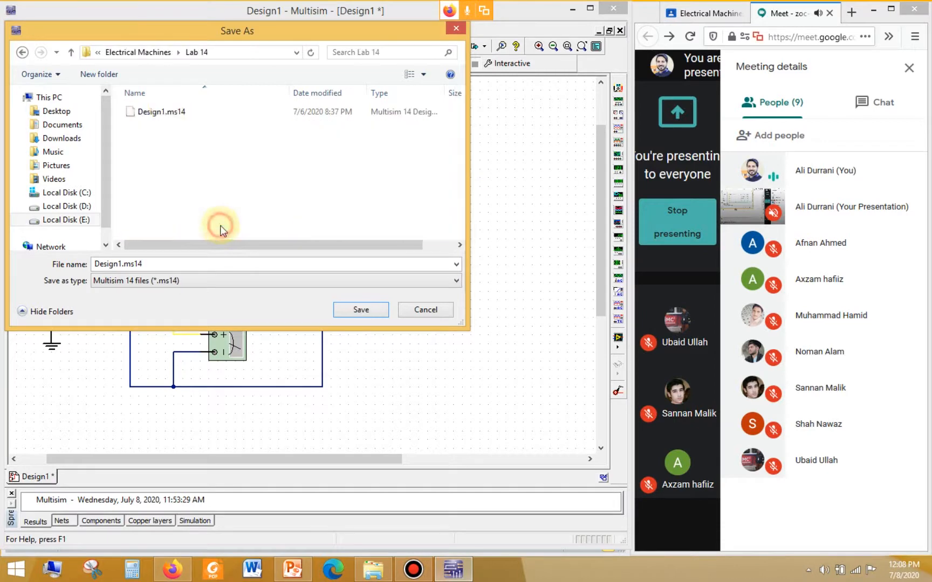
pyautogui.click(119, 264)
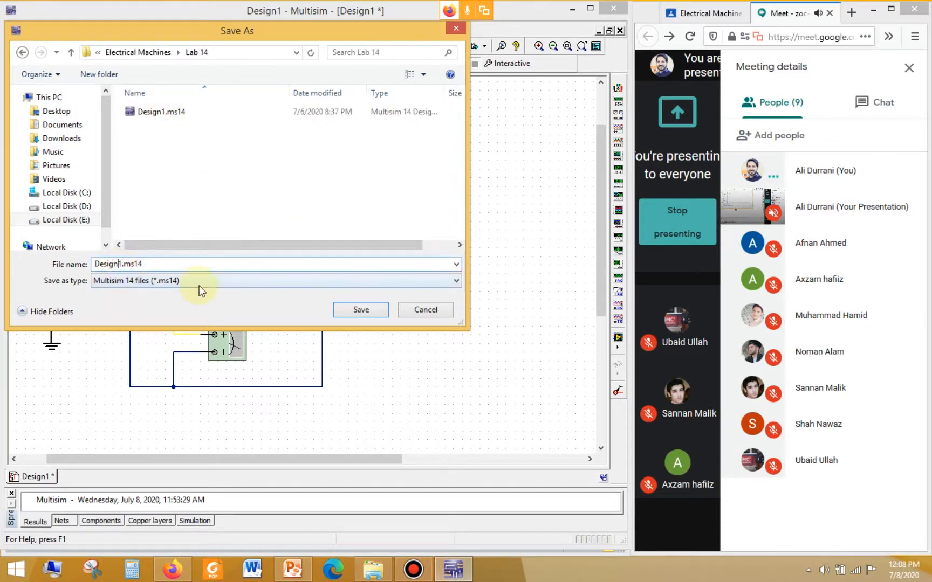
pyautogui.press('Delete')
pyautogui.write('2')
pyautogui.click(359, 311)
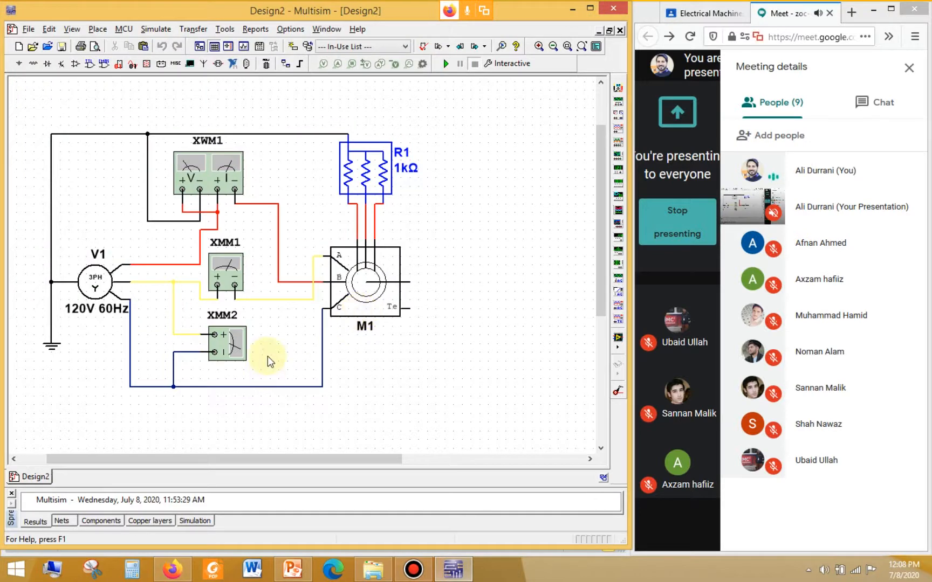
# Step: Check the reference circuit in the PowerPoint slide and set source V1 to 220 V and 50 Hz
pyautogui.moveTo(300, 460); pyautogui.dragTo(323, 462)
pyautogui.click(115, 287)
pyautogui.click(308, 572)
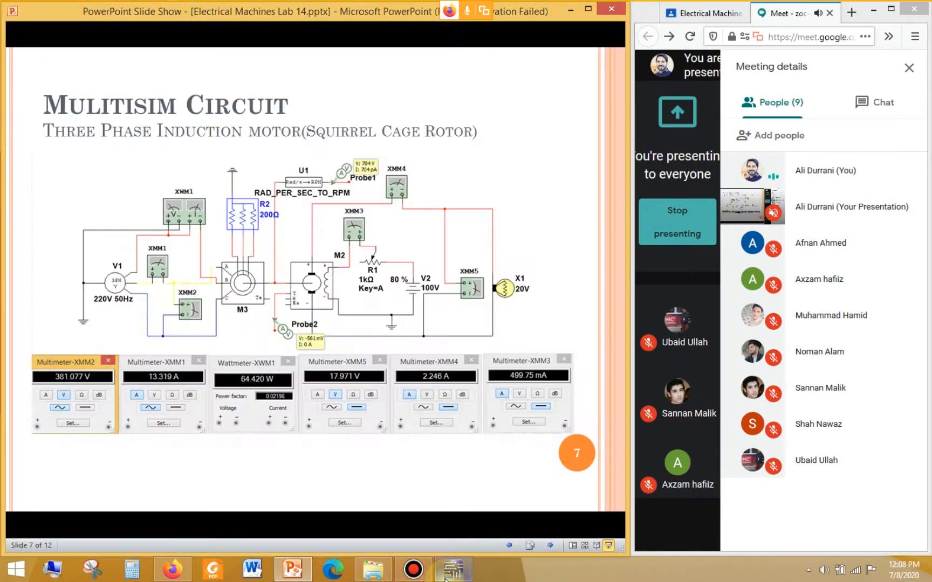
pyautogui.click(445, 575)
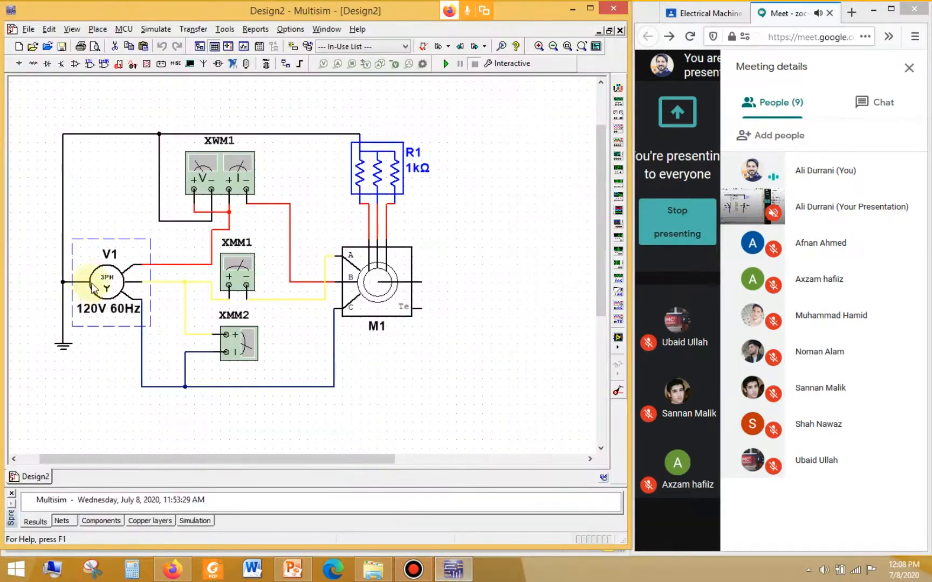
pyautogui.doubleClick(105, 280)
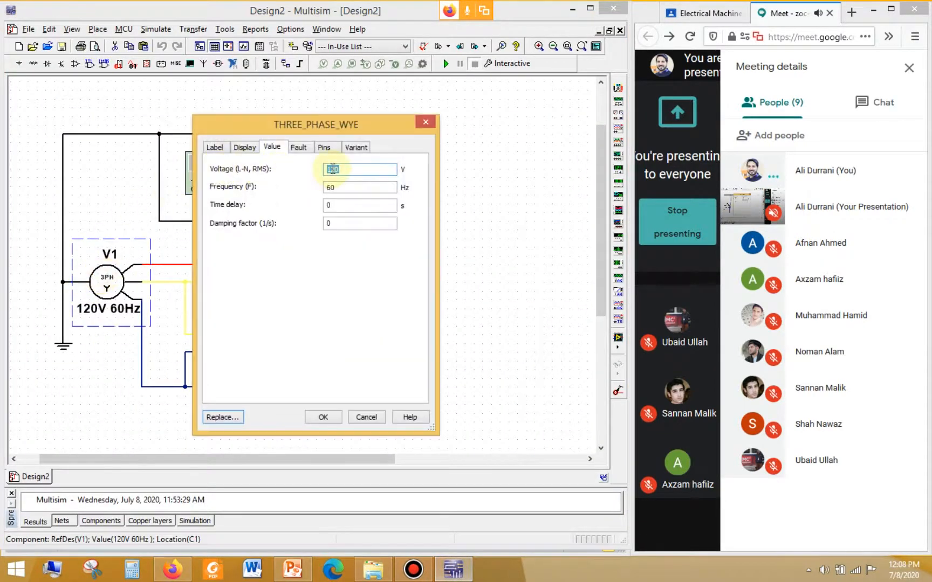
pyautogui.write('2')
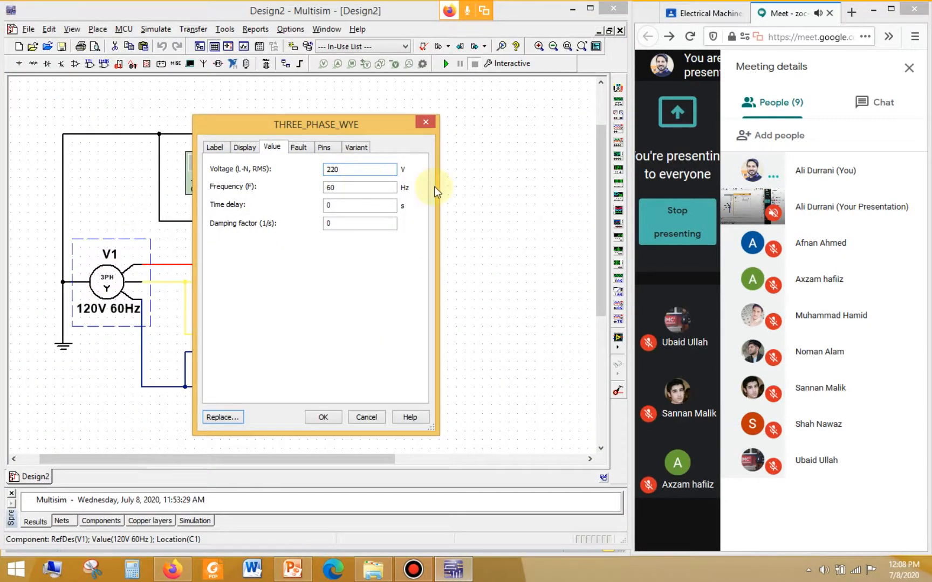
pyautogui.click(369, 186)
pyautogui.write('50')
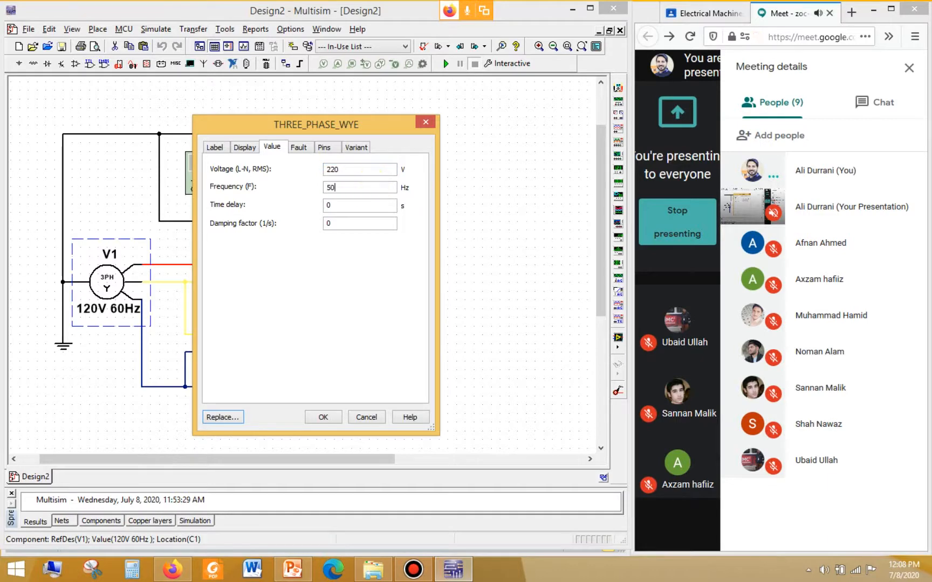
pyautogui.click(334, 416)
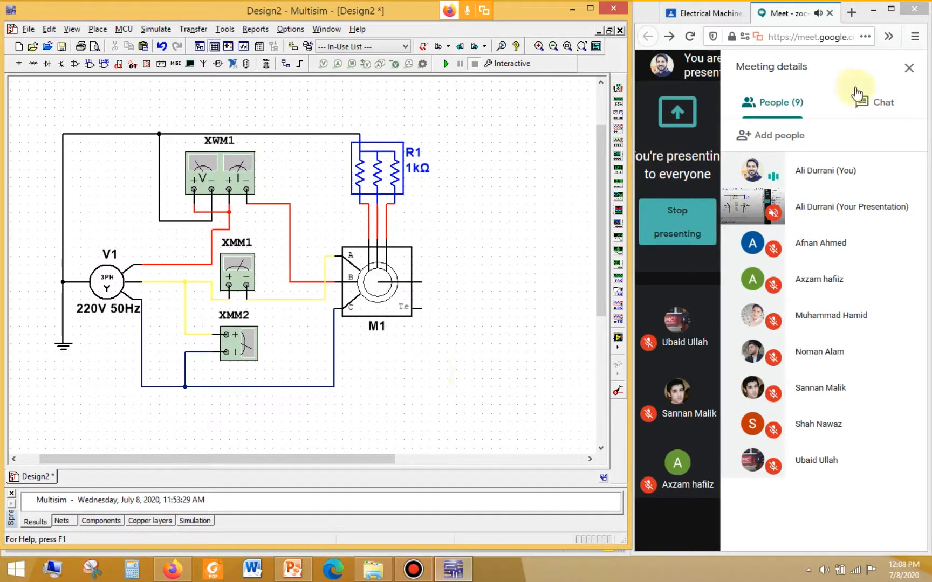
# Step: Check the Google Meet chat for messages and return to the participant list
pyautogui.click(900, 112)
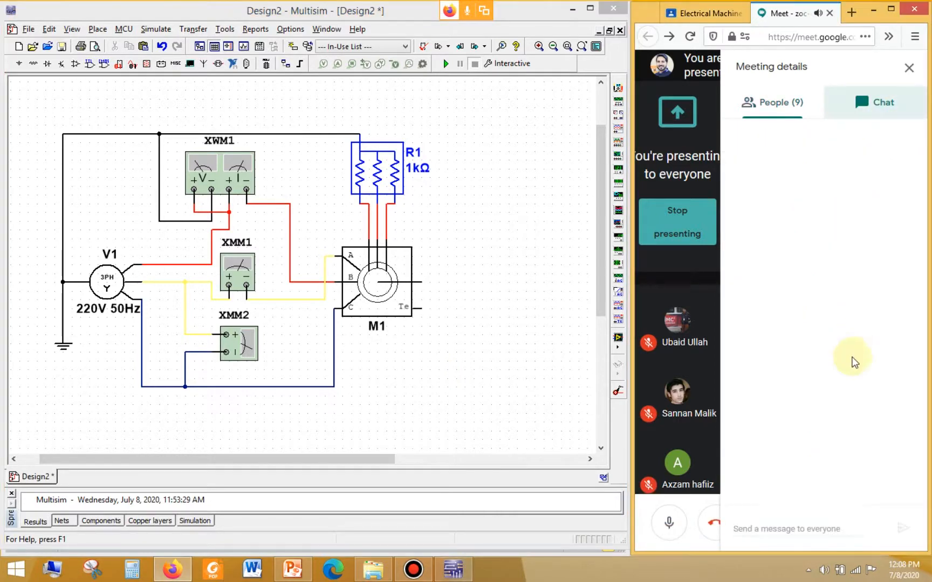
pyautogui.click(771, 103)
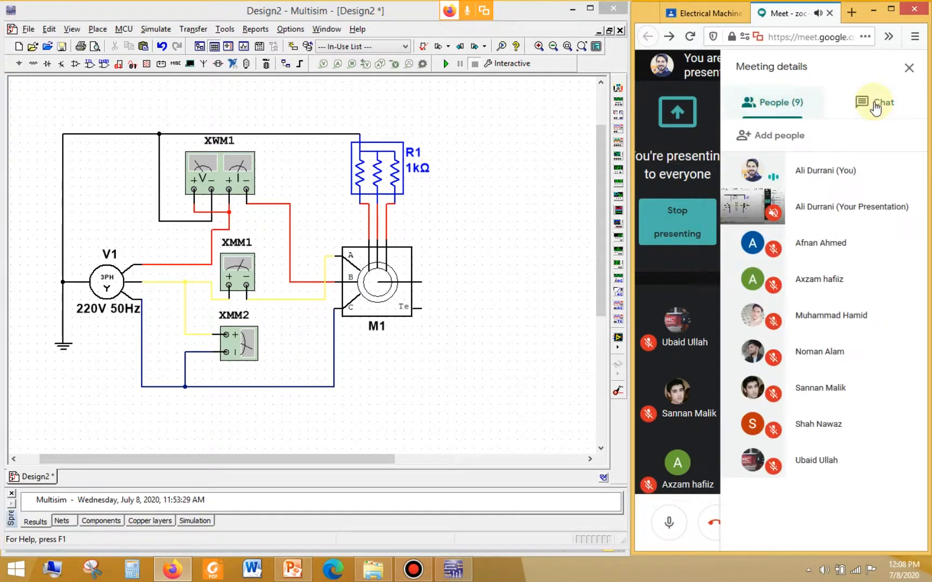
pyautogui.click(839, 111)
pyautogui.click(779, 104)
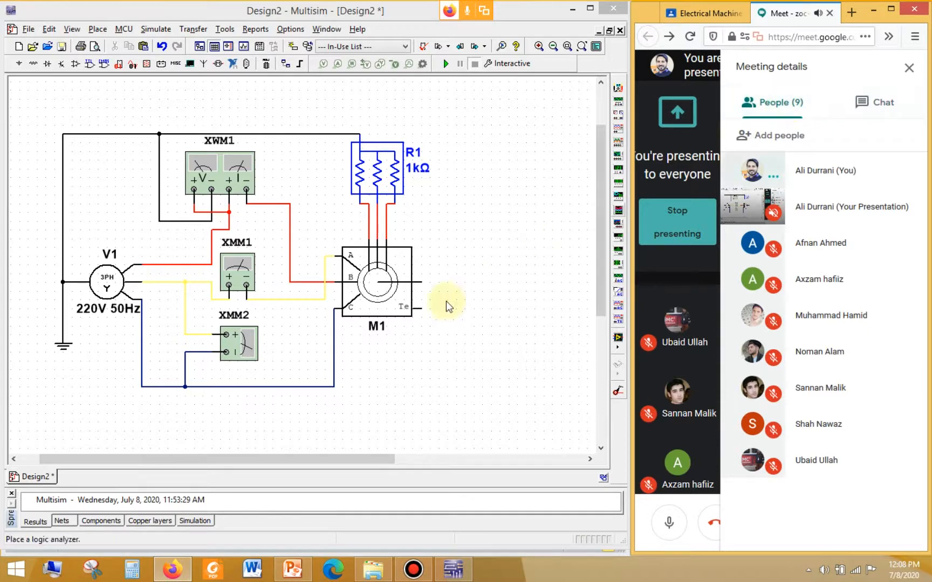
# Step: Set rotor resistor R1 to 200 Ω as in the reference slide and save the design
pyautogui.moveTo(336, 458); pyautogui.dragTo(352, 457)
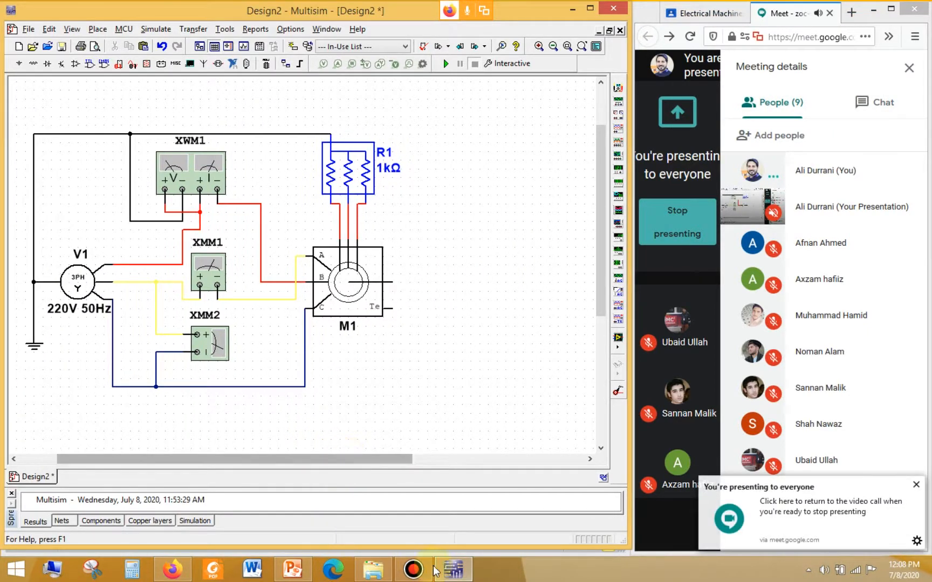
pyautogui.click(469, 574)
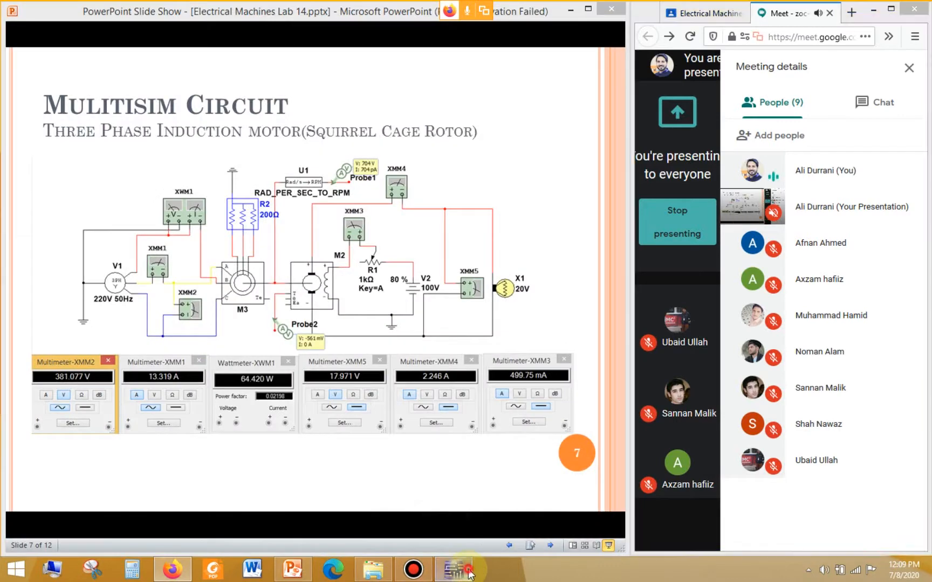
pyautogui.click(469, 574)
pyautogui.click(348, 178)
pyautogui.doubleClick(349, 178)
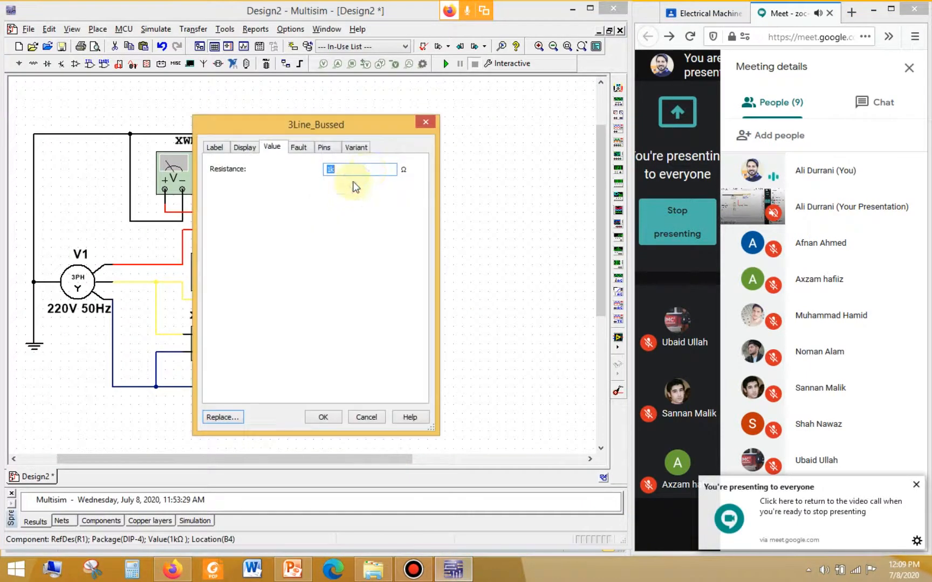
pyautogui.write('200')
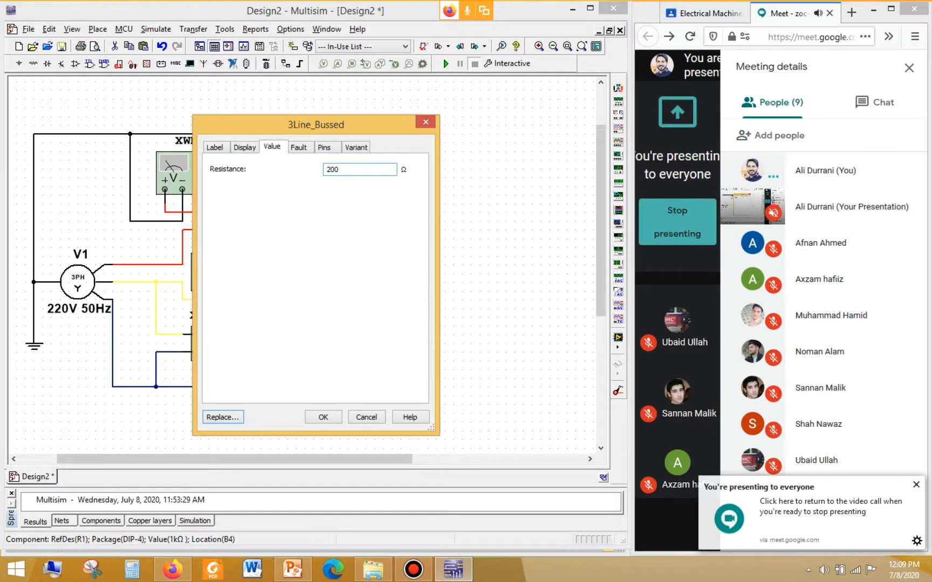
pyautogui.click(325, 416)
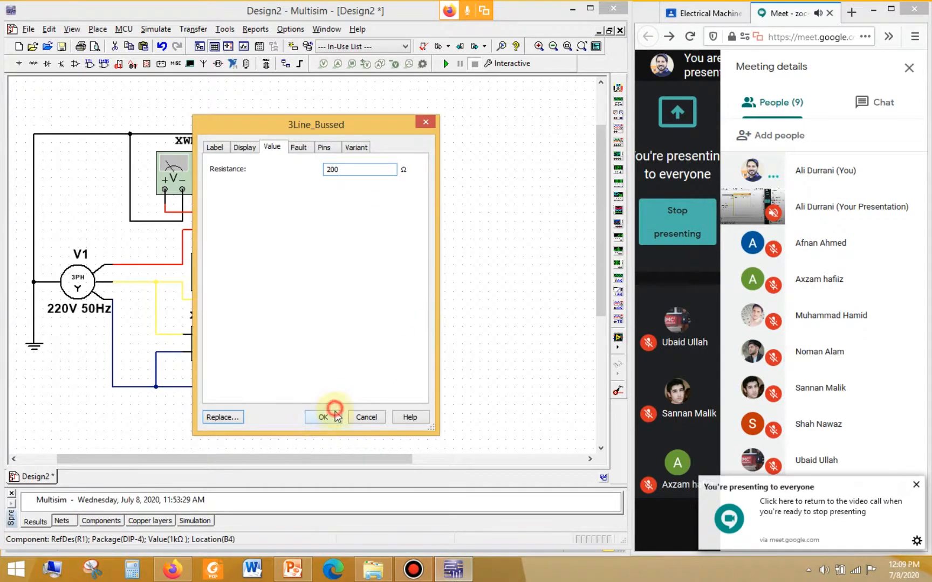
pyautogui.click(340, 414)
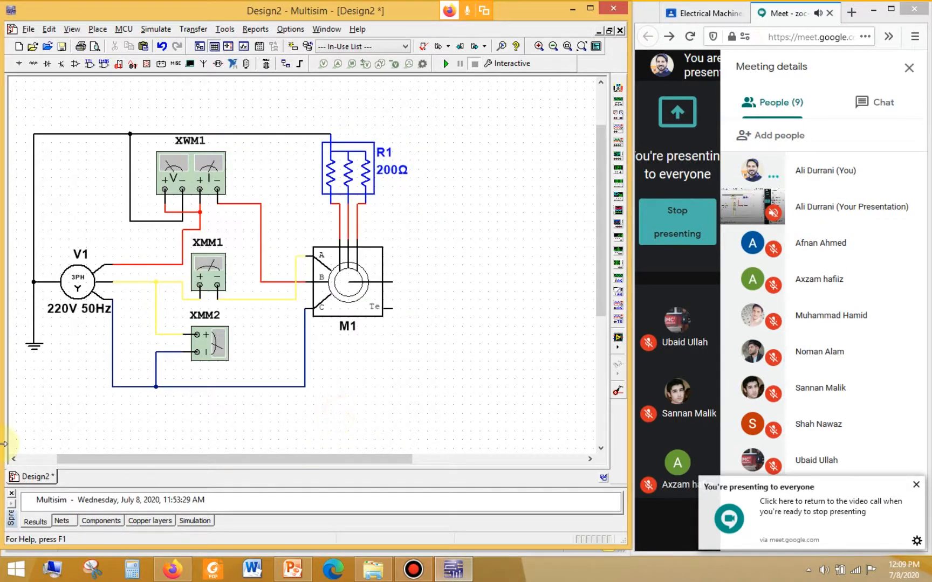
pyautogui.moveTo(301, 464); pyautogui.dragTo(306, 460)
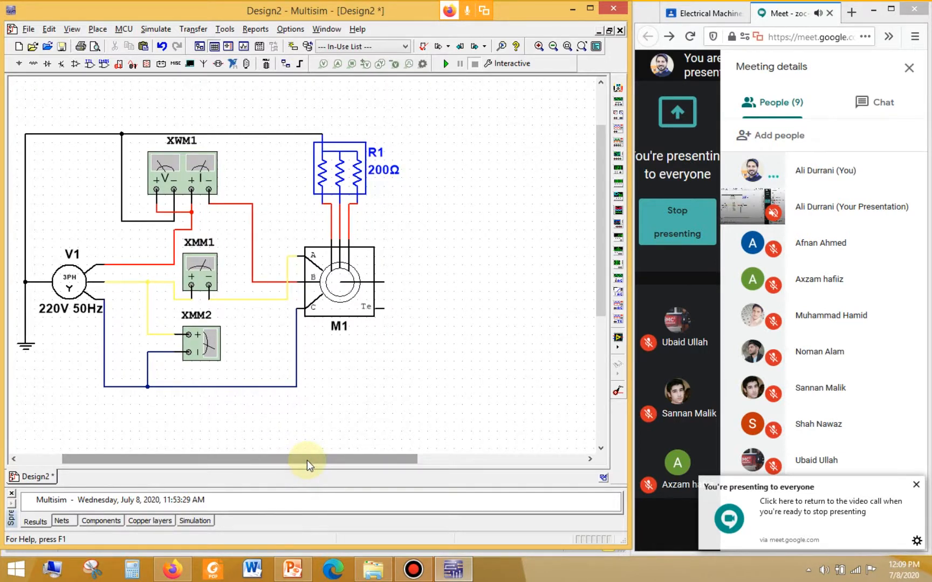
pyautogui.hotkey('ctrl', 's')
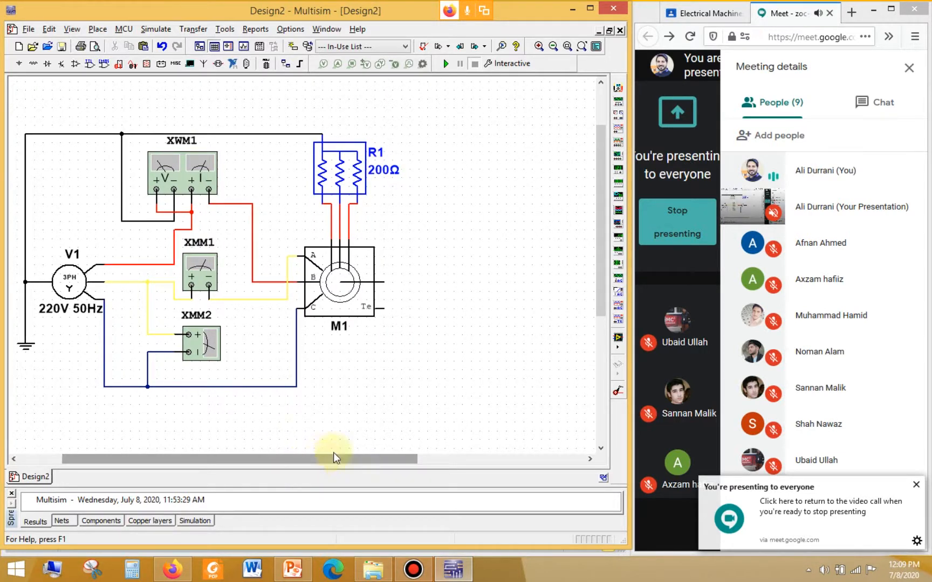
# Step: Place a DC_MACHINE_WOUND_FIELD from the electromechanical machines to the right of motor M1 and flip it horizontally
pyautogui.click(451, 573)
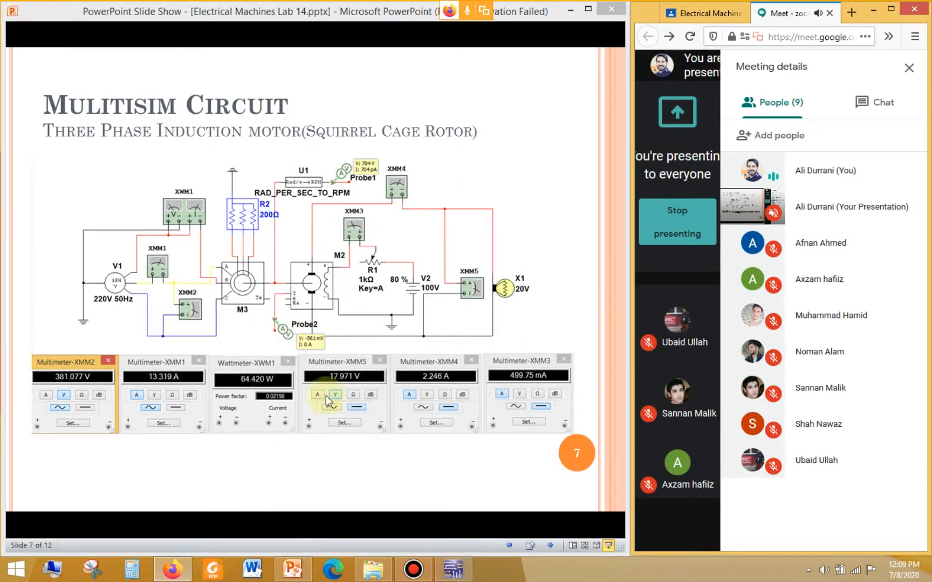
pyautogui.click(450, 572)
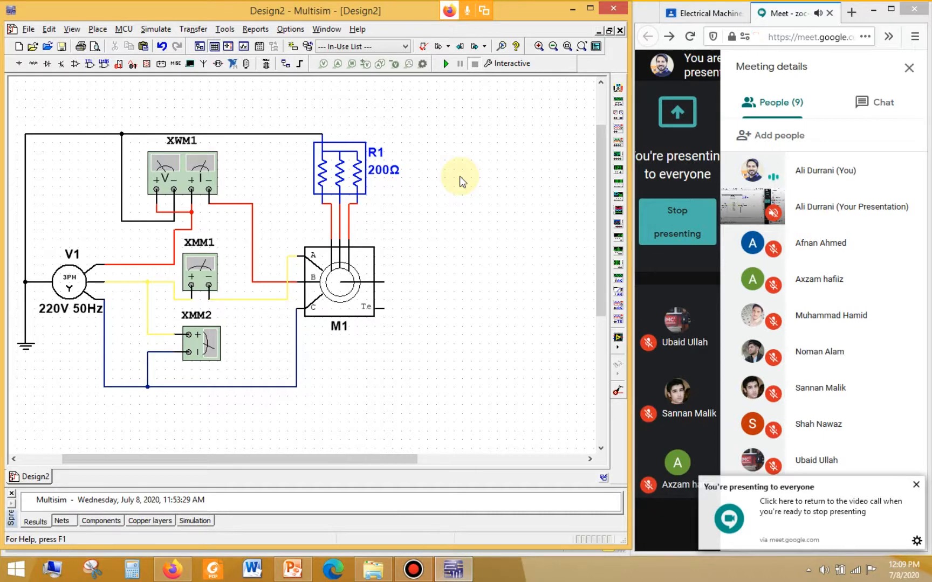
pyautogui.click(219, 69)
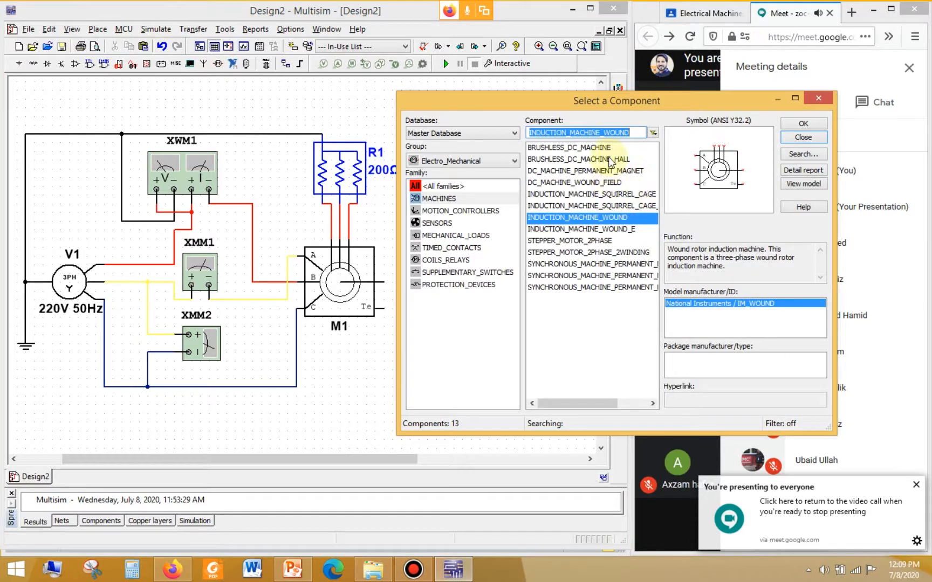
pyautogui.click(600, 230)
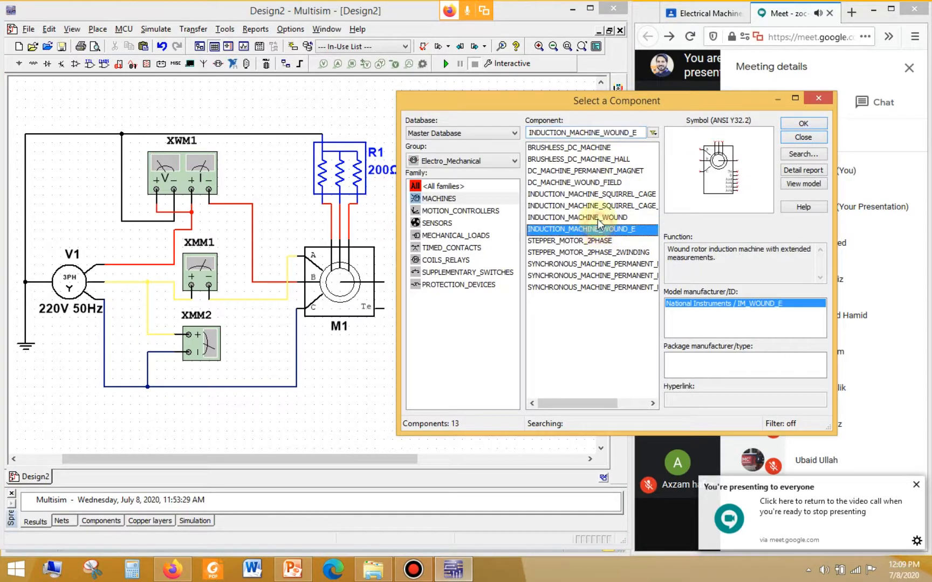
pyautogui.click(598, 219)
pyautogui.click(598, 195)
pyautogui.click(602, 159)
pyautogui.click(594, 174)
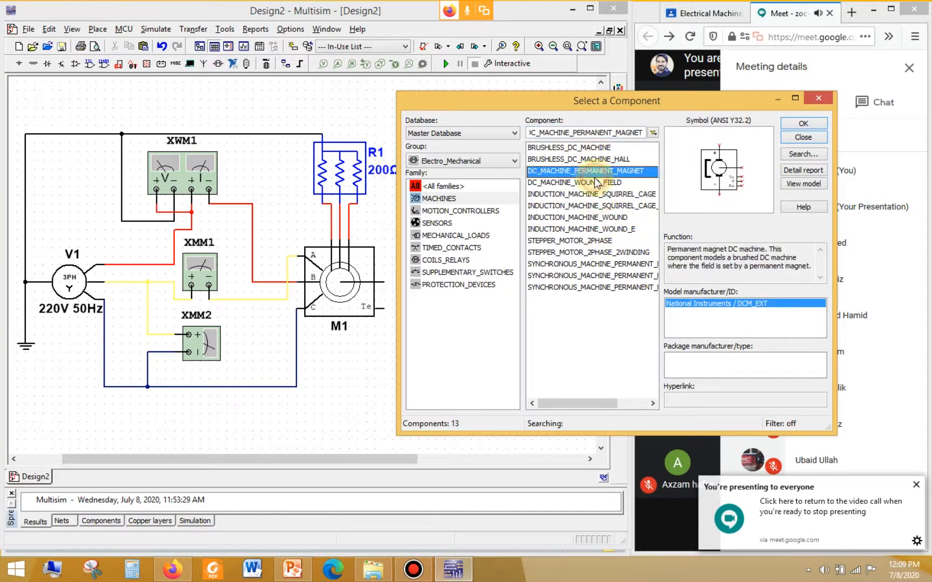
pyautogui.click(595, 183)
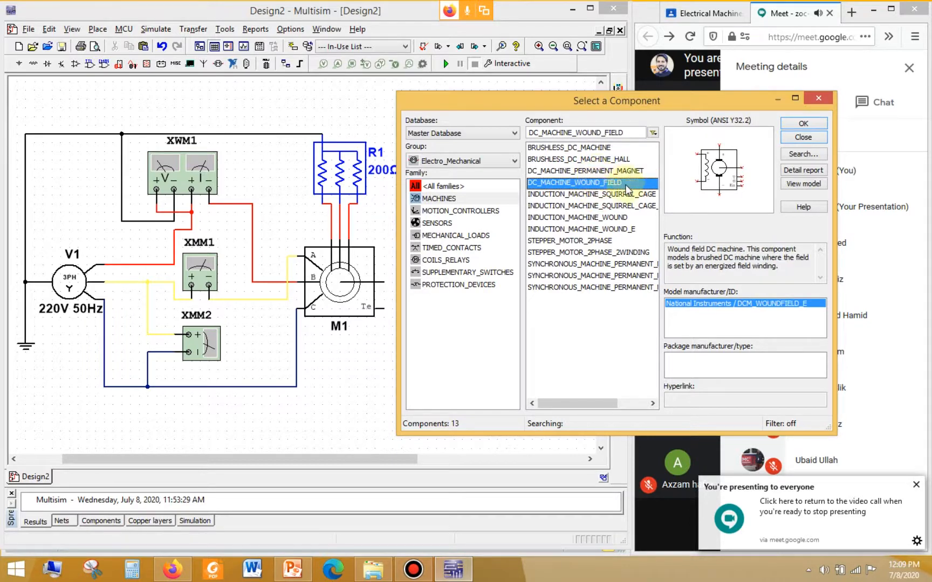
pyautogui.click(803, 124)
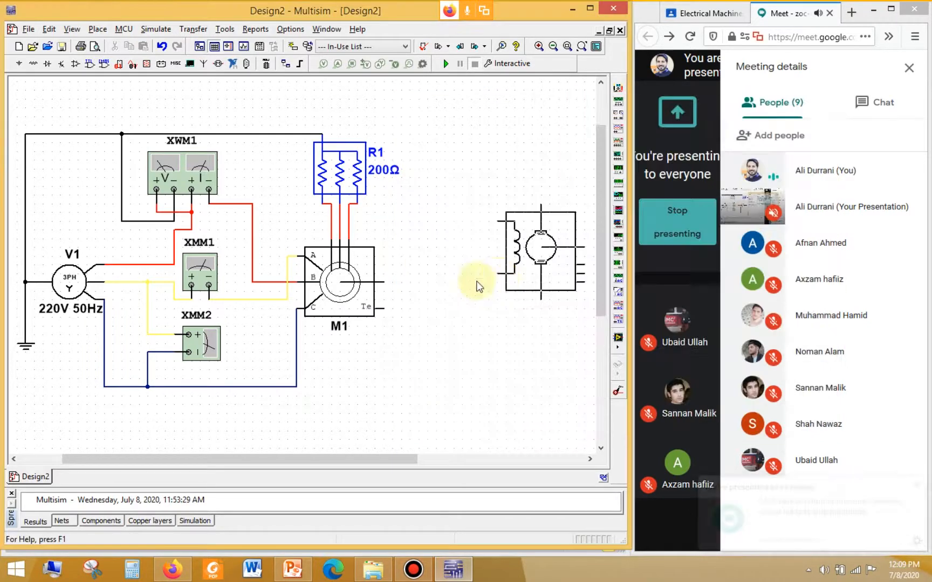
pyautogui.click(428, 308)
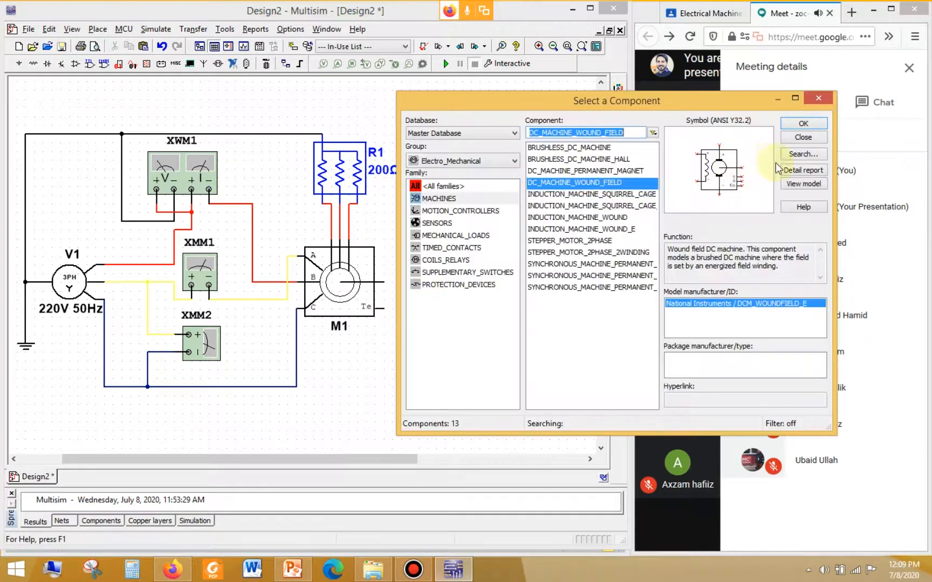
pyautogui.click(793, 141)
pyautogui.rightClick(475, 289)
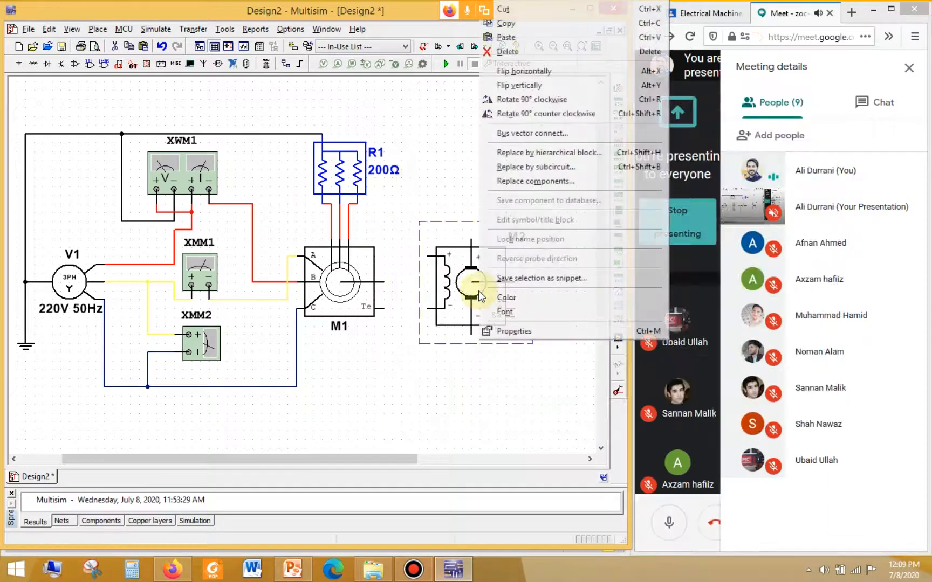
pyautogui.click(539, 71)
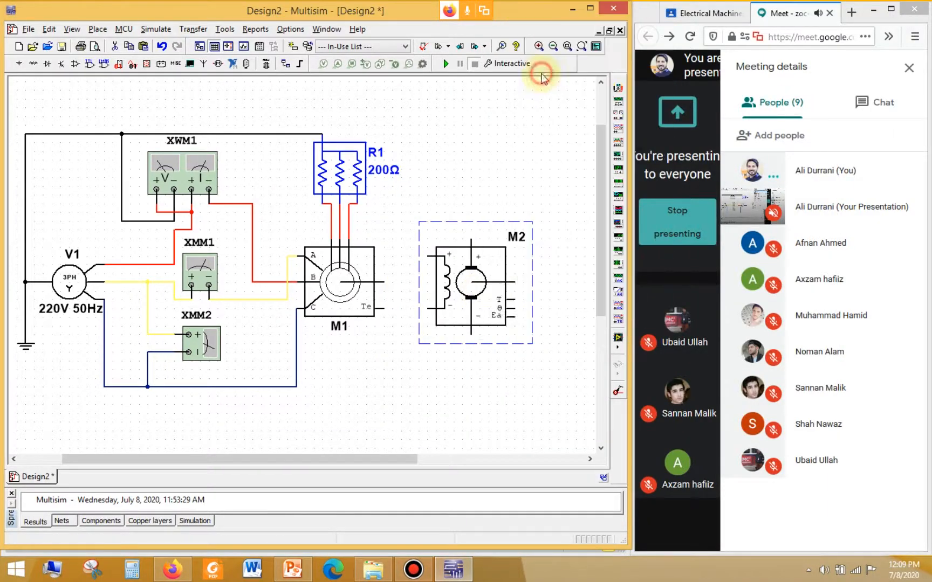
# Step: Wire the shaft of induction motor M1 to the shaft of DC machine M2
pyautogui.click(395, 336)
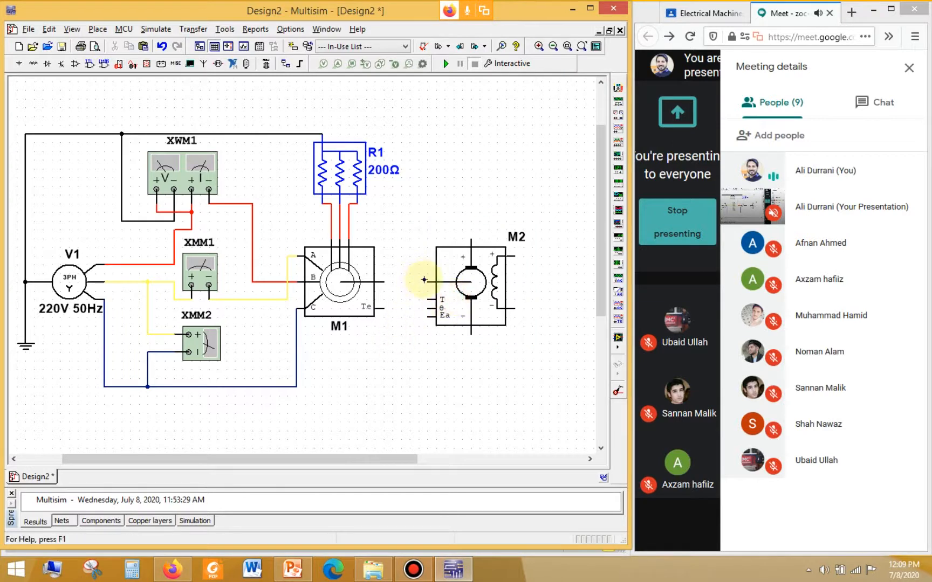
pyautogui.click(384, 282)
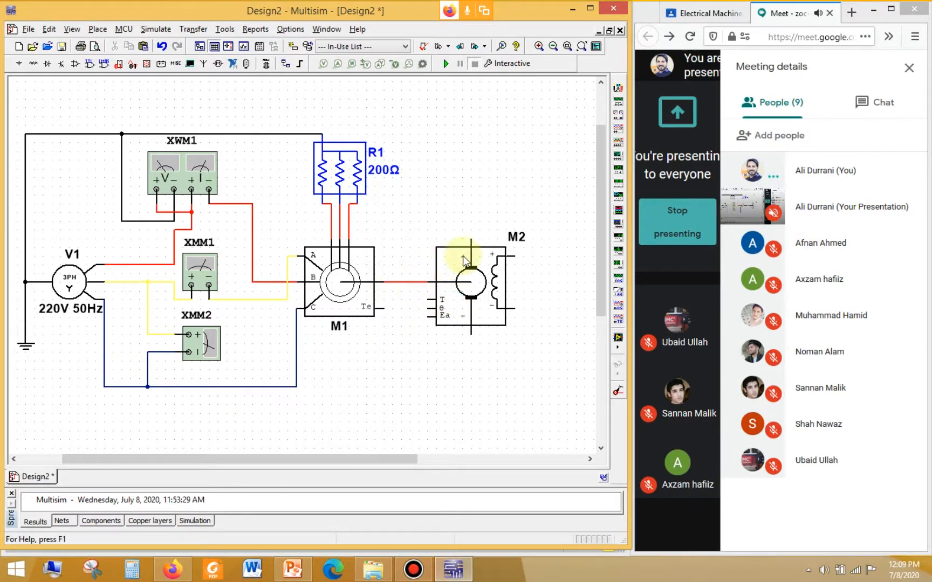
# Step: Place a DC_POWER source from the power sources to the right of DC machine M2
pyautogui.moveTo(416, 458); pyautogui.dragTo(514, 457)
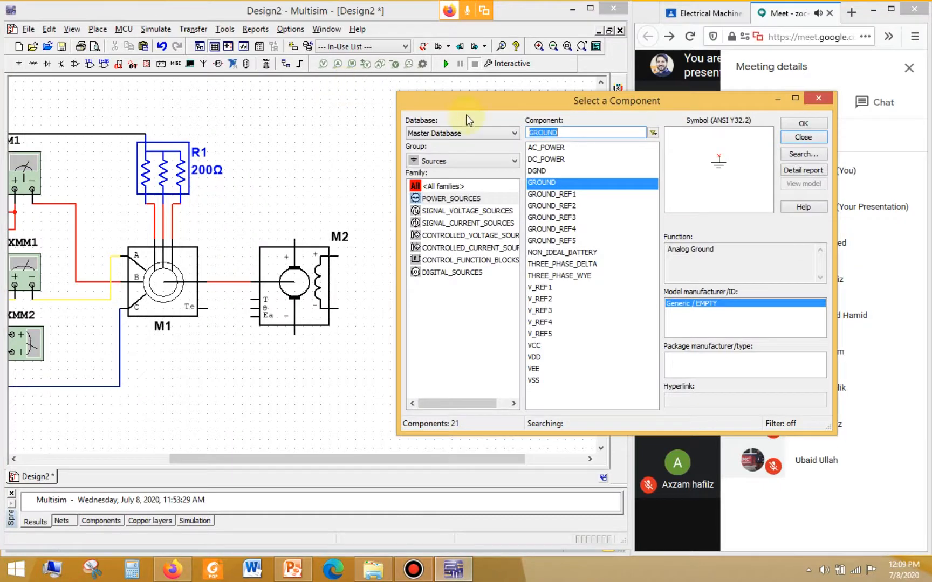
pyautogui.click(539, 158)
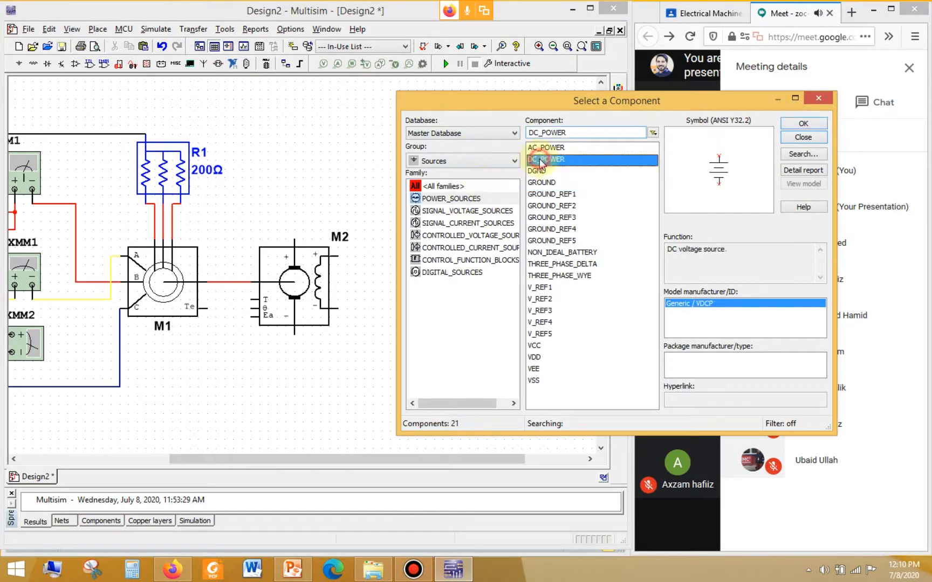
pyautogui.click(802, 124)
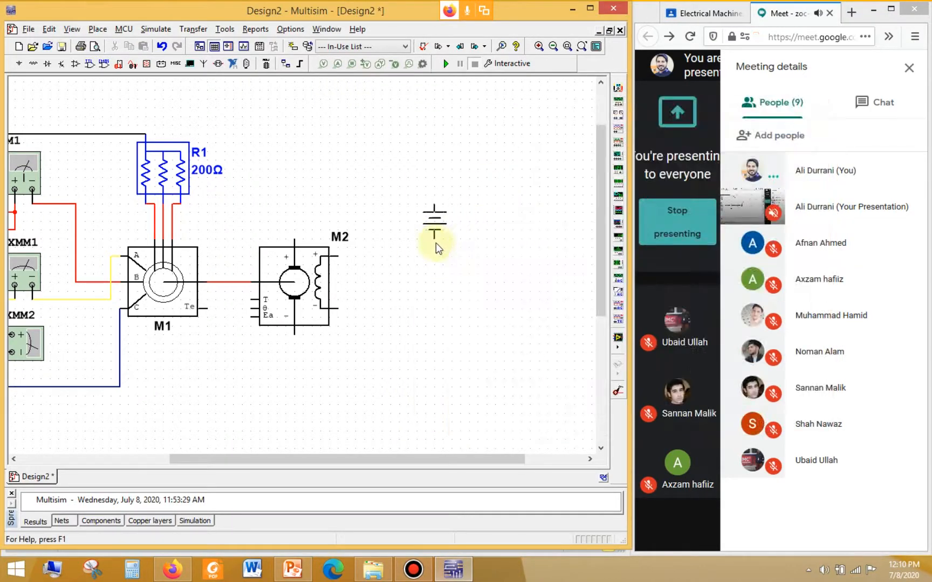
pyautogui.click(484, 298)
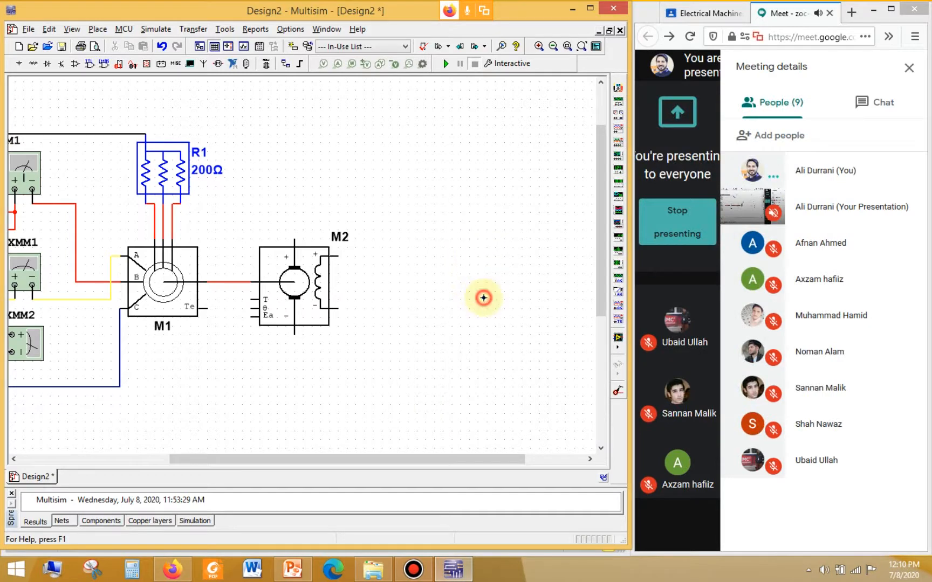
# Step: Place a 1k potentiometer from the Basic group between machine M2 and the DC source V2
pyautogui.click(445, 161)
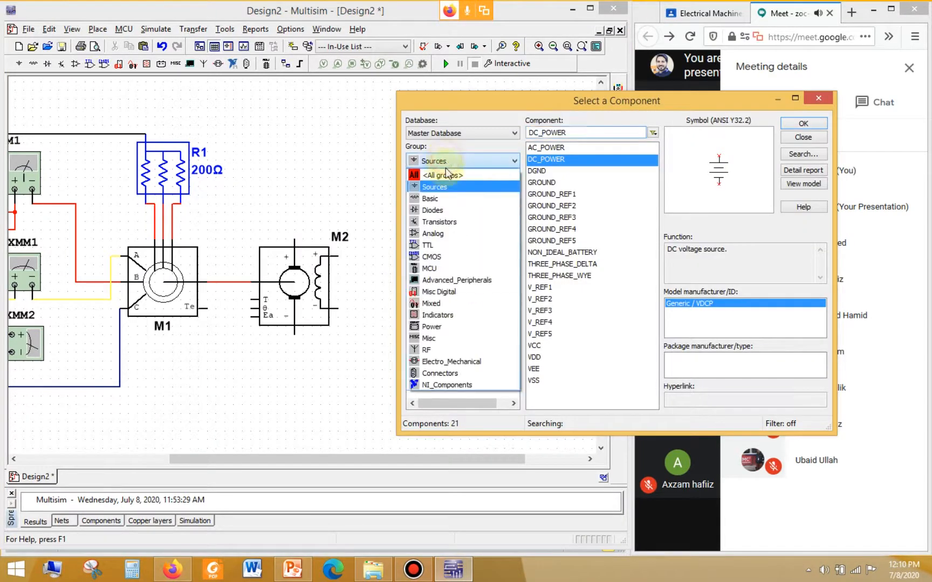
pyautogui.click(447, 198)
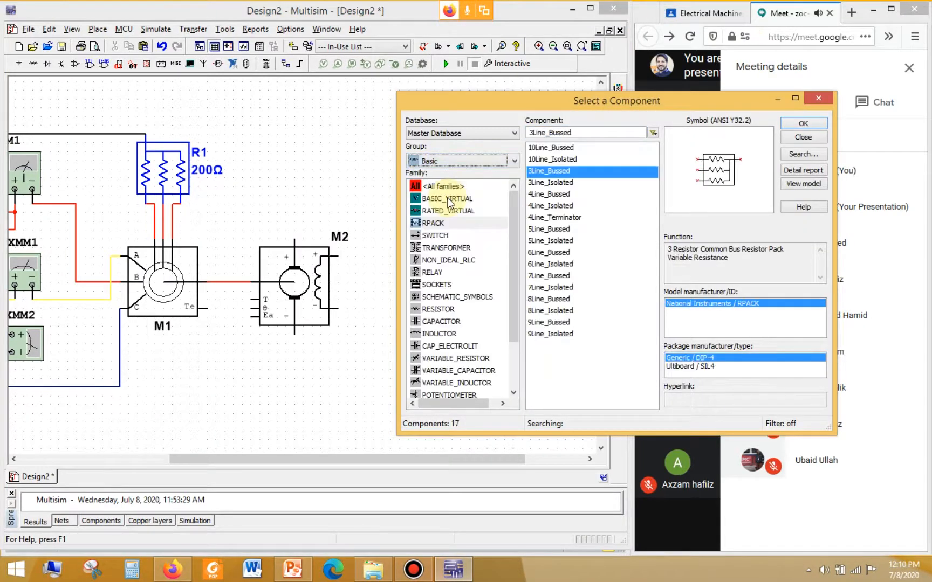
pyautogui.scroll(-2, 501, 339)
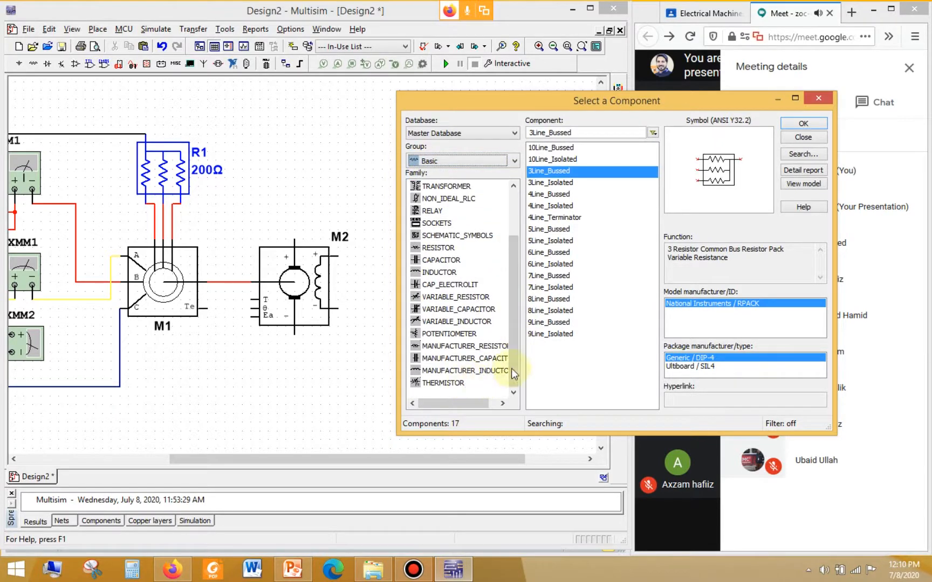
pyautogui.moveTo(512, 368)
pyautogui.mouseDown()
pyautogui.moveTo(510, 336)
pyautogui.moveTo(510, 370)
pyautogui.mouseUp()
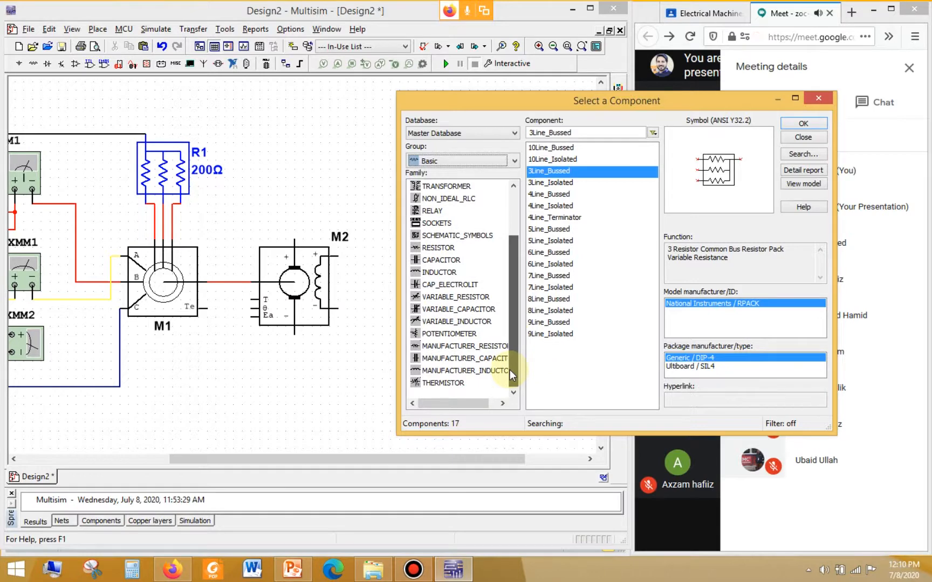
pyautogui.click(453, 333)
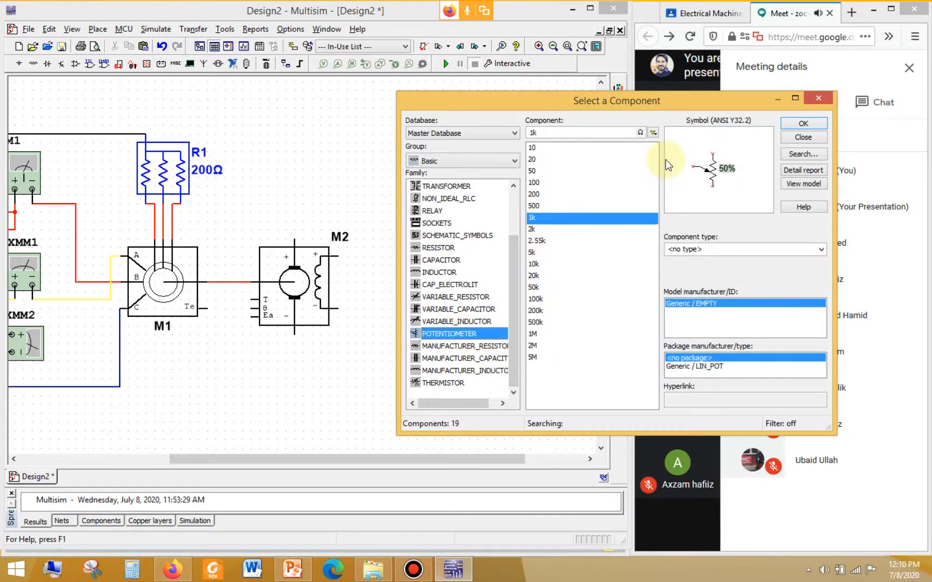
pyautogui.click(814, 123)
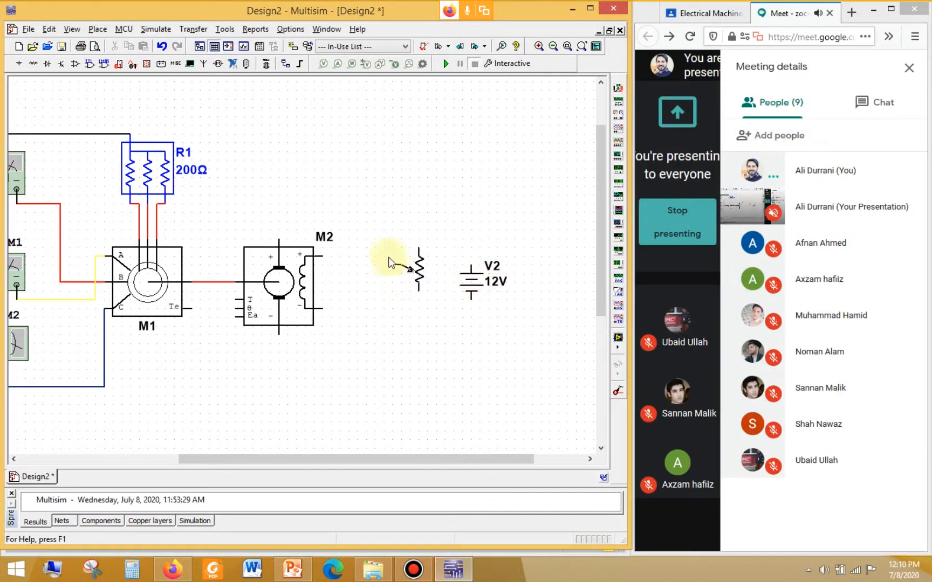
pyautogui.click(384, 267)
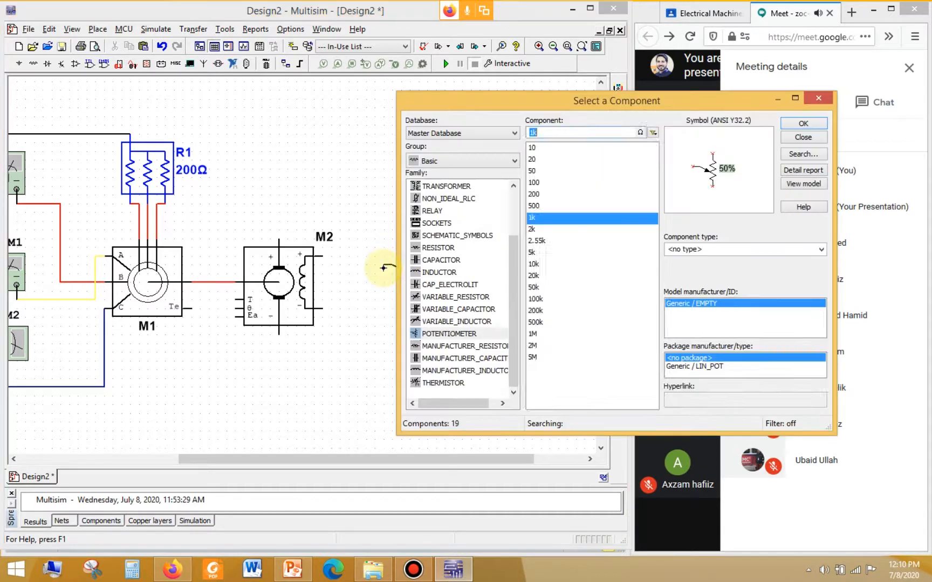
pyautogui.click(802, 138)
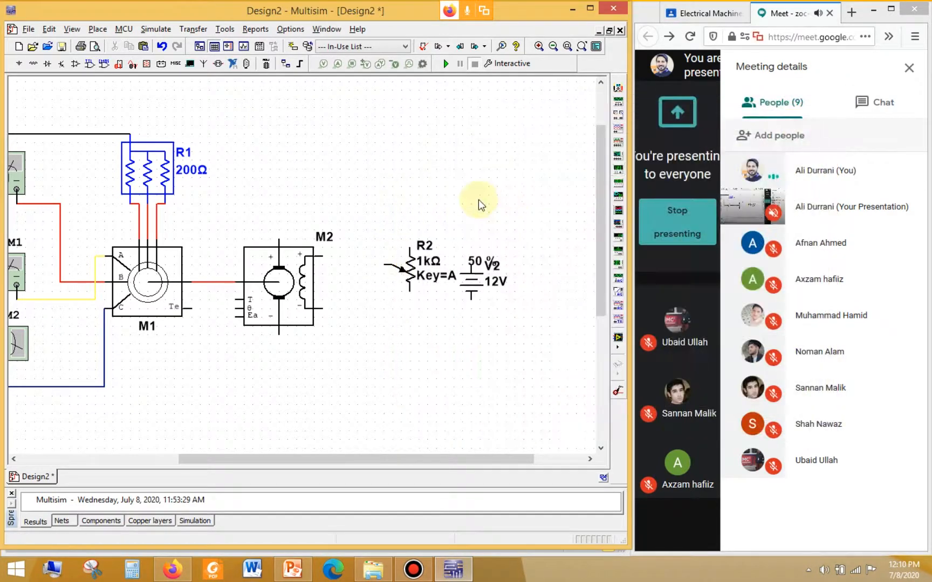
# Step: Move DC source V2 slightly down and away from the labels of potentiometer R2
pyautogui.click(472, 294)
pyautogui.moveTo(472, 294); pyautogui.dragTo(479, 302)
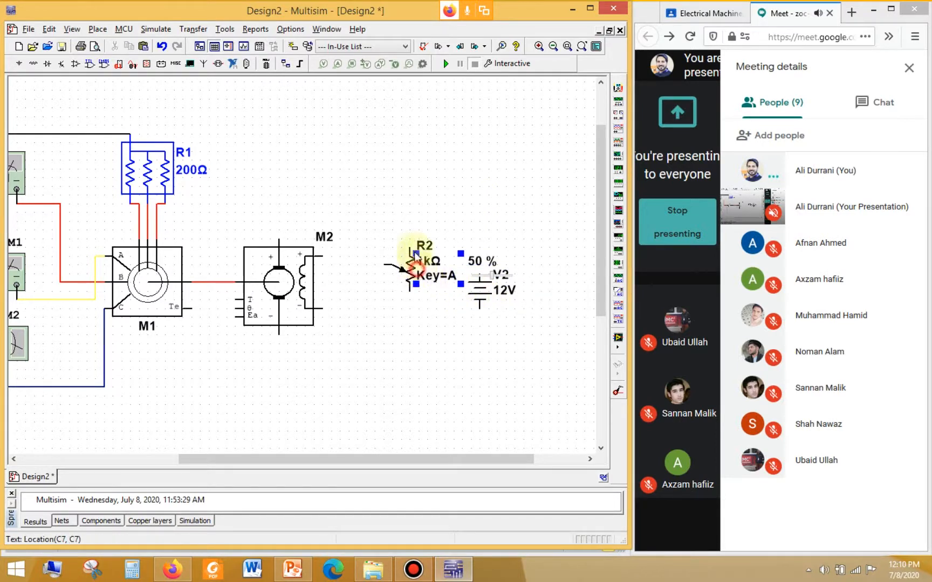
pyautogui.click(395, 181)
# Step: Place a multimeter directly above potentiometer R2
pyautogui.click(620, 88)
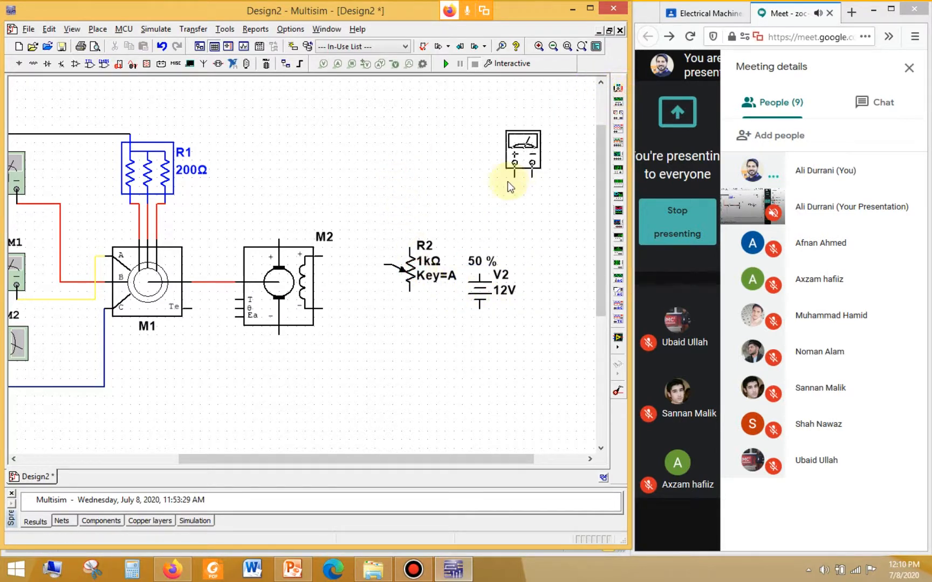
pyautogui.click(392, 227)
pyautogui.click(384, 236)
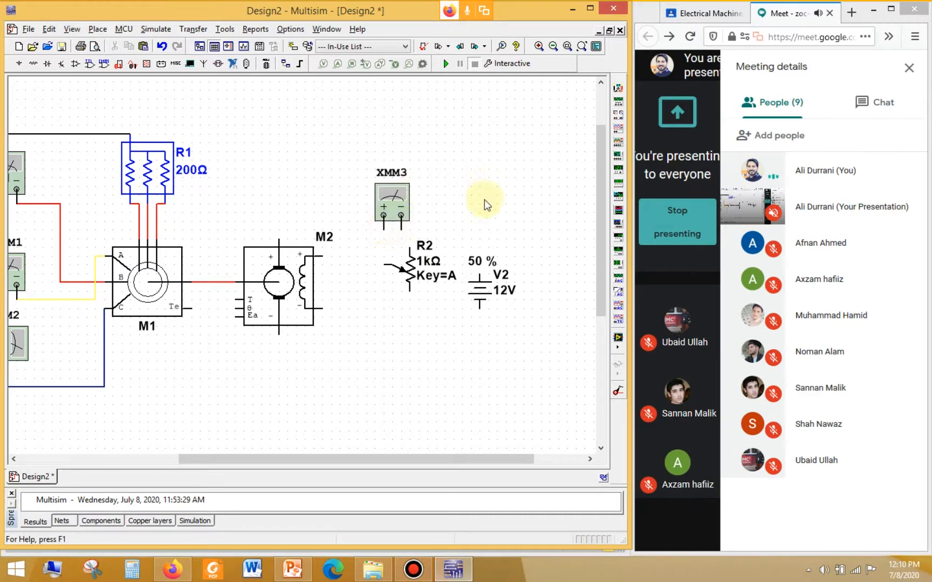
# Step: Rotate potentiometer R2 90° clockwise and move it up and right, above DC source V2
pyautogui.click(411, 260)
pyautogui.rightClick(412, 259)
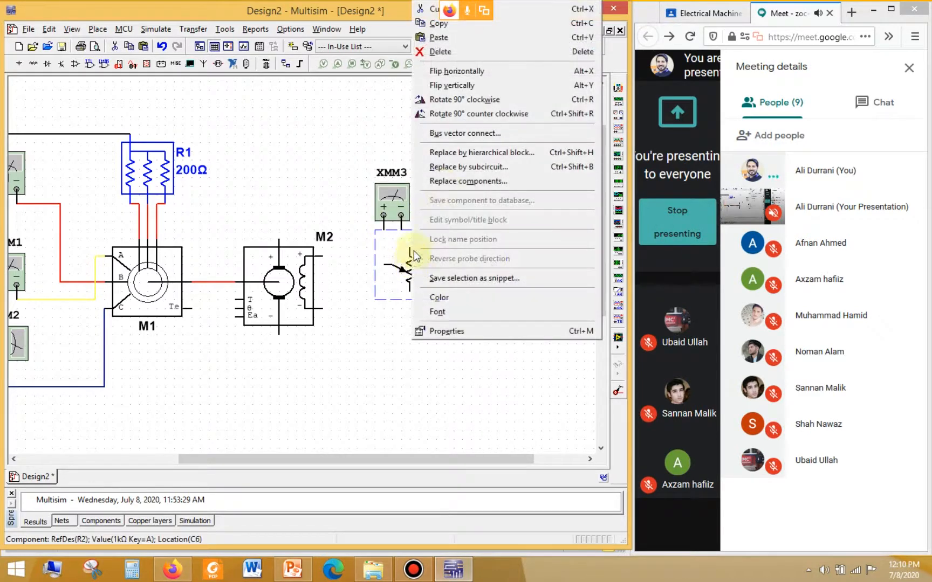
pyautogui.click(466, 100)
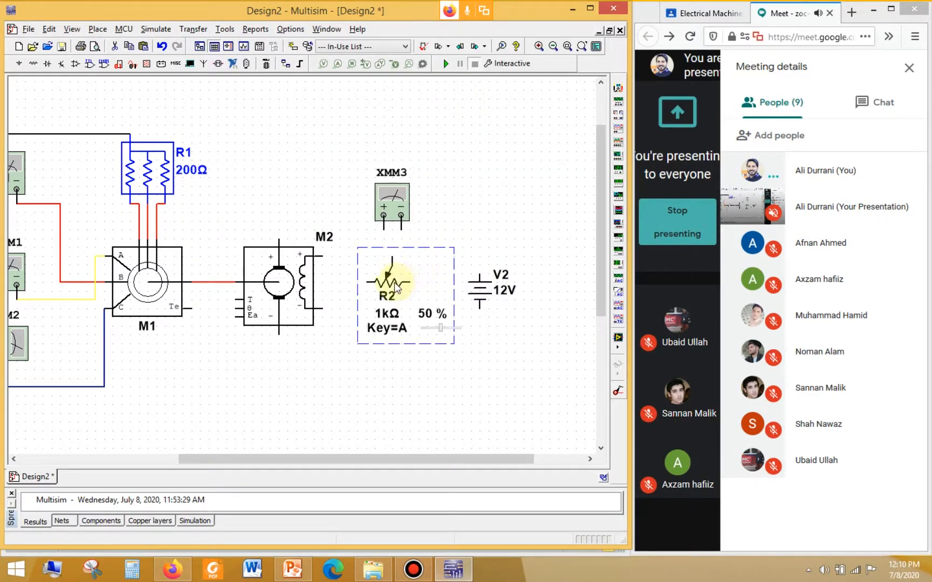
pyautogui.moveTo(394, 282); pyautogui.dragTo(463, 230)
# Step: Flip multimeter XMM3 horizontally so that its positive terminal faces potentiometer R2
pyautogui.rightClick(391, 200)
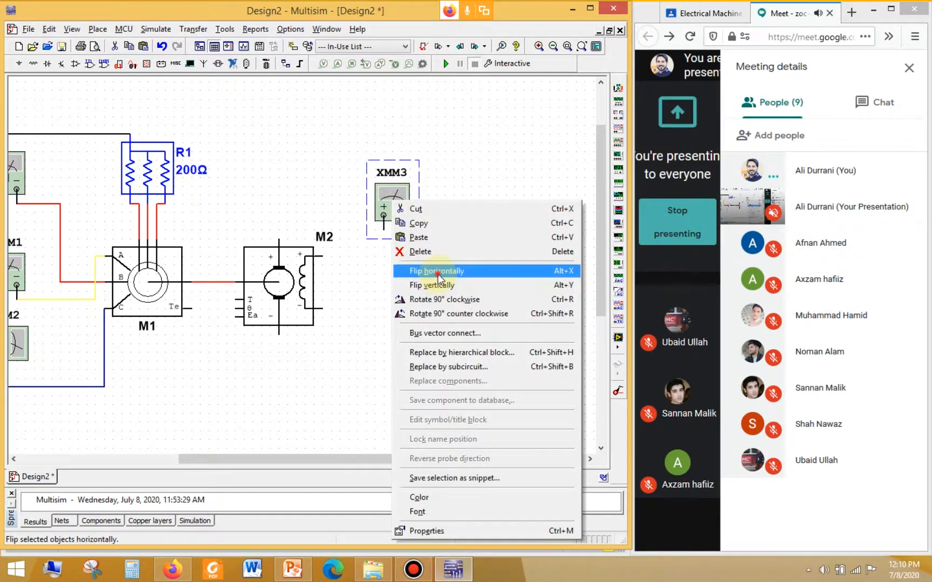
pyautogui.click(437, 271)
pyautogui.click(395, 260)
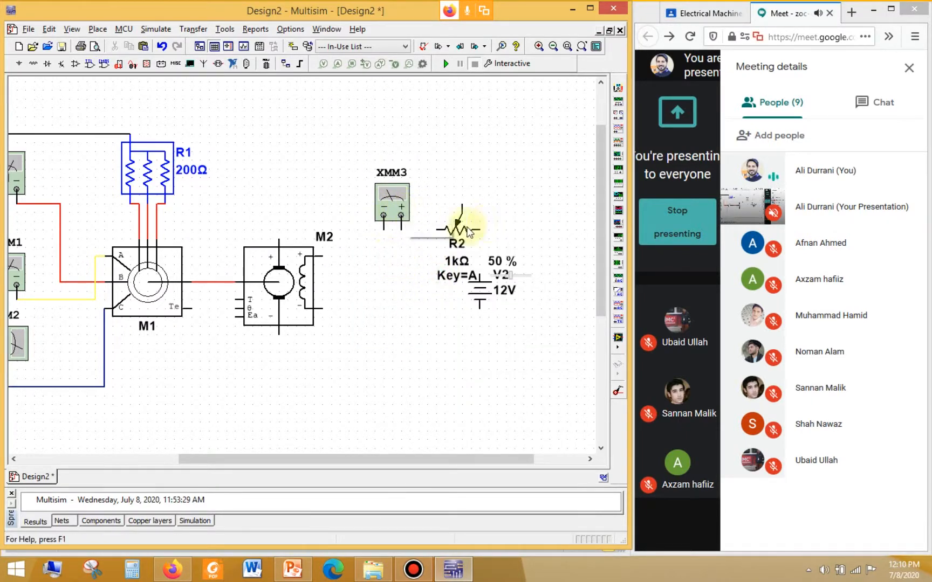
# Step: Wire XMM3's positive terminal to the wiper of R2 and its negative terminal to M2's positive field terminal
pyautogui.click(401, 229)
pyautogui.click(441, 230)
pyautogui.moveTo(441, 231); pyautogui.dragTo(462, 205)
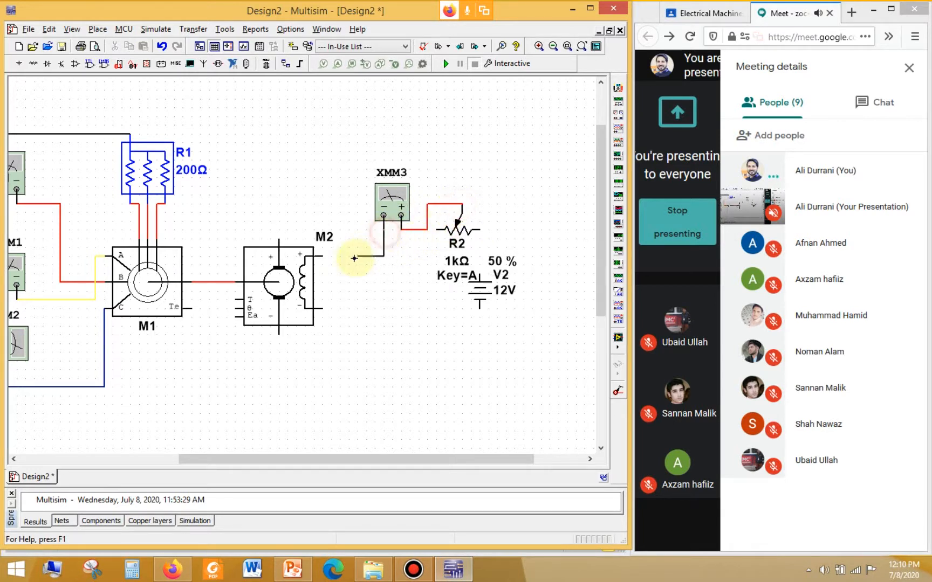
pyautogui.click(323, 257)
pyautogui.click(383, 215)
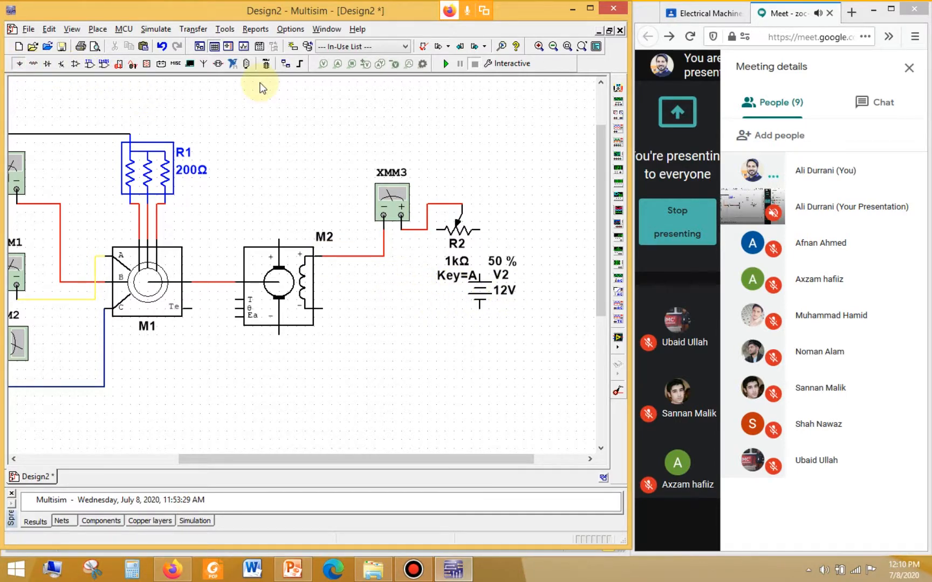
# Step: Place an analog GROUND from the power sources below and to the right of machine M2
pyautogui.hotkey('ctrl', 'w')
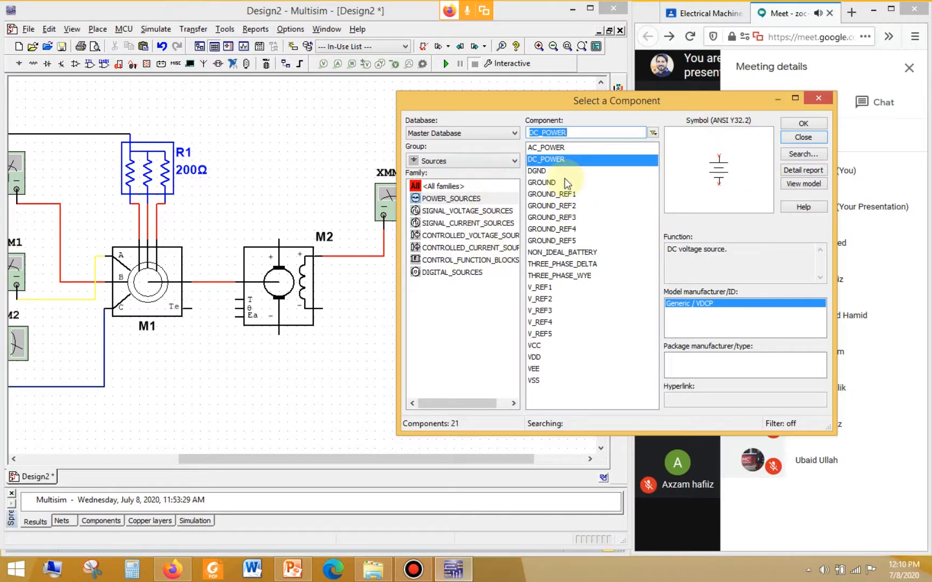
pyautogui.click(543, 169)
pyautogui.click(541, 182)
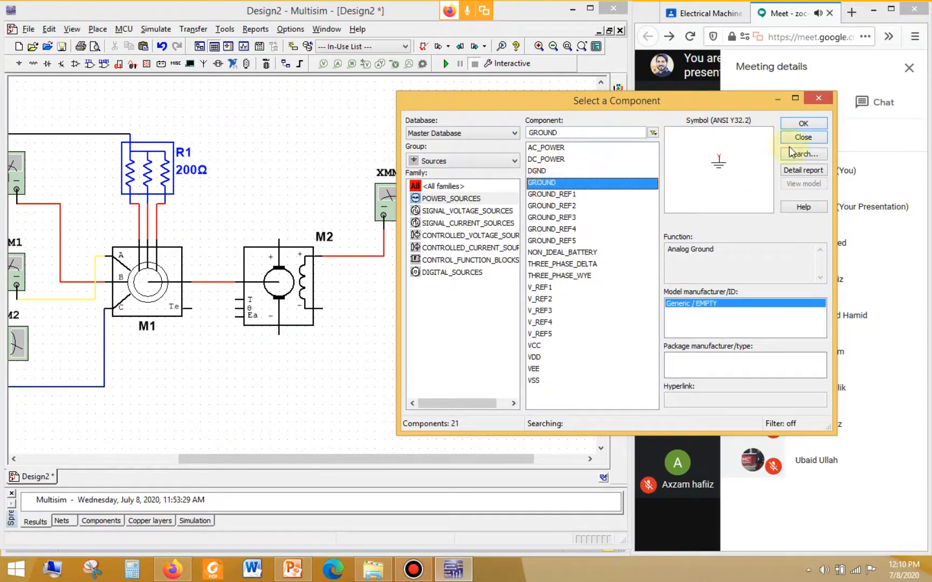
pyautogui.click(803, 123)
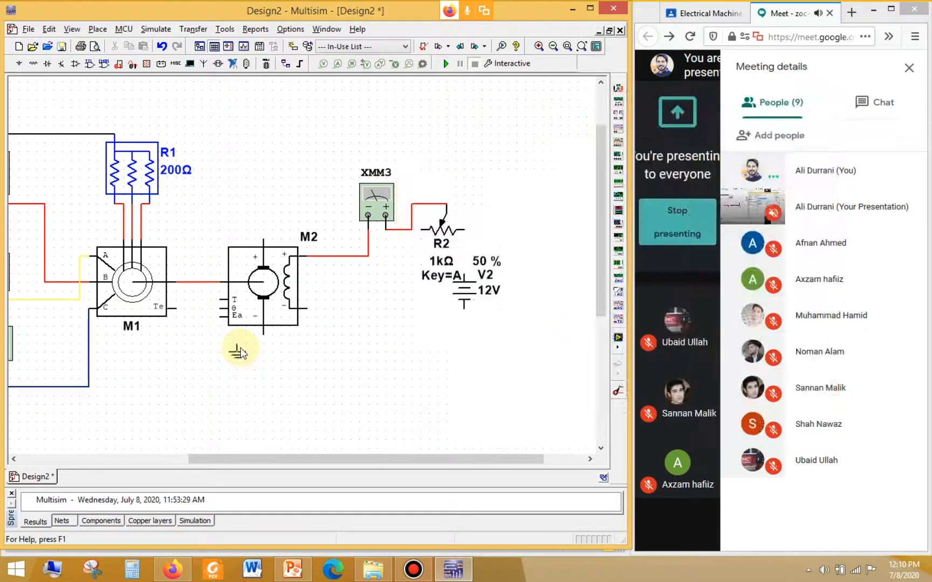
pyautogui.click(340, 338)
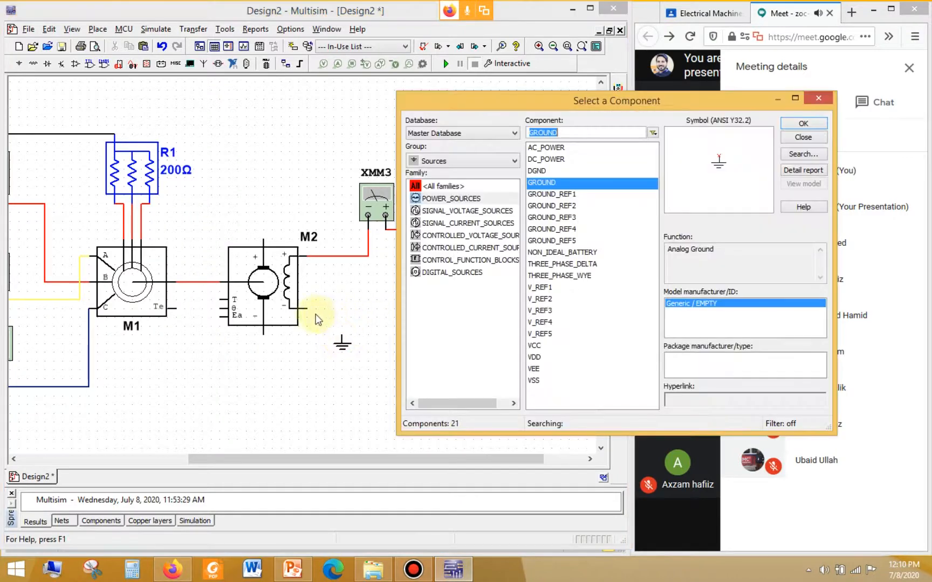
pyautogui.click(536, 171)
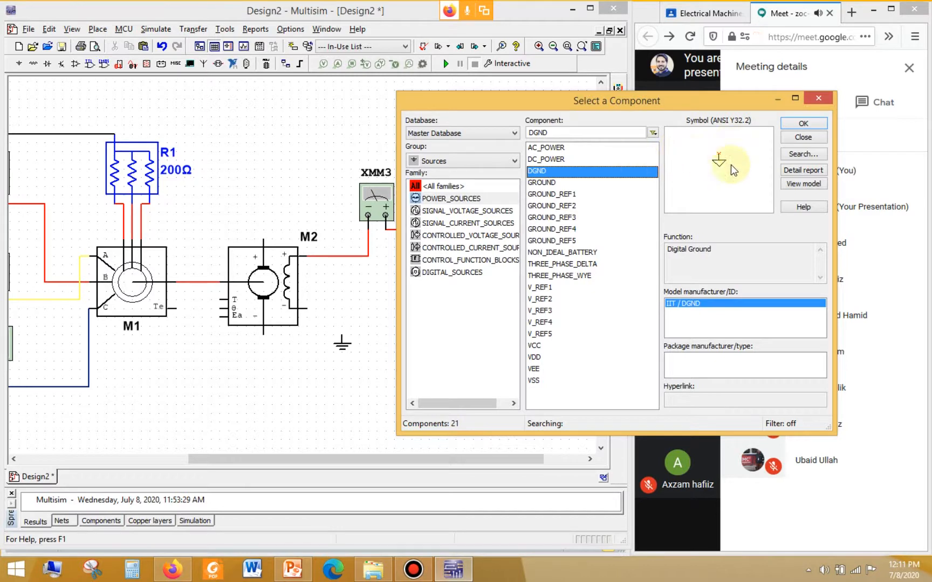
pyautogui.click(546, 183)
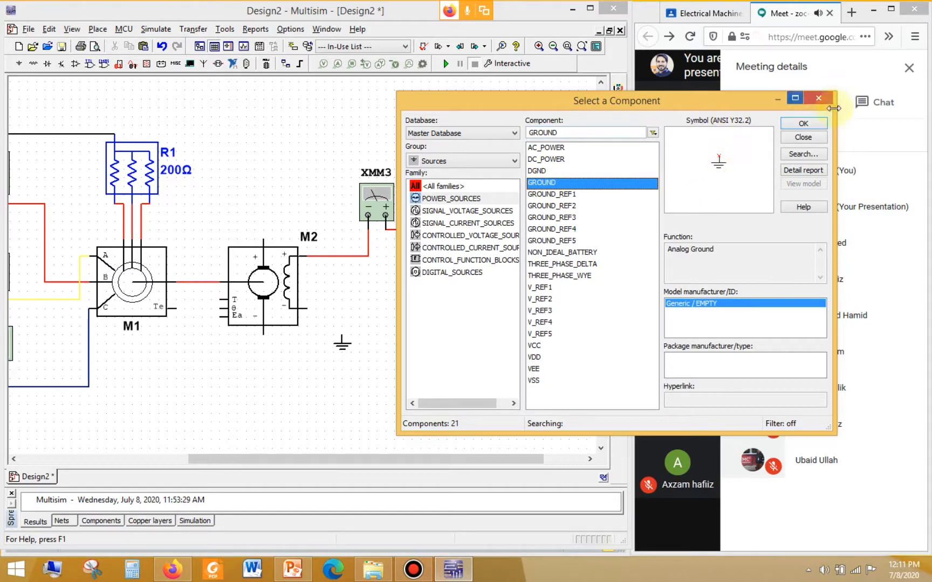
pyautogui.click(803, 137)
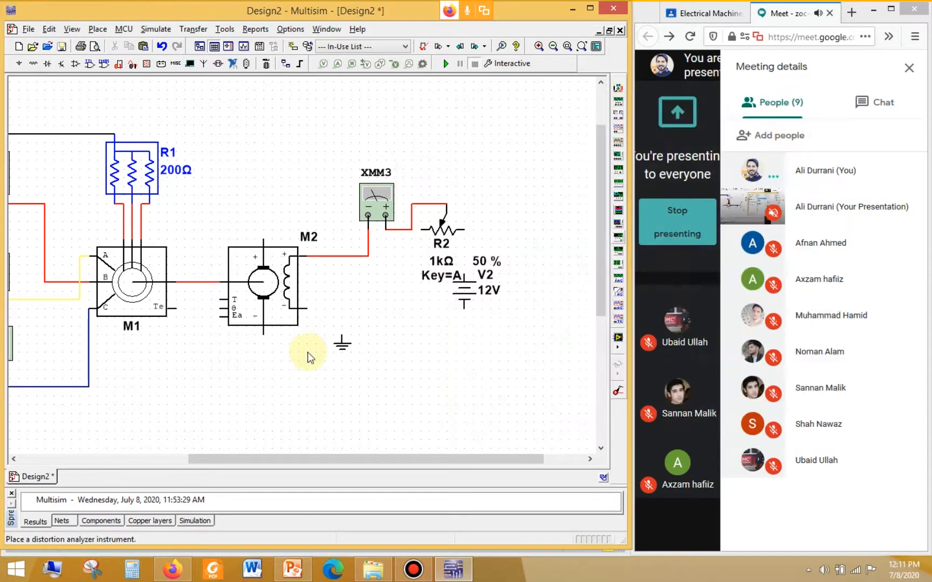
# Step: Wire M2's negative field terminal to the ground and connect V2's negative terminal to that ground wire
pyautogui.click(306, 310)
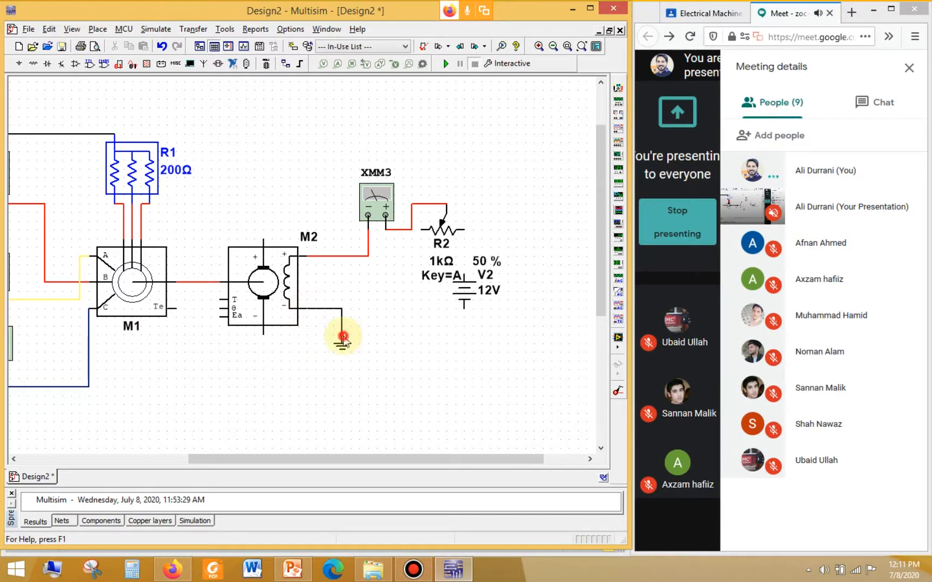
pyautogui.click(342, 336)
pyautogui.click(463, 308)
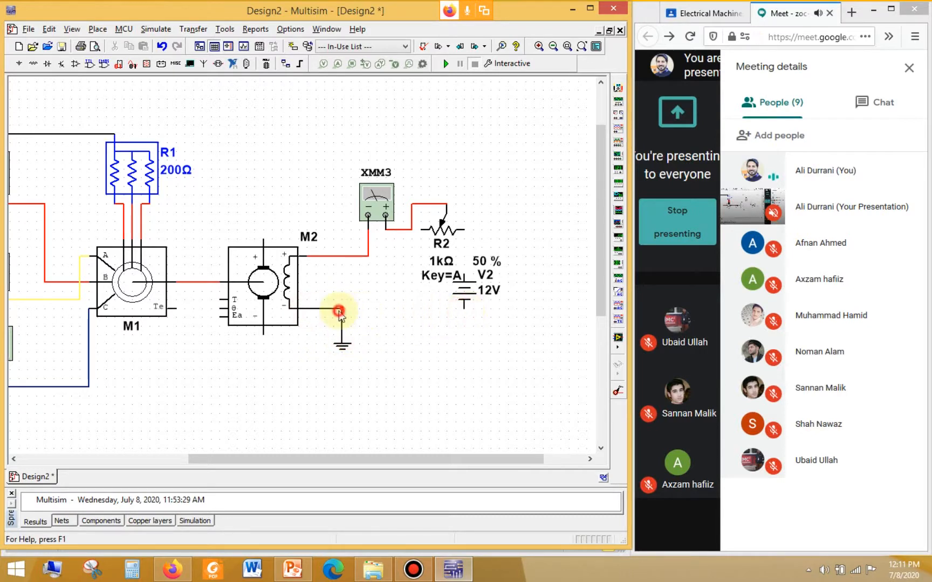
pyautogui.click(342, 308)
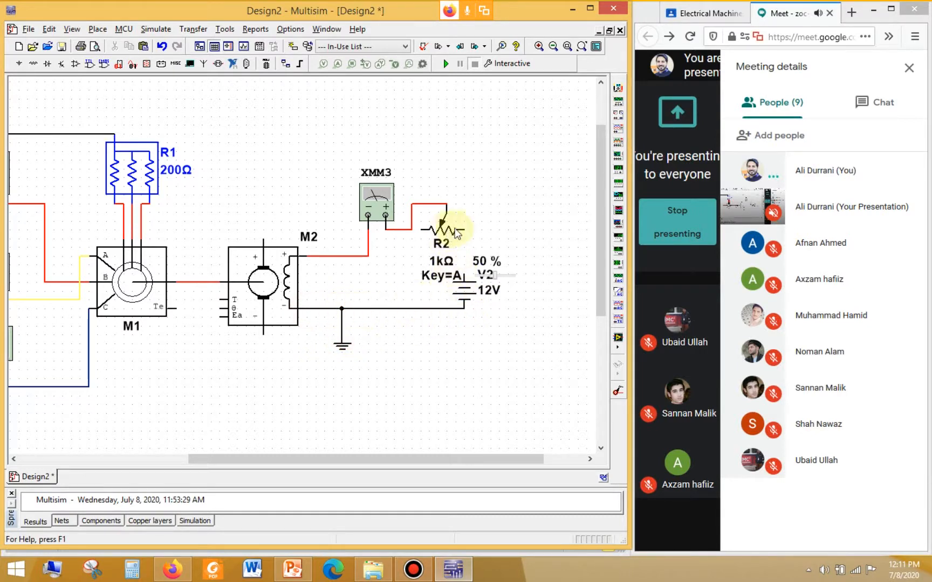
# Step: Move multimeter XMM3 slightly upward above the field wiring
pyautogui.moveTo(380, 213); pyautogui.dragTo(380, 204)
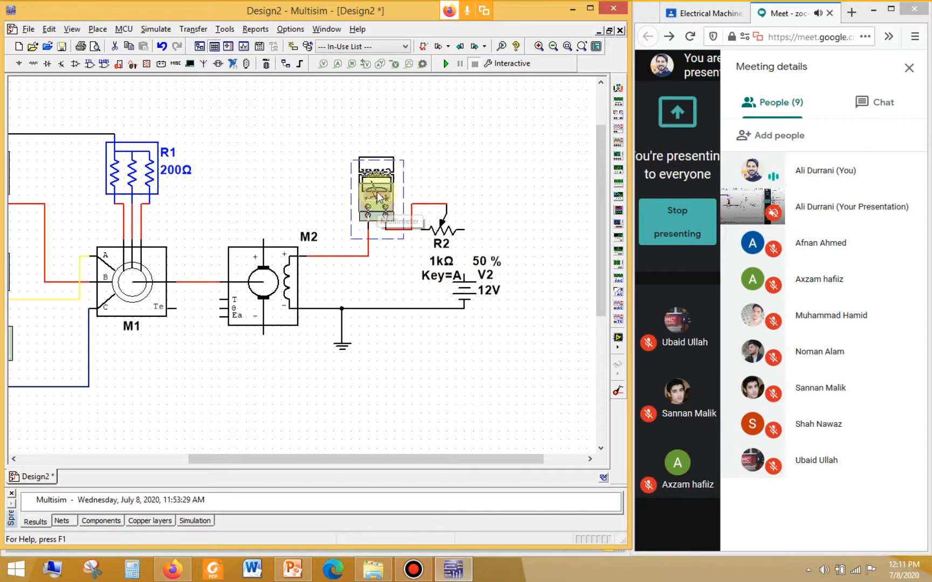
pyautogui.click(375, 307)
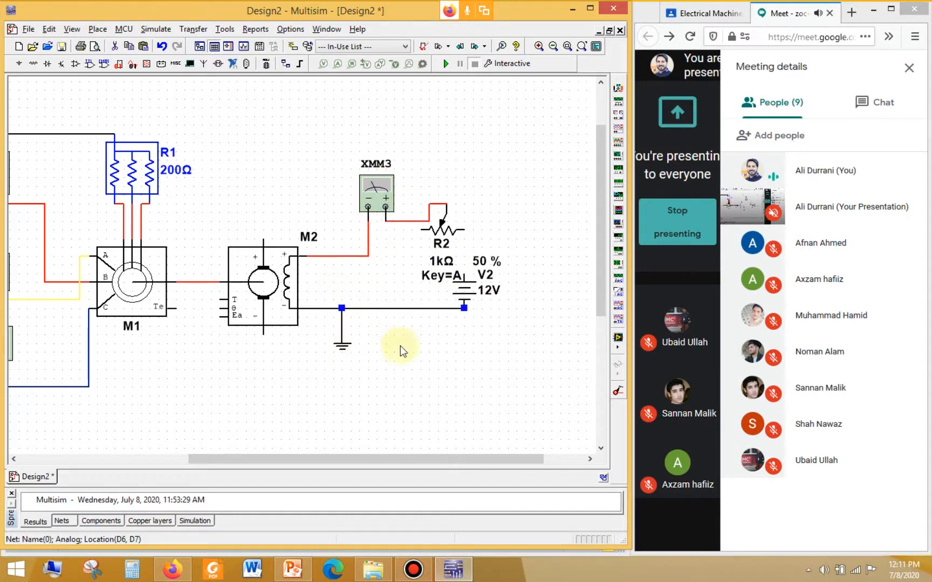
pyautogui.click(345, 351)
pyautogui.click(387, 354)
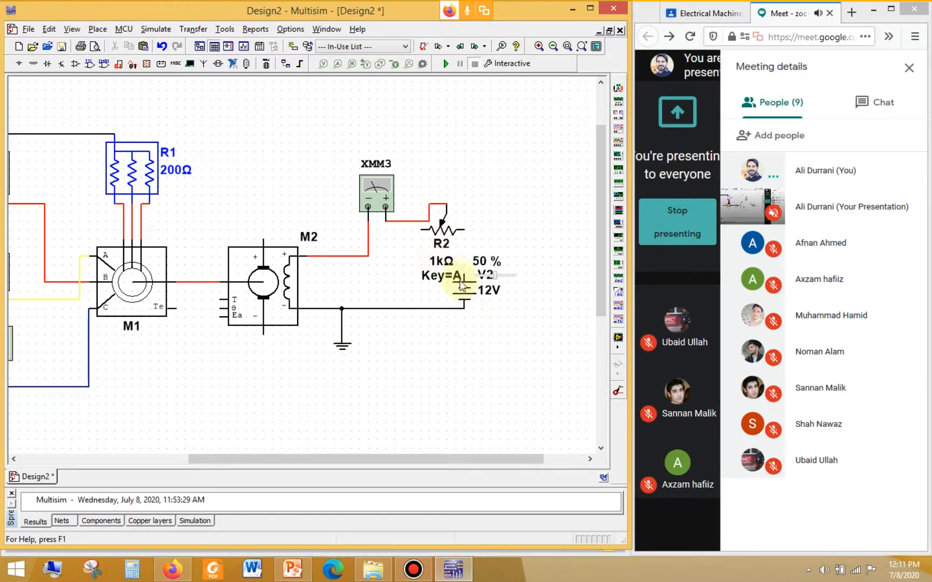
pyautogui.moveTo(465, 285); pyautogui.dragTo(508, 286)
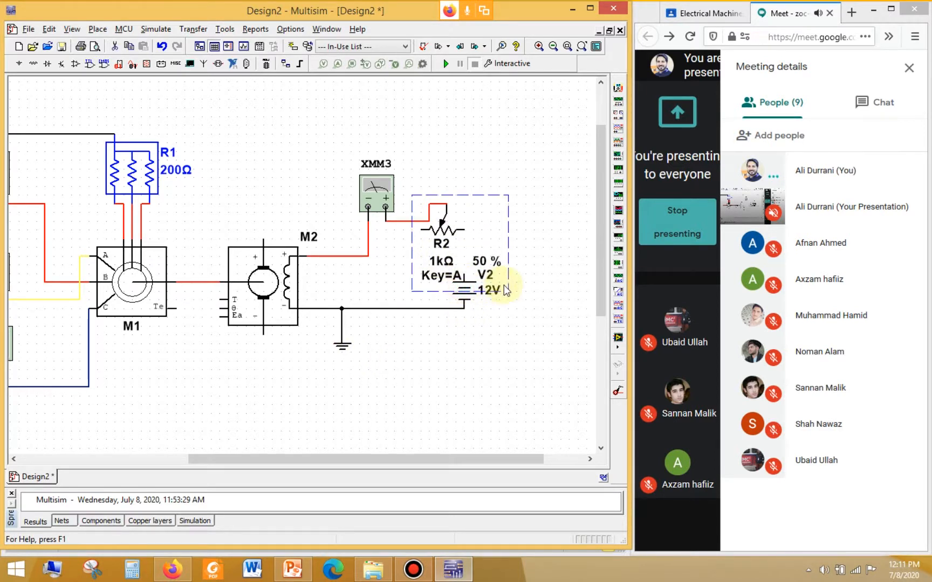
pyautogui.moveTo(487, 235); pyautogui.dragTo(450, 238)
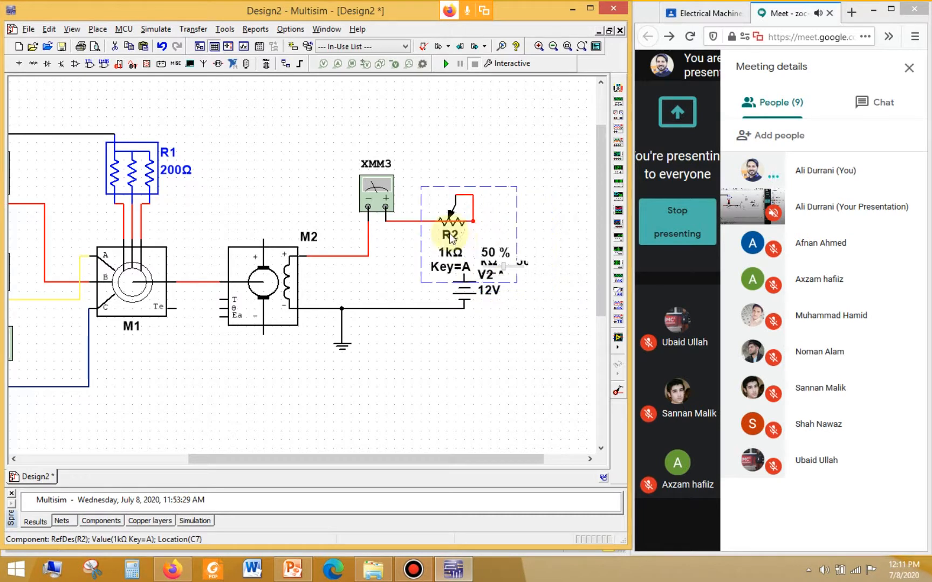
pyautogui.click(418, 289)
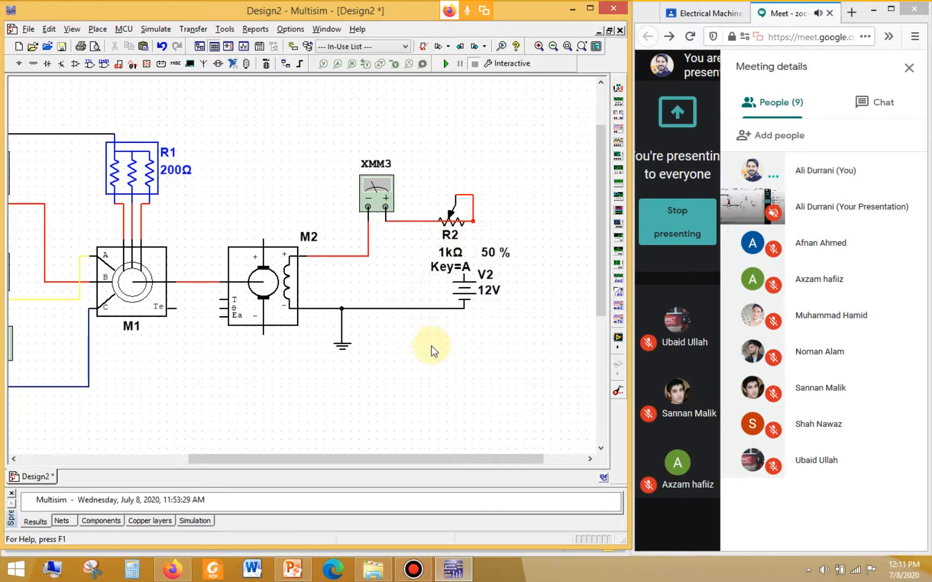
pyautogui.hotkey('ctrl', 'z')
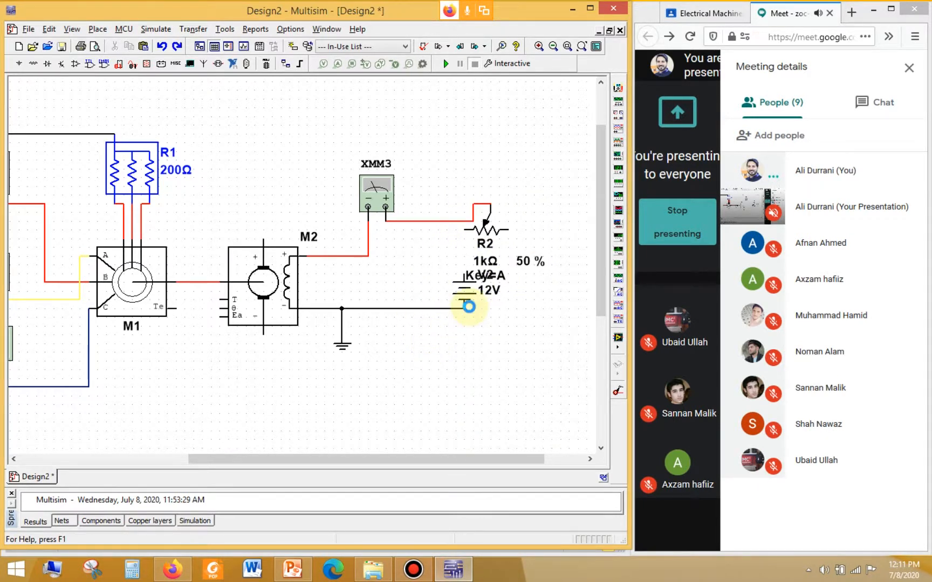
pyautogui.hotkey('ctrl', 'y')
# Step: Move battery V2 further to the right and wire its positive terminal to R2's right terminal
pyautogui.click(467, 303)
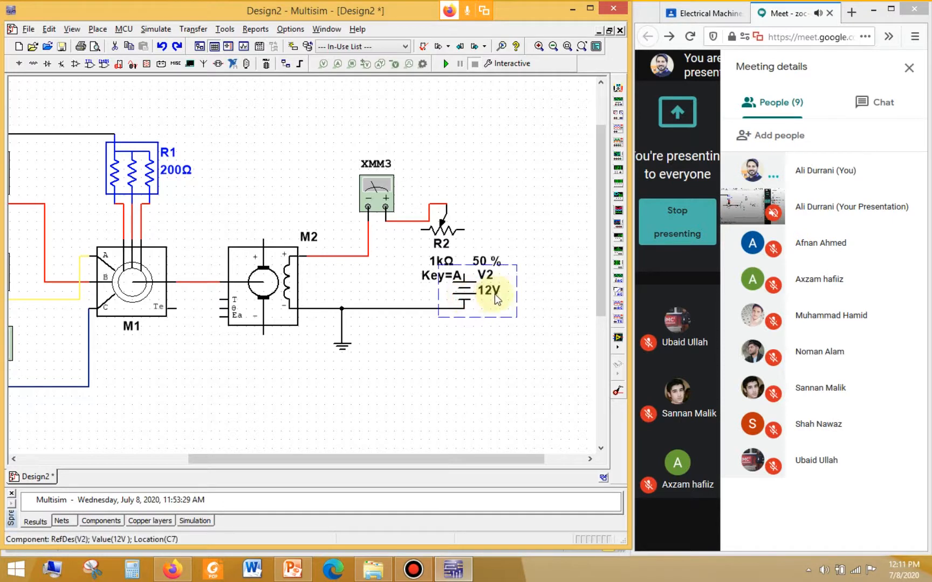
pyautogui.moveTo(494, 294); pyautogui.dragTo(469, 230)
pyautogui.click(483, 337)
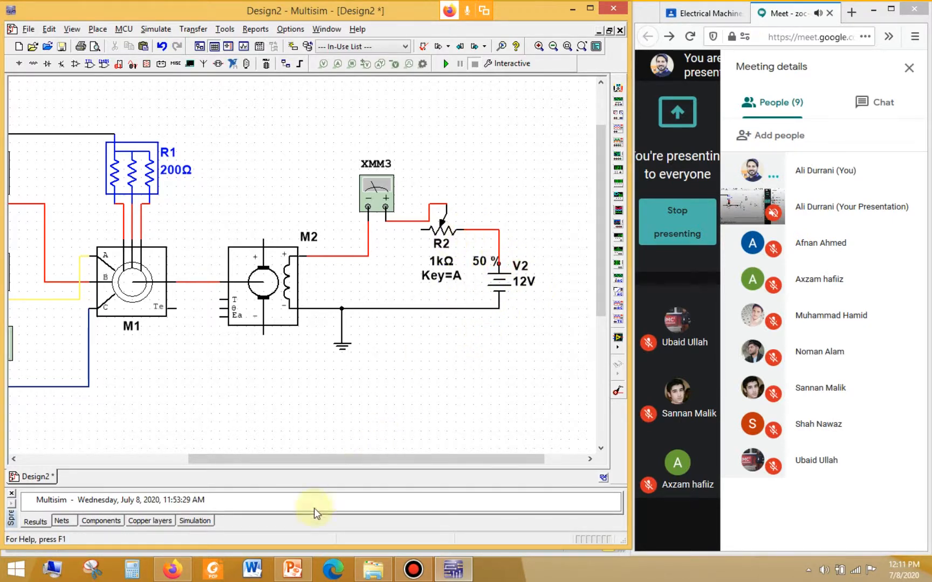
# Step: Consult the PowerPoint reference circuit slide and set V2's voltage to 100 V in Multisim
pyautogui.click(305, 574)
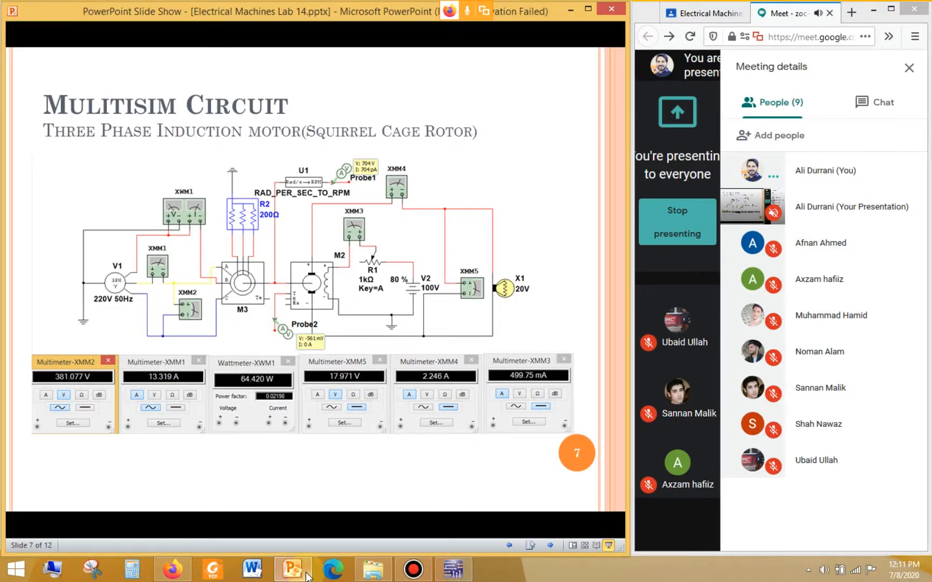
pyautogui.hotkey('alt', 'Tab')
pyautogui.click(499, 285)
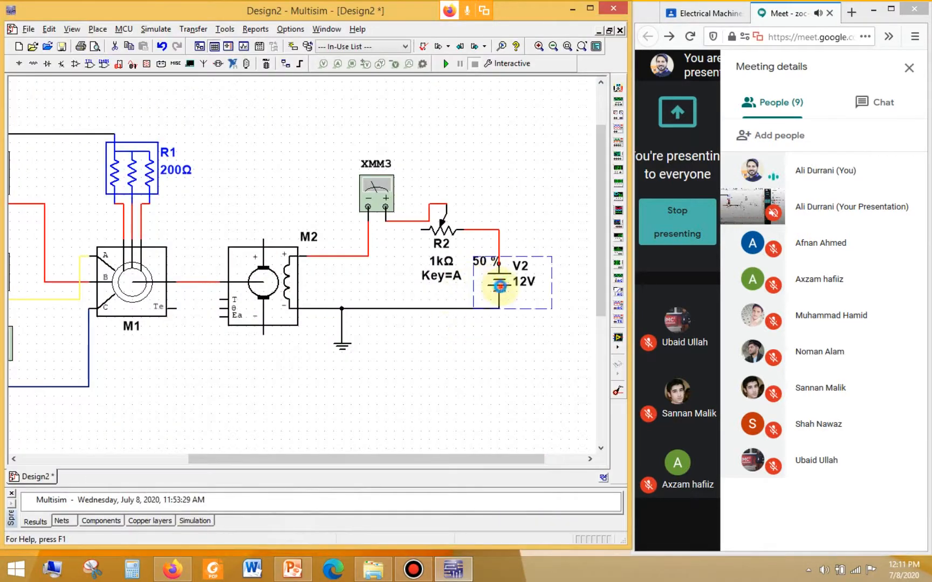
pyautogui.doubleClick(500, 286)
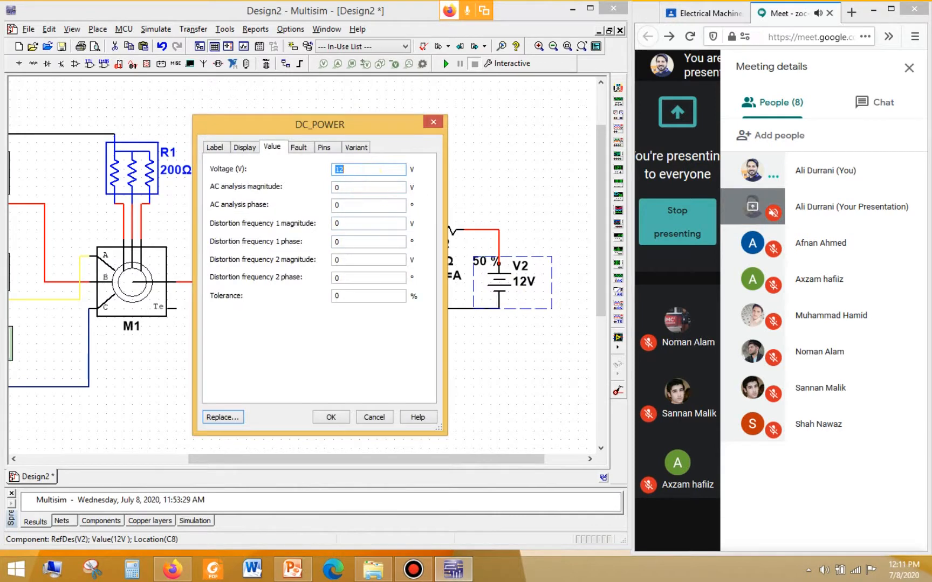
pyautogui.write('100')
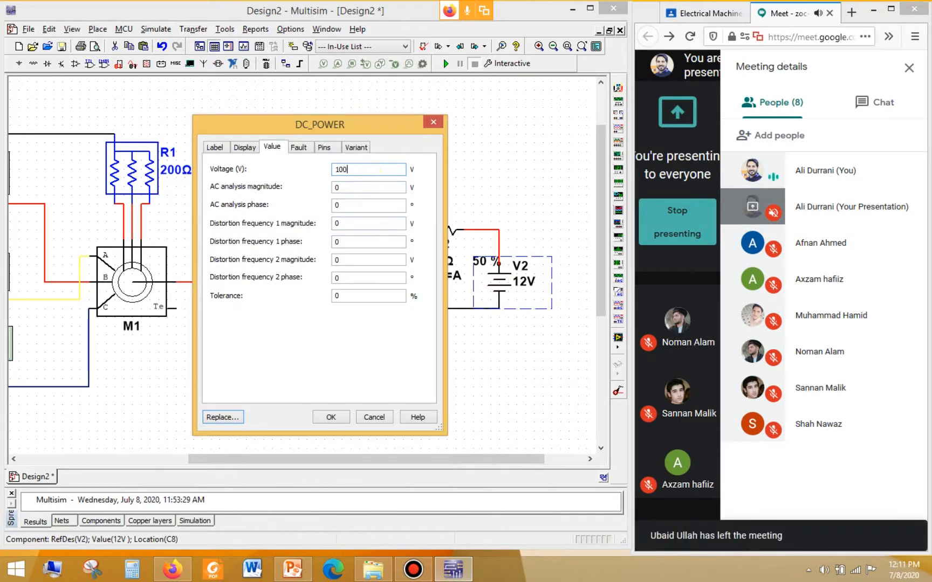
pyautogui.click(331, 416)
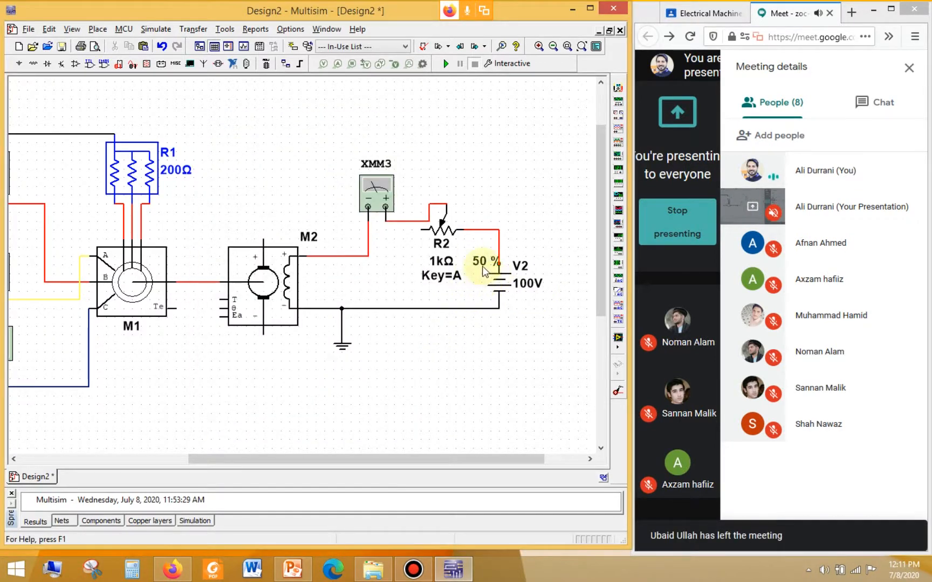
# Step: Set potentiometer R2 to 80 %, compare the circuit with the PowerPoint reference slide, and save the design
pyautogui.moveTo(493, 276); pyautogui.dragTo(507, 278)
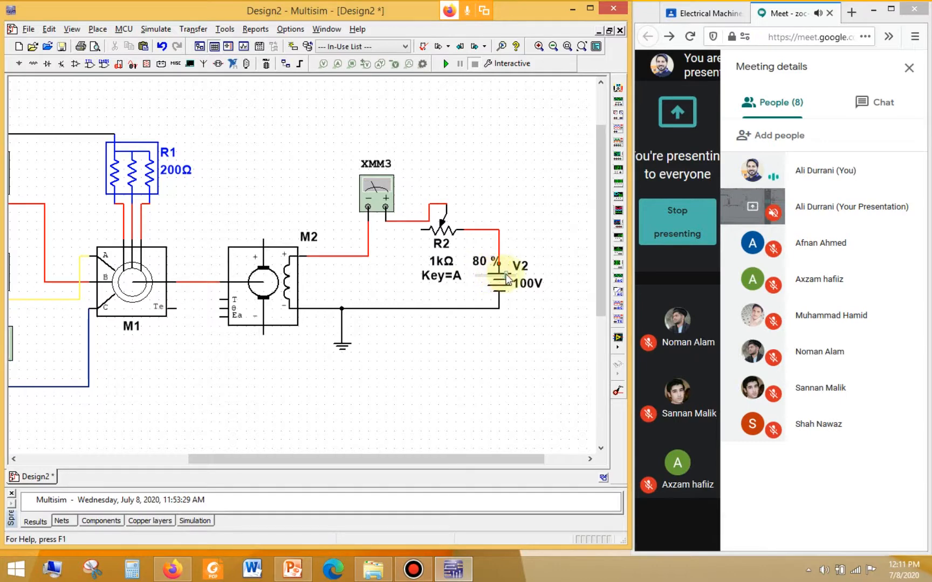
pyautogui.click(302, 570)
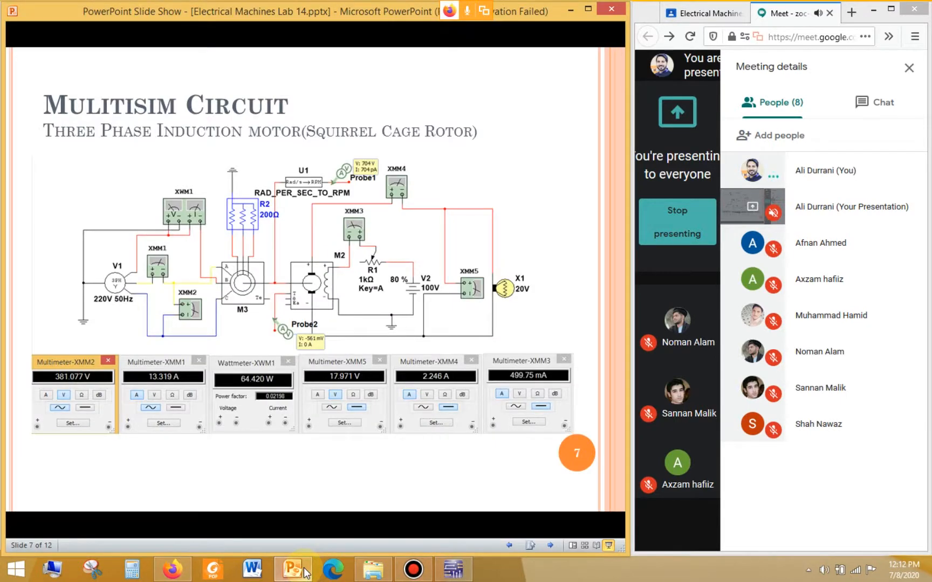
pyautogui.click(304, 572)
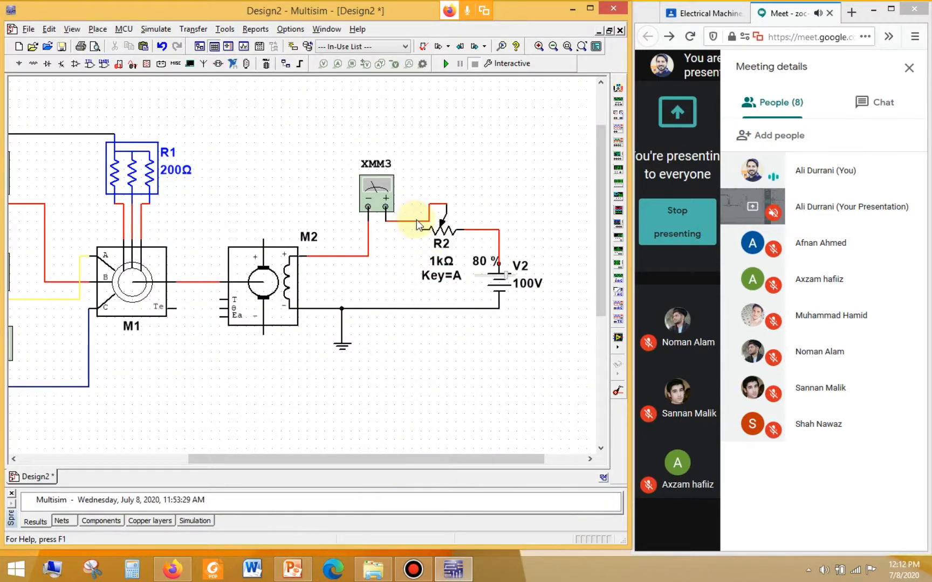
pyautogui.click(433, 352)
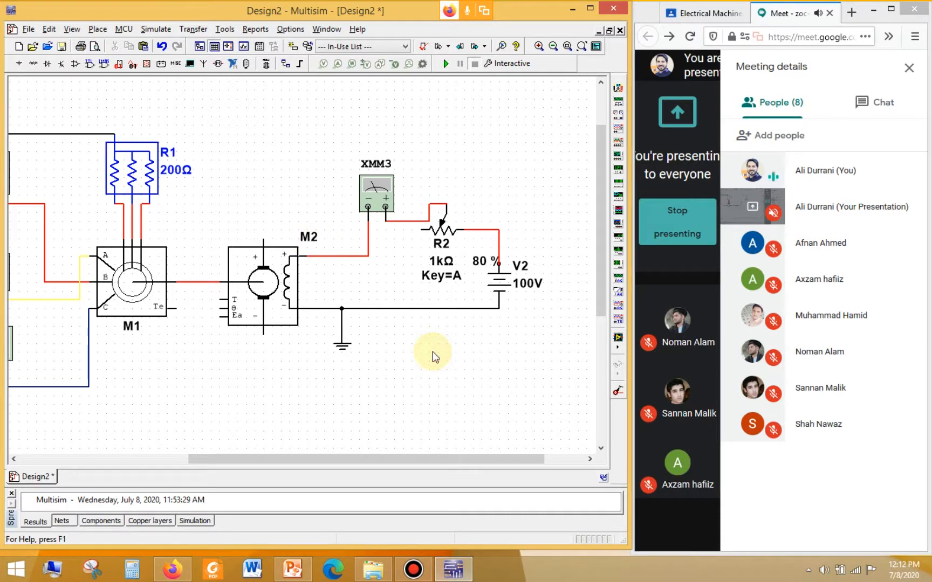
pyautogui.hotkey('ctrl', 's')
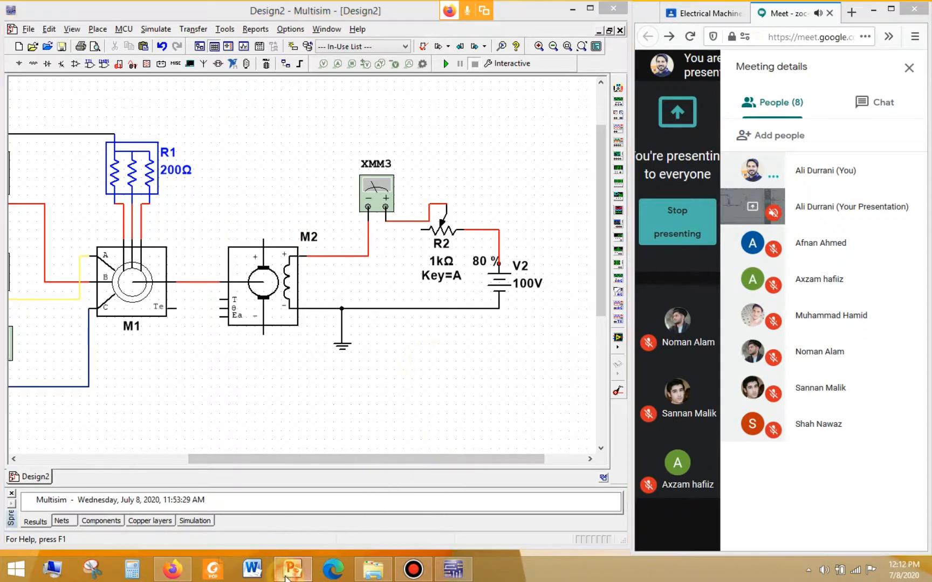
# Step: Consult the PowerPoint reference slide and place two multimeters in Multisim, one above XMM3 and one to the right of V2
pyautogui.click(286, 577)
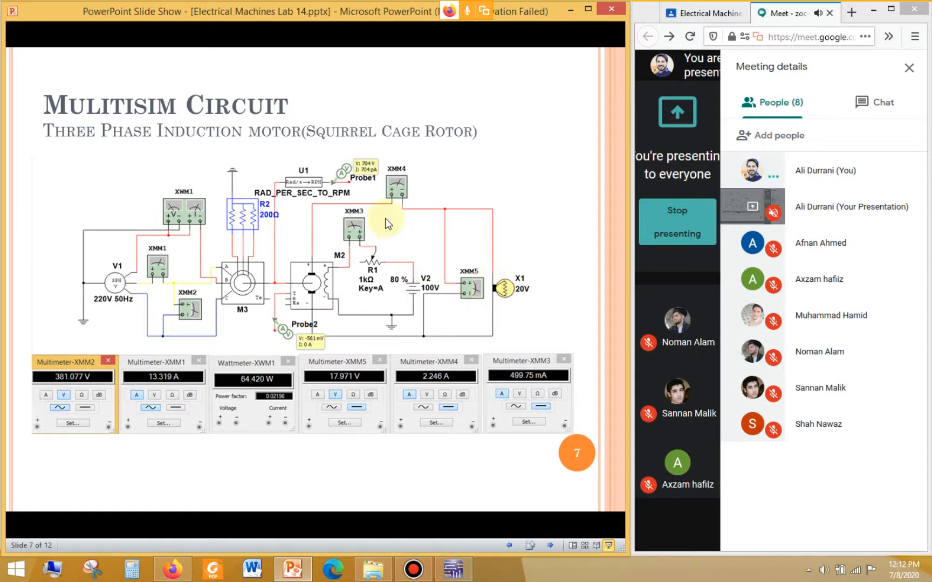
pyautogui.click(568, 13)
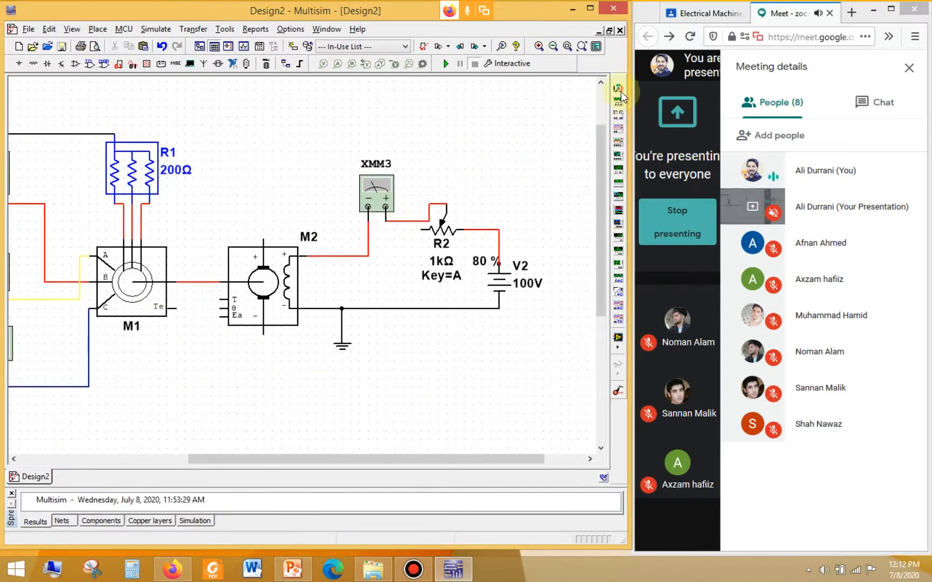
pyautogui.click(618, 88)
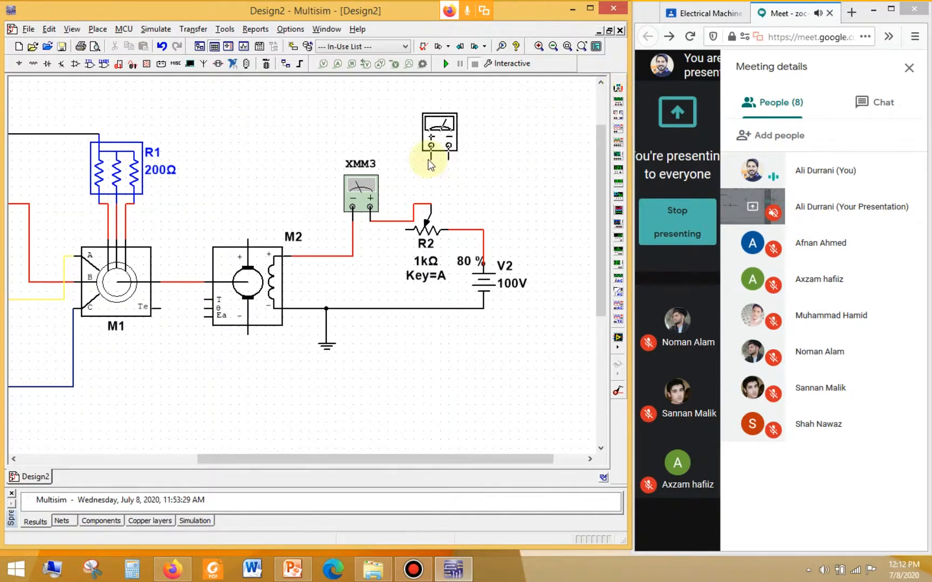
pyautogui.click(352, 143)
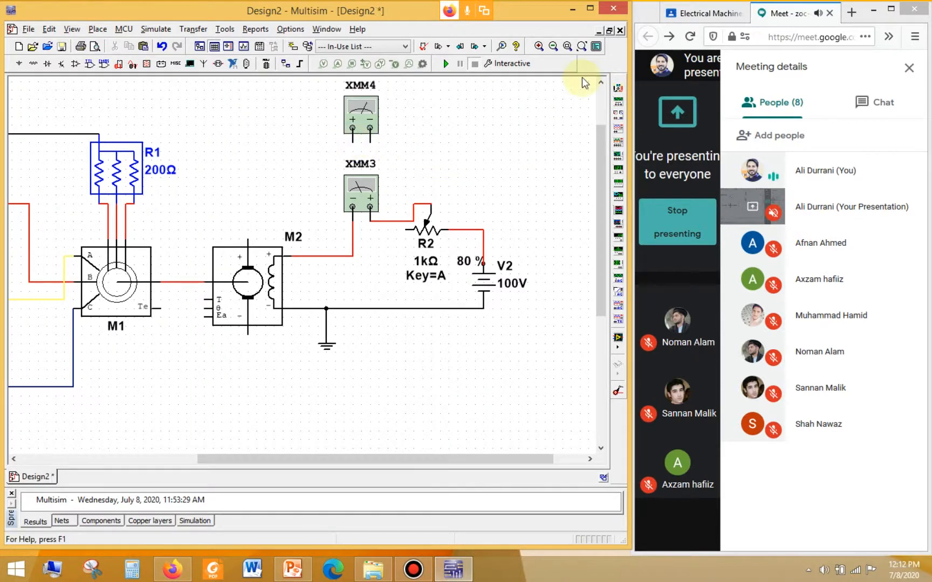
pyautogui.click(617, 88)
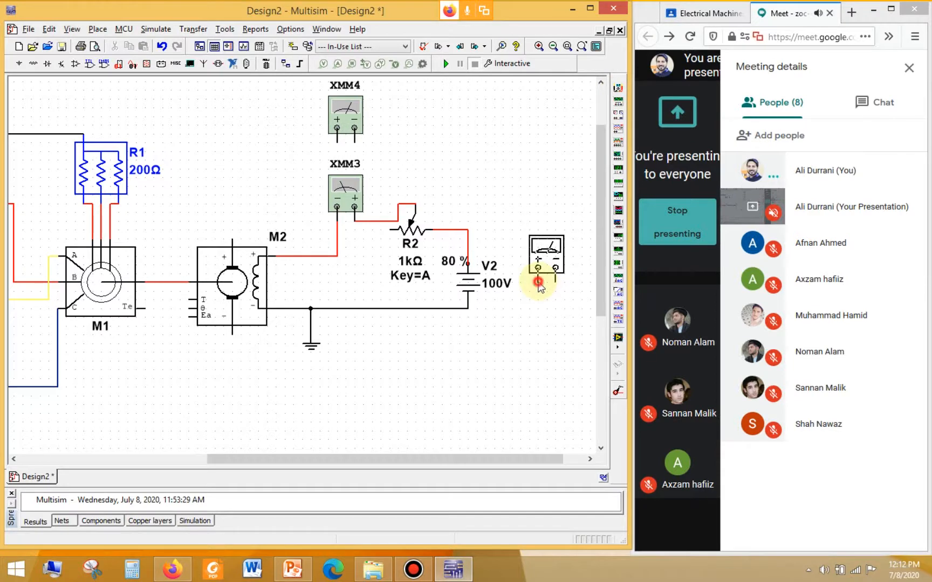
pyautogui.click(538, 283)
# Step: Wire M2's positive armature terminal to XMM4's positive terminal
pyautogui.click(234, 236)
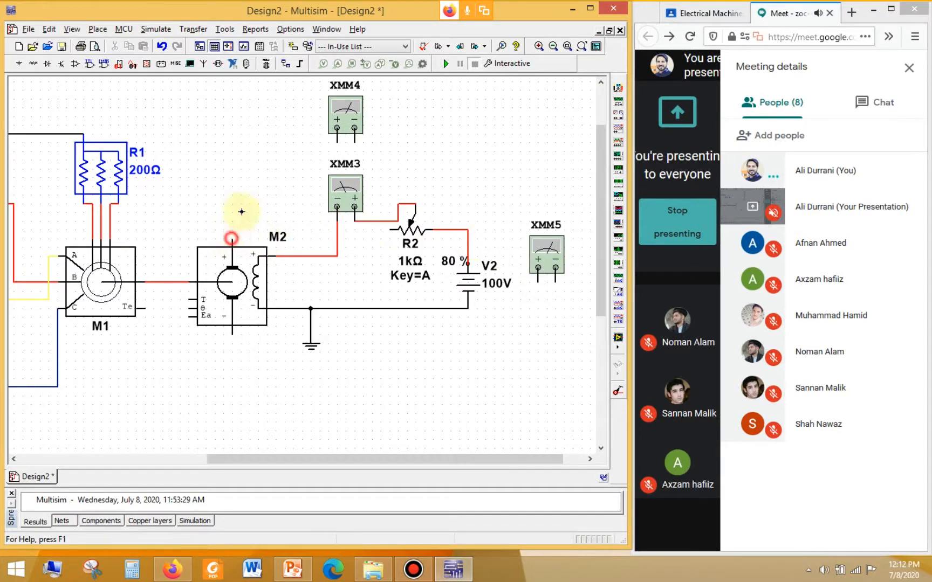
pyautogui.click(337, 128)
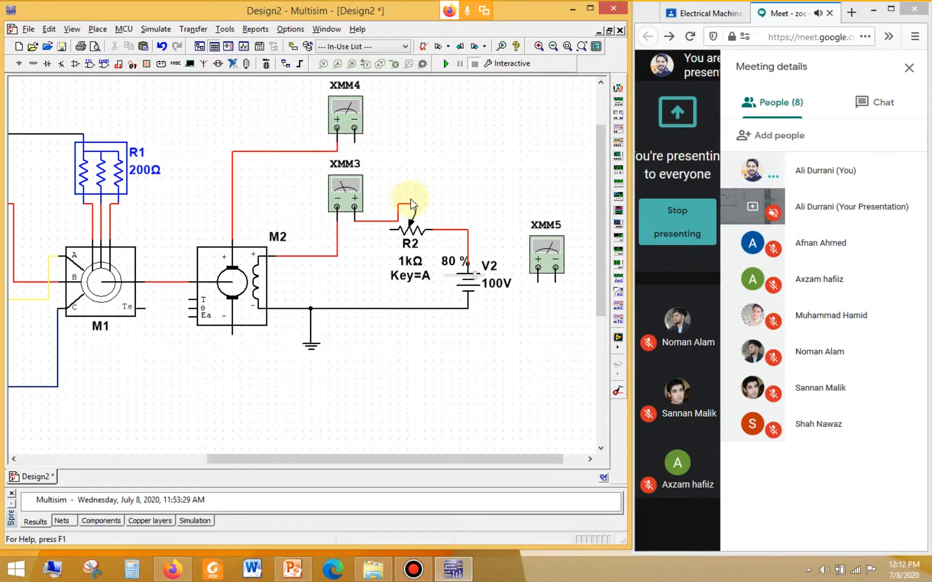
# Step: Select the entire circuit and shift it slightly to the left on the sheet
pyautogui.moveTo(521, 458); pyautogui.dragTo(589, 474)
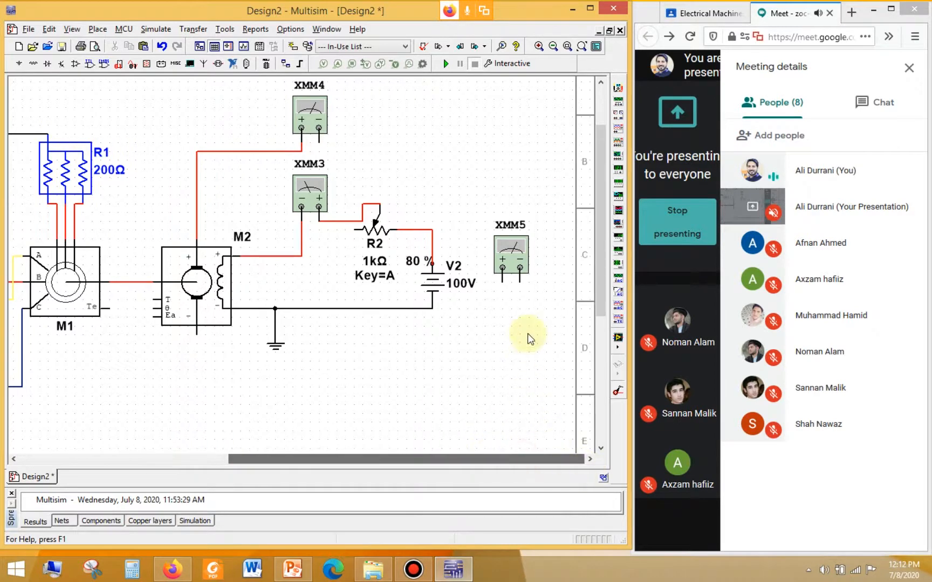
pyautogui.scroll(-3, 429, 321)
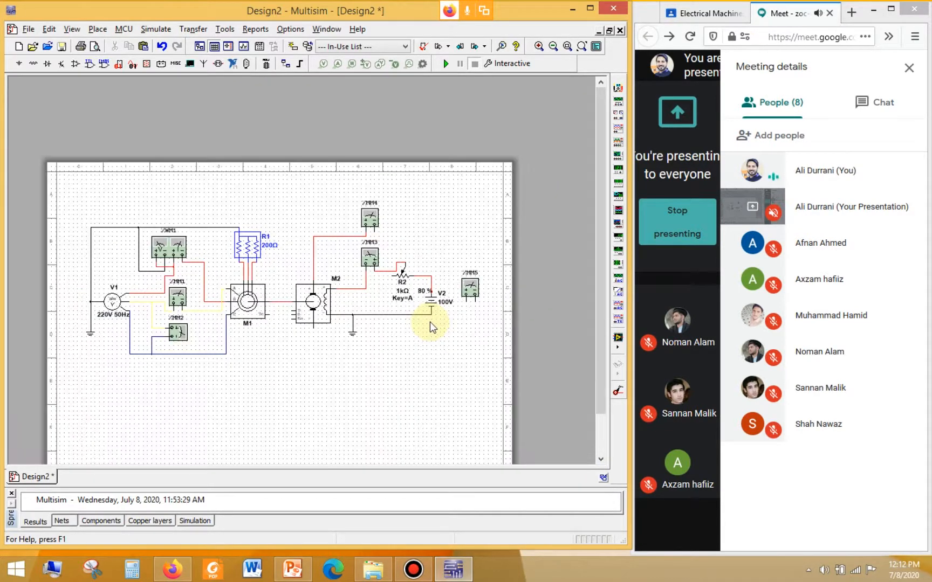
pyautogui.hotkey('ctrl', 'a')
pyautogui.moveTo(245, 310); pyautogui.dragTo(219, 313)
pyautogui.click(263, 376)
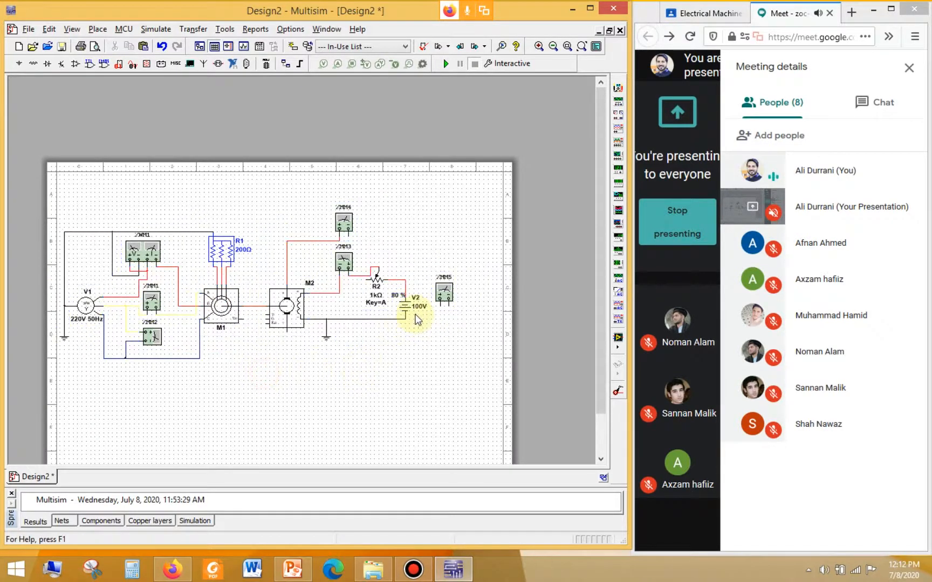
# Step: Rotate multimeter XMM5 by 90° clockwise
pyautogui.scroll(4, 416, 315)
pyautogui.scroll(-4, 417, 318)
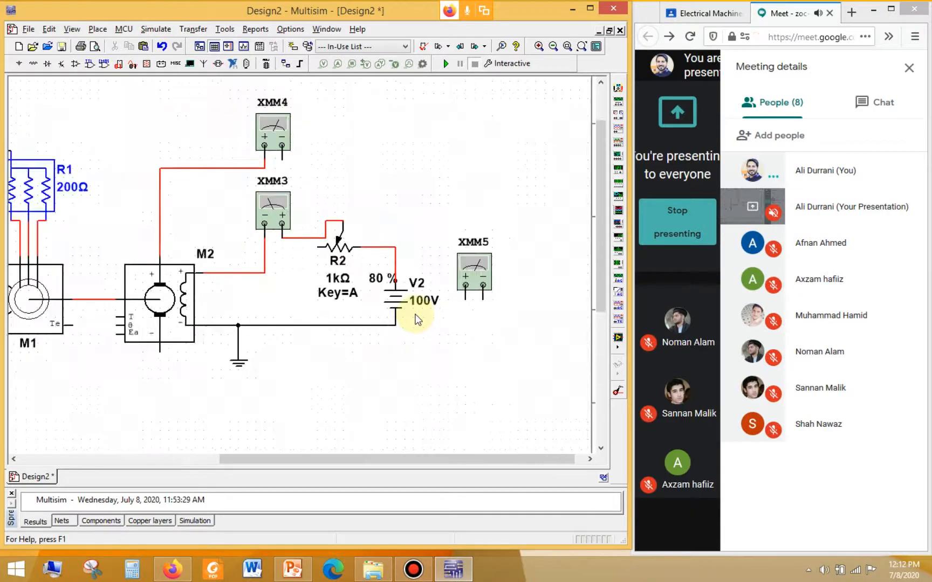
pyautogui.rightClick(459, 285)
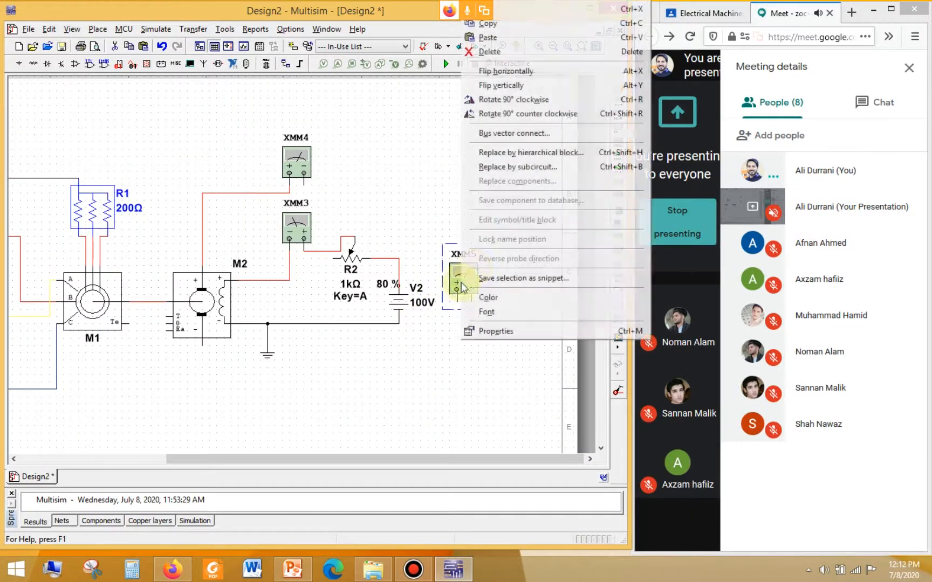
pyautogui.click(515, 99)
pyautogui.click(452, 323)
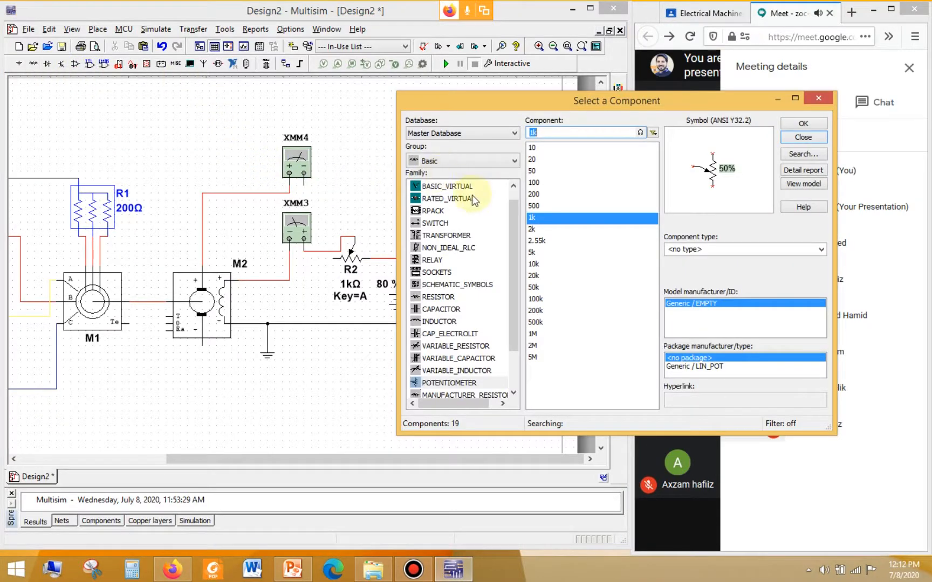
# Step: Find the VIRTUAL_LAMP family across all component groups and place a virtual lamp to the right of XMM5
pyautogui.click(477, 161)
pyautogui.scroll(3, 476, 178)
pyautogui.click(469, 175)
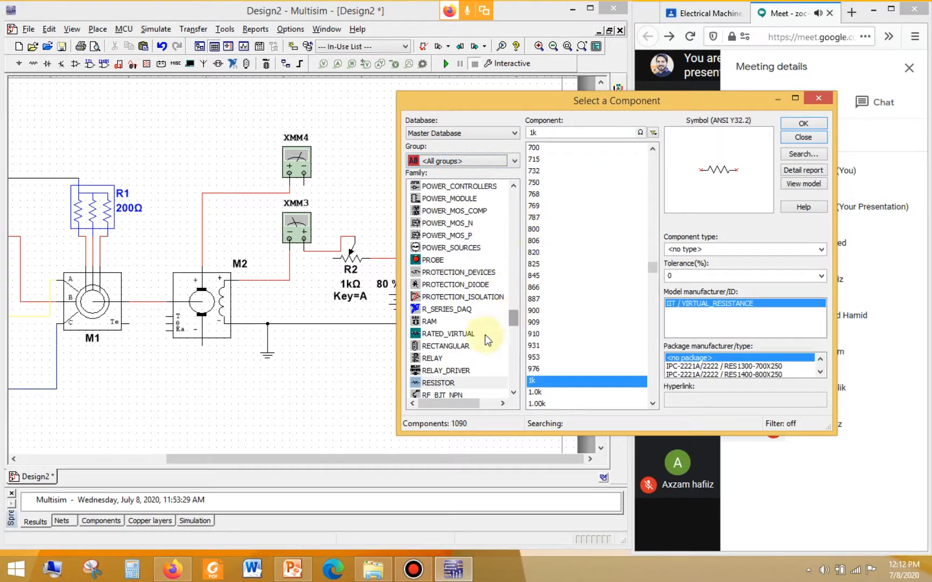
pyautogui.click(453, 333)
pyautogui.moveTo(513, 326); pyautogui.dragTo(512, 397)
pyautogui.click(456, 284)
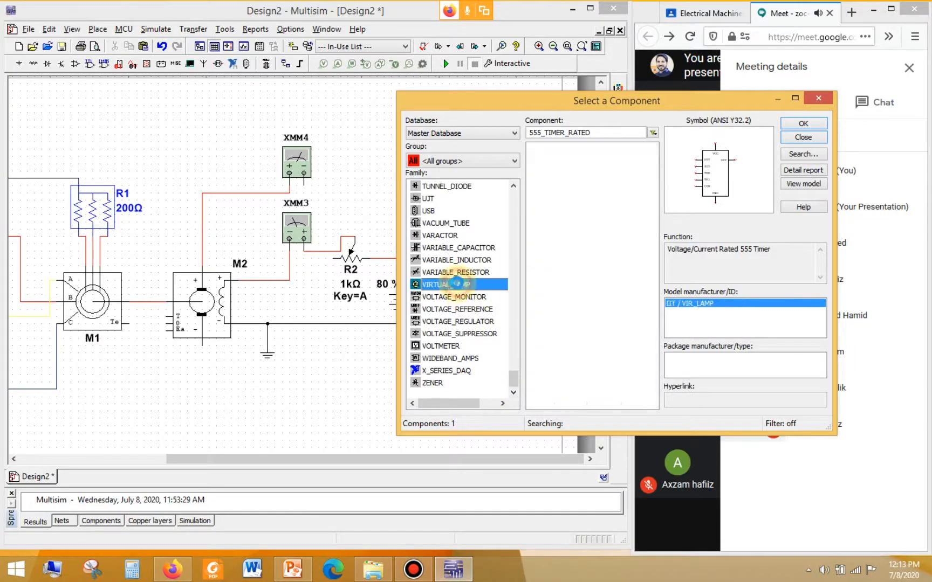
pyautogui.click(802, 124)
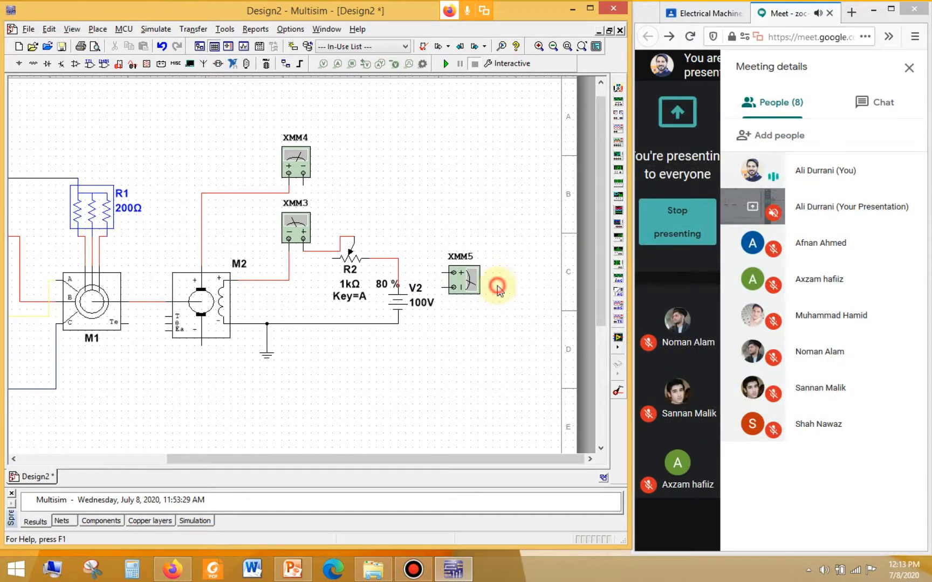
pyautogui.click(497, 285)
pyautogui.click(803, 138)
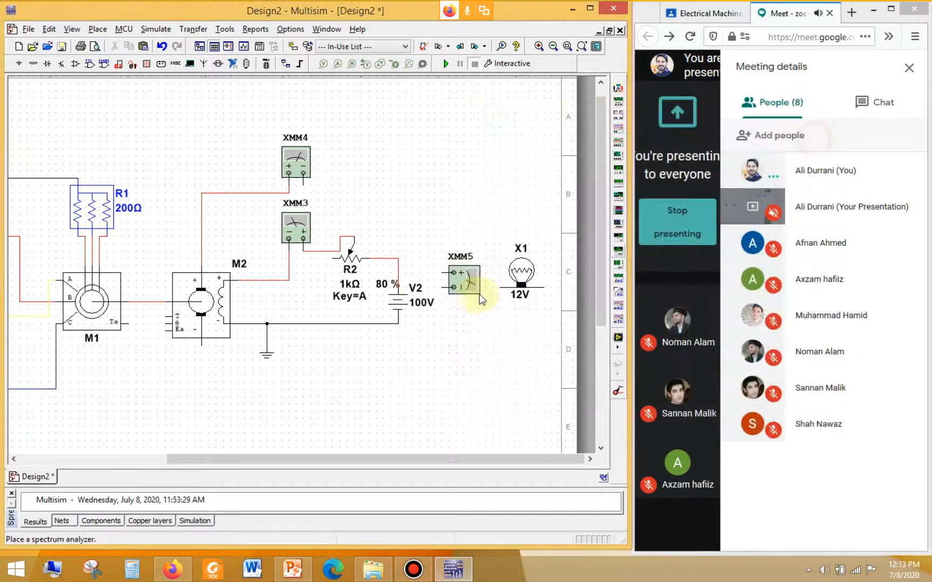
pyautogui.rightClick(517, 270)
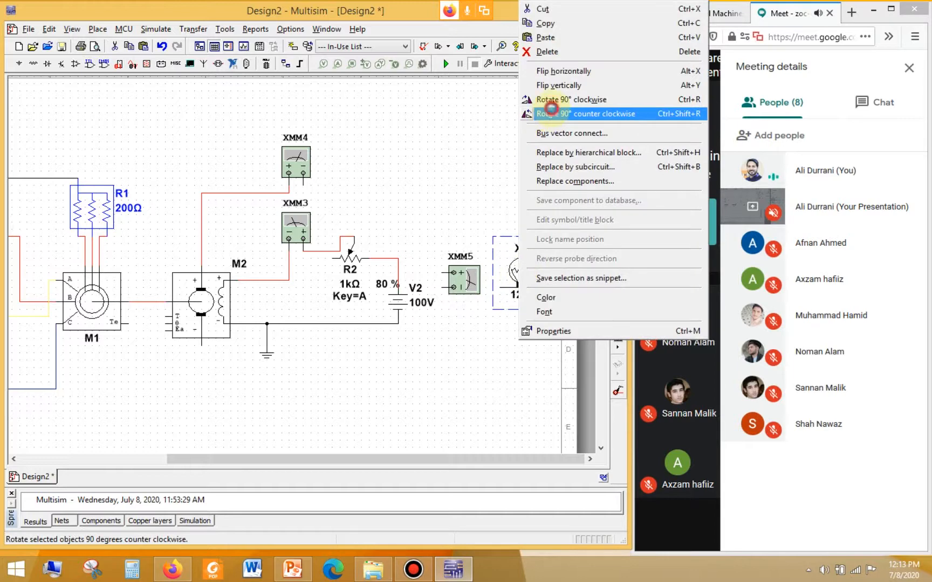
pyautogui.click(551, 109)
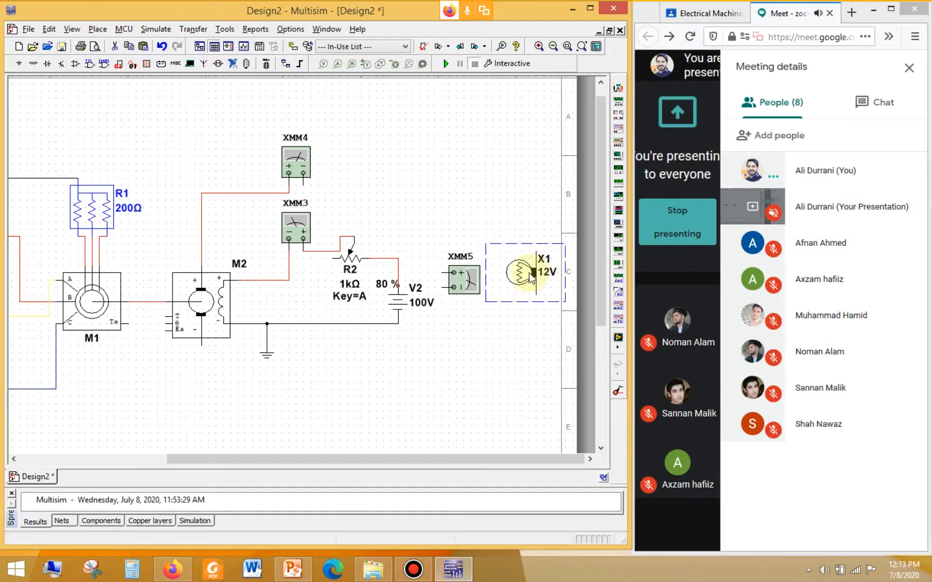
pyautogui.hotkey('ctrl', 'z')
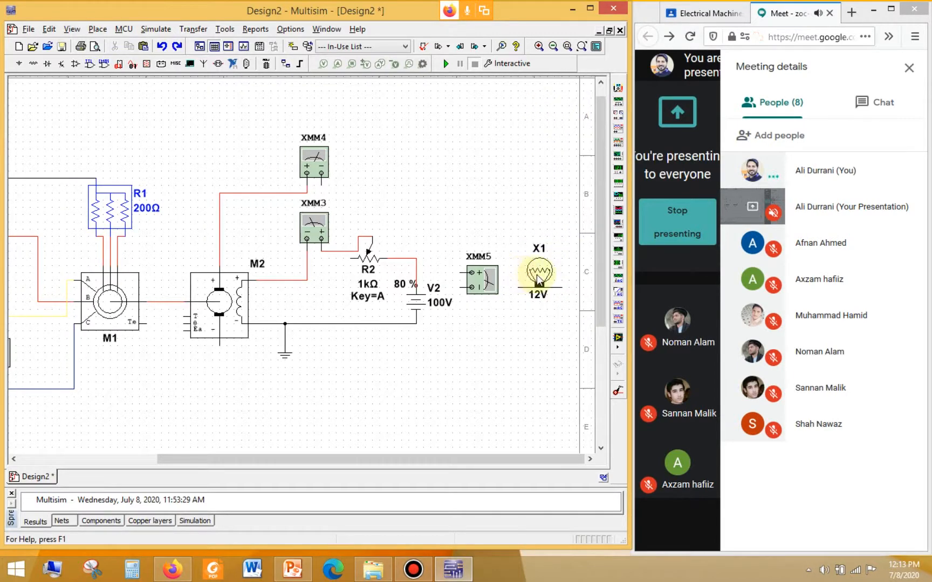
# Step: Rotate lamp X1 by 90° clockwise and move it slightly down beside XMM5
pyautogui.rightClick(537, 276)
pyautogui.click(563, 99)
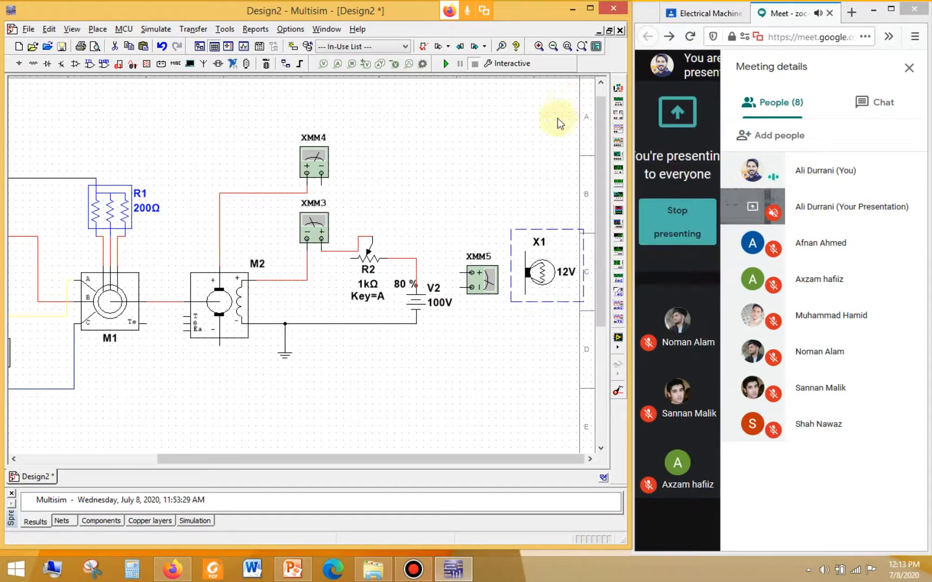
pyautogui.moveTo(540, 280); pyautogui.dragTo(540, 287)
pyautogui.click(488, 176)
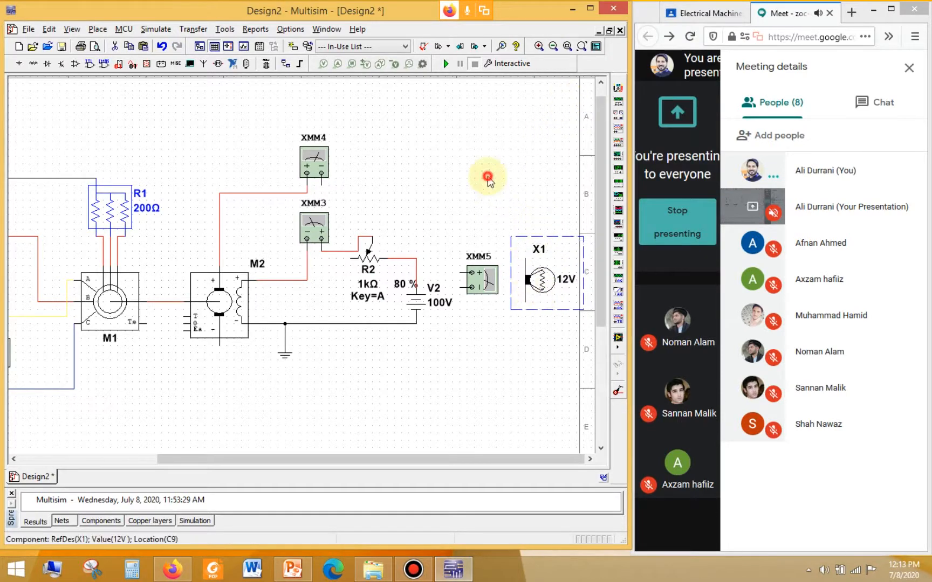
# Step: Wire XMM4's negative terminal to lamp X1's upper terminal, aligned with M2's upper wire, and M2's negative armature terminal to the lamp's lower terminal
pyautogui.click(322, 184)
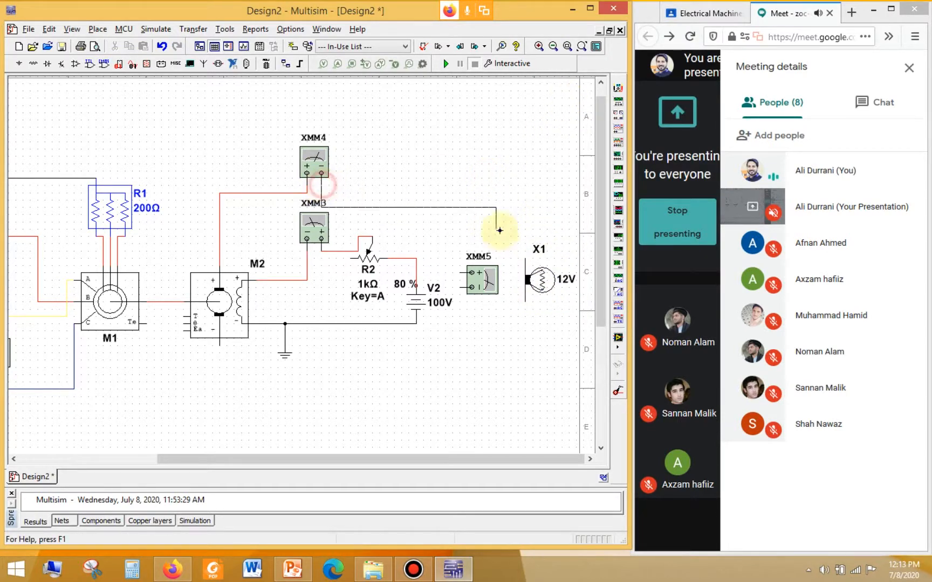
pyautogui.click(526, 257)
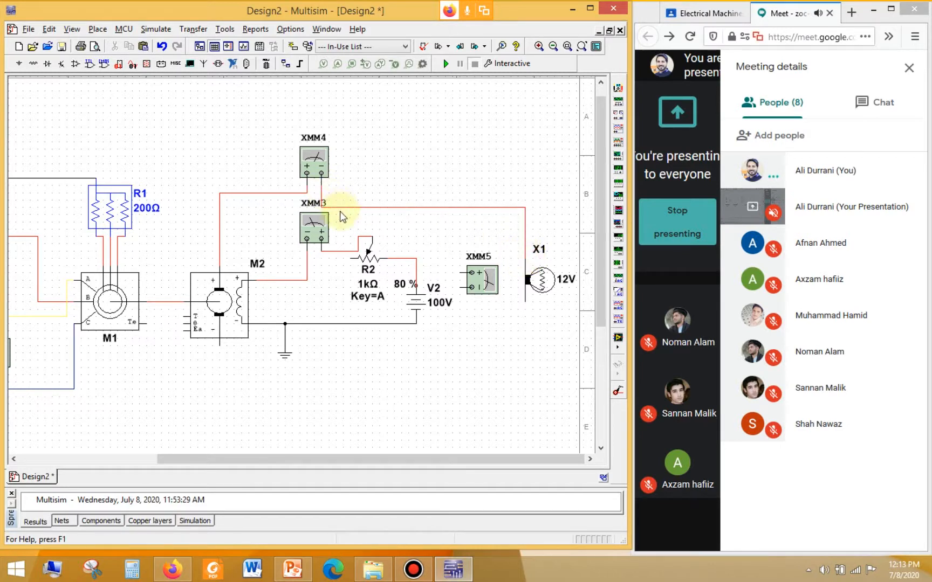
pyautogui.moveTo(340, 208); pyautogui.dragTo(339, 194)
pyautogui.click(444, 364)
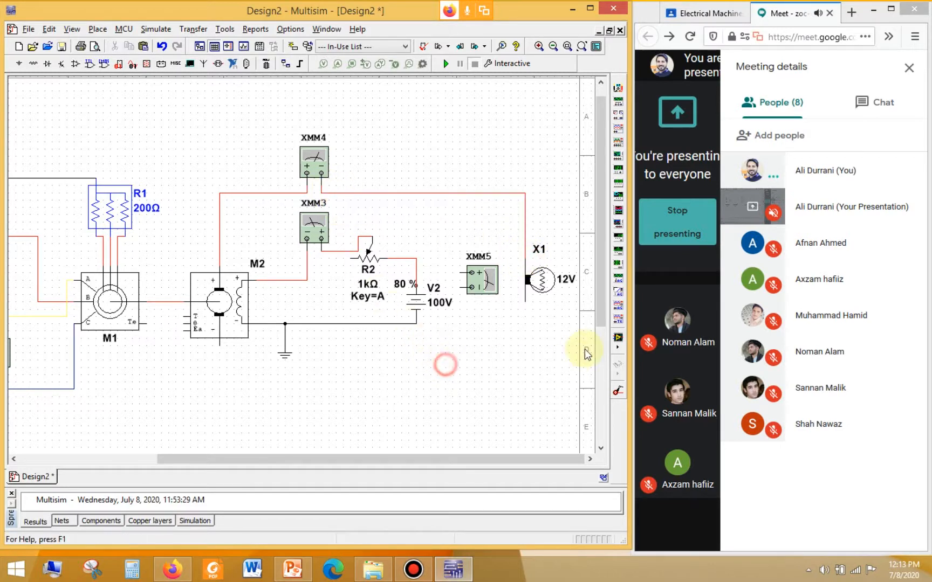
pyautogui.click(218, 347)
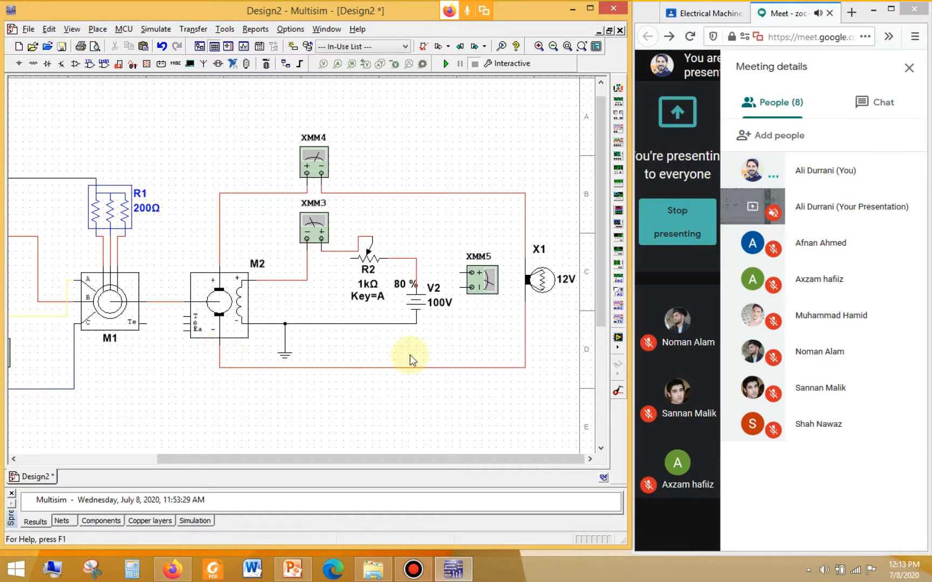
# Step: Move XMM5 slightly down and wire it in parallel with lamp X1, positive to the upper wire and negative to the lower wire
pyautogui.moveTo(458, 280); pyautogui.dragTo(458, 287)
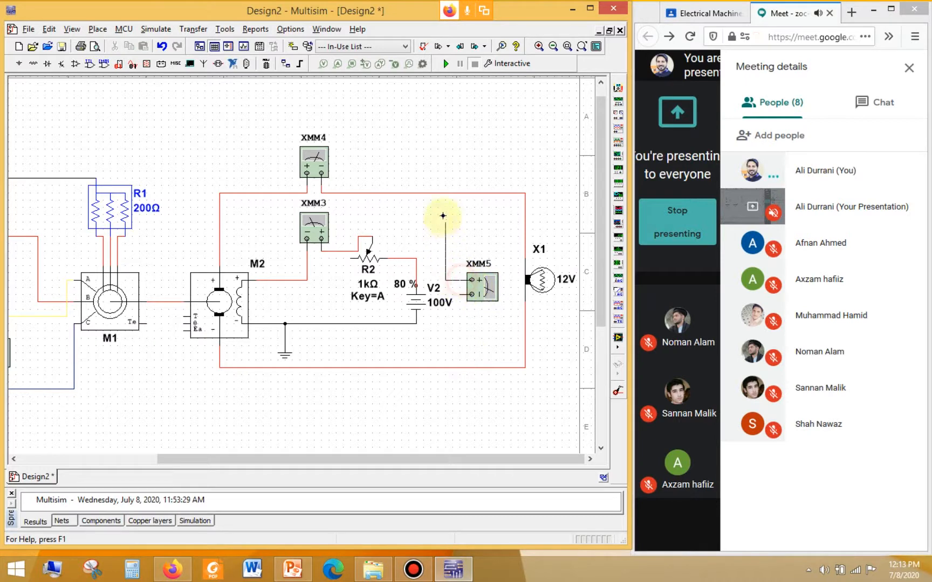
pyautogui.click(459, 193)
pyautogui.click(468, 279)
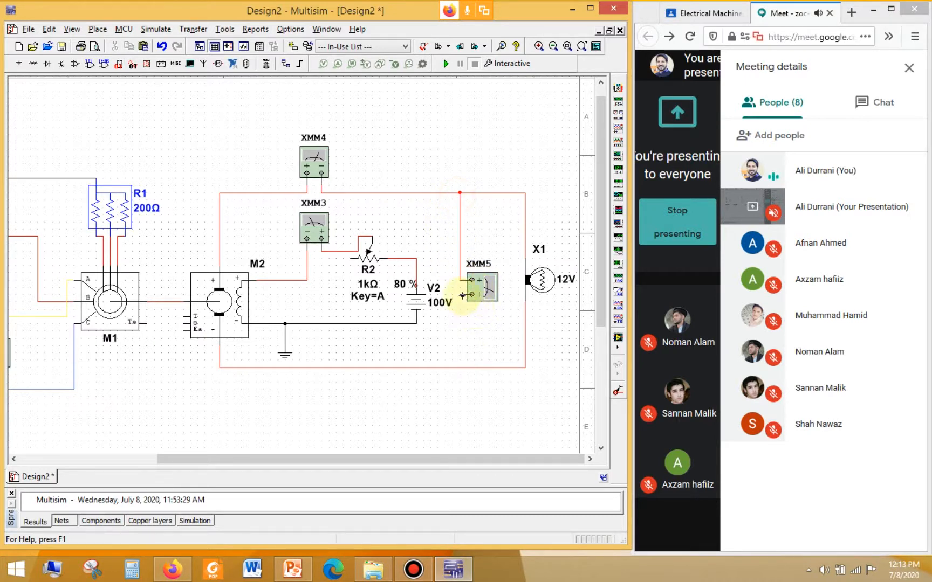
pyautogui.click(460, 369)
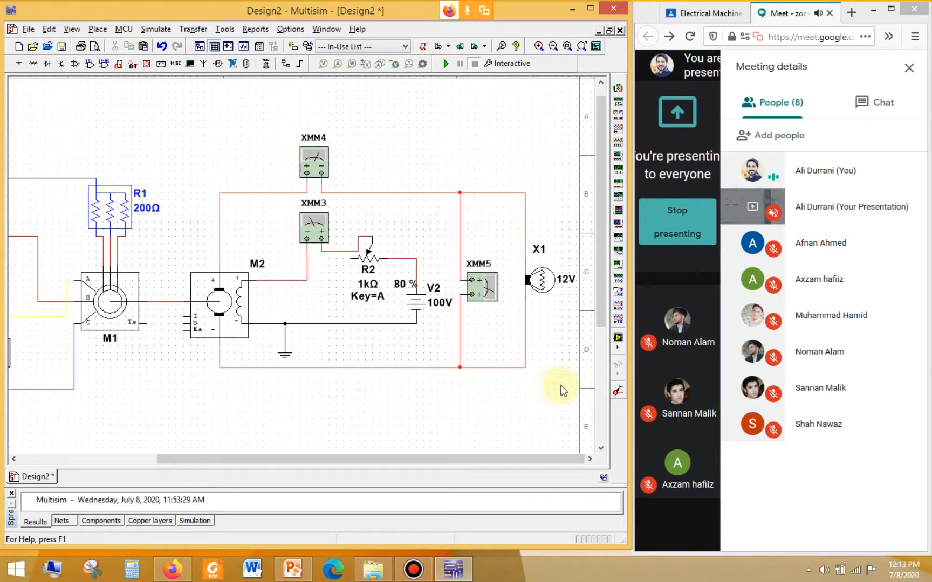
pyautogui.moveTo(559, 400); pyautogui.dragTo(433, 353)
pyautogui.rightClick(469, 370)
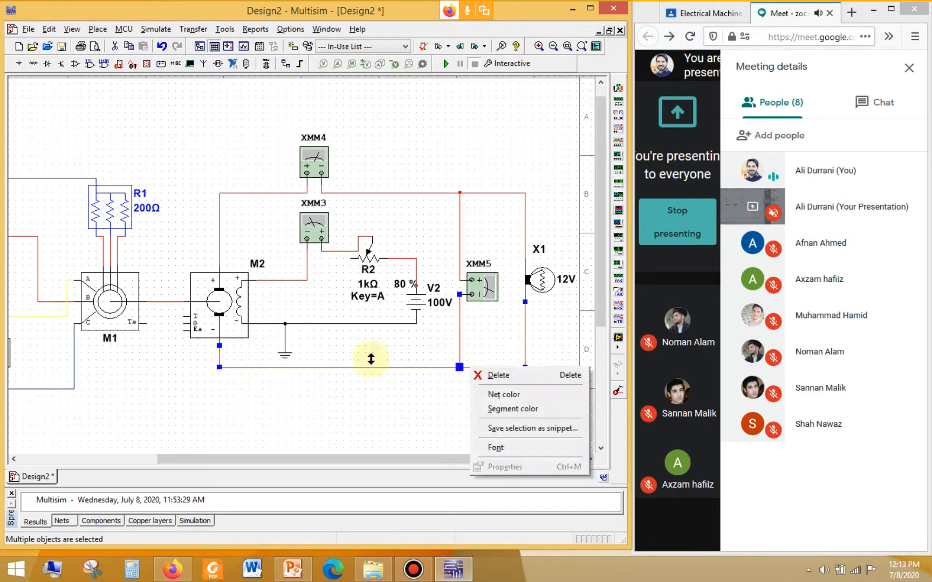
pyautogui.click(507, 376)
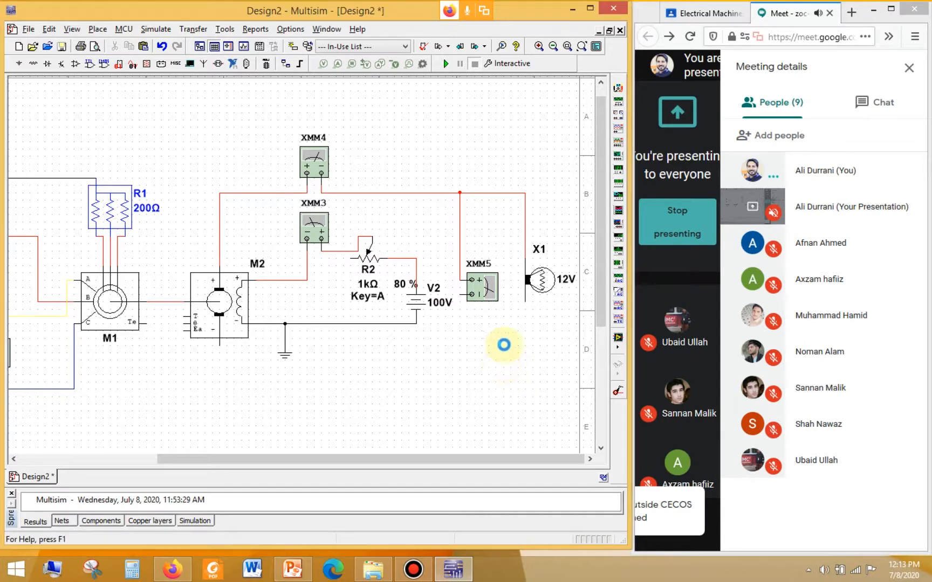
pyautogui.hotkey('ctrl', 'z')
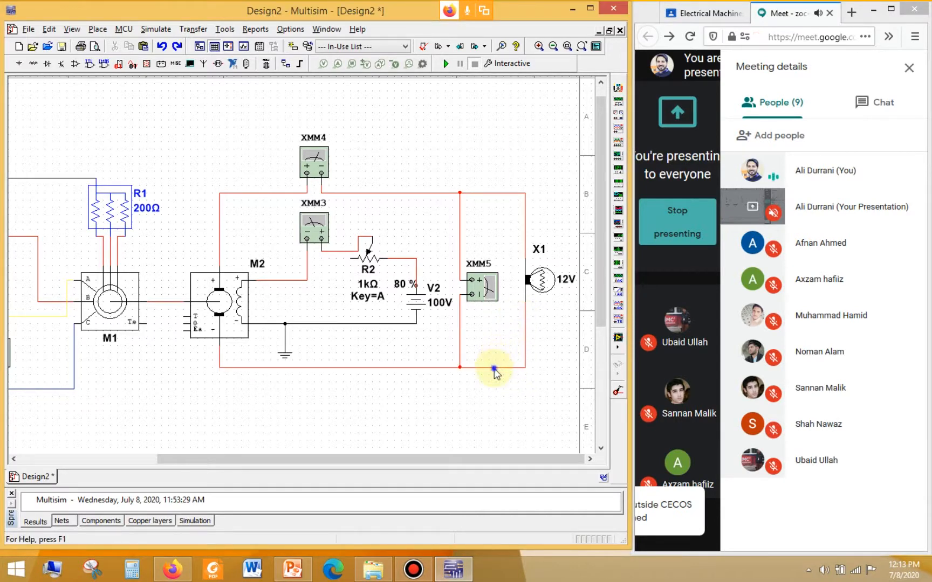
# Step: Set the net color of the lower return wires joining M2, XMM5 and lamp X1 to black
pyautogui.rightClick(494, 367)
pyautogui.click(438, 383)
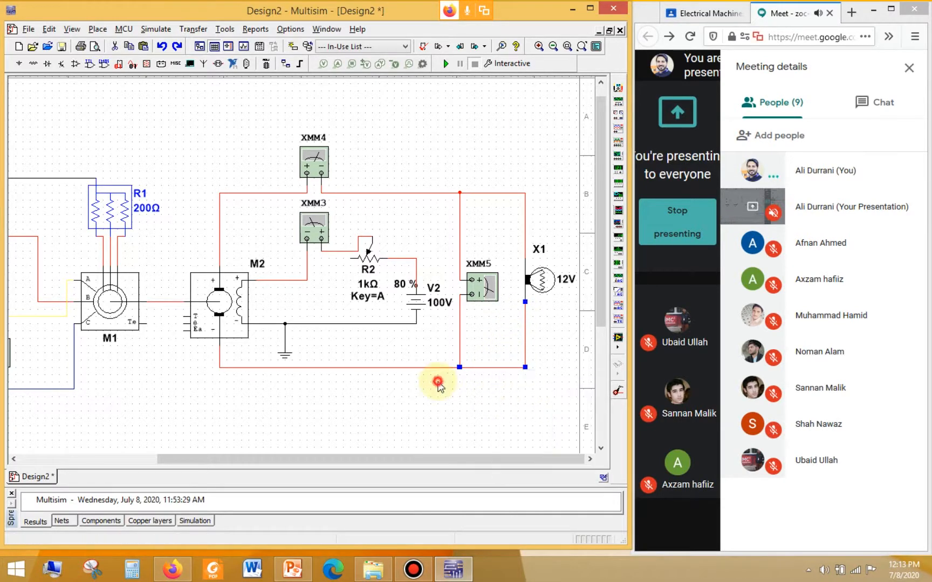
pyautogui.moveTo(519, 383); pyautogui.dragTo(411, 354)
pyautogui.rightClick(476, 367)
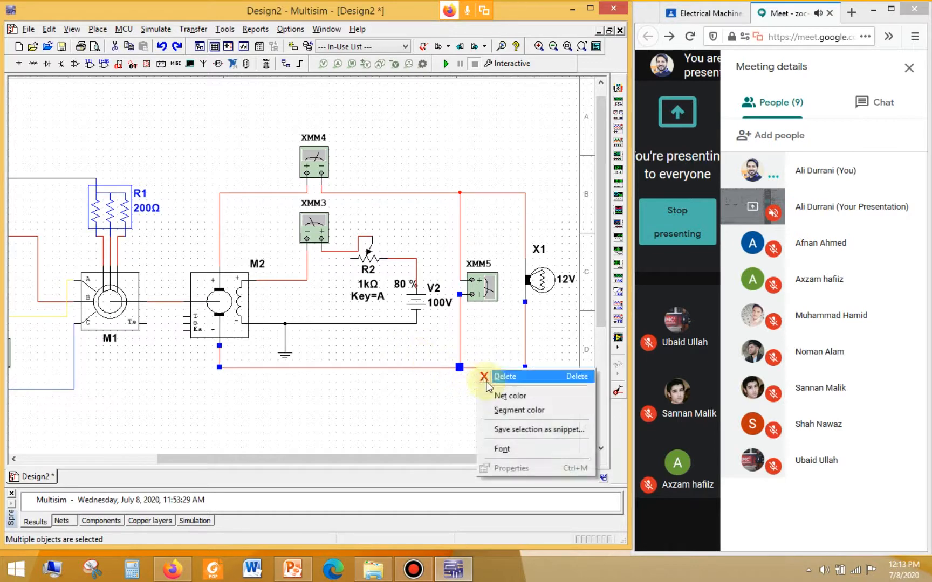
pyautogui.click(488, 394)
pyautogui.click(355, 359)
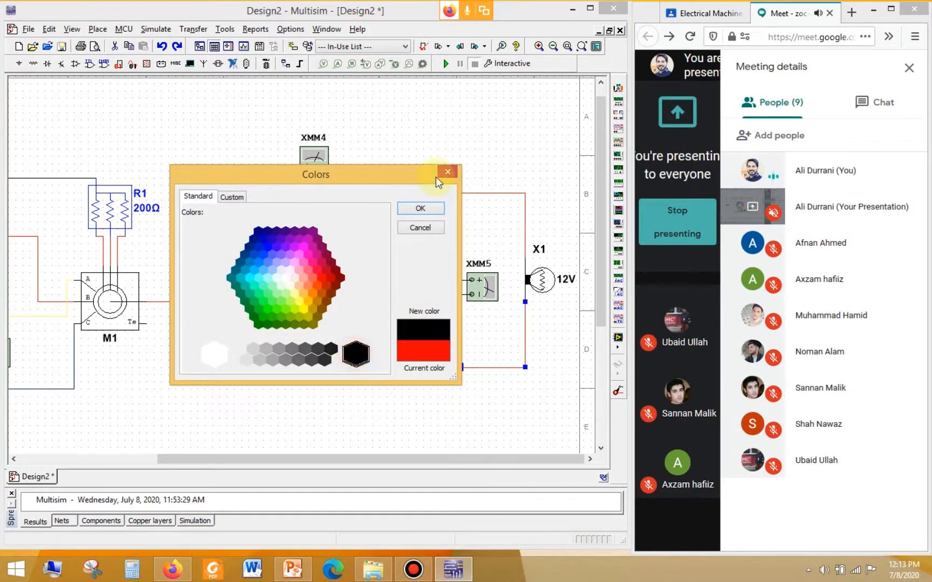
pyautogui.click(423, 209)
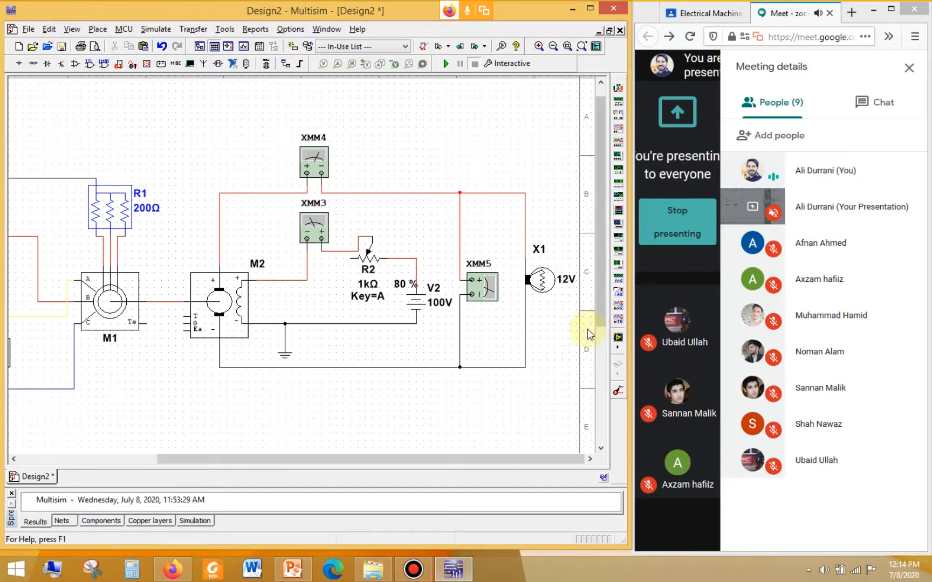
# Step: Set lamp X1's maximum rated voltage to 20 V and admit the waiting participant to the Google Meet call
pyautogui.doubleClick(540, 280)
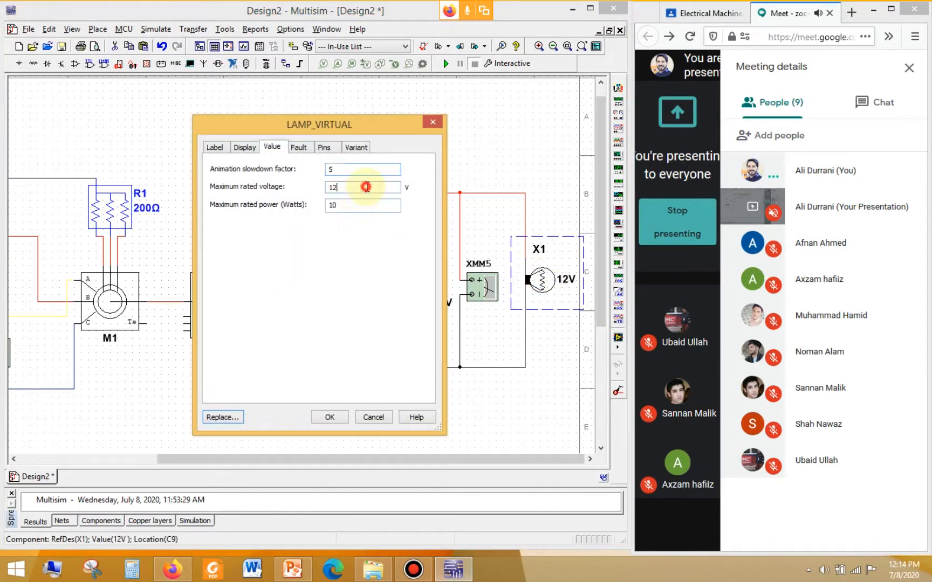
pyautogui.press('BackSpace')
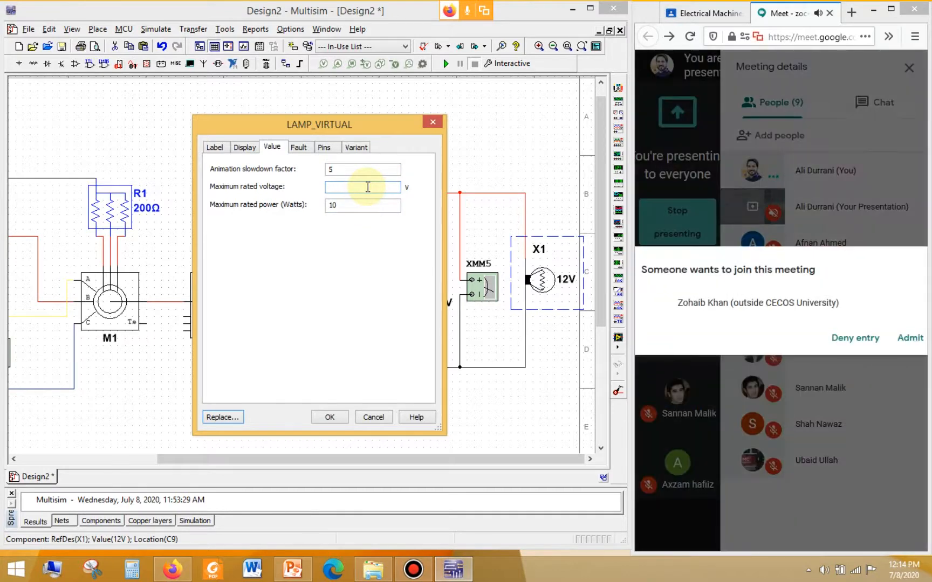
pyautogui.click(328, 418)
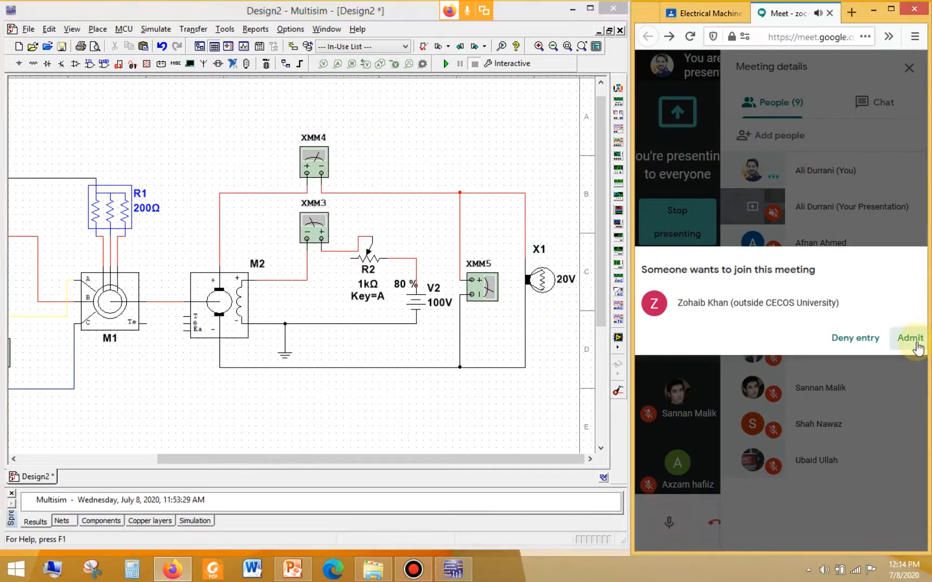
pyautogui.click(910, 338)
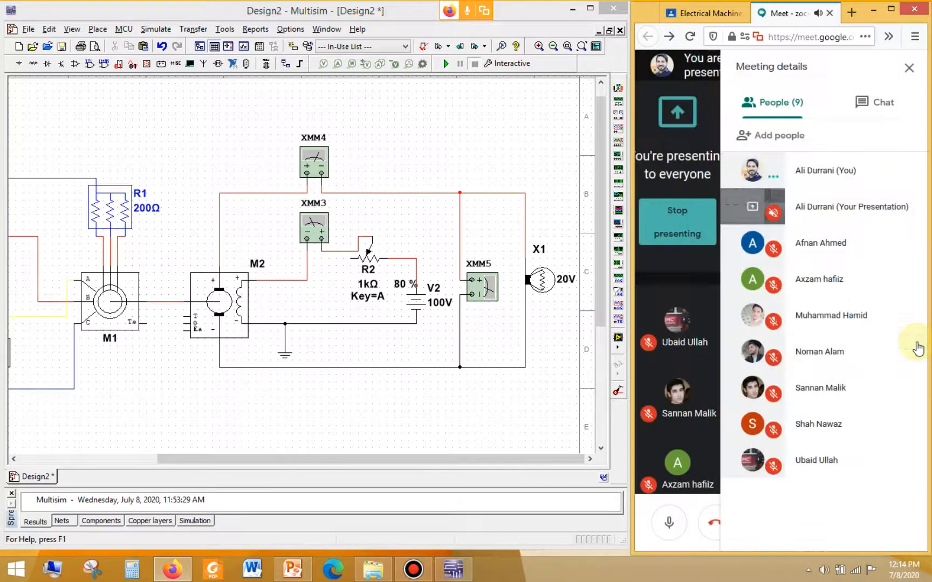
# Step: Check the measurement mode of multimeter XMM5, close its window, and open multimeter XMM4's settings
pyautogui.doubleClick(482, 298)
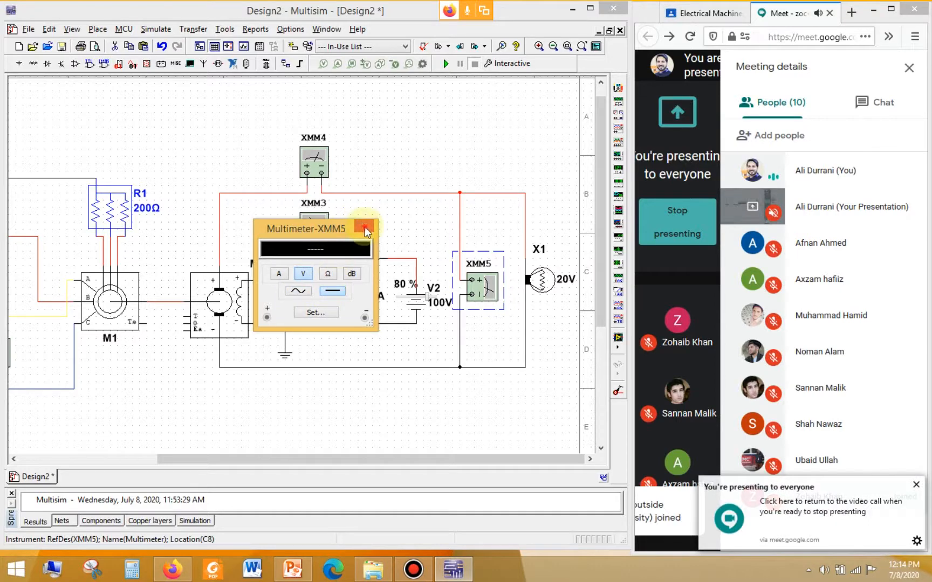
pyautogui.click(365, 231)
pyautogui.doubleClick(315, 161)
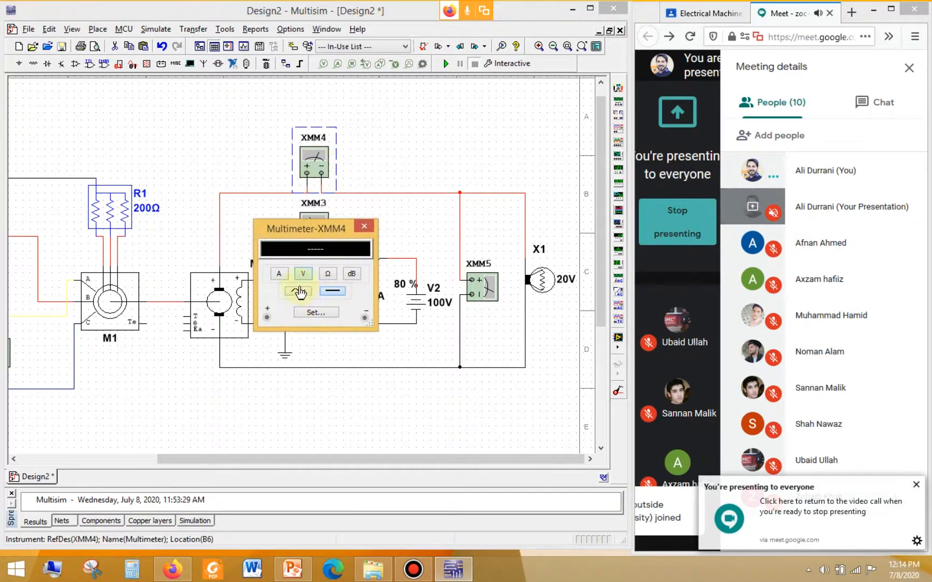
# Step: Set multimeters XMM4 and XMM3 to measure current (A) and save the design
pyautogui.click(276, 272)
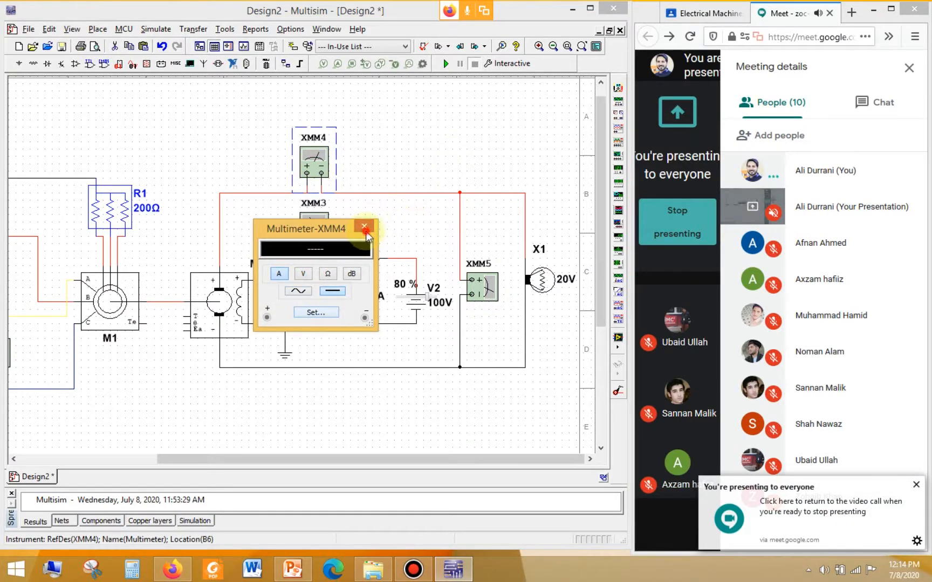
pyautogui.click(364, 227)
pyautogui.doubleClick(318, 223)
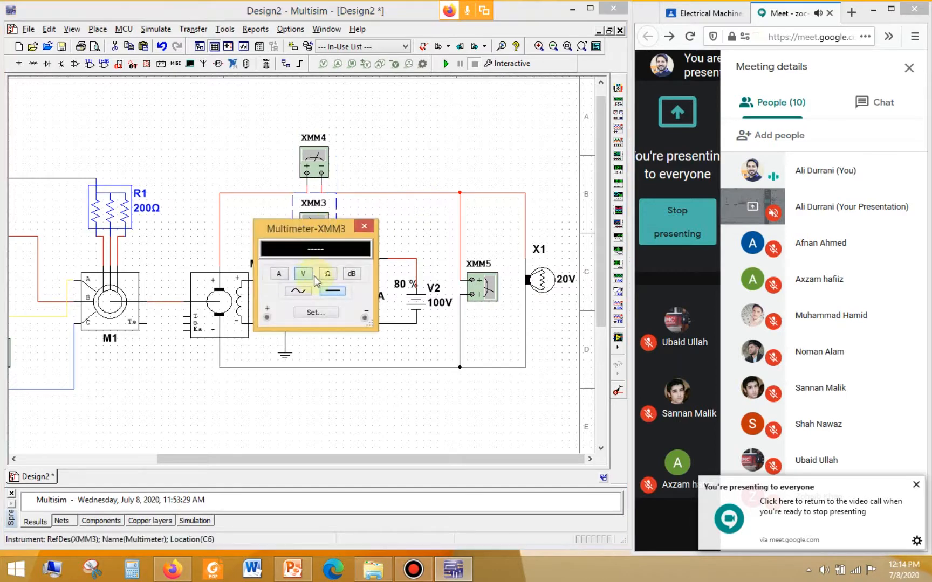
pyautogui.click(284, 276)
pyautogui.click(457, 131)
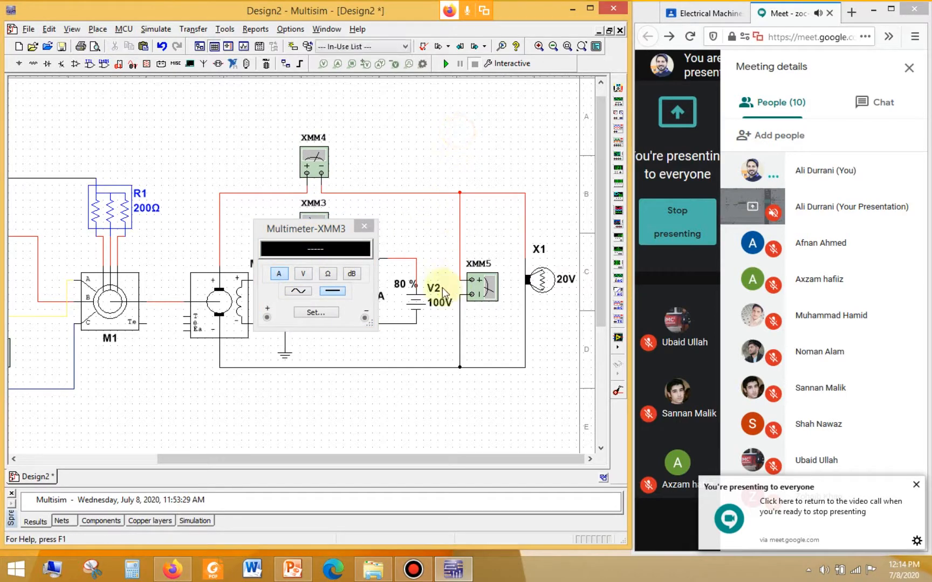
pyautogui.click(365, 228)
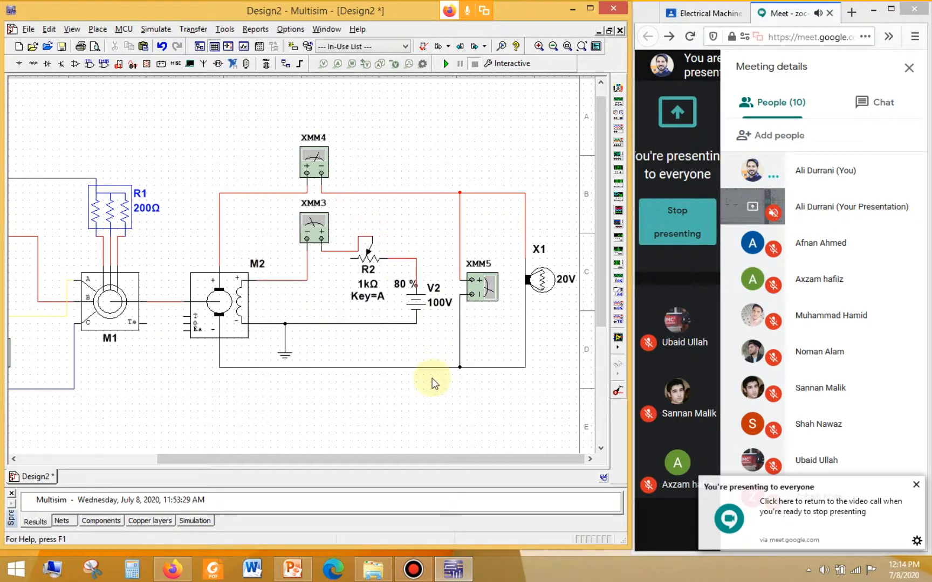
pyautogui.hotkey('ctrl', 's')
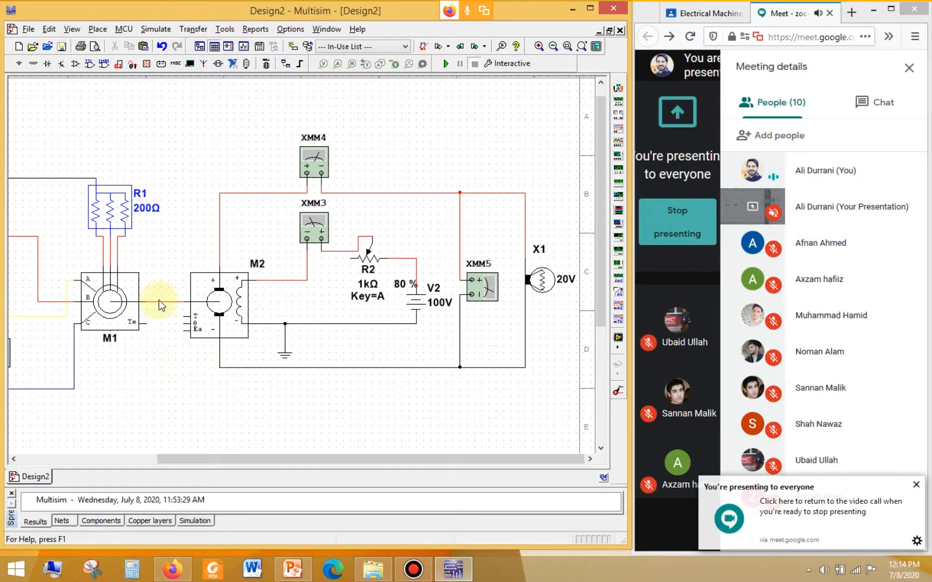
# Step: Draw a short open-ended wire downward from the T output terminal of DC machine M2
pyautogui.click(183, 319)
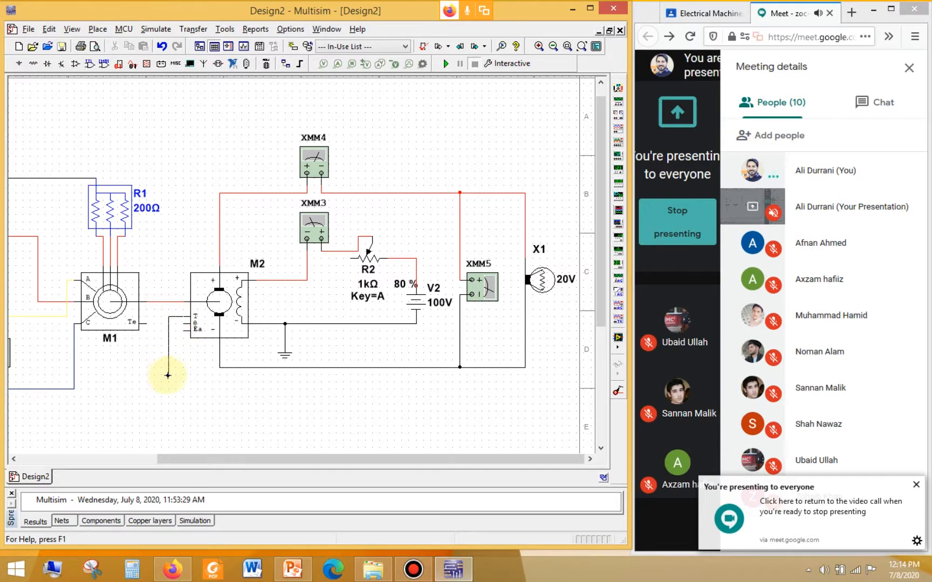
pyautogui.click(168, 374)
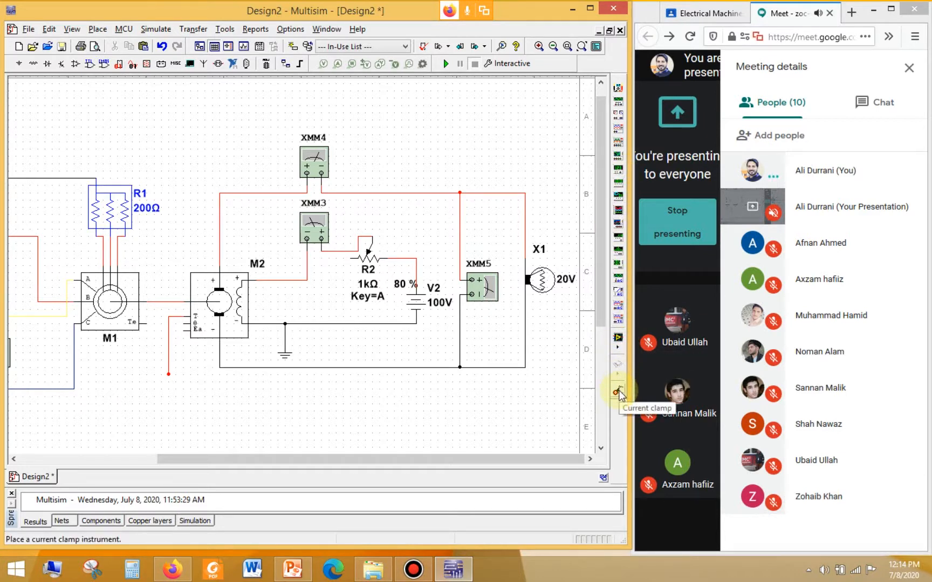
pyautogui.click(618, 355)
pyautogui.click(617, 334)
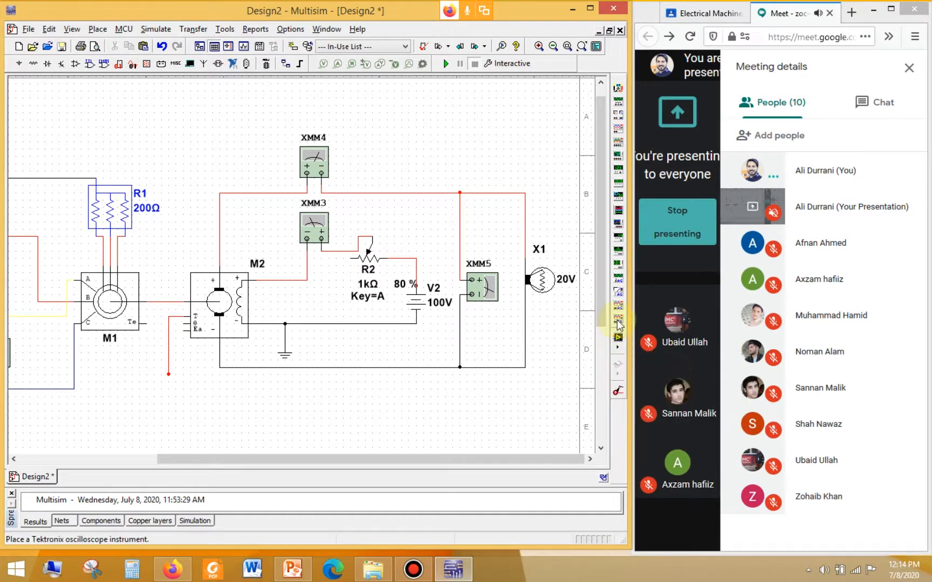
pyautogui.click(551, 411)
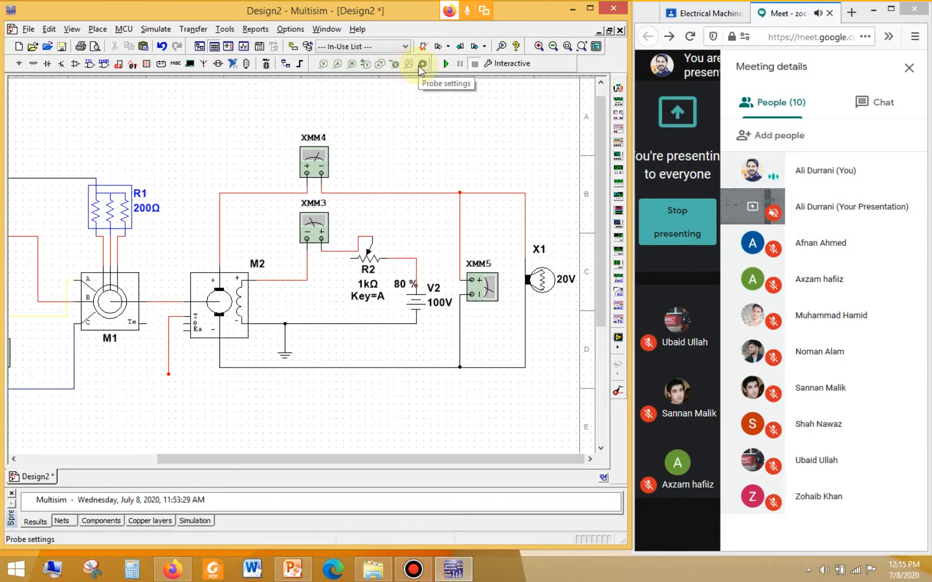
pyautogui.click(380, 66)
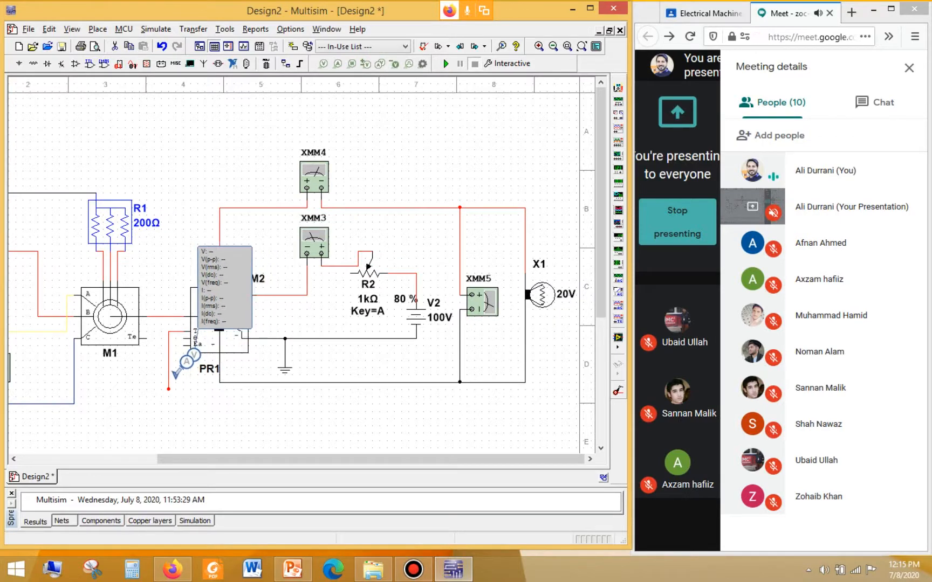
pyautogui.click(167, 378)
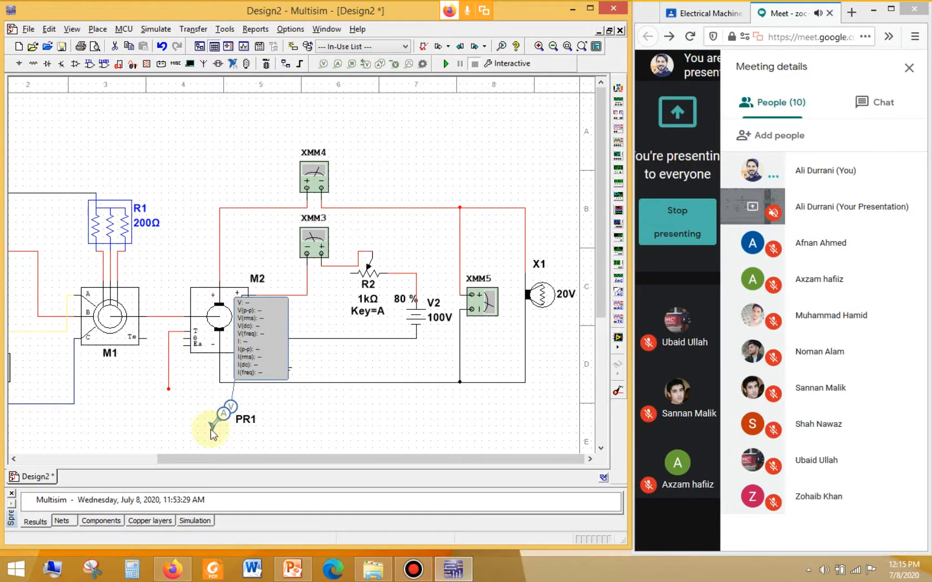
pyautogui.press('Escape')
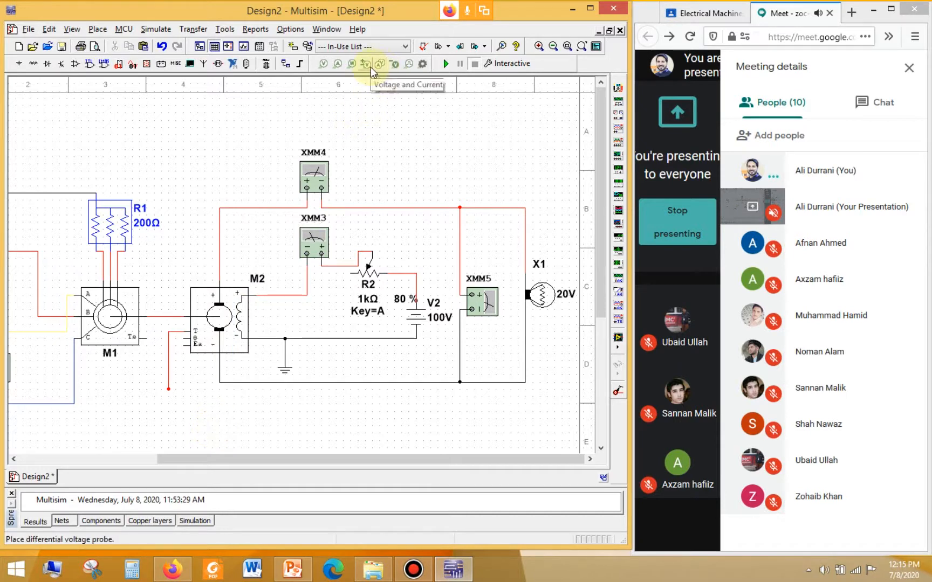
pyautogui.click(325, 64)
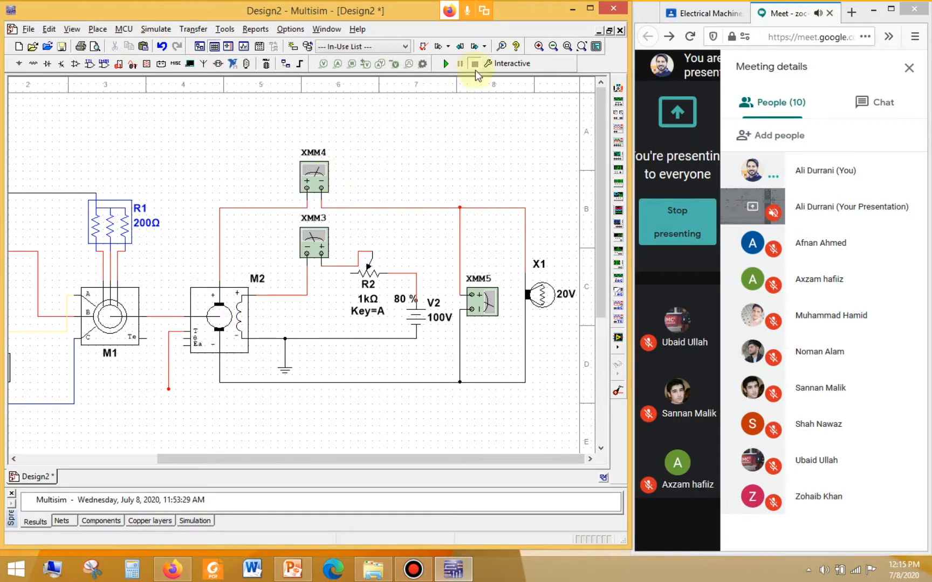
# Step: Set the probe parameter mode to Instantaneous only in the probe settings
pyautogui.click(424, 65)
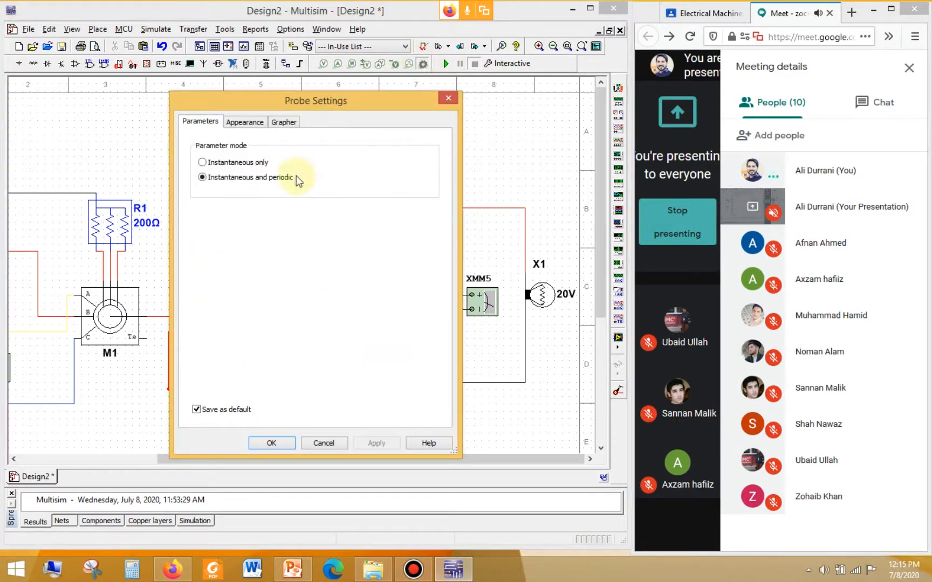
pyautogui.click(258, 163)
pyautogui.click(245, 121)
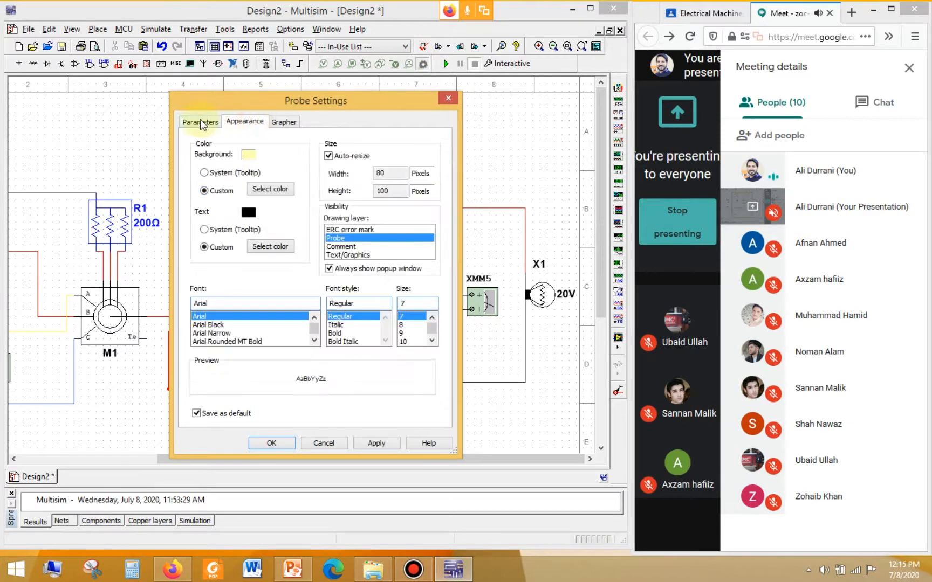
pyautogui.click(277, 123)
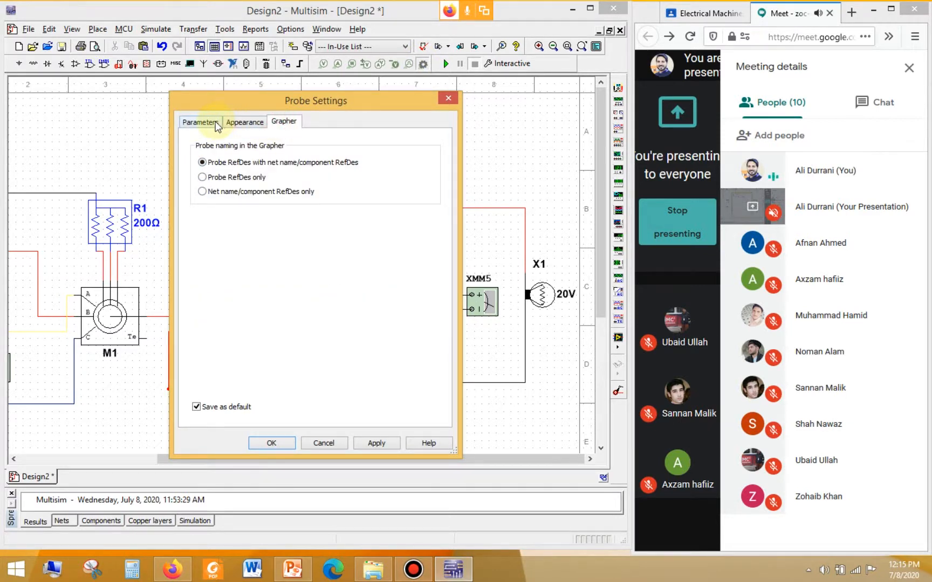
pyautogui.click(216, 123)
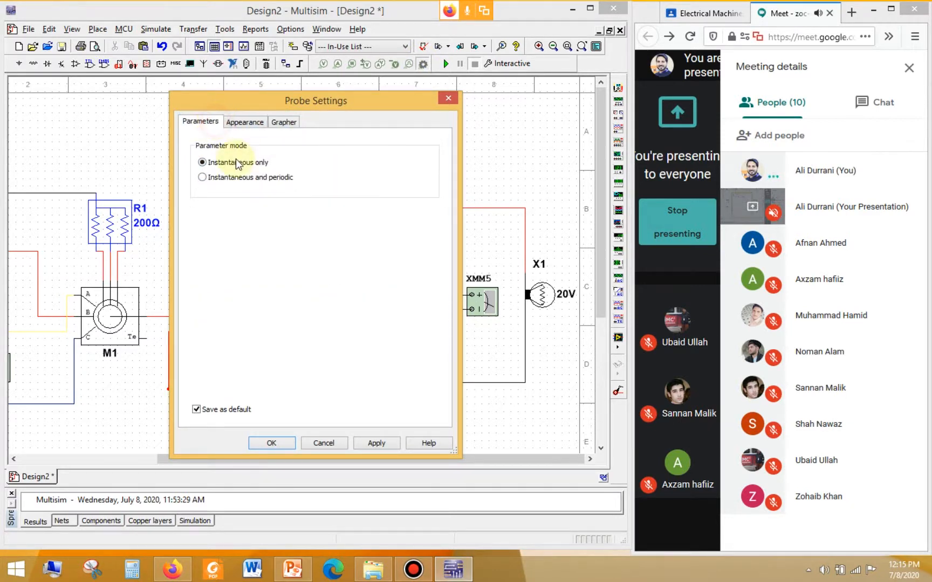
pyautogui.click(272, 441)
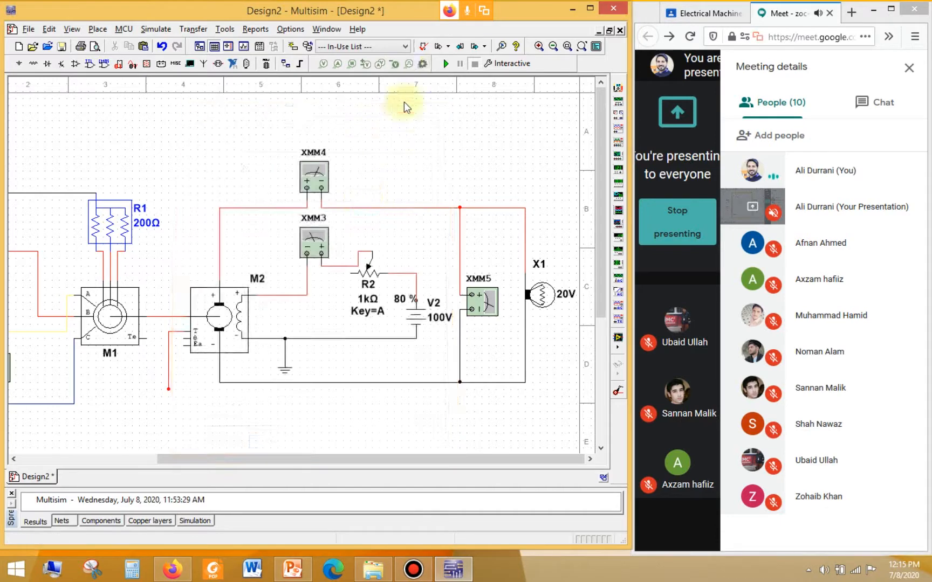
# Step: Place a voltage and current probe on the open wire from M2's T terminal and move its readout box below M2
pyautogui.click(380, 64)
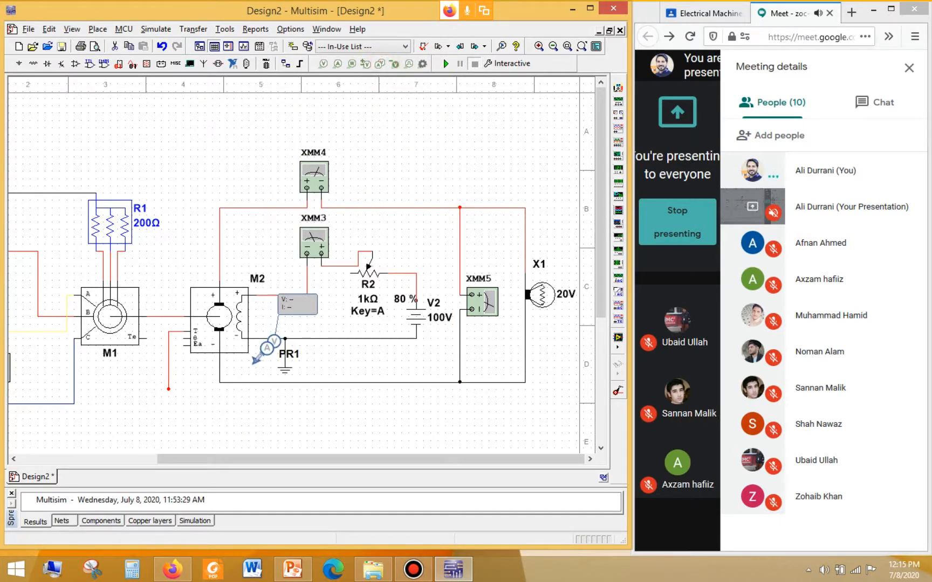
pyautogui.click(168, 373)
pyautogui.click(173, 375)
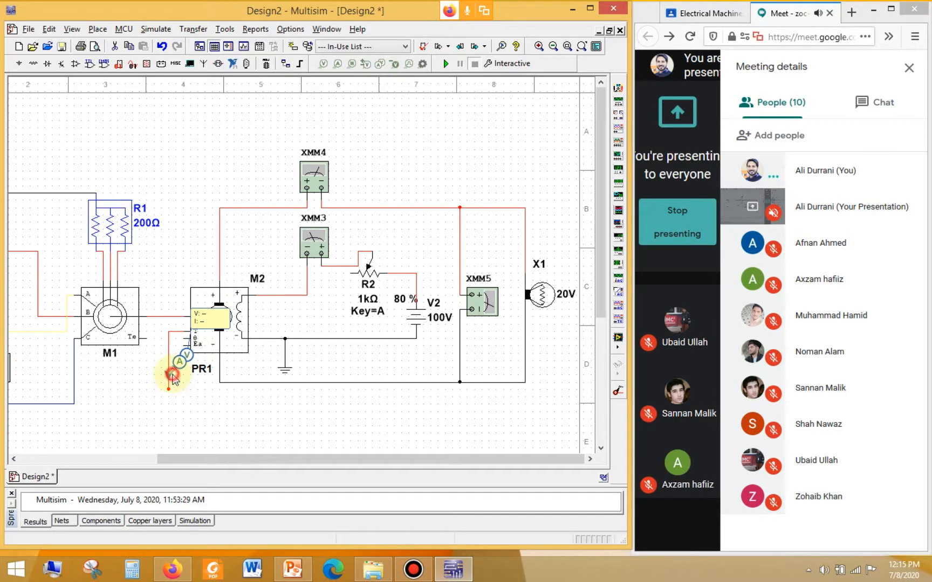
pyautogui.moveTo(207, 323); pyautogui.dragTo(199, 392)
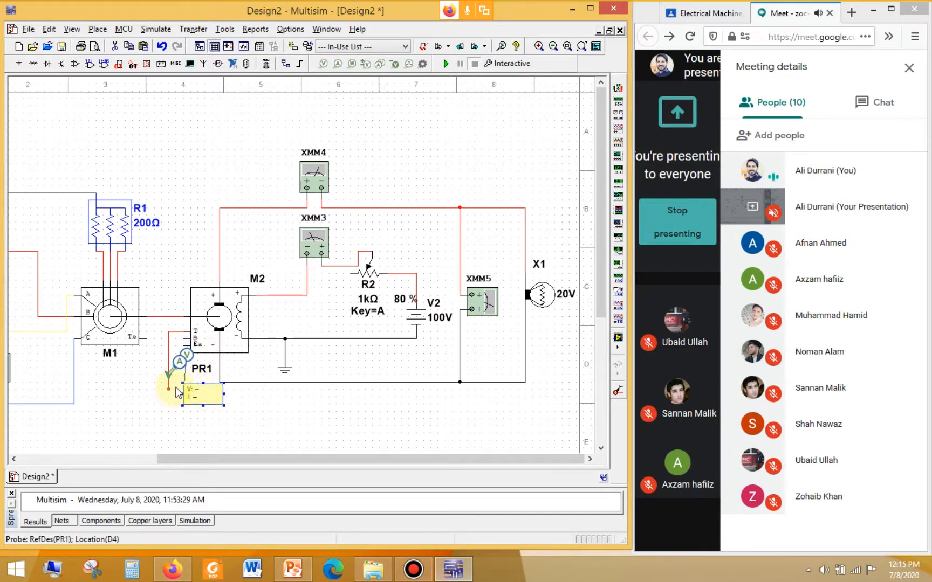
pyautogui.moveTo(201, 400); pyautogui.dragTo(197, 399)
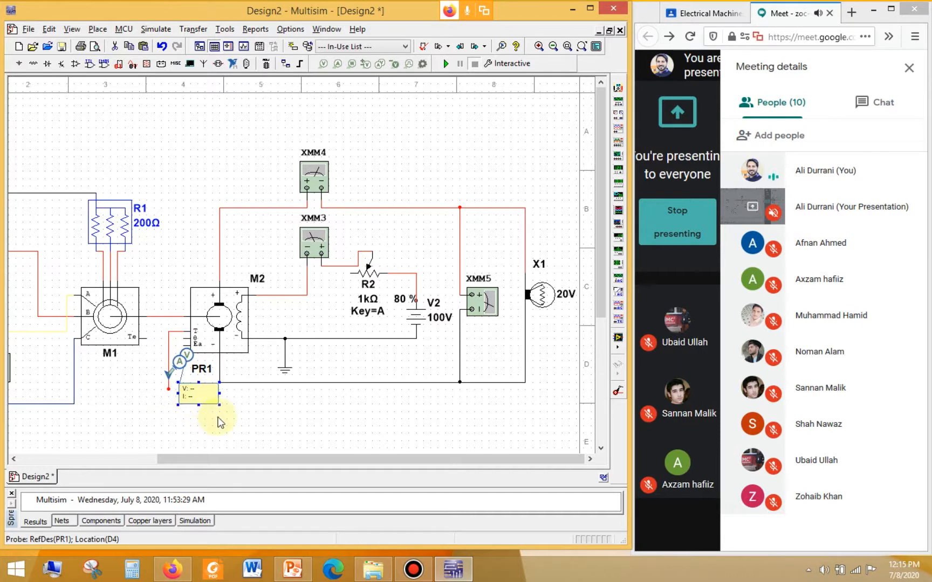
pyautogui.click(233, 156)
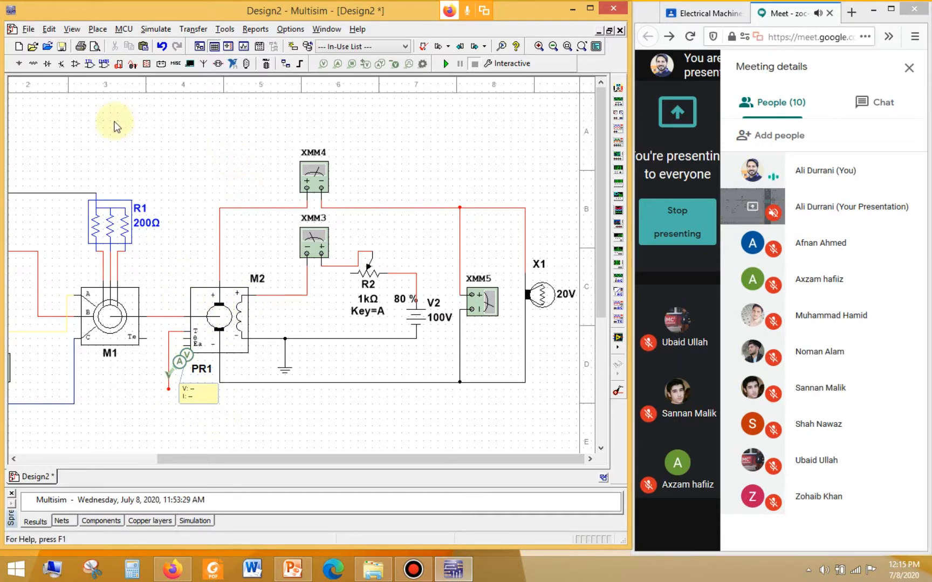
# Step: Place an RPM_TO_RAD_PER_SEC converter from the Electro_Mechanical MOTION_CONTROLLERS family above resistor R1
pyautogui.click(217, 68)
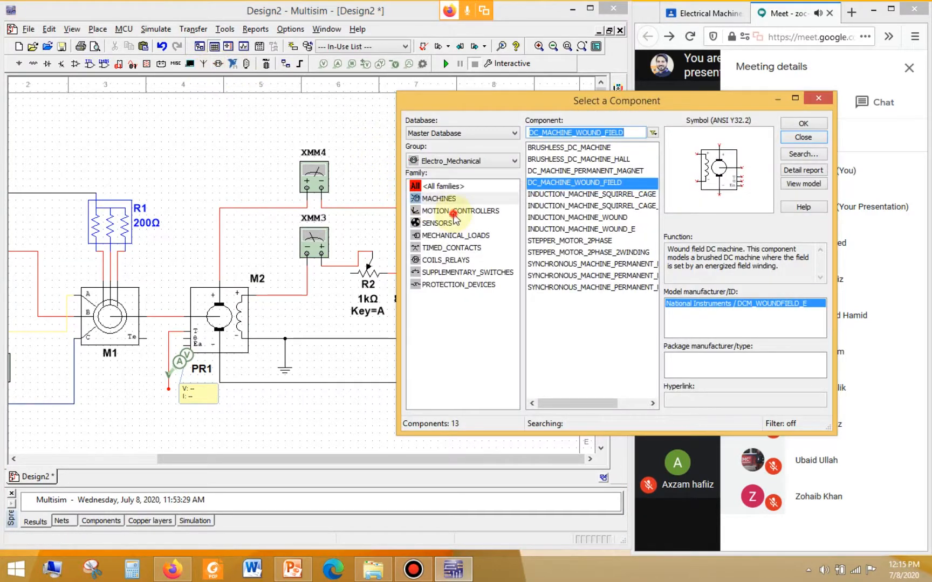
pyautogui.click(453, 213)
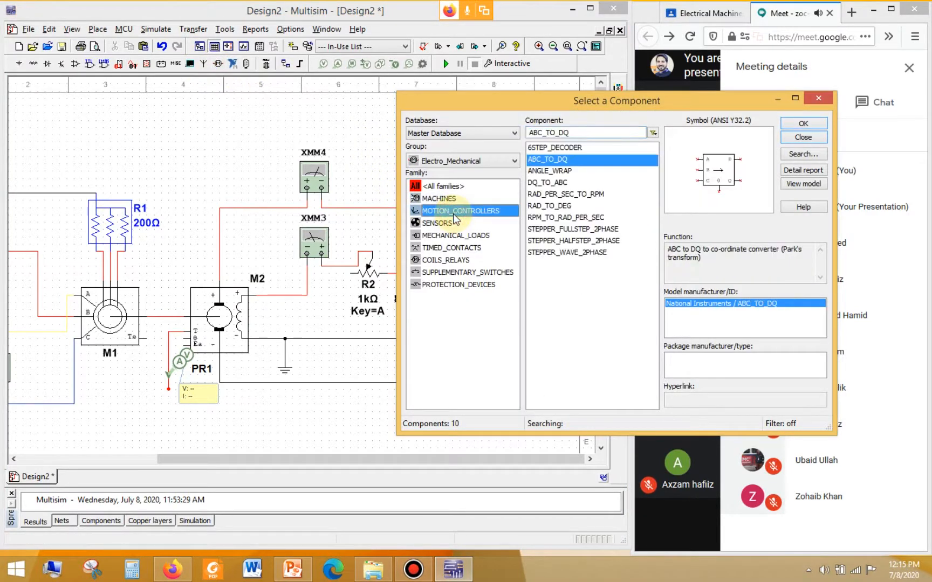
pyautogui.click(584, 219)
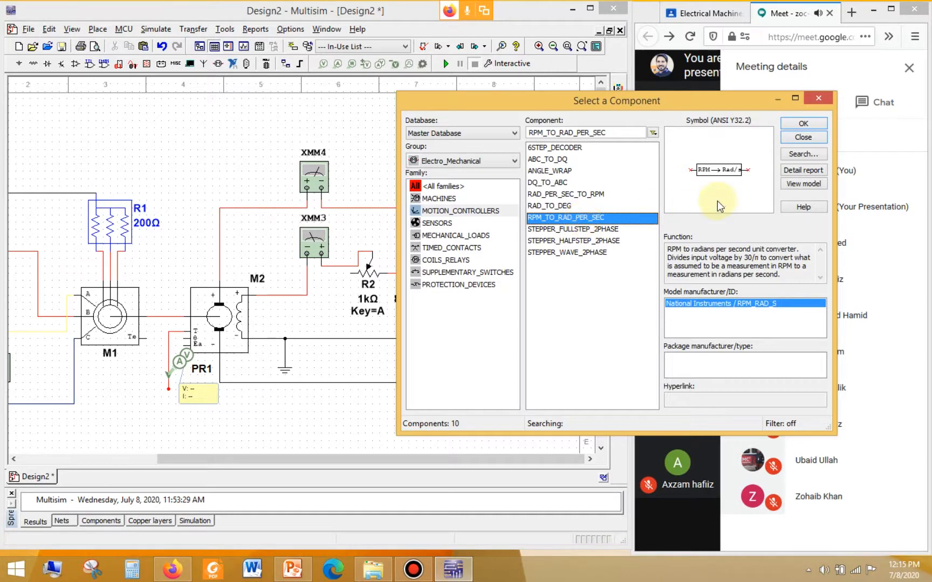
pyautogui.click(802, 125)
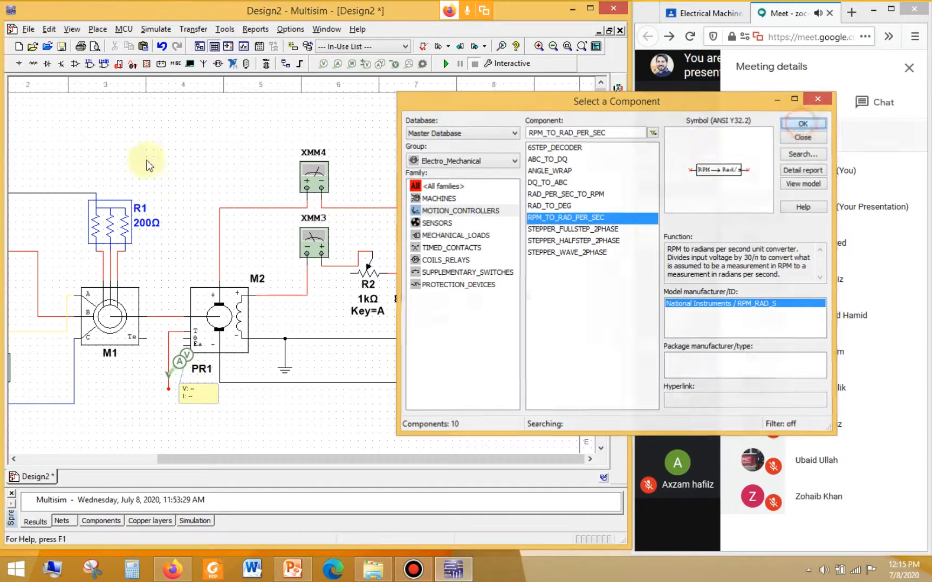
pyautogui.click(130, 162)
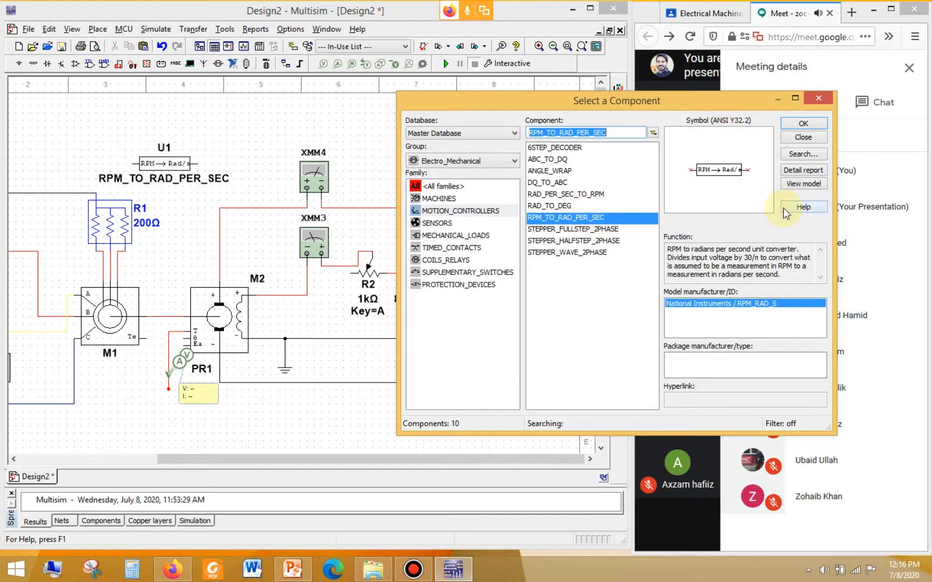
pyautogui.click(804, 137)
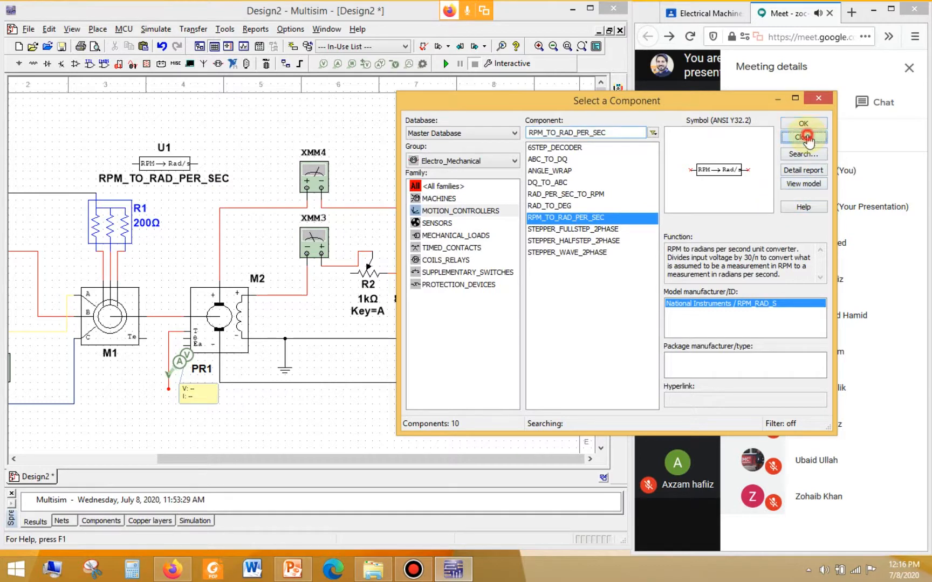
# Step: Flip the RPM_TO_RAD_PER_SEC converter horizontally and move it slightly right, to the area above M2
pyautogui.rightClick(163, 167)
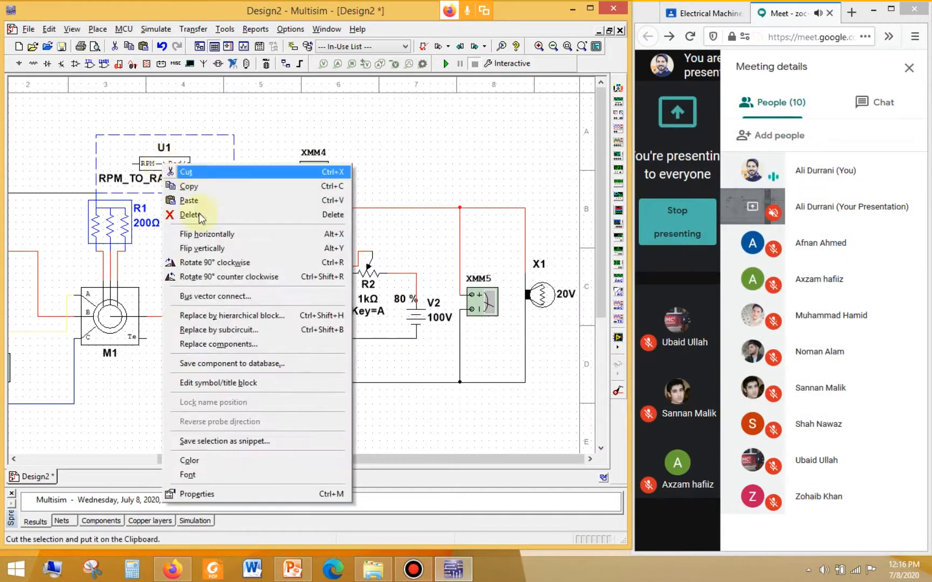
pyautogui.click(219, 234)
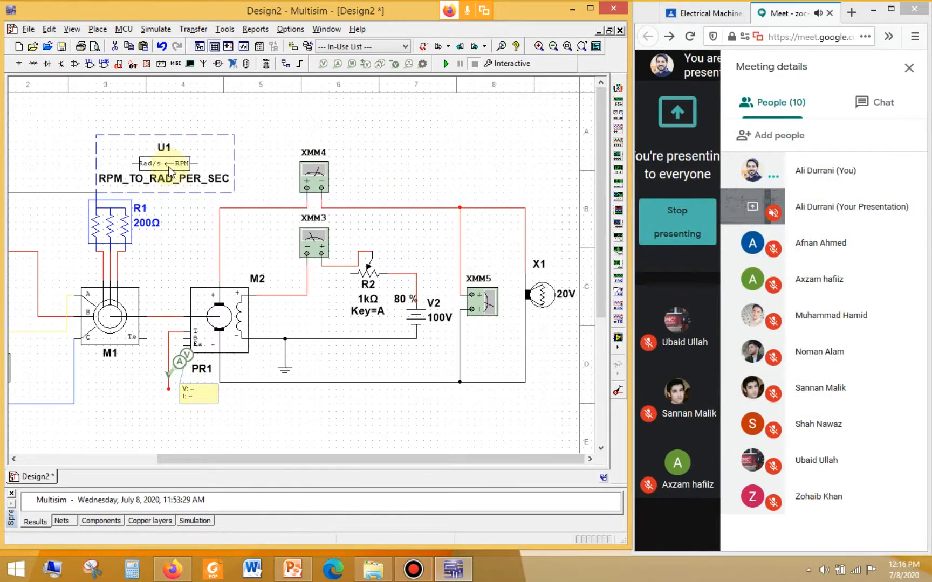
pyautogui.moveTo(169, 171); pyautogui.dragTo(220, 179)
pyautogui.click(185, 251)
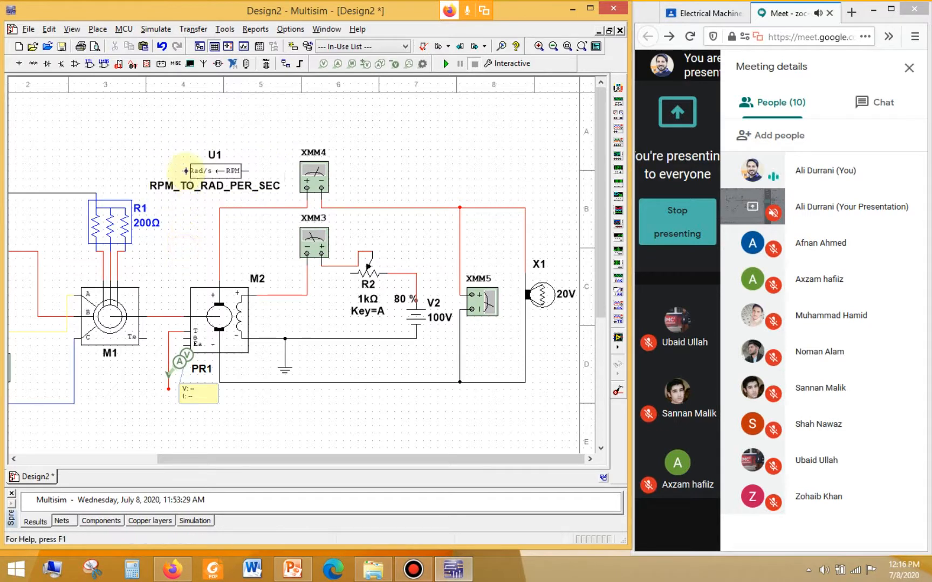
# Step: Wire the converter's Rad/s terminal to the shaft line between M1 and M2, and draw an open-ended wire upward from its RPM terminal
pyautogui.click(185, 171)
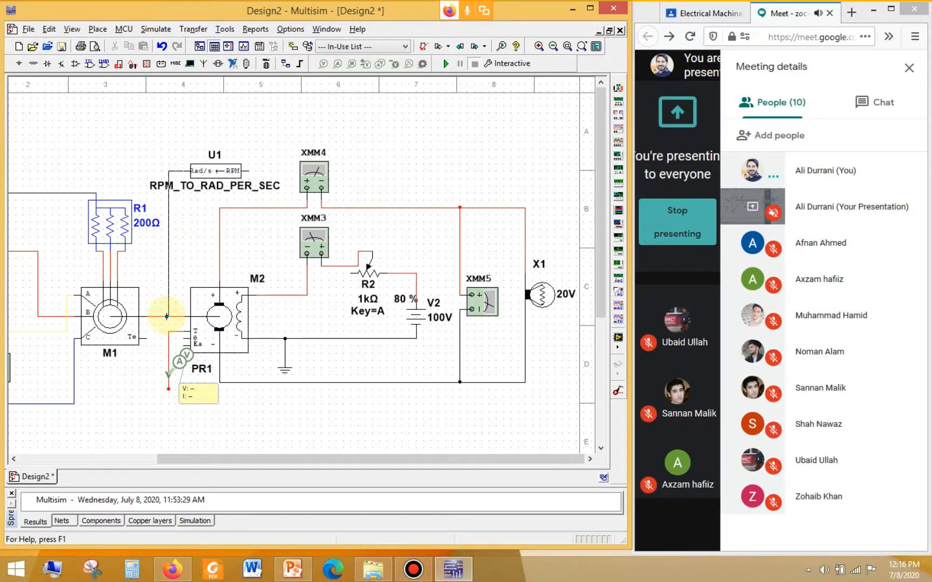
pyautogui.click(168, 316)
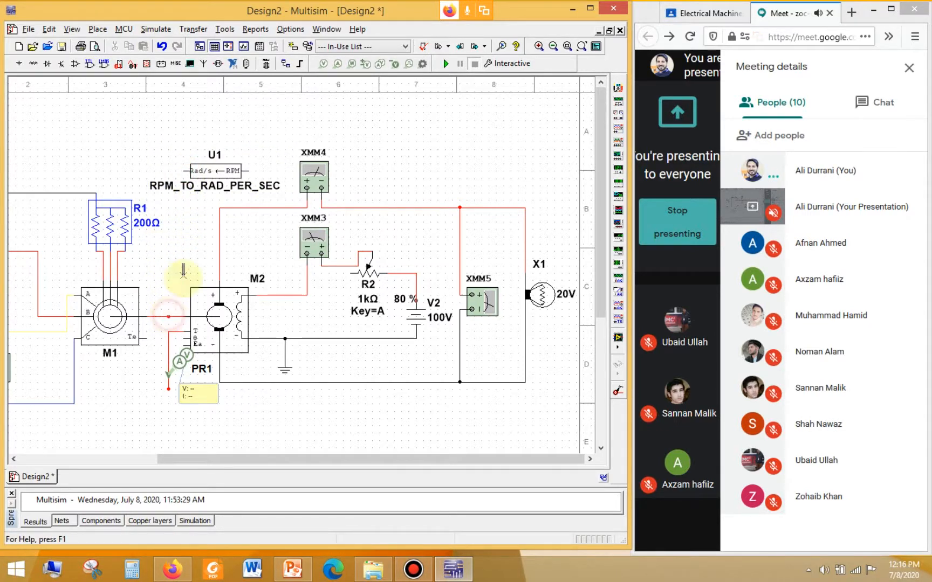
pyautogui.click(250, 170)
pyautogui.doubleClick(248, 142)
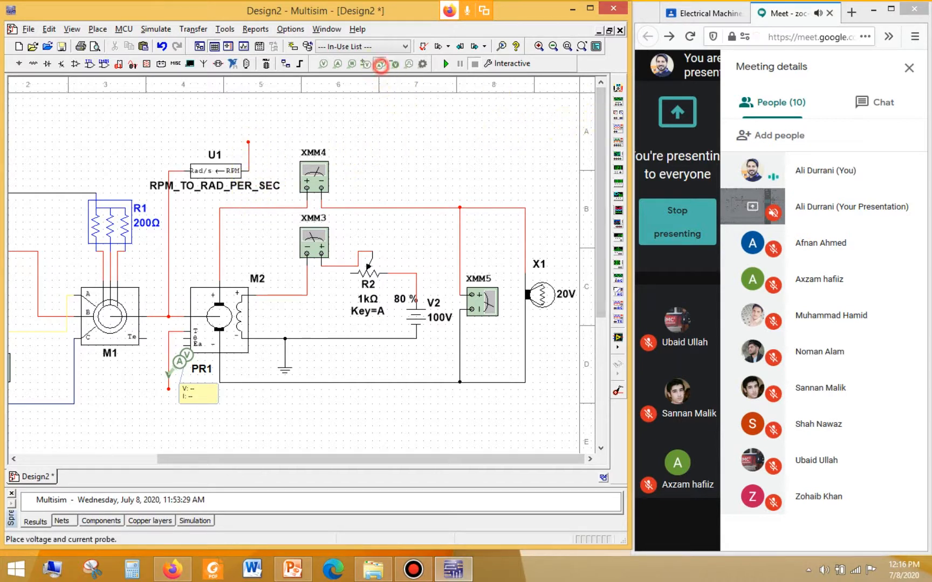
pyautogui.click(380, 64)
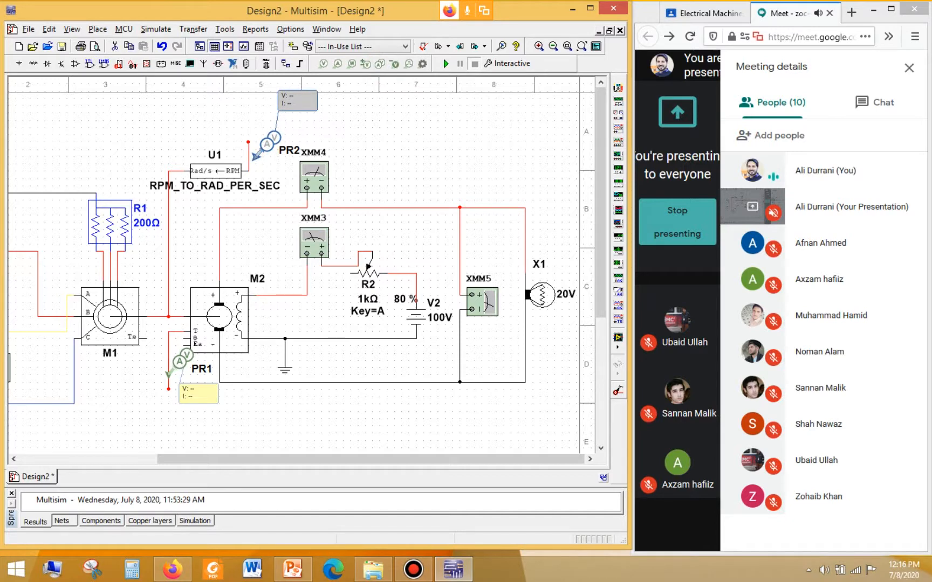
pyautogui.click(252, 159)
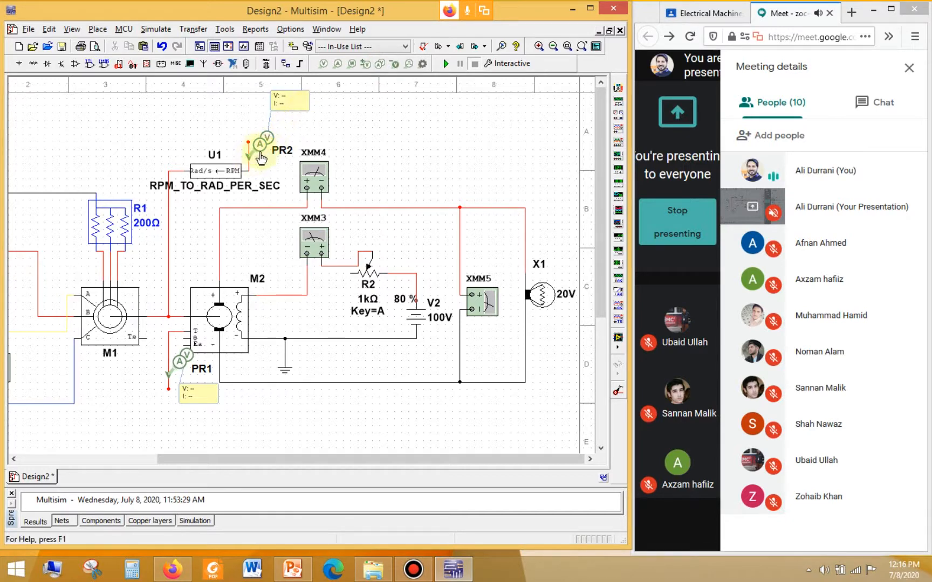
pyautogui.rightClick(250, 158)
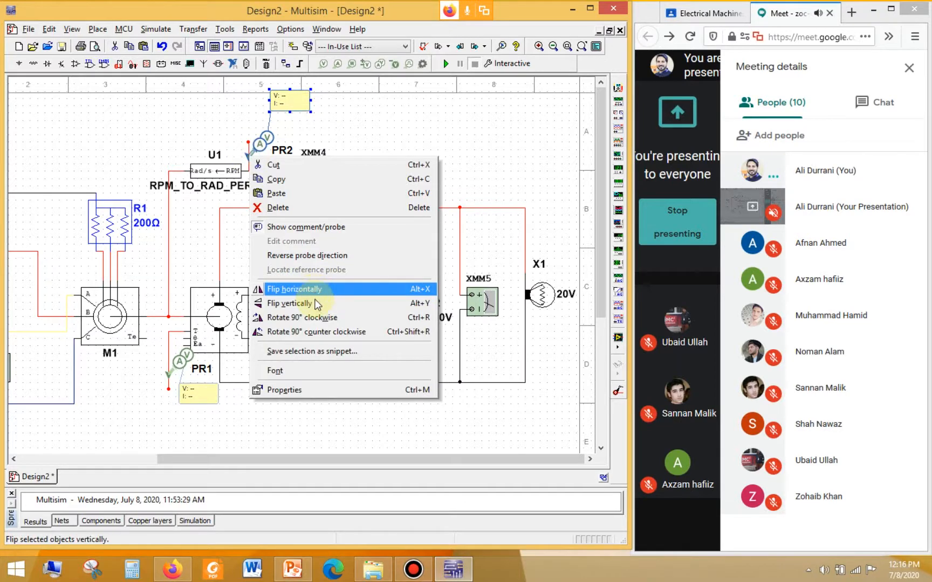
pyautogui.click(354, 93)
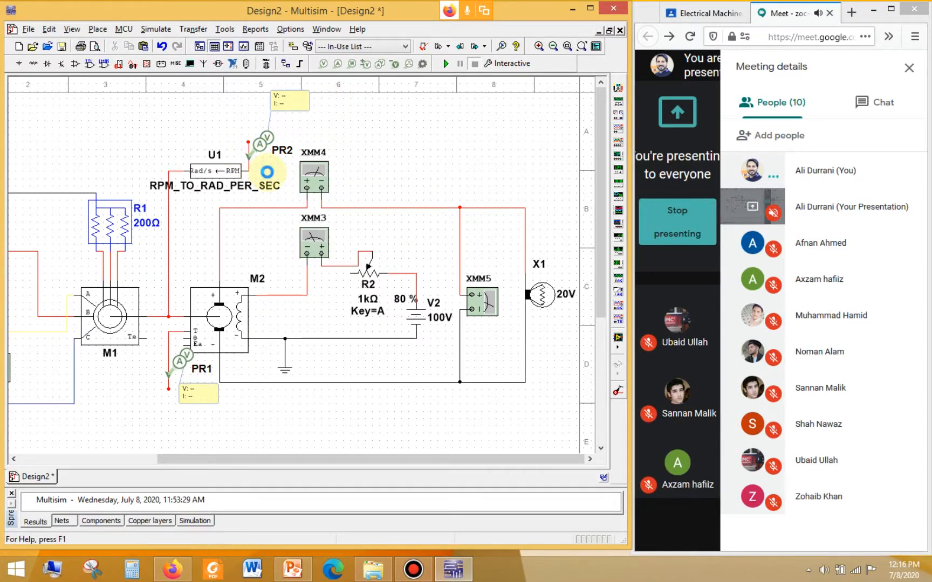
pyautogui.hotkey('ctrl', 'z')
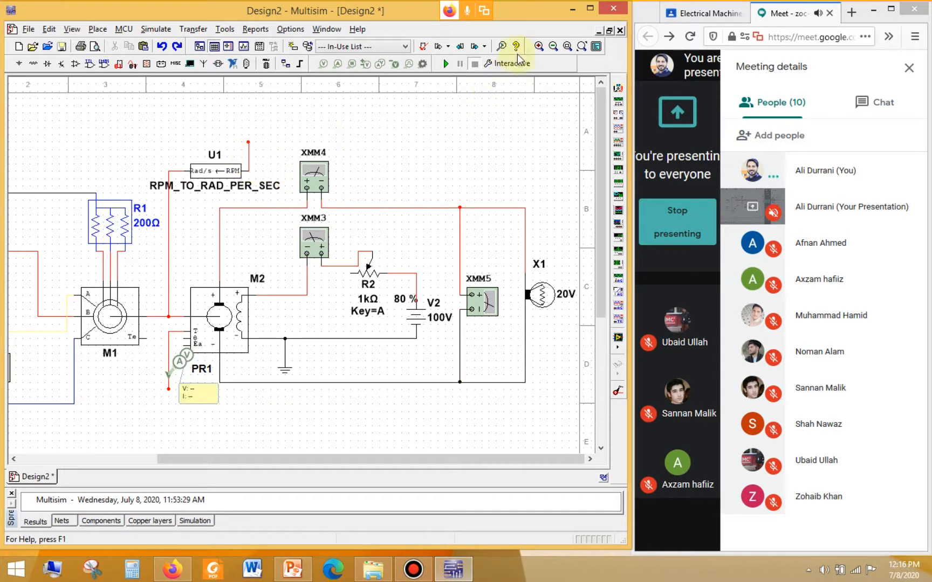
# Step: Place a voltage and current probe on the open wire from U1's RPM terminal and move its readout box beside the probe
pyautogui.click(382, 64)
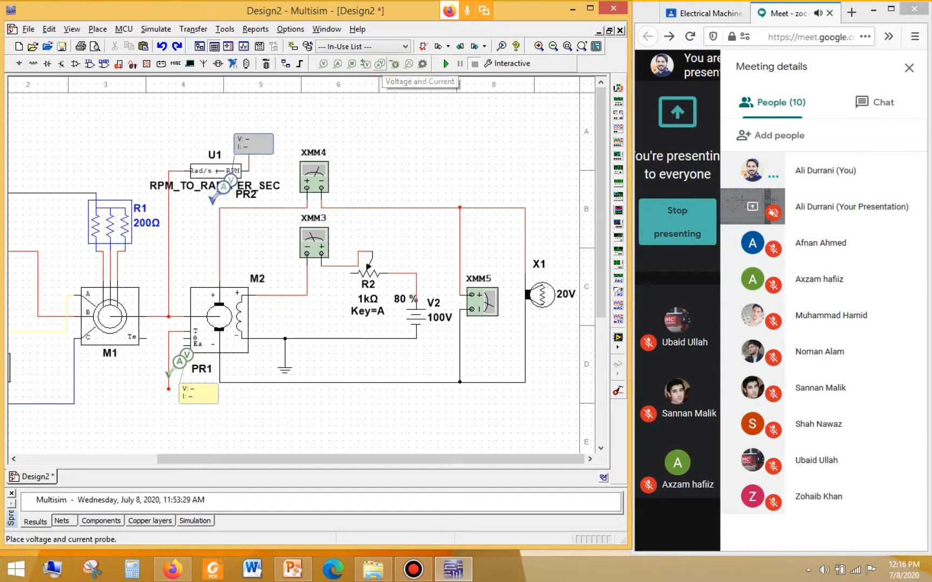
pyautogui.click(248, 157)
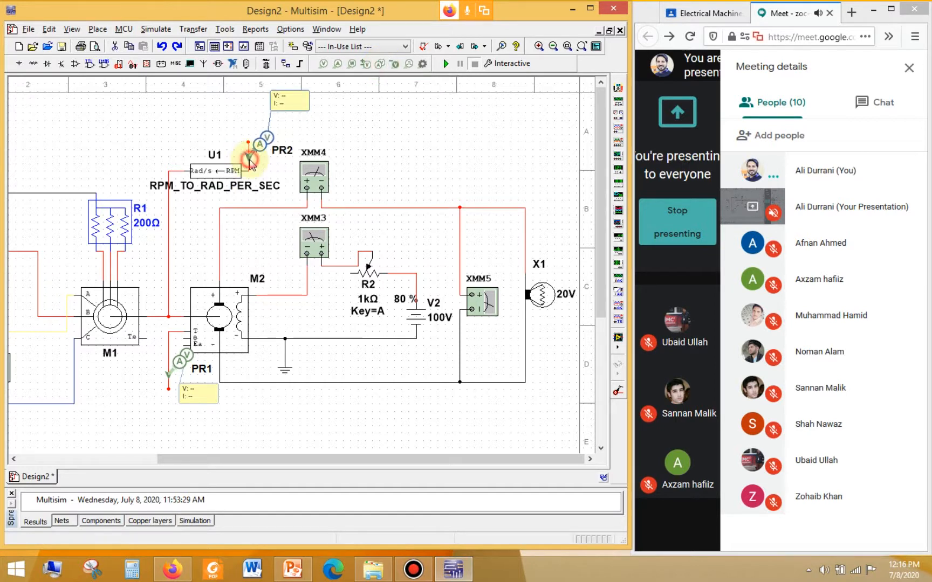
pyautogui.moveTo(300, 98)
pyautogui.mouseDown()
pyautogui.moveTo(303, 138)
pyautogui.moveTo(309, 133)
pyautogui.mouseUp()
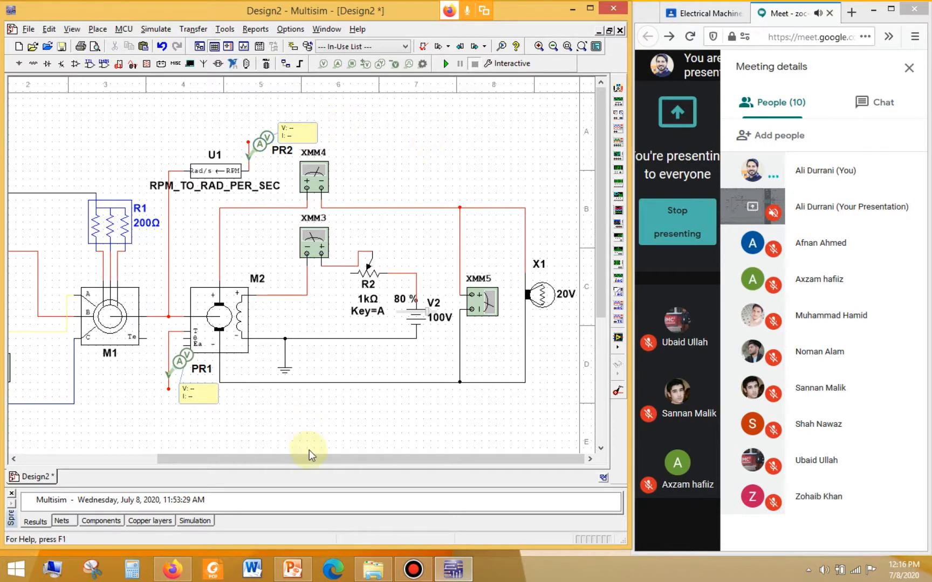
# Step: Consult the Motor-Generator Rating slide in PowerPoint, then set induction machine M1's number of pole pairs to 4 in Multisim
pyautogui.moveTo(316, 461); pyautogui.dragTo(216, 460)
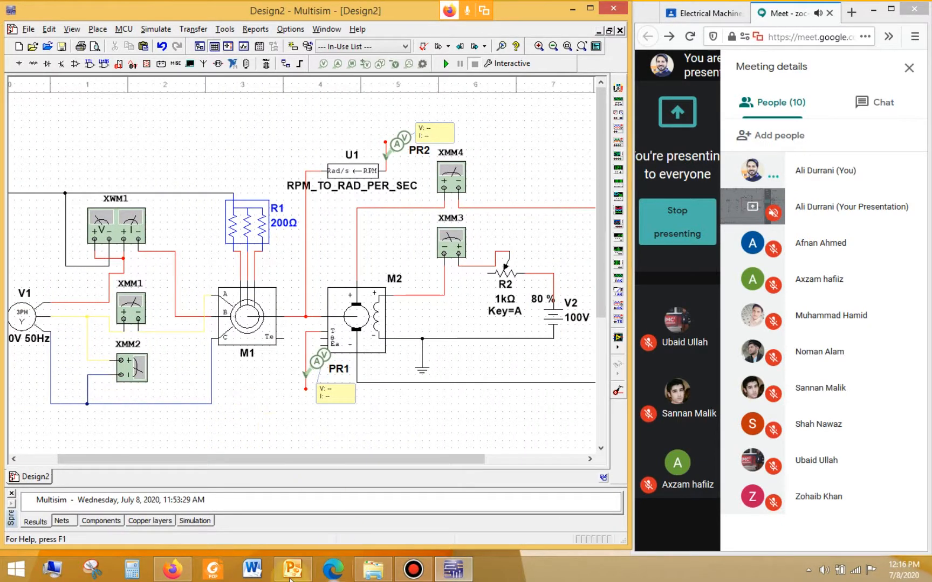
pyautogui.click(291, 569)
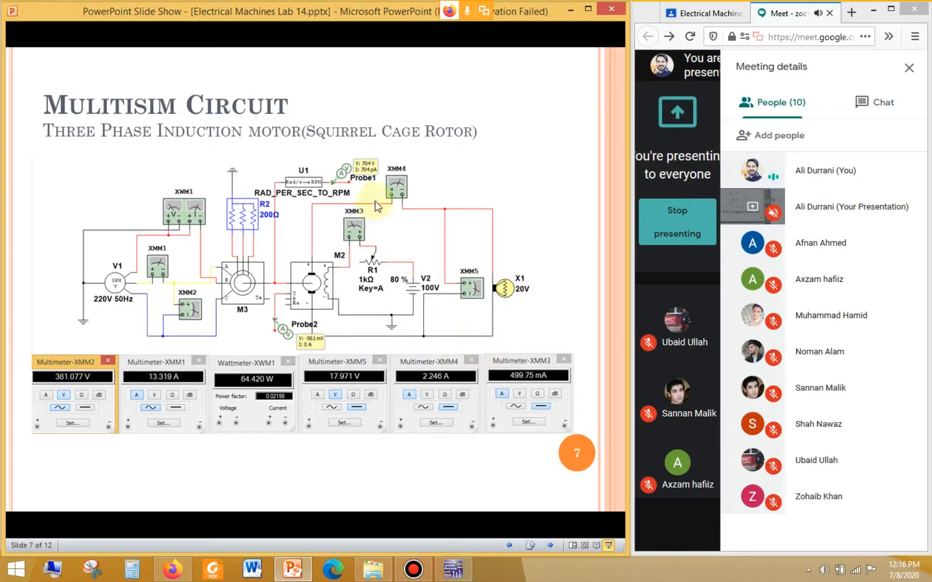
pyautogui.click(424, 337)
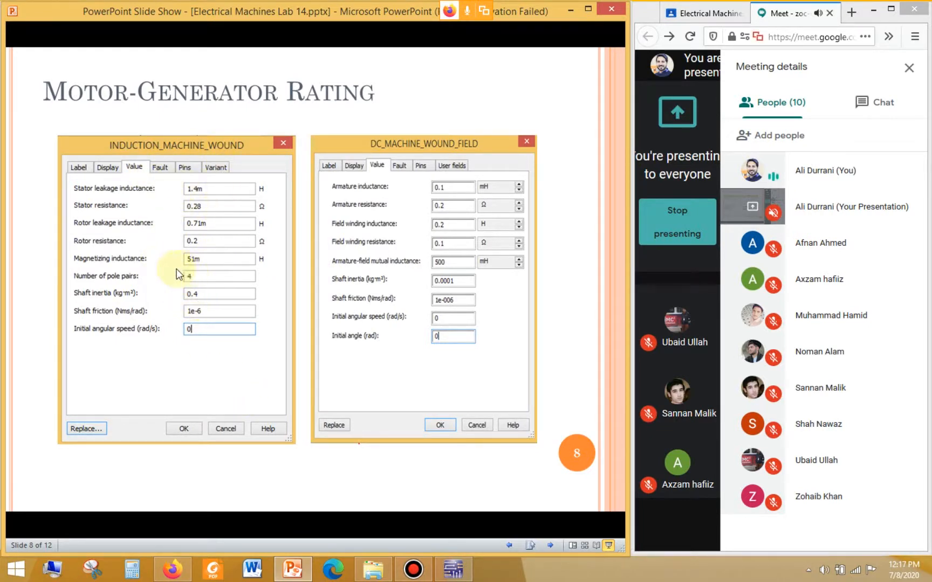
pyautogui.click(296, 566)
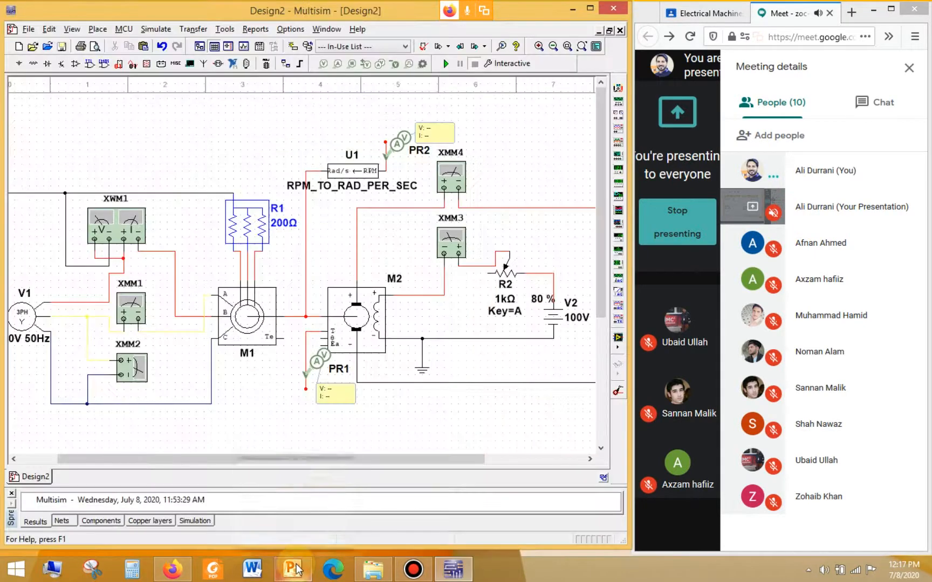
pyautogui.doubleClick(248, 322)
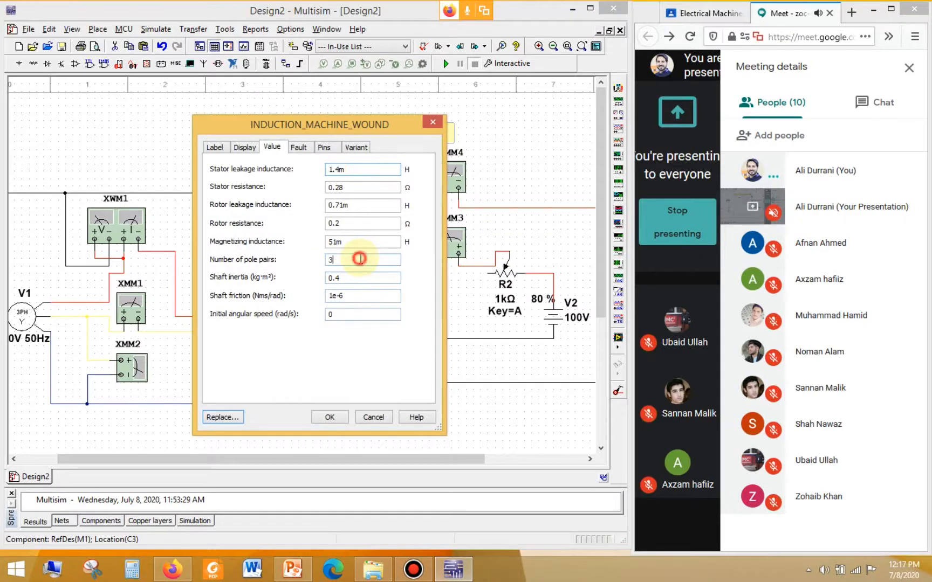
pyautogui.moveTo(359, 259); pyautogui.dragTo(298, 255)
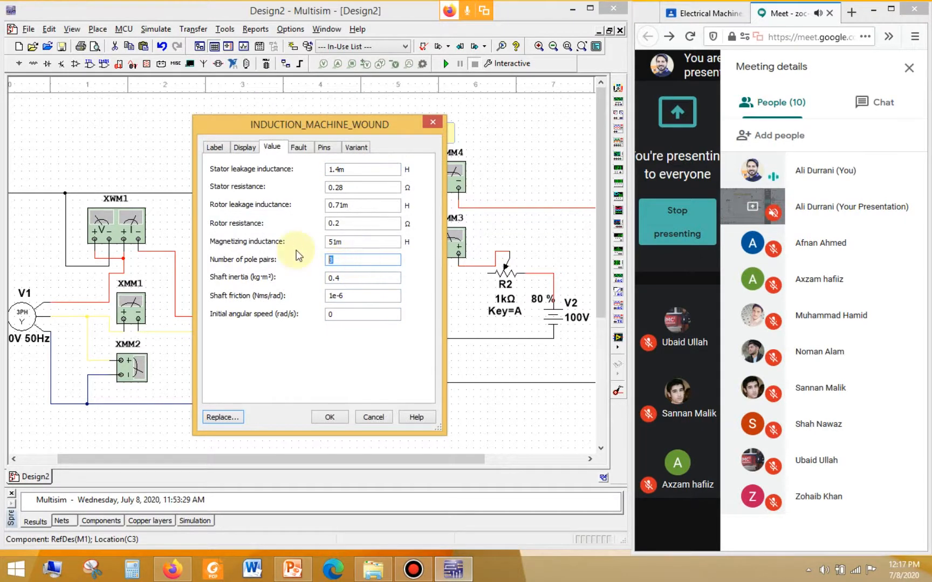
pyautogui.write('4')
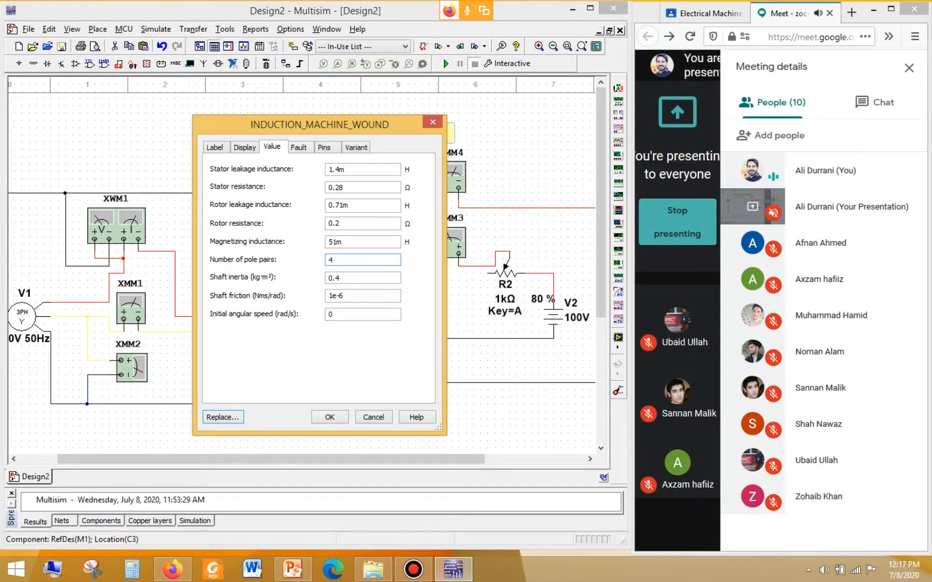
pyautogui.click(329, 419)
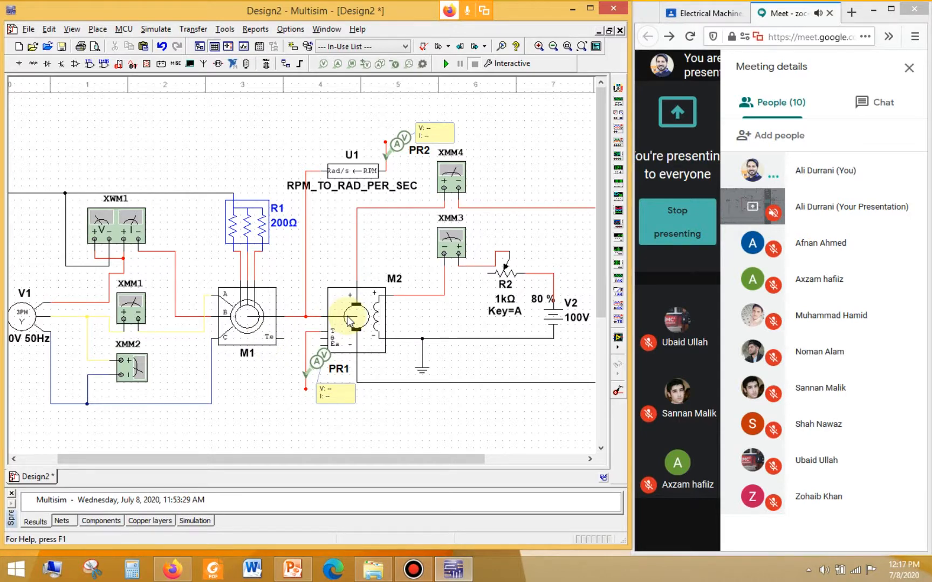
# Step: Set DC machine M2's armature-field mutual inductance to 500m H, checking it against the PowerPoint rating slide, and save the design
pyautogui.doubleClick(347, 322)
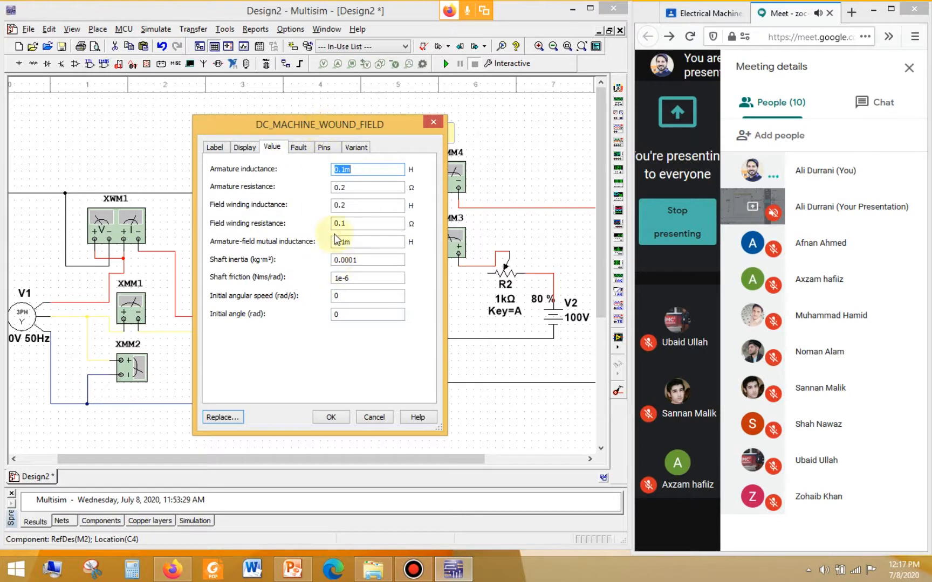
pyautogui.click(355, 243)
pyautogui.doubleClick(355, 243)
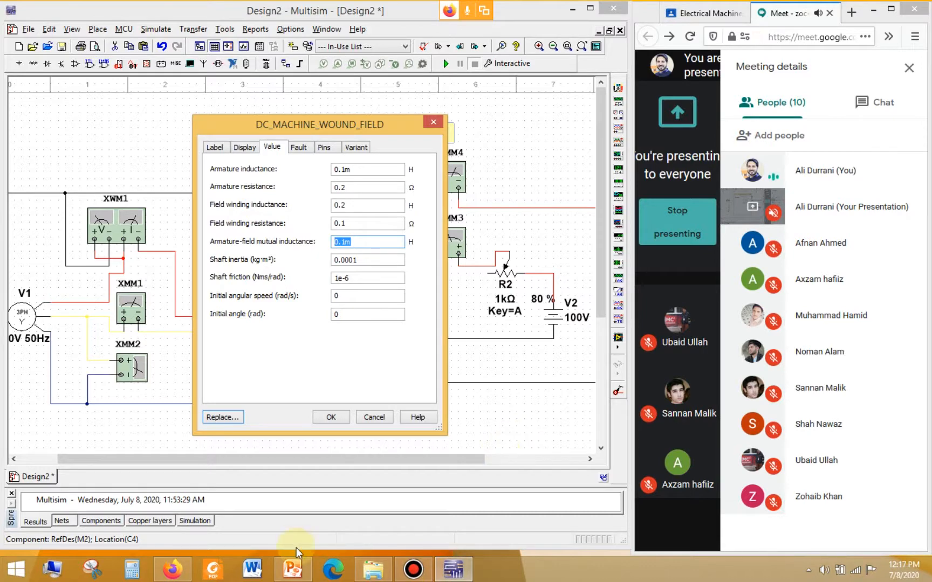
pyautogui.click(293, 569)
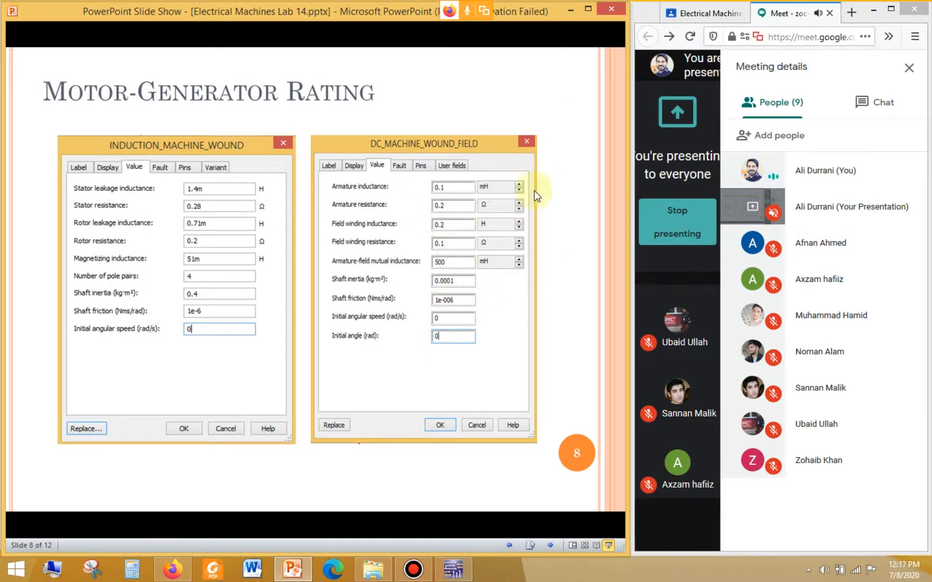
pyautogui.click(572, 9)
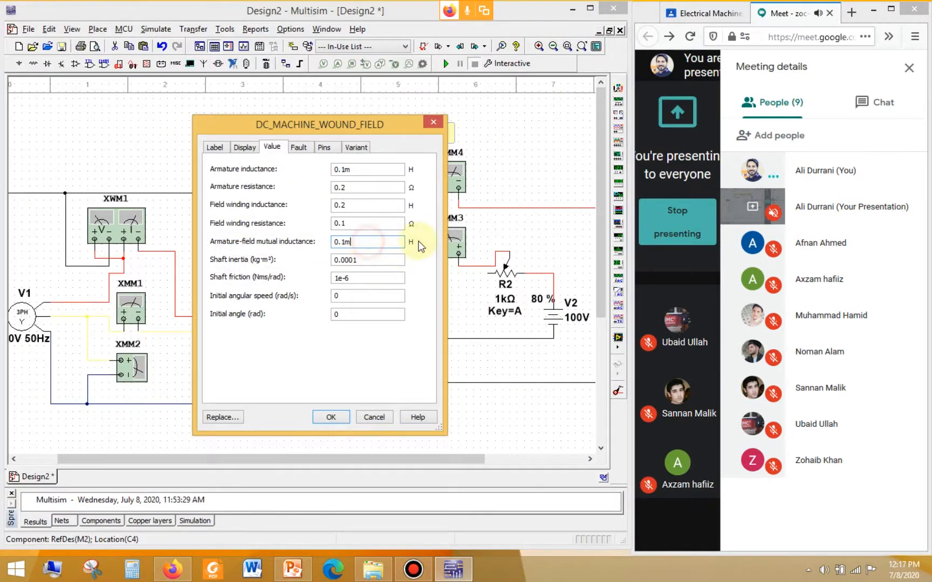
pyautogui.click(349, 242)
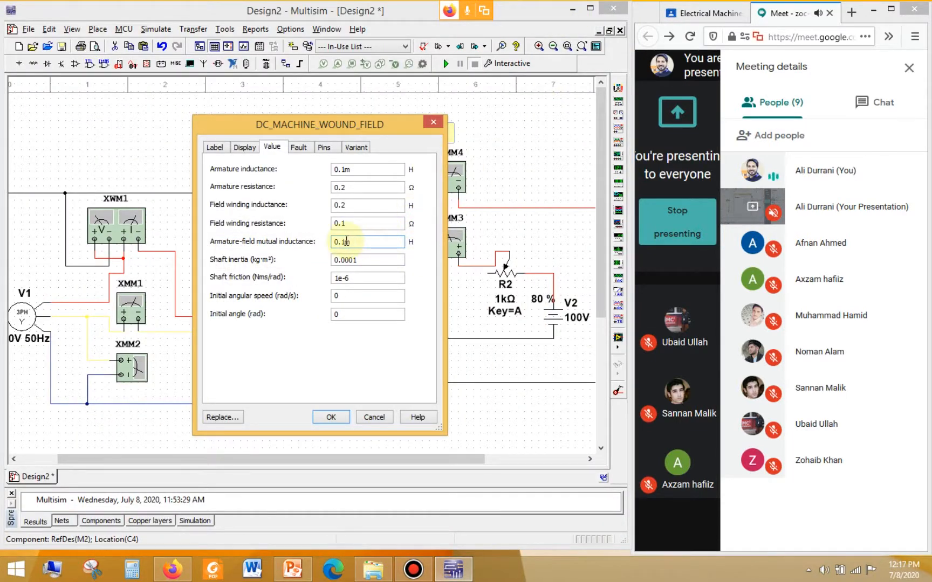
pyautogui.moveTo(347, 241); pyautogui.dragTo(323, 241)
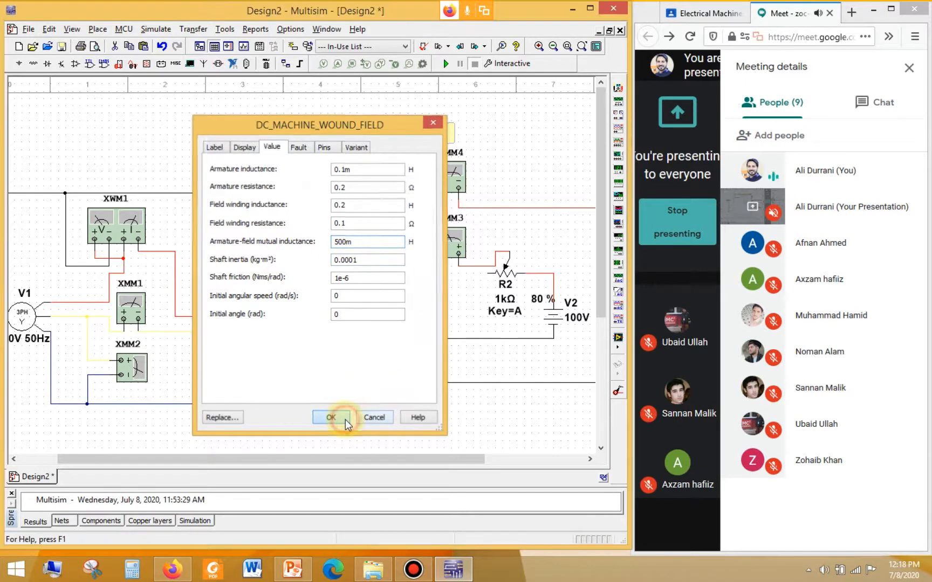
pyautogui.click(330, 417)
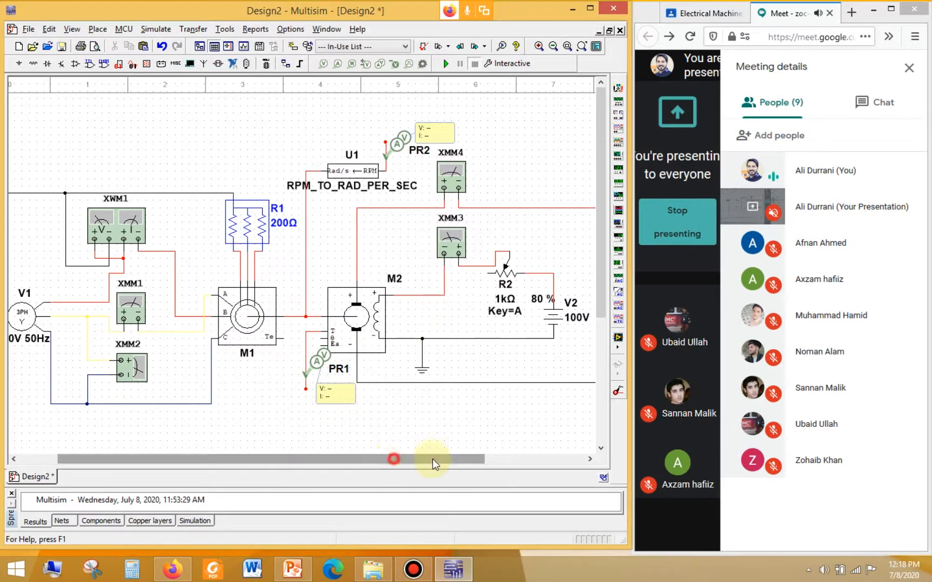
pyautogui.moveTo(431, 461); pyautogui.dragTo(378, 473)
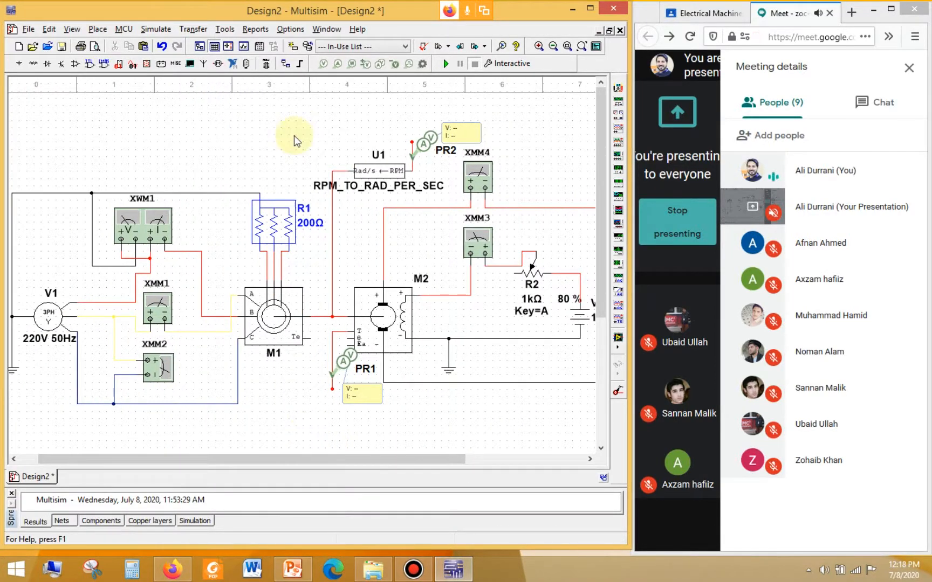
pyautogui.hotkey('ctrl', 's')
# Step: Open the readout windows of multimeters XMM2 and XMM1 and wattmeter XWM1, and arrange them below the supply side of the circuit
pyautogui.scroll(-3, 601, 232)
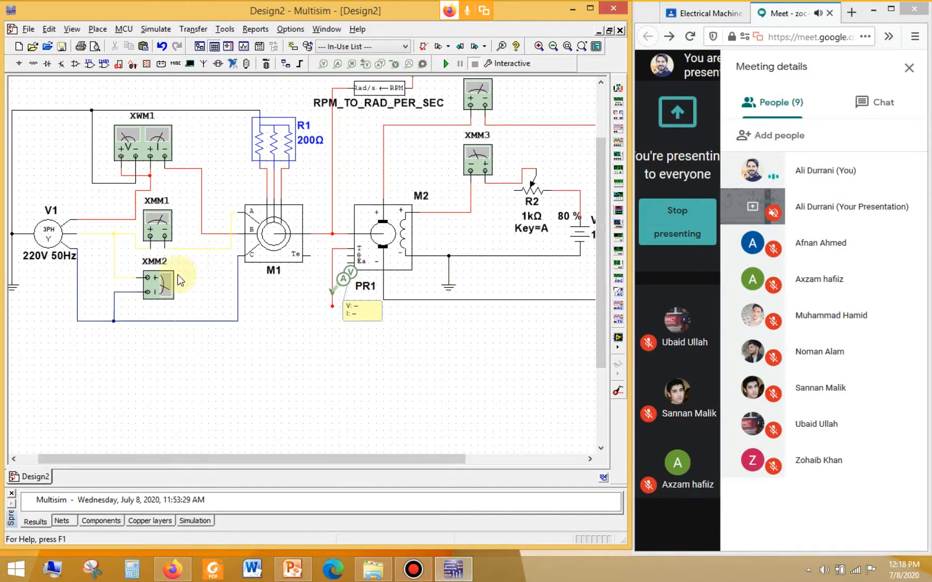
pyautogui.doubleClick(154, 283)
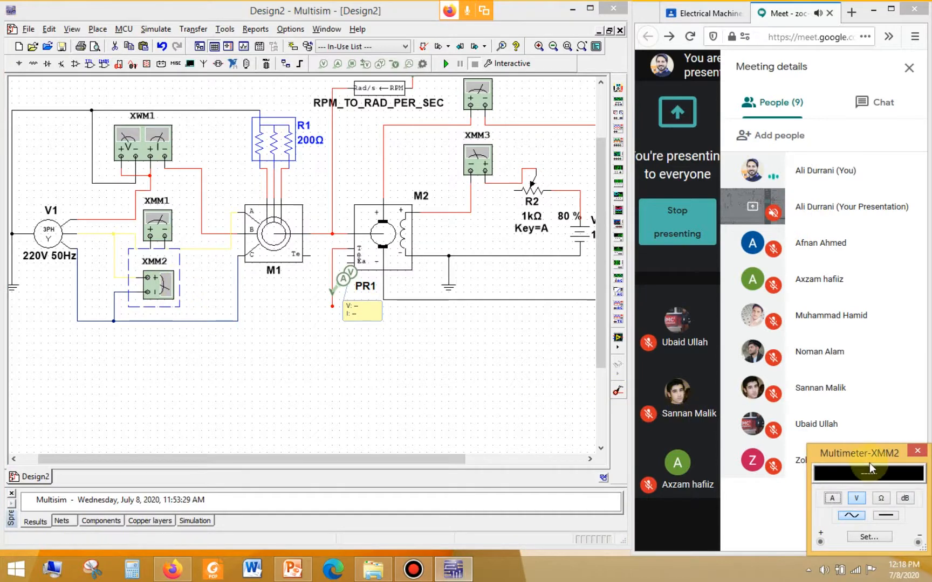
pyautogui.moveTo(869, 466); pyautogui.dragTo(78, 349)
pyautogui.click(157, 230)
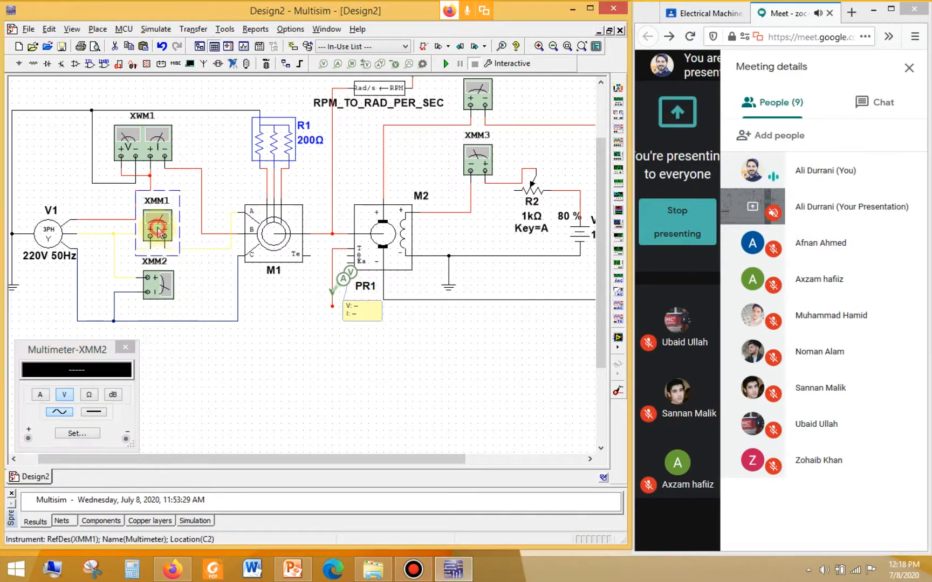
pyautogui.doubleClick(158, 229)
pyautogui.moveTo(844, 457); pyautogui.dragTo(183, 356)
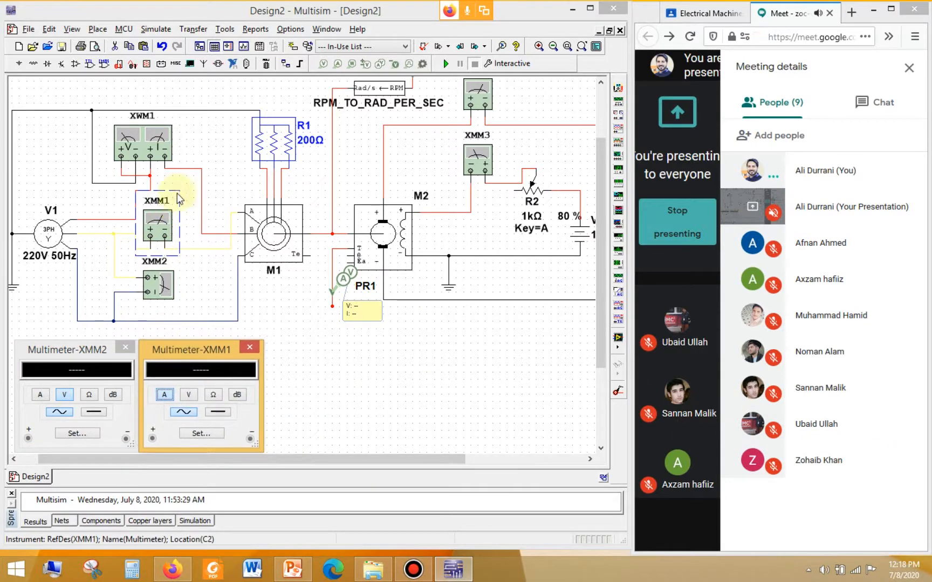
pyautogui.doubleClick(148, 144)
pyautogui.moveTo(863, 456); pyautogui.dragTo(126, 457)
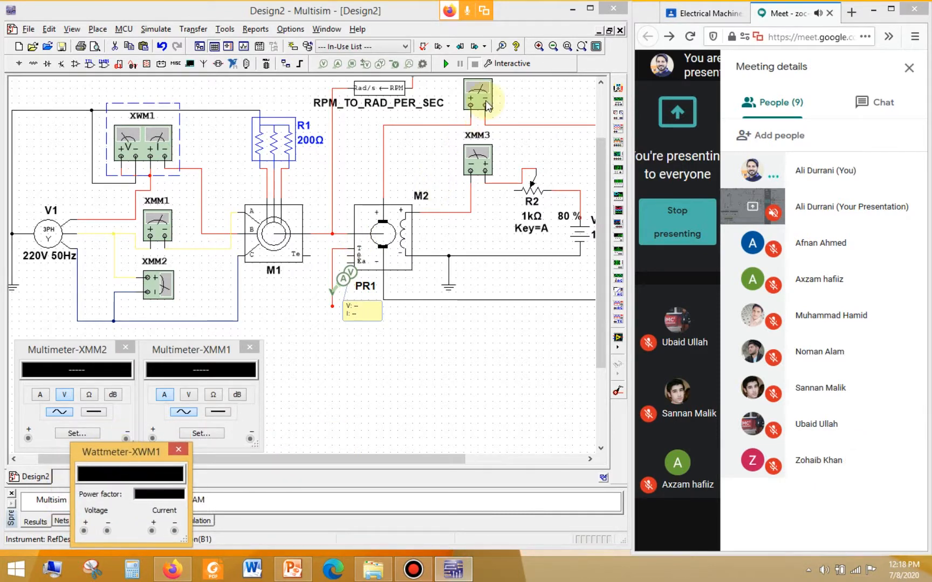
# Step: Open the readout windows of multimeters XMM3, XMM4 and XMM5 and arrange them in a row beside the XMM1 window
pyautogui.doubleClick(477, 162)
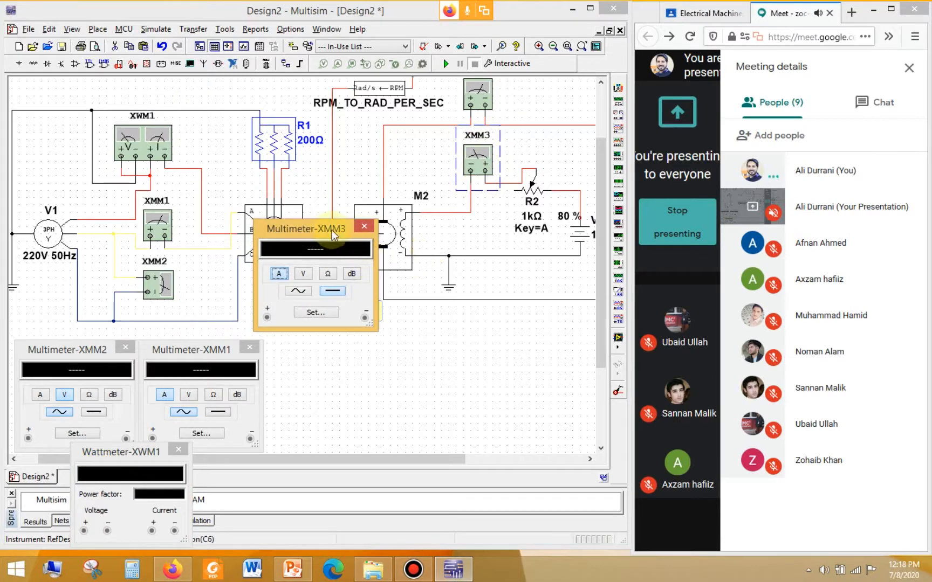
pyautogui.moveTo(331, 235); pyautogui.dragTo(385, 356)
pyautogui.click(489, 99)
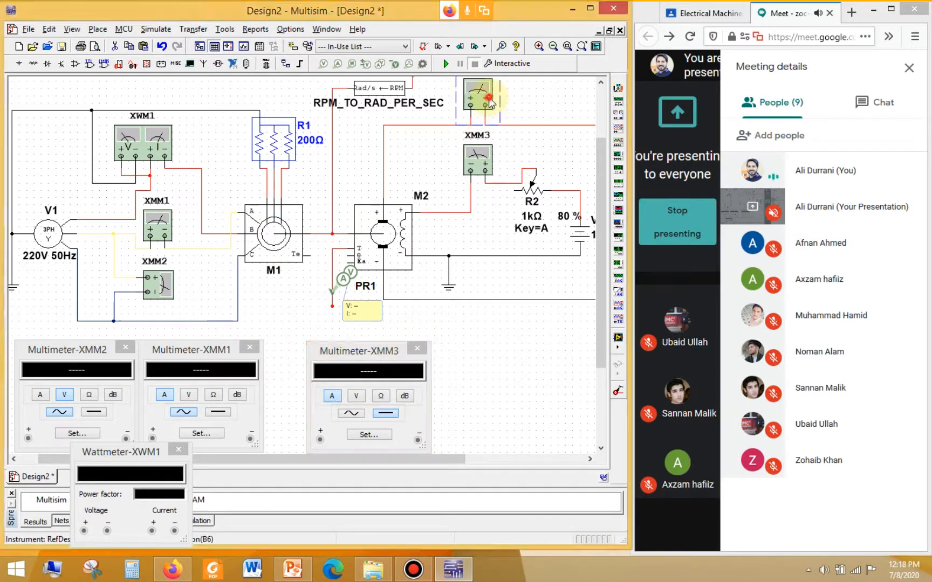
pyautogui.doubleClick(488, 99)
pyautogui.moveTo(311, 233); pyautogui.dragTo(478, 361)
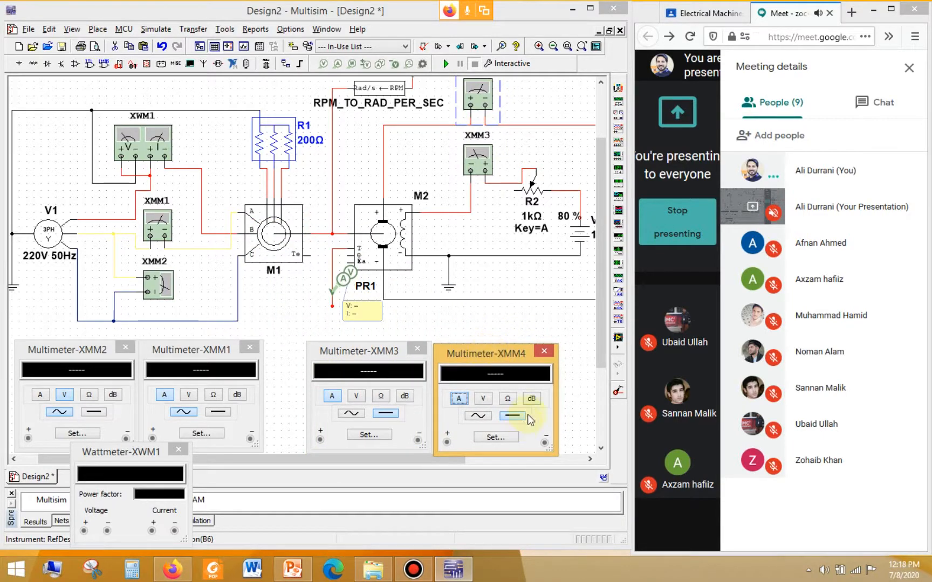
pyautogui.moveTo(451, 460); pyautogui.dragTo(508, 441)
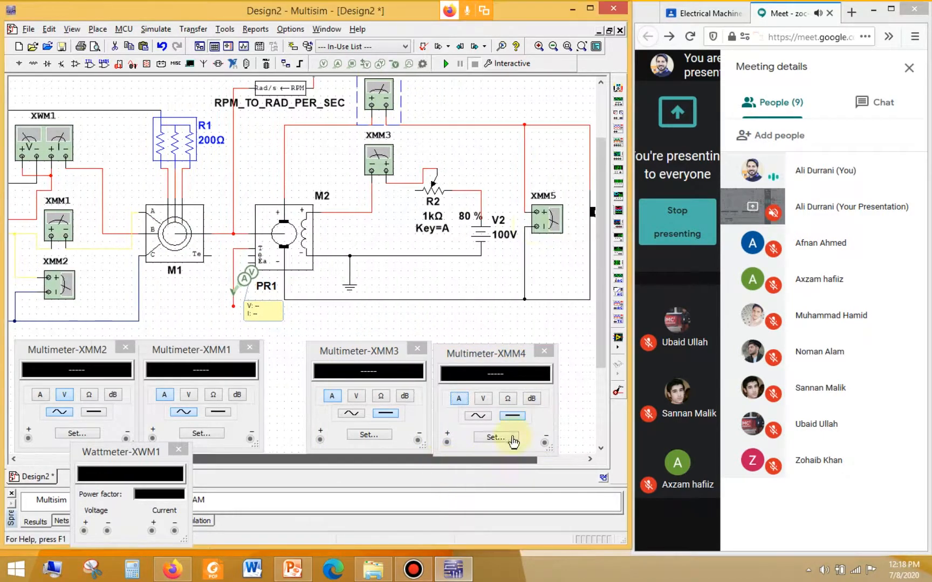
pyautogui.doubleClick(546, 226)
pyautogui.moveTo(312, 233); pyautogui.dragTo(601, 370)
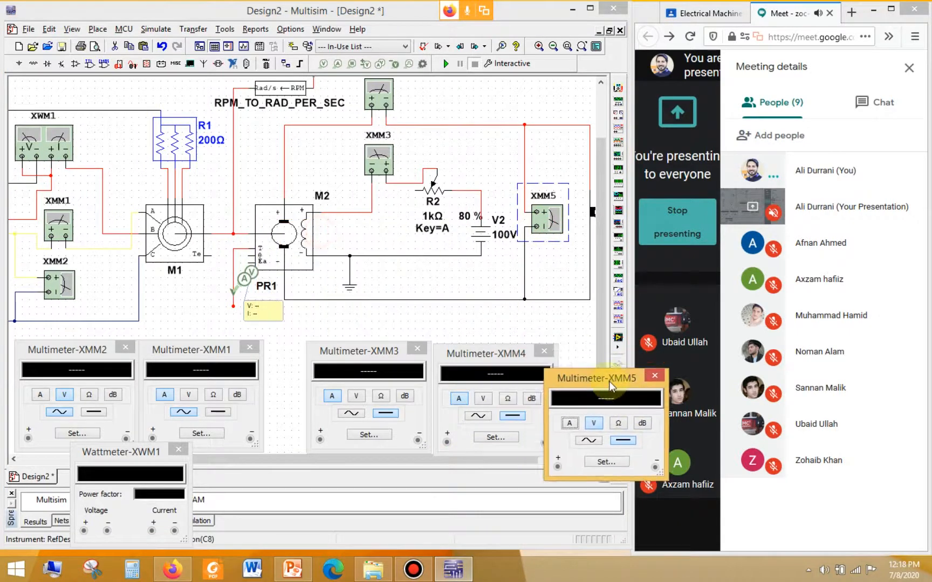
pyautogui.moveTo(416, 356); pyautogui.dragTo(393, 354)
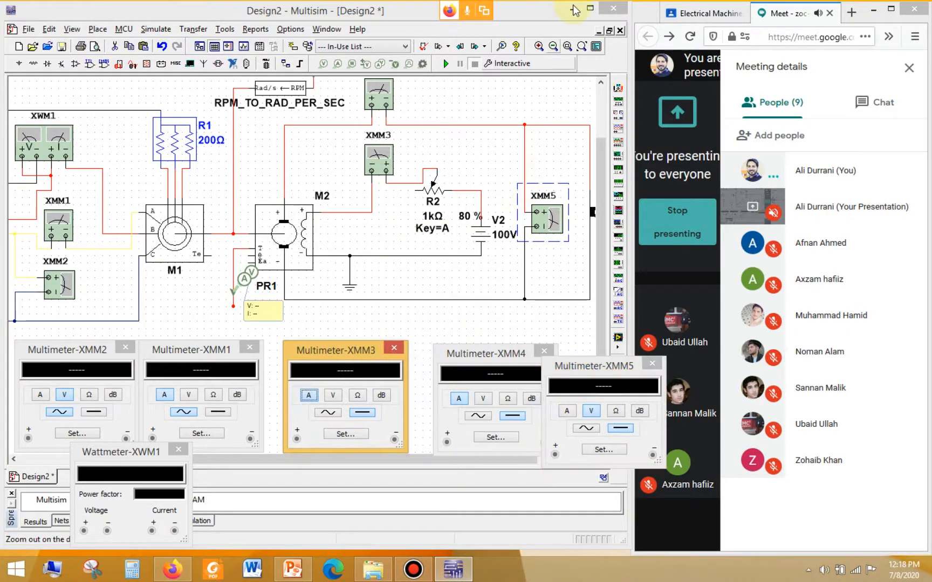
# Step: Maximize the Multisim window and move the XMM5, XMM4 and XMM3 readout windows into a row beneath the DC machine side of the circuit
pyautogui.click(590, 10)
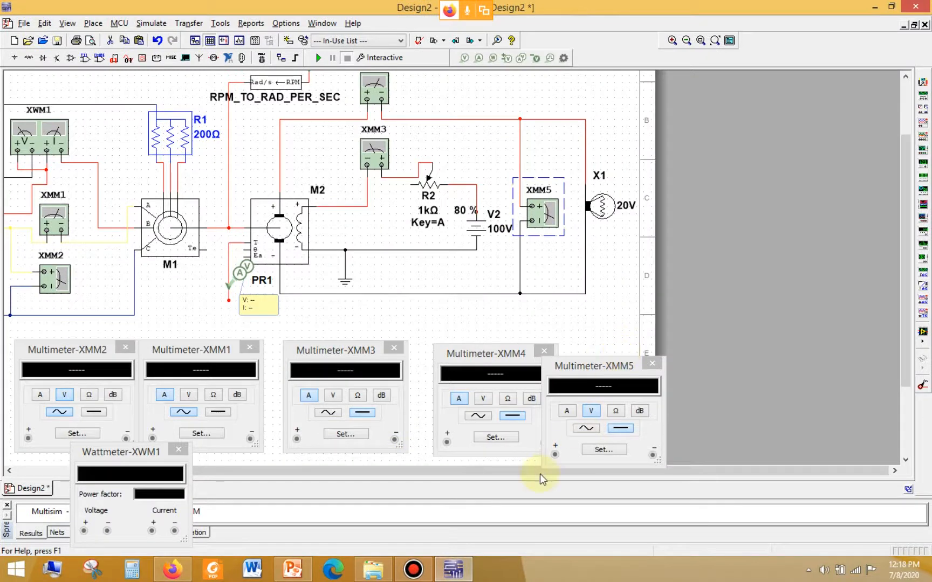
pyautogui.moveTo(539, 473); pyautogui.dragTo(381, 461)
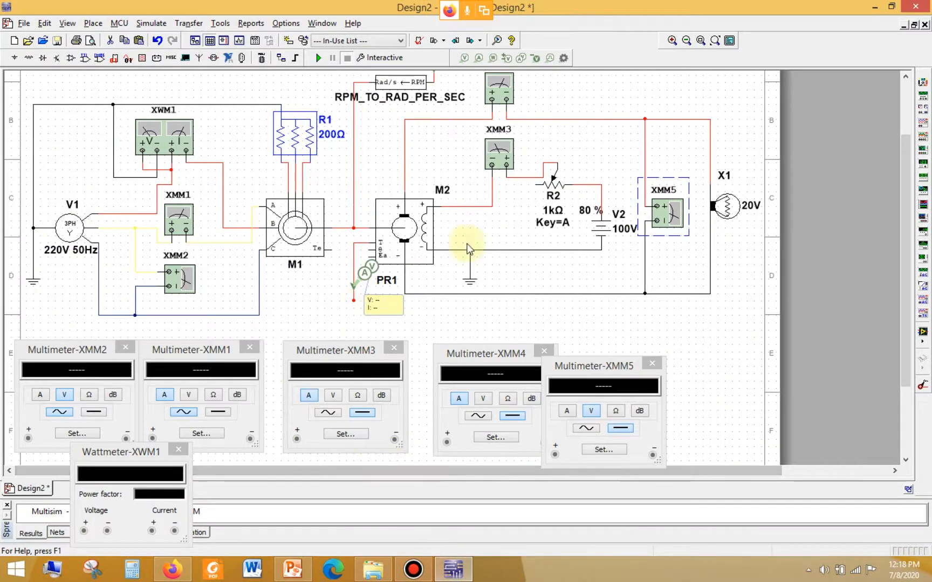
pyautogui.hotkey('ctrl', 'a')
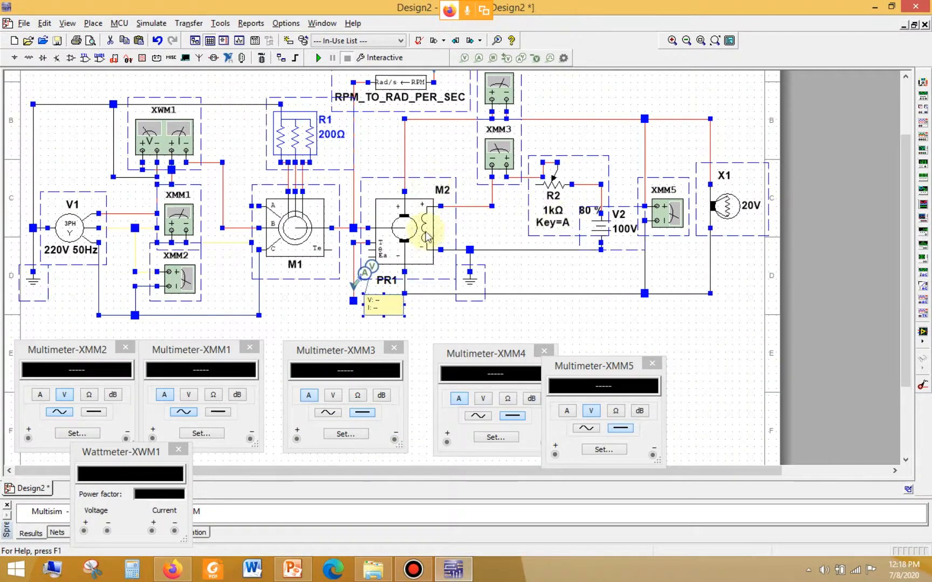
pyautogui.click(709, 383)
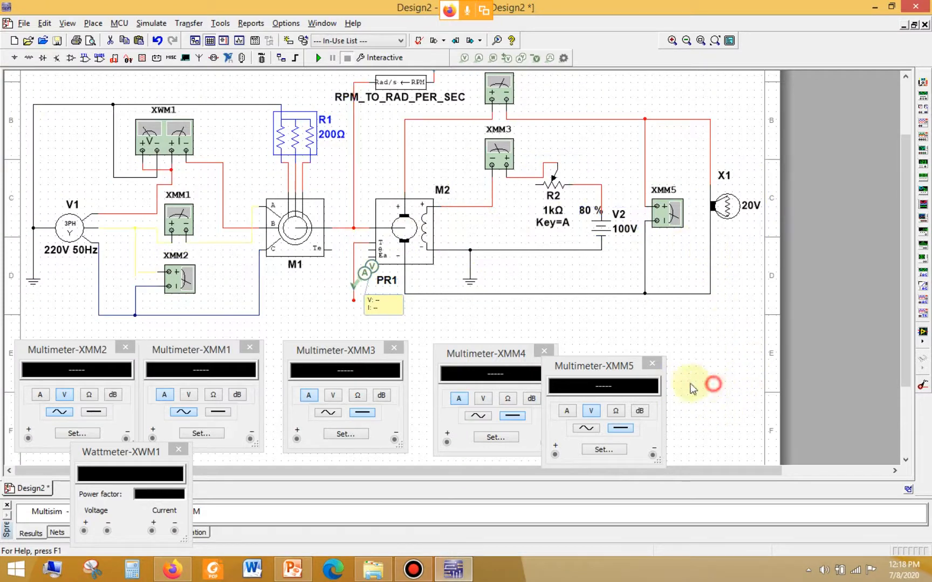
pyautogui.click(604, 366)
pyautogui.moveTo(613, 372); pyautogui.dragTo(841, 365)
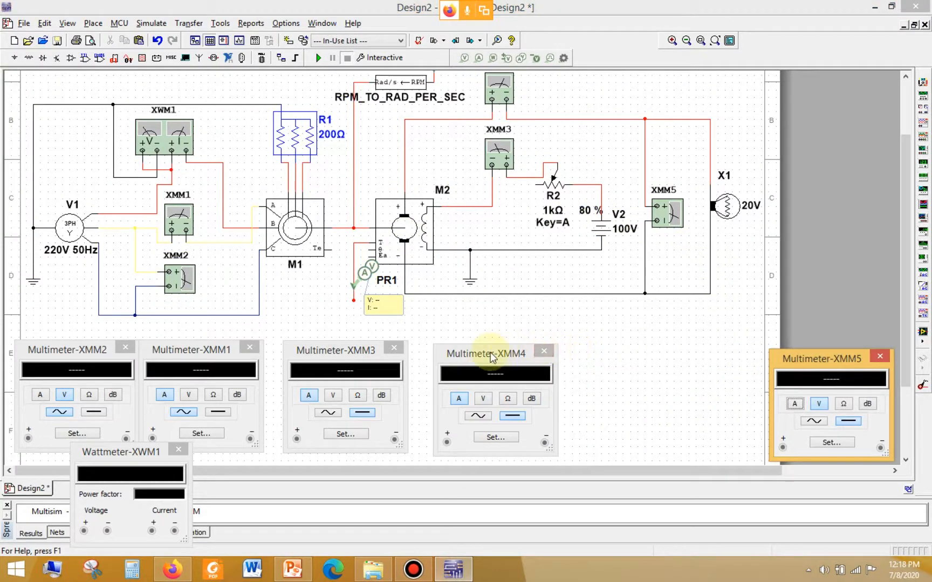
pyautogui.moveTo(488, 353); pyautogui.dragTo(698, 360)
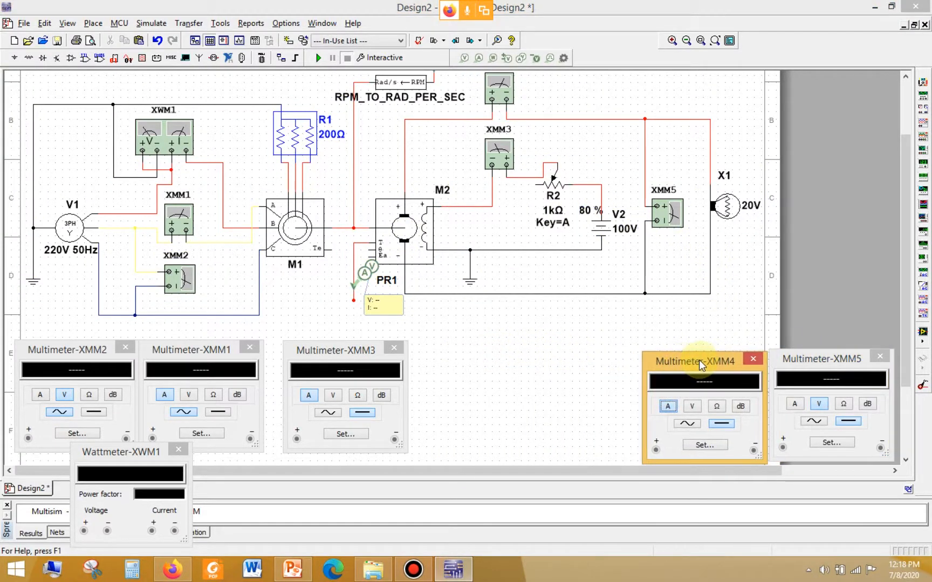
pyautogui.moveTo(359, 350); pyautogui.dragTo(591, 359)
# Step: Arrange the XWM1, XMM1 and XMM2 readout windows in a separate row beneath the supply side of the circuit
pyautogui.moveTo(126, 454); pyautogui.dragTo(345, 363)
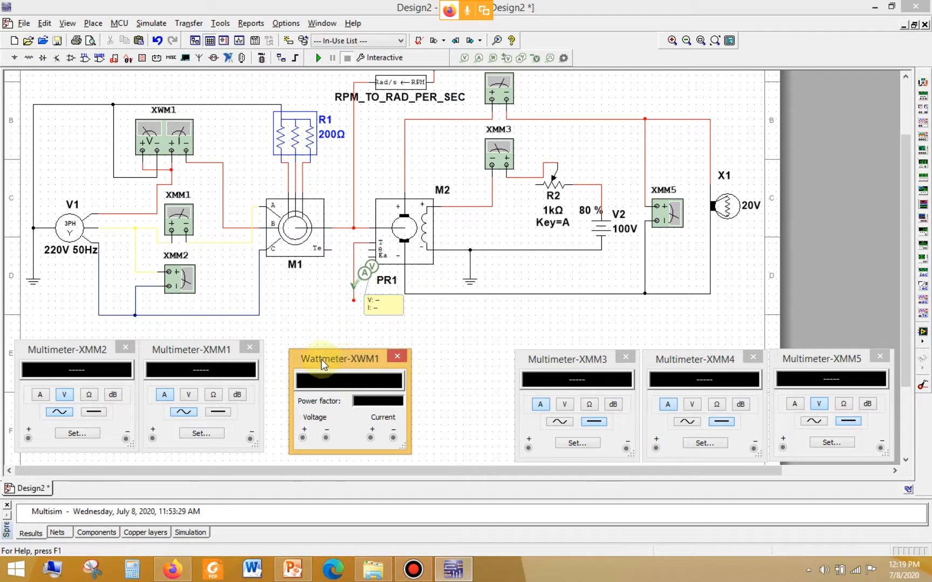
pyautogui.moveTo(211, 349); pyautogui.dragTo(228, 356)
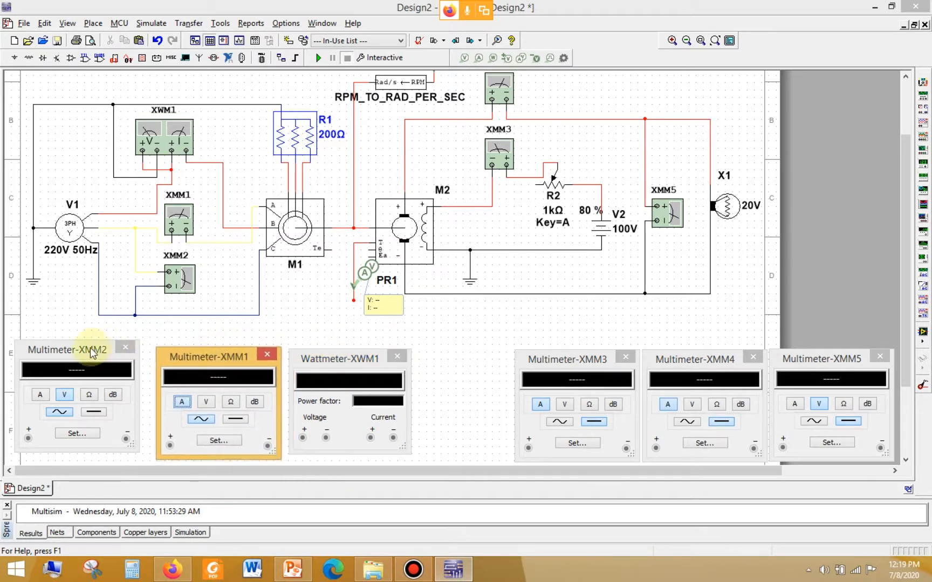
pyautogui.moveTo(93, 353)
pyautogui.mouseDown()
pyautogui.moveTo(110, 357)
pyautogui.moveTo(101, 365)
pyautogui.mouseUp()
pyautogui.moveTo(349, 364); pyautogui.dragTo(350, 360)
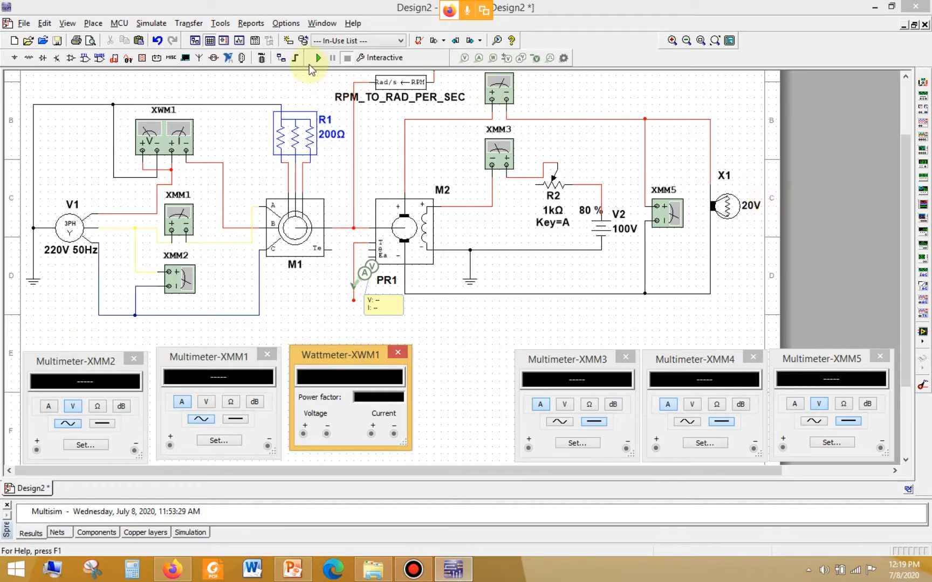
# Step: Run the simulation and lower the XWM1, XMM1 and XMM2 readout windows so they clear the supply-side wiring
pyautogui.click(318, 58)
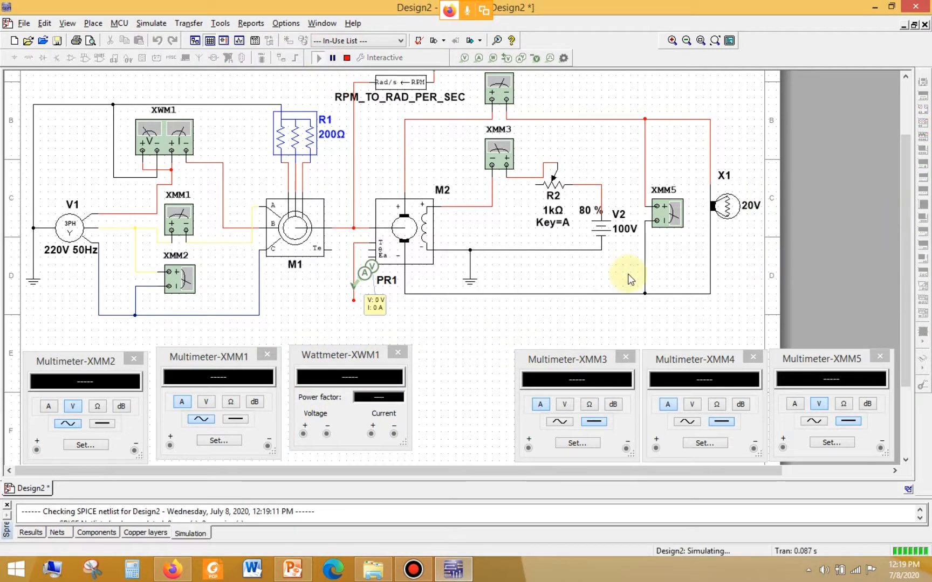
pyautogui.moveTo(902, 250); pyautogui.dragTo(907, 219)
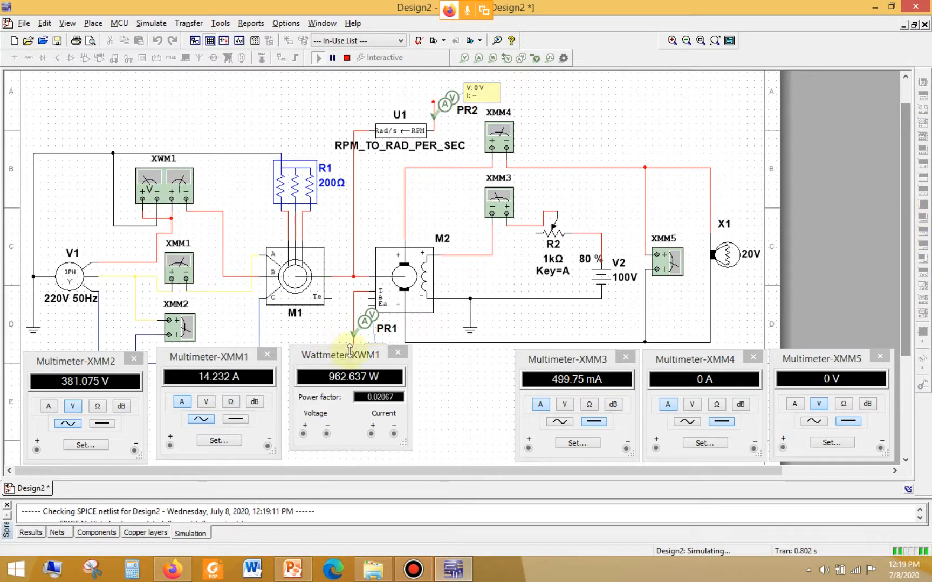
pyautogui.moveTo(349, 358); pyautogui.dragTo(366, 380)
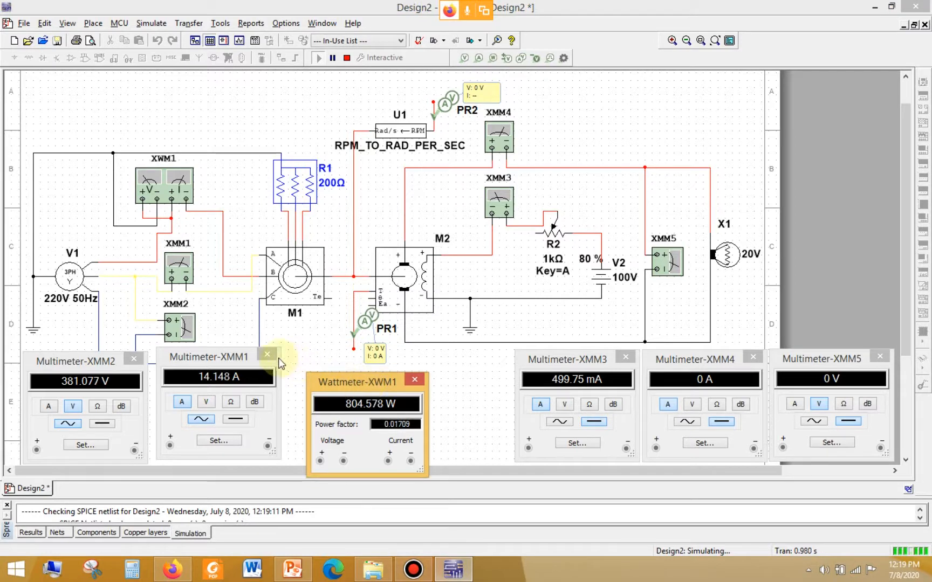
pyautogui.moveTo(234, 357); pyautogui.dragTo(249, 379)
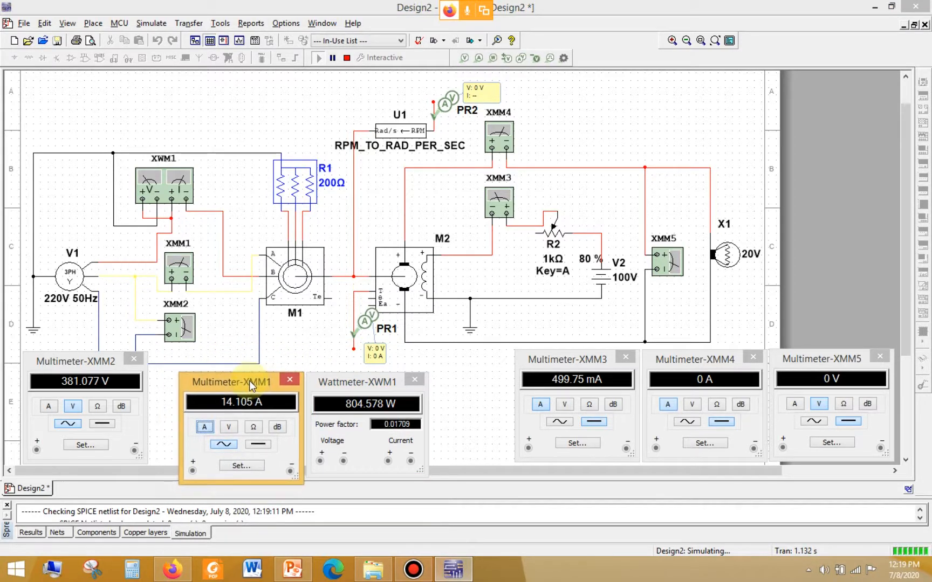
pyautogui.moveTo(96, 362); pyautogui.dragTo(123, 384)
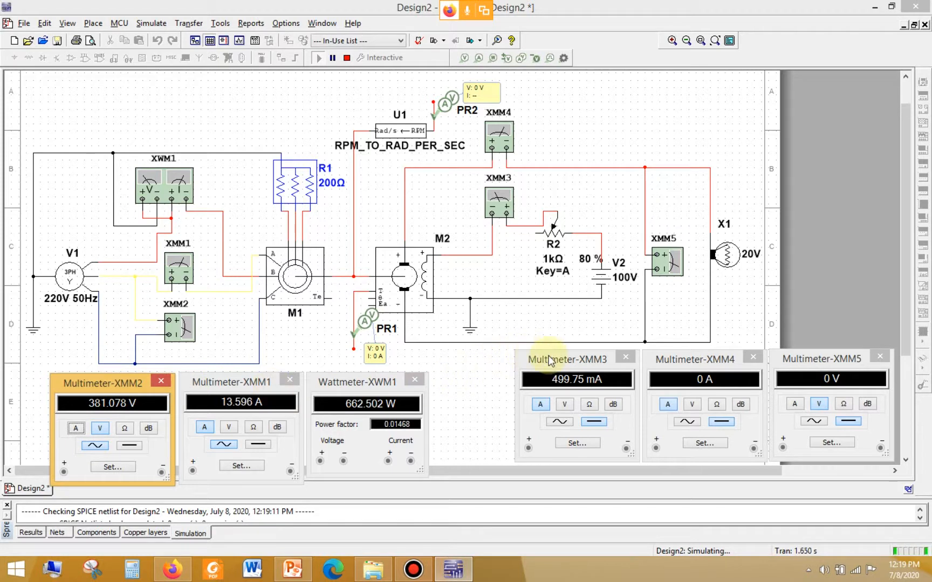
# Step: Shift the XMM3, XMM4 and XMM5 readout windows closer to the wattmeter and slightly lower, clear of the generator wiring
pyautogui.moveTo(549, 361); pyautogui.dragTo(510, 377)
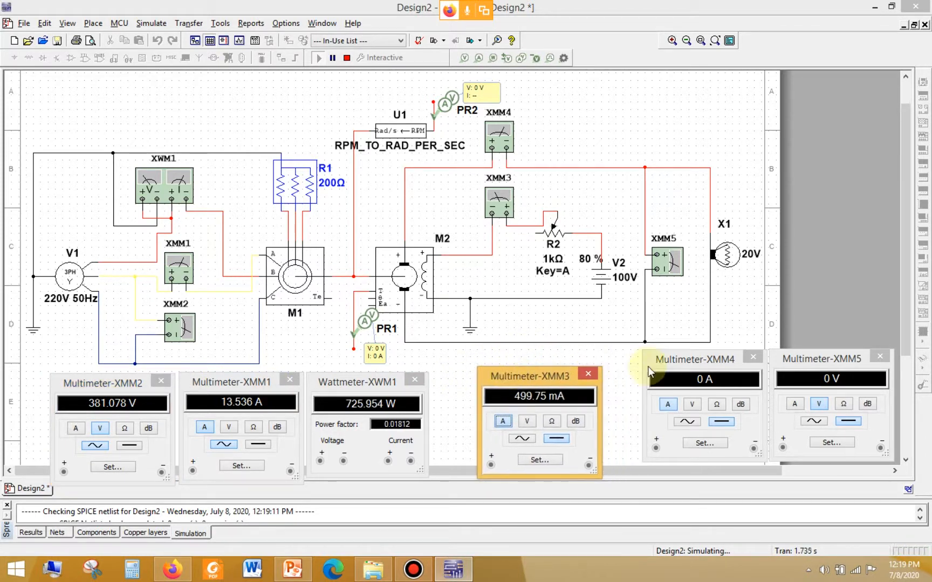
pyautogui.moveTo(674, 363); pyautogui.dragTo(642, 373)
pyautogui.moveTo(827, 367); pyautogui.dragTo(794, 378)
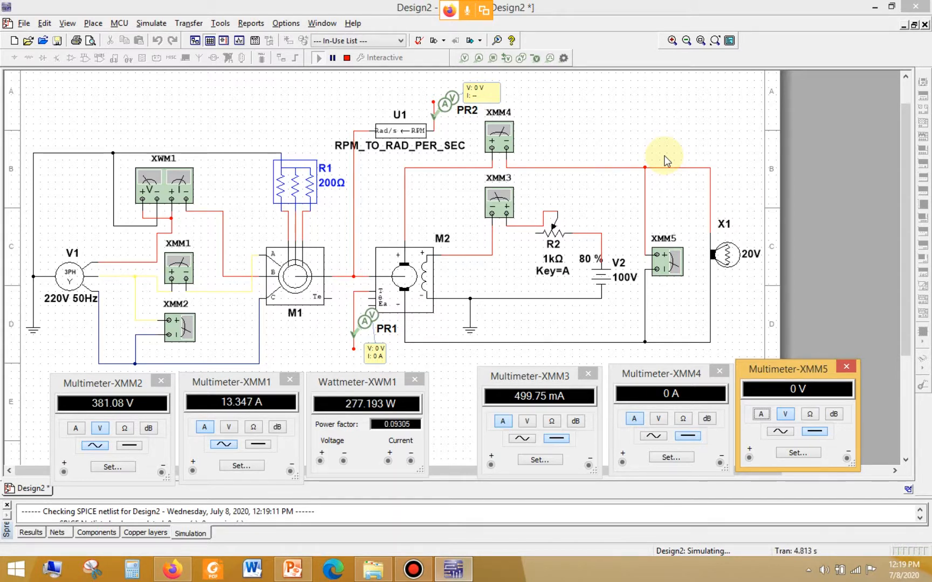
# Step: Switch to Google Meet in Firefox, admit the waiting participant to the meeting, and return to Multisim
pyautogui.click(172, 569)
pyautogui.click(907, 338)
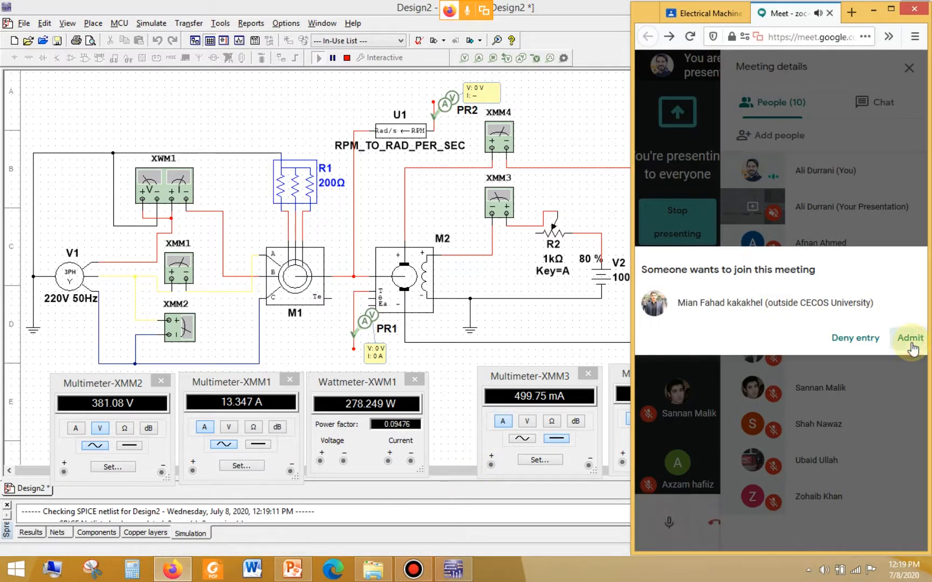
pyautogui.click(558, 114)
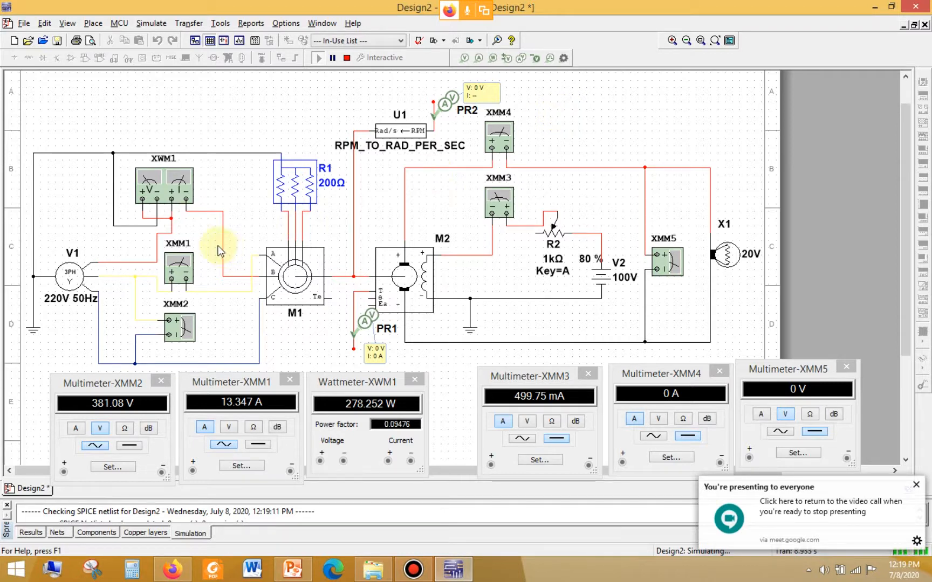
# Step: Close and reopen the readout window of wattmeter XWM1, keeping it beside the XMM1 window
pyautogui.doubleClick(177, 193)
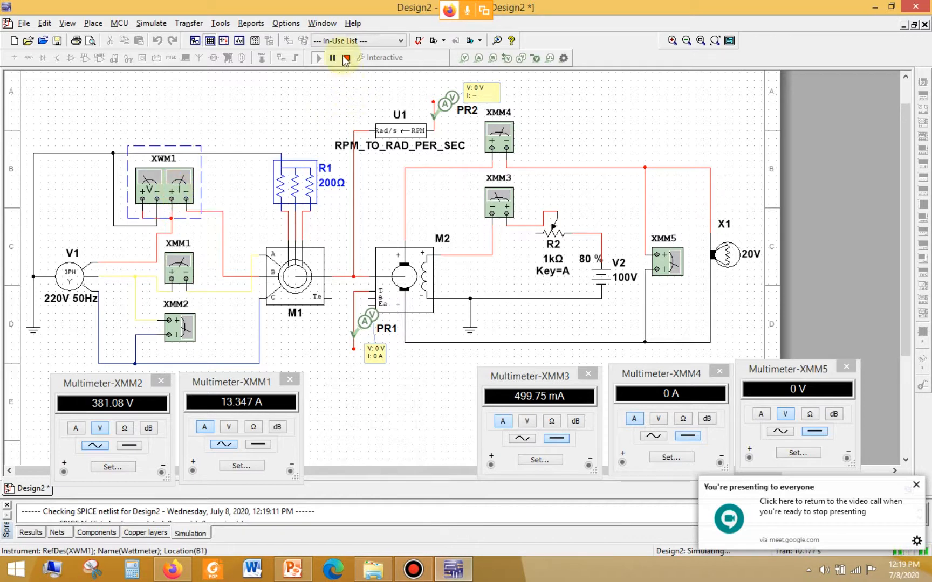
pyautogui.doubleClick(170, 180)
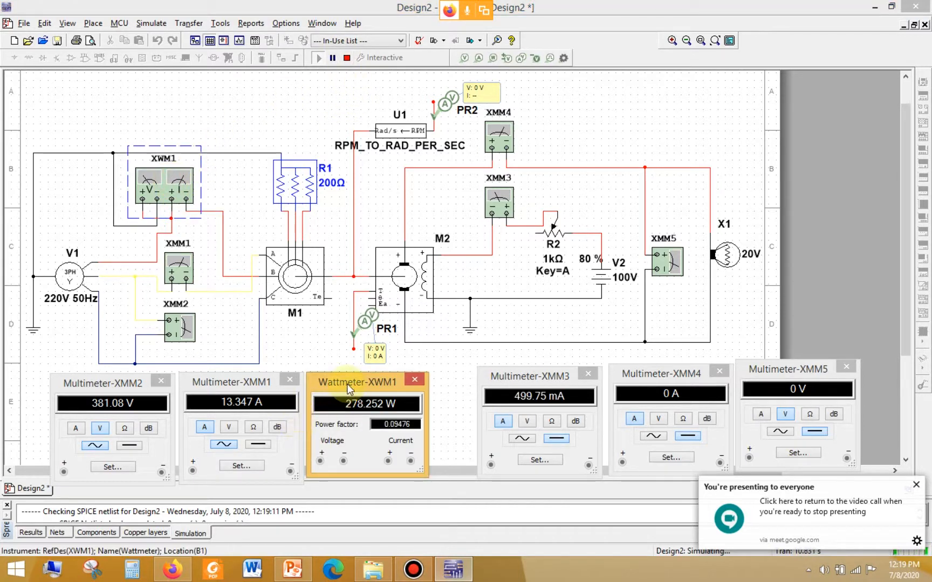
pyautogui.moveTo(347, 384); pyautogui.dragTo(347, 388)
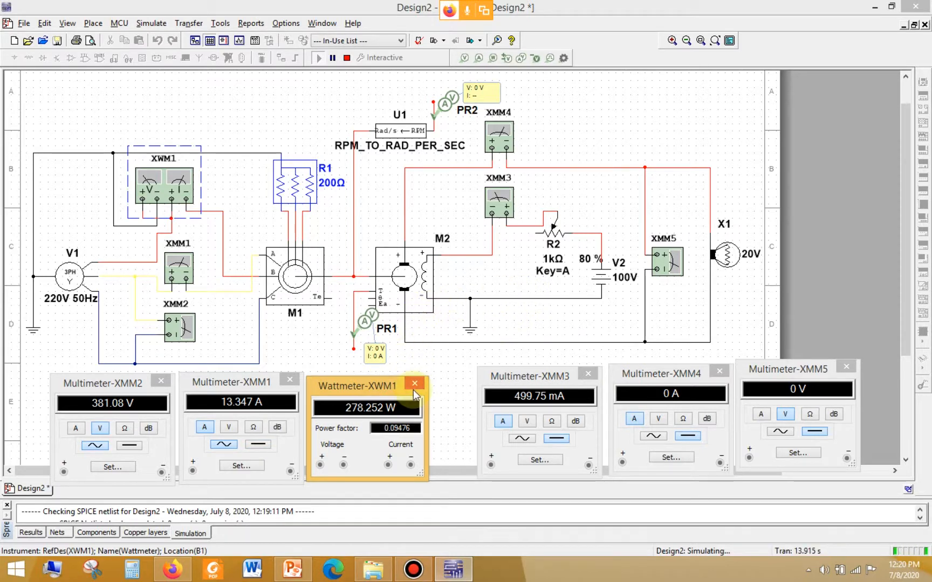
# Step: Review DC machine M2's parameter values while the simulation runs, then close its properties and dismiss the simulation notice
pyautogui.doubleClick(408, 289)
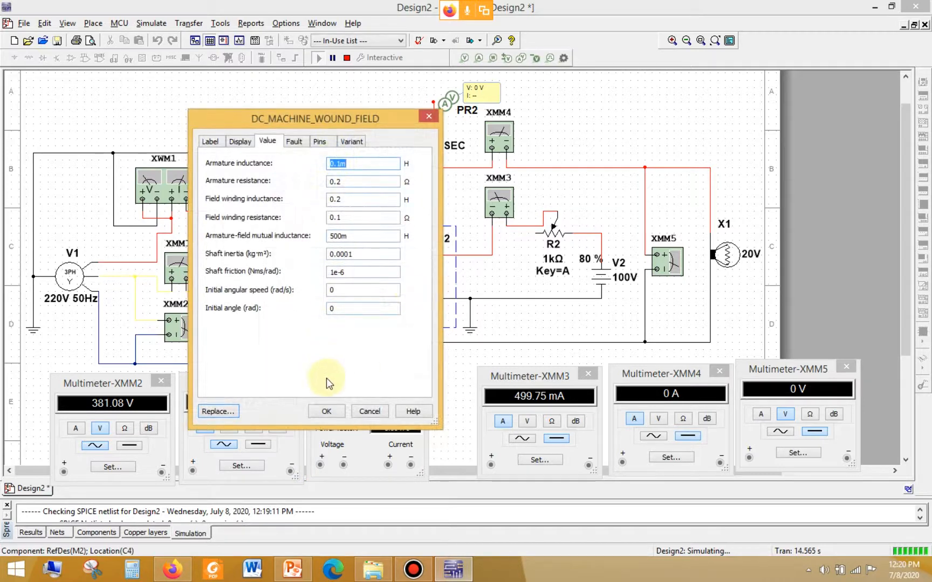
pyautogui.click(334, 412)
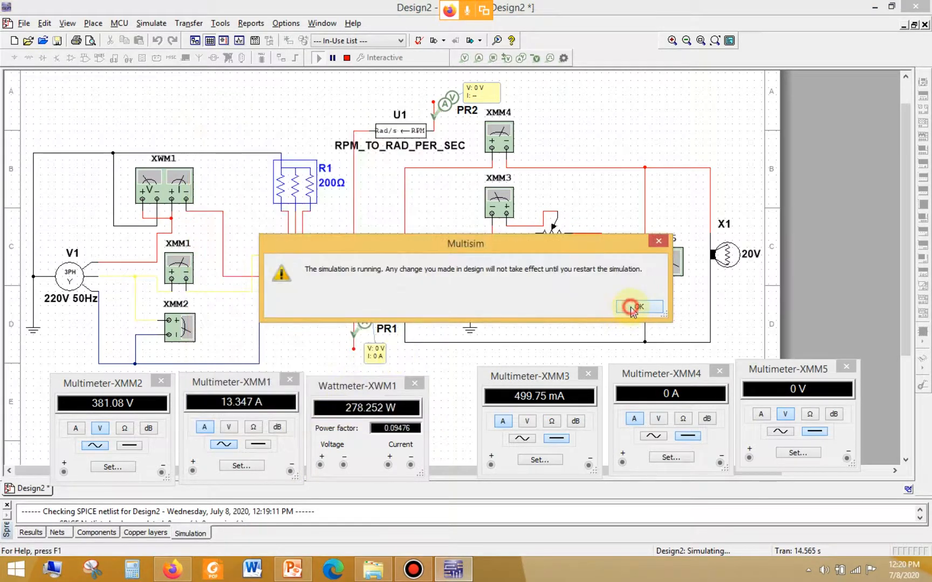
pyautogui.click(633, 308)
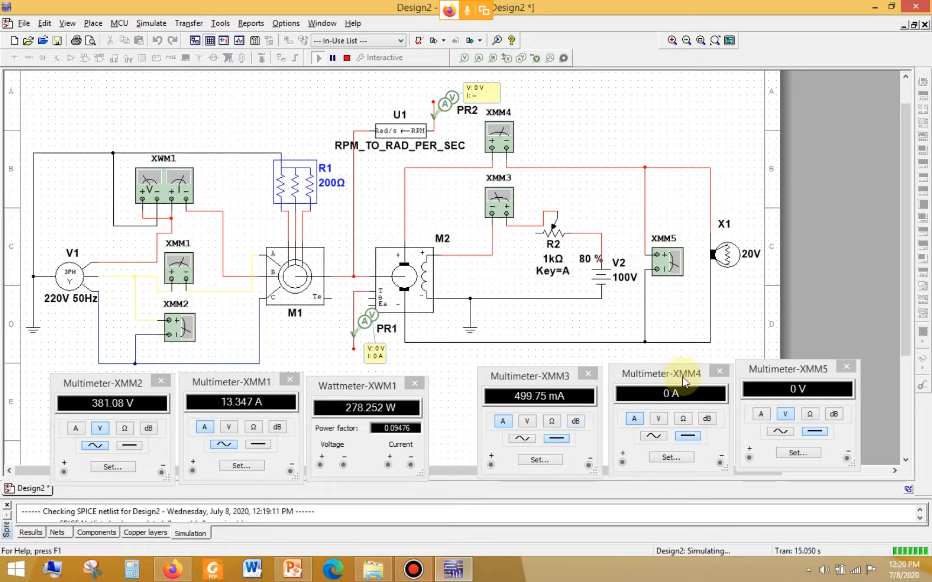
# Step: Stop the simulation, check the XMM4 and XMM3 meters, and align the XMM4 and XMM5 readout windows with XMM3
pyautogui.moveTo(682, 375); pyautogui.dragTo(681, 380)
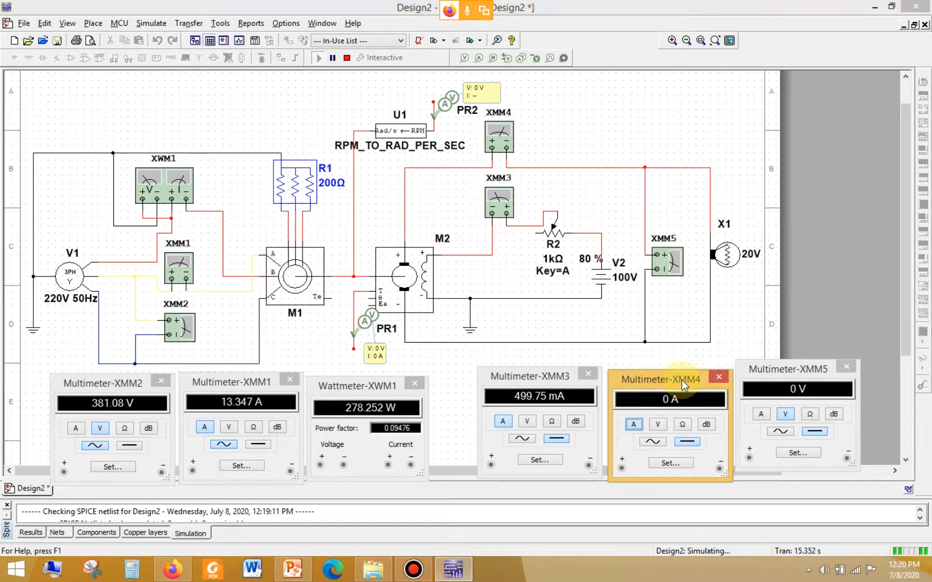
pyautogui.click(346, 58)
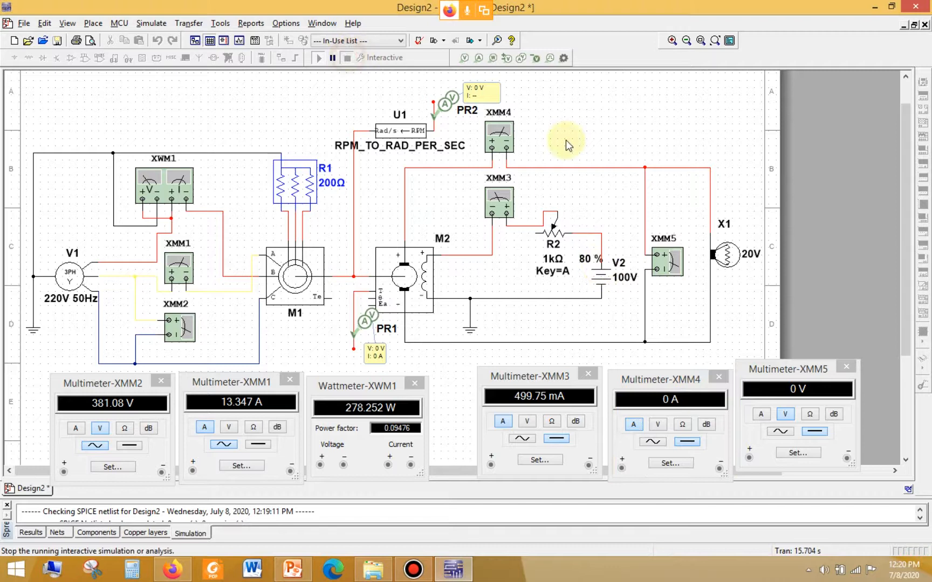
pyautogui.doubleClick(496, 141)
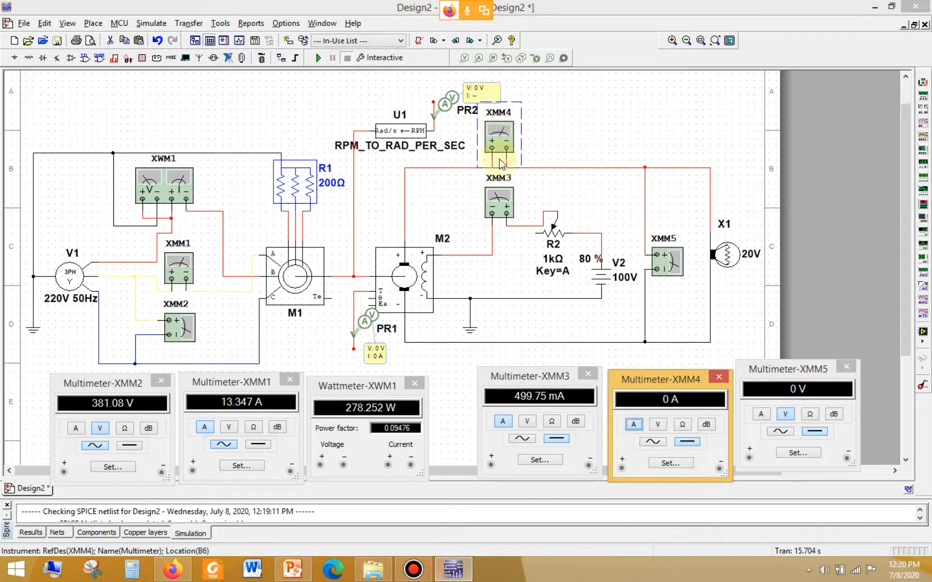
pyautogui.click(500, 206)
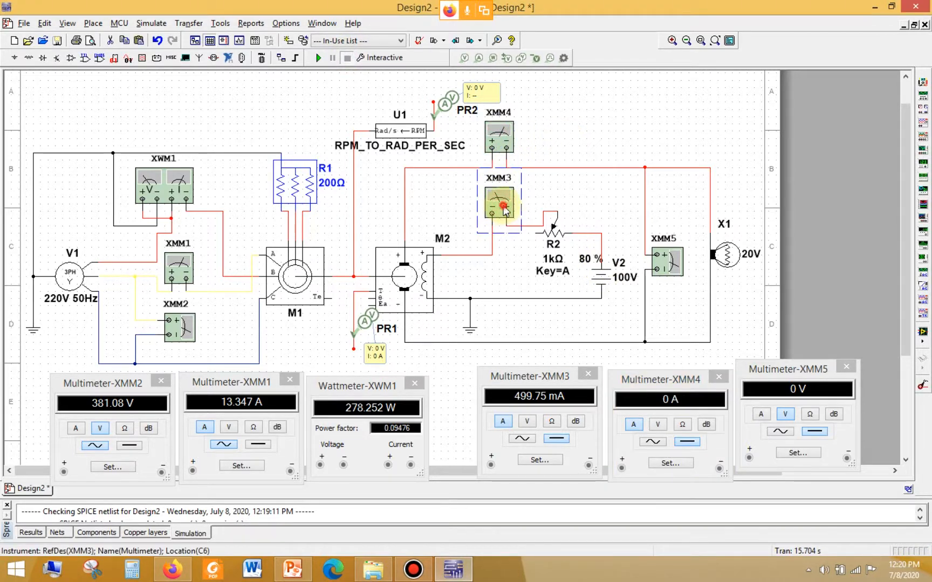
pyautogui.doubleClick(503, 208)
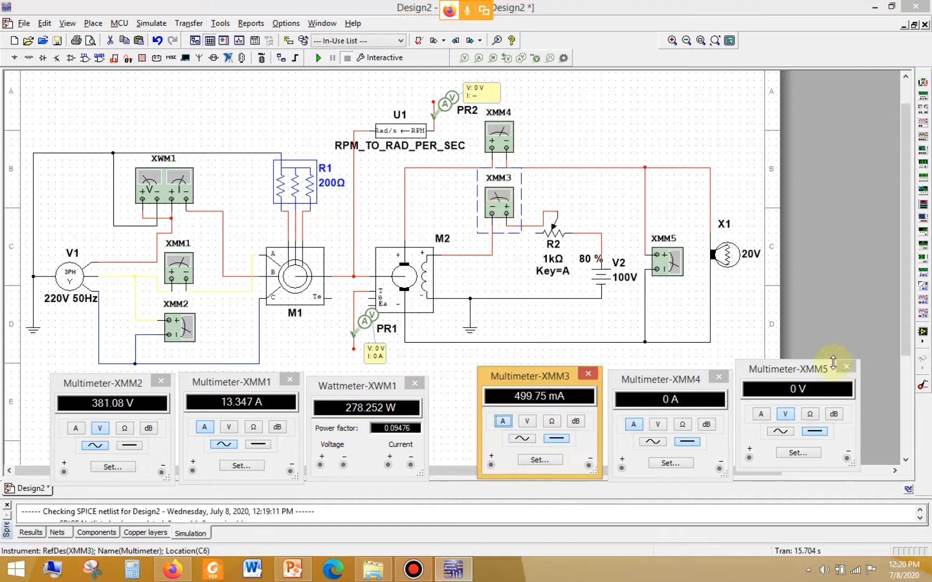
pyautogui.moveTo(826, 371); pyautogui.dragTo(799, 383)
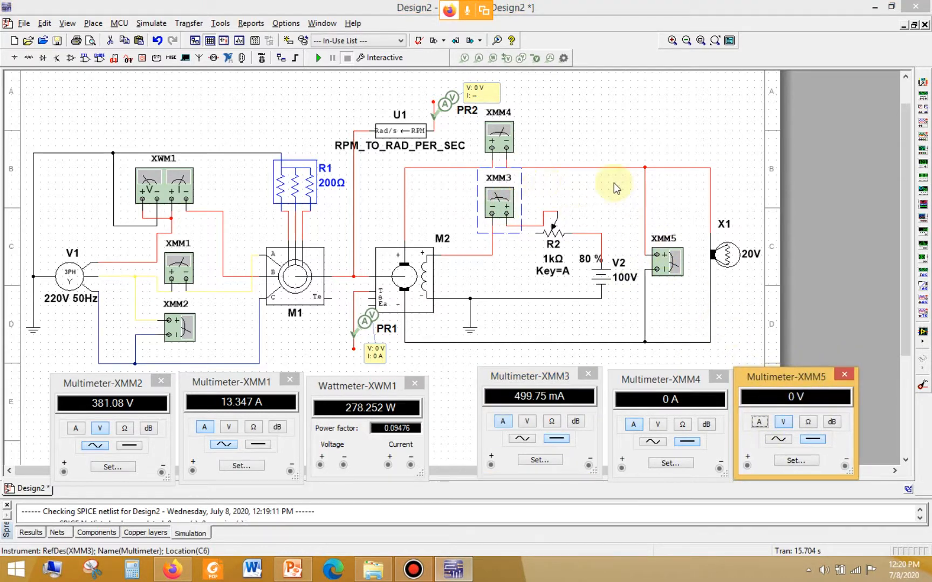
# Step: Check the maximum rated voltage and power of lamp X1 and close its properties without changing them
pyautogui.click(588, 130)
pyautogui.doubleClick(725, 259)
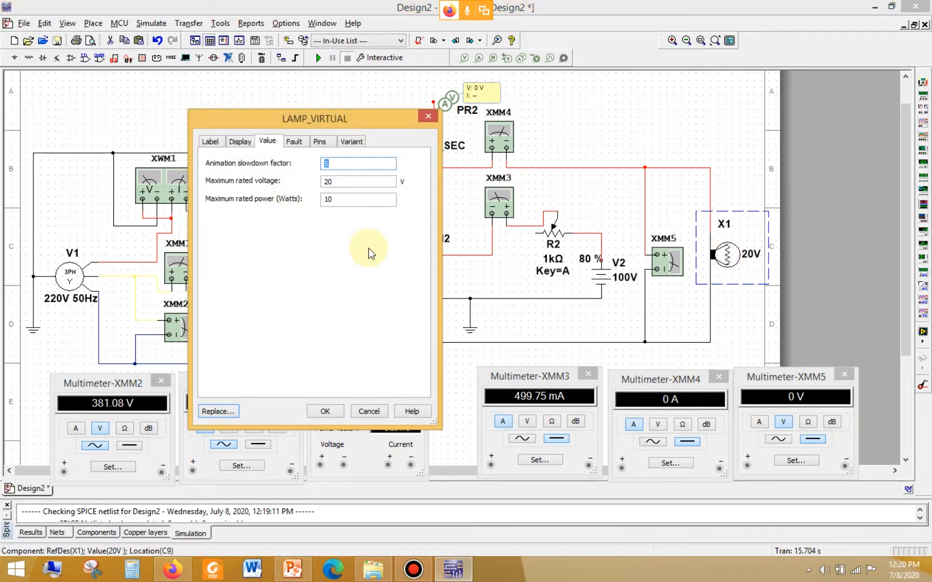
pyautogui.click(364, 199)
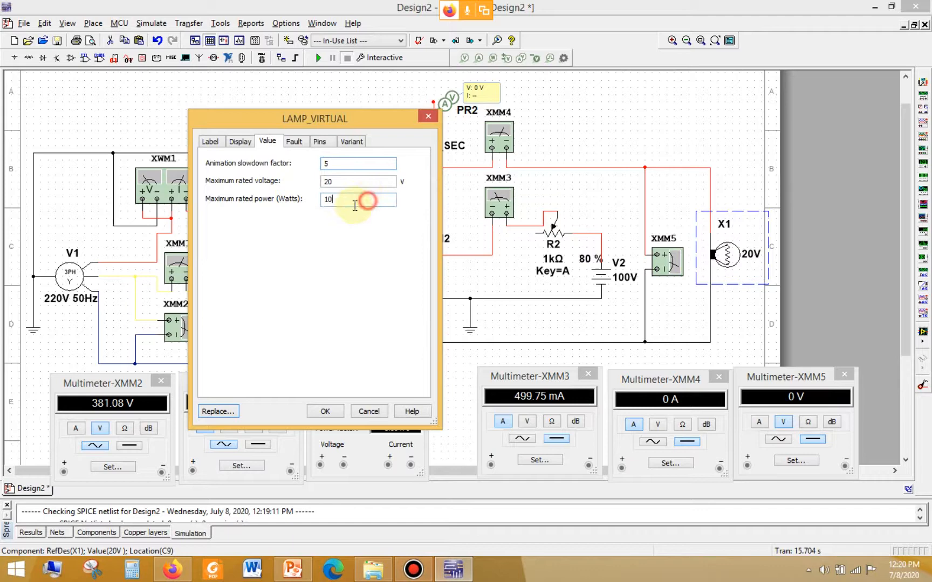
pyautogui.click(325, 411)
# Step: Compare DC machine M2's parameter values with the Motor-Generator Rating slide in PowerPoint, and close M2's properties without changing them
pyautogui.doubleClick(395, 289)
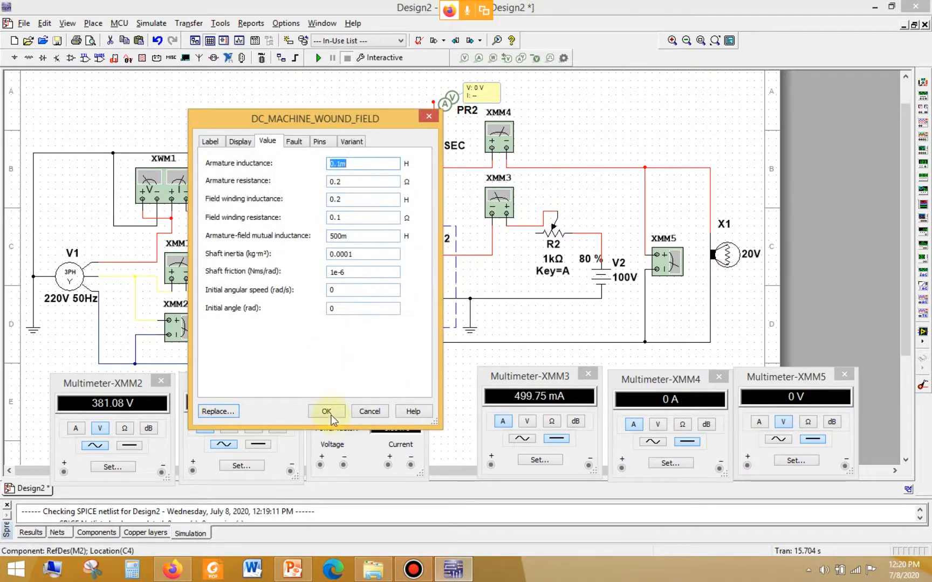
pyautogui.click(294, 569)
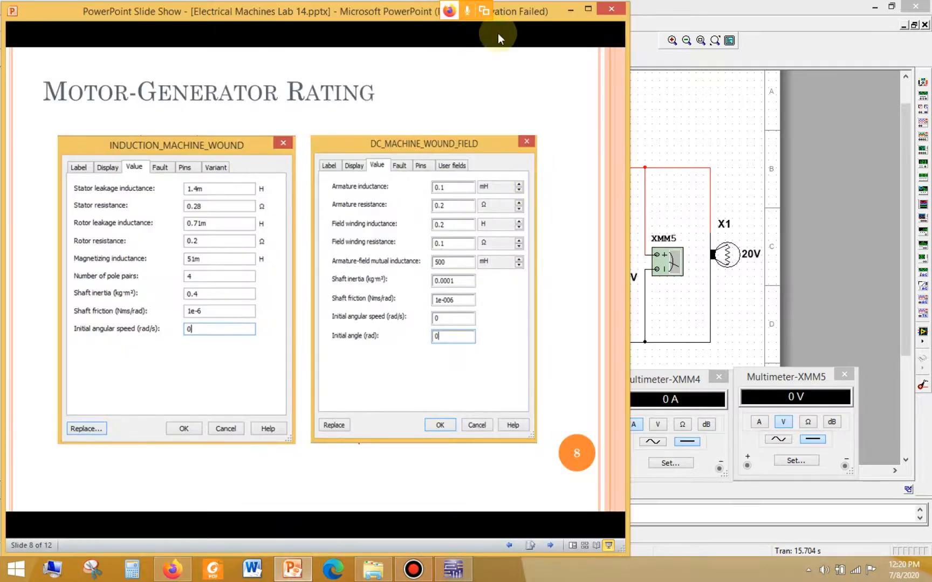
pyautogui.click(694, 188)
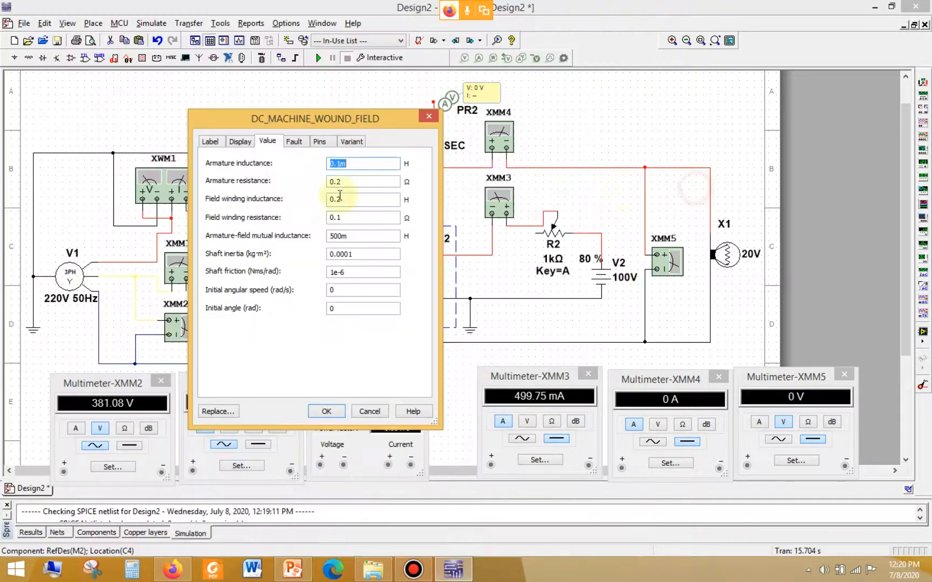
pyautogui.moveTo(325, 122); pyautogui.dragTo(773, 123)
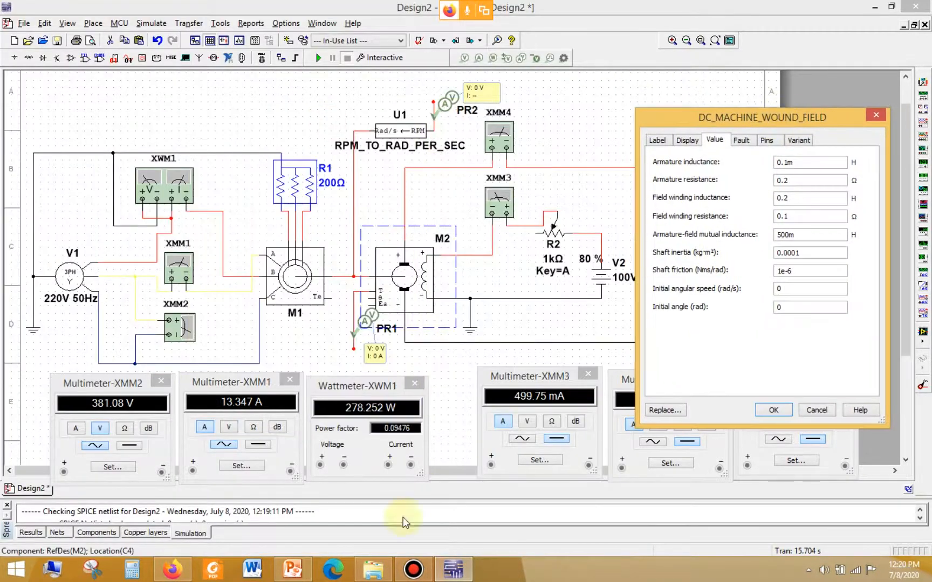
pyautogui.click(311, 561)
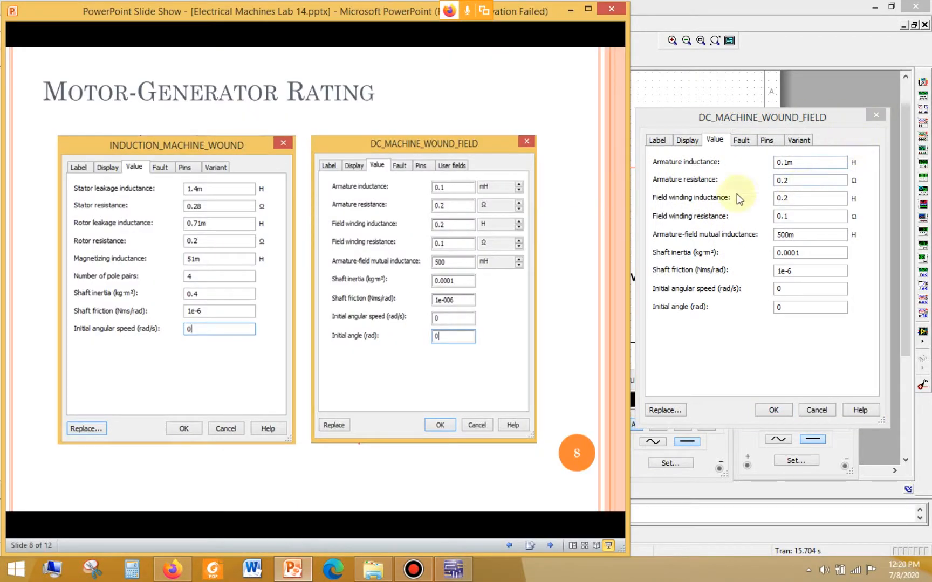
pyautogui.click(825, 166)
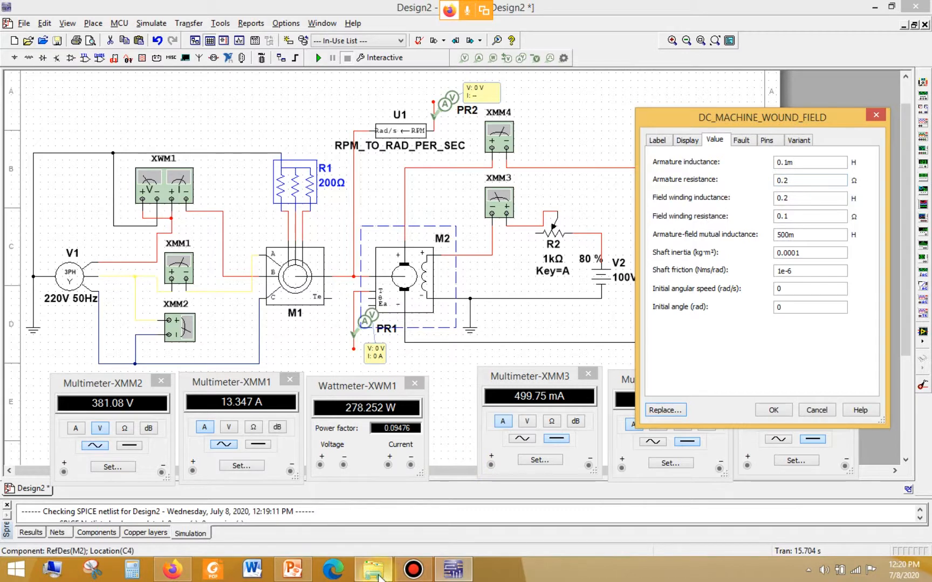
pyautogui.click(292, 569)
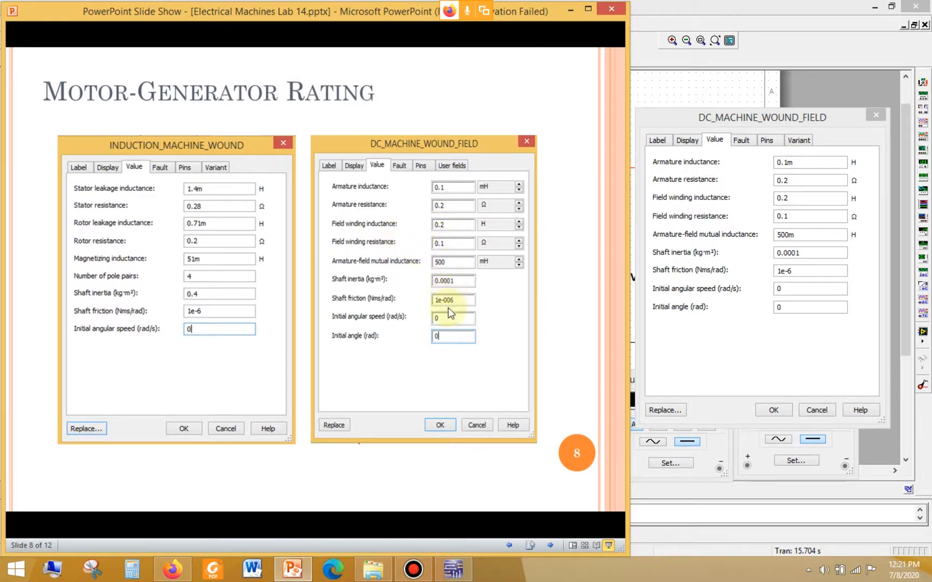
pyautogui.click(727, 128)
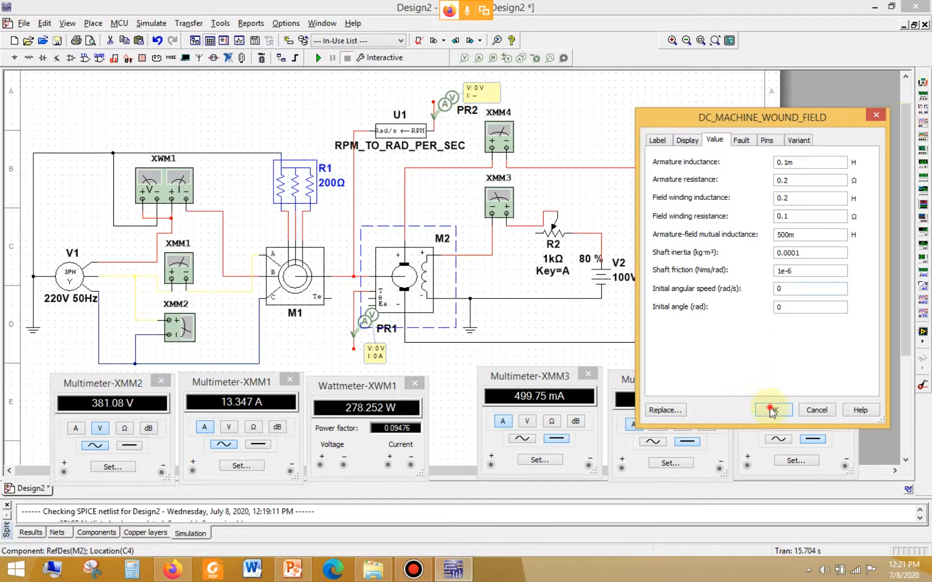
pyautogui.click(771, 411)
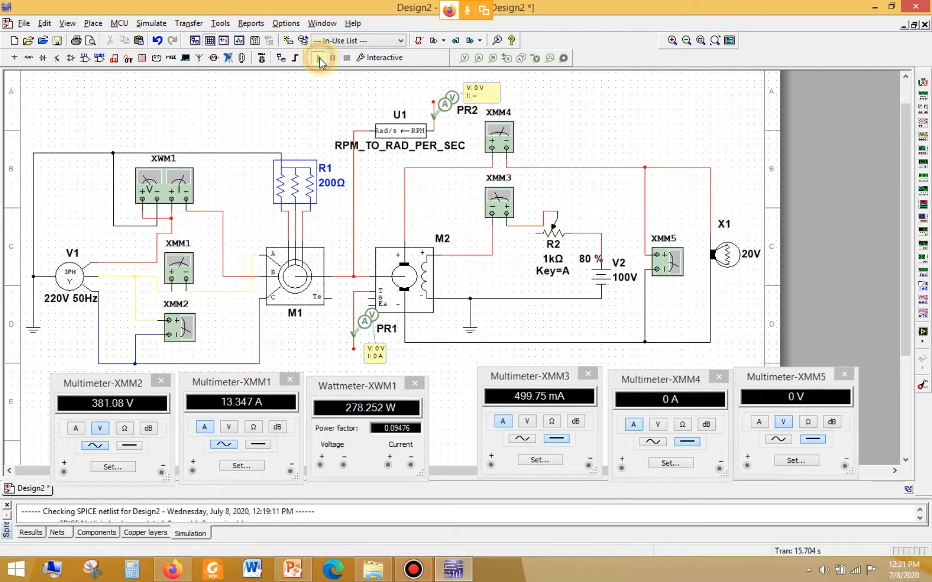
# Step: Run the simulation and test potentiometer R2 at 90%, 70%, 55% and 15%, returning it to 80%
pyautogui.click(319, 58)
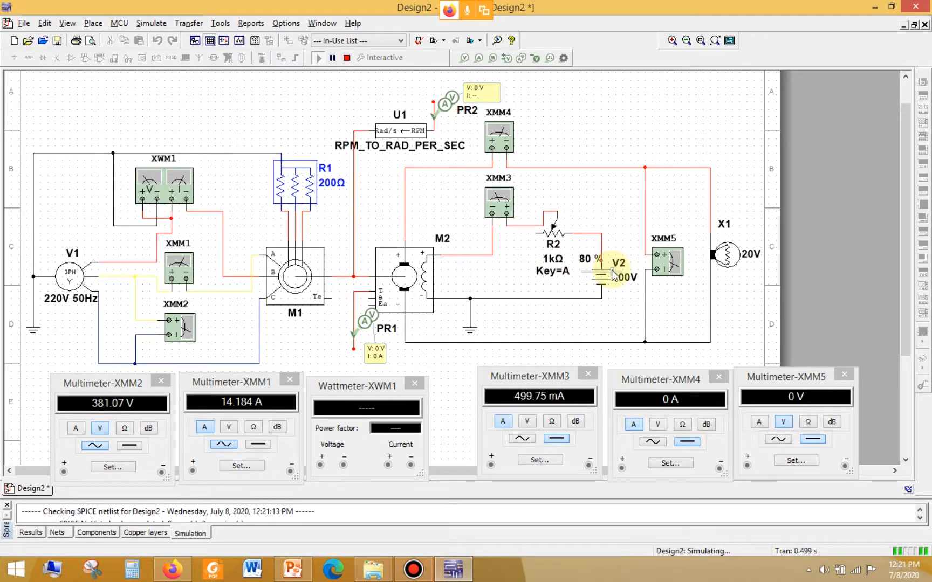
pyautogui.moveTo(611, 270)
pyautogui.mouseDown()
pyautogui.moveTo(590, 276)
pyautogui.moveTo(616, 274)
pyautogui.mouseUp()
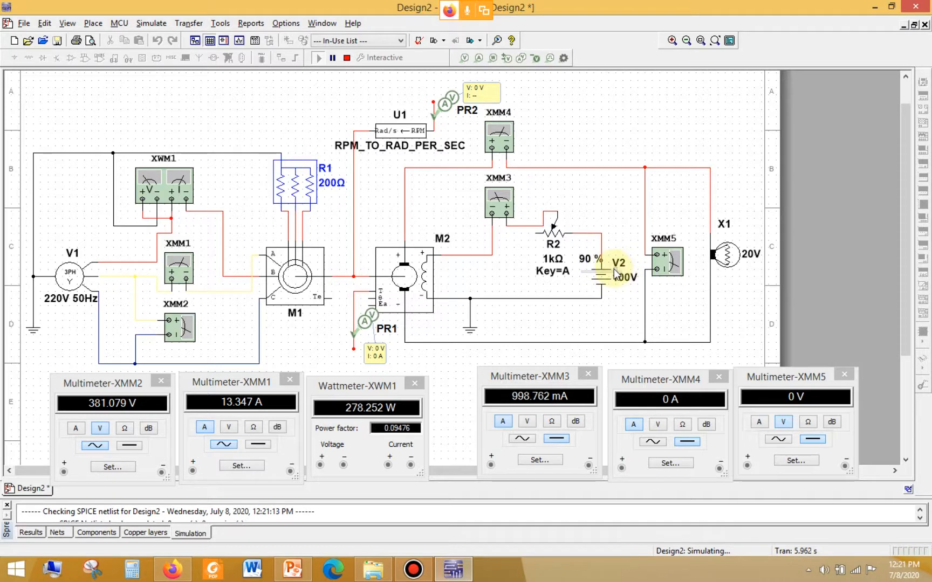
pyautogui.moveTo(610, 273); pyautogui.dragTo(606, 271)
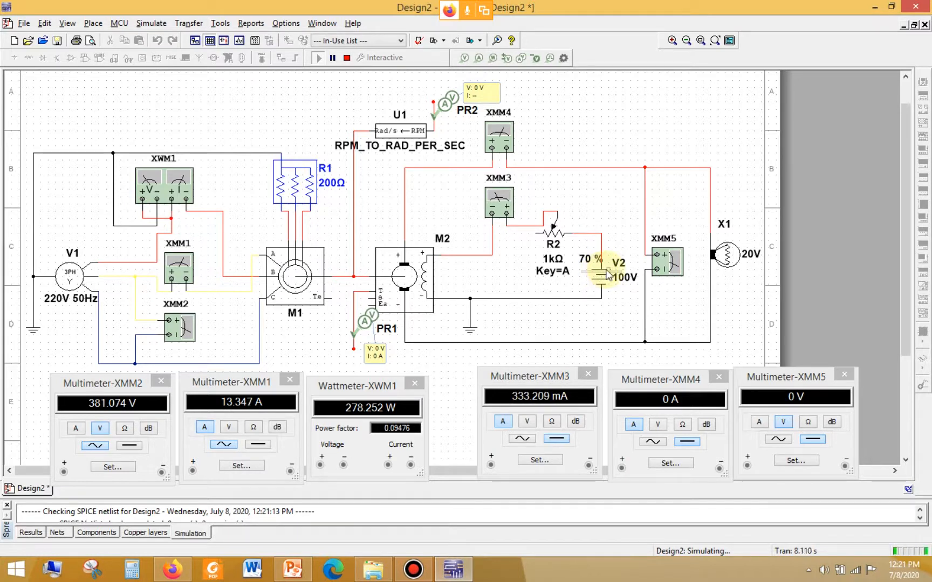
pyautogui.moveTo(608, 275); pyautogui.dragTo(607, 278)
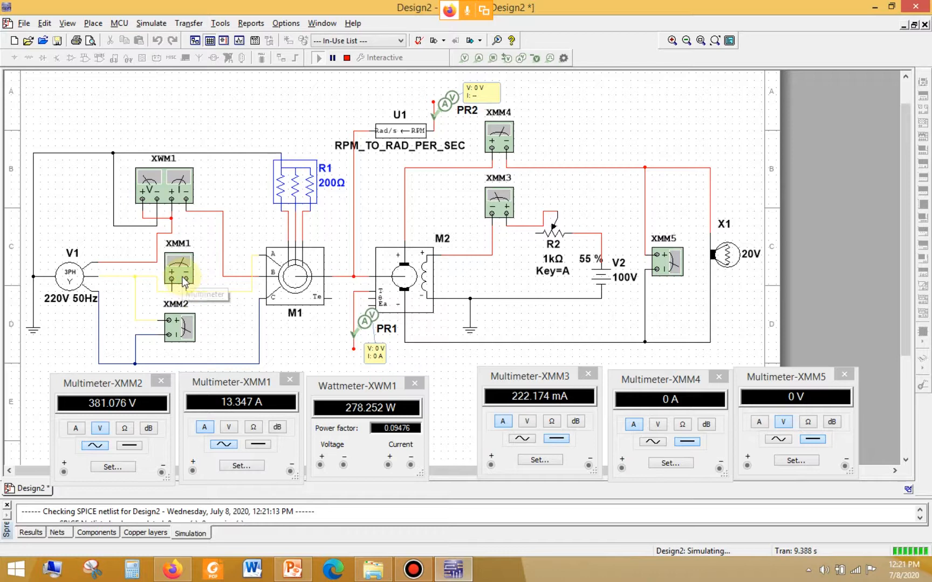
pyautogui.click(600, 267)
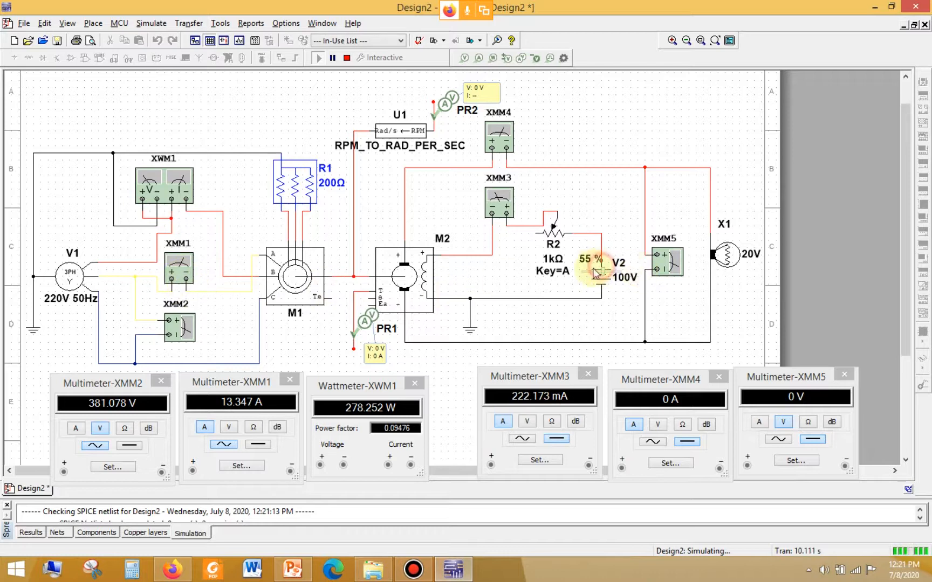
pyautogui.moveTo(593, 269); pyautogui.dragTo(589, 272)
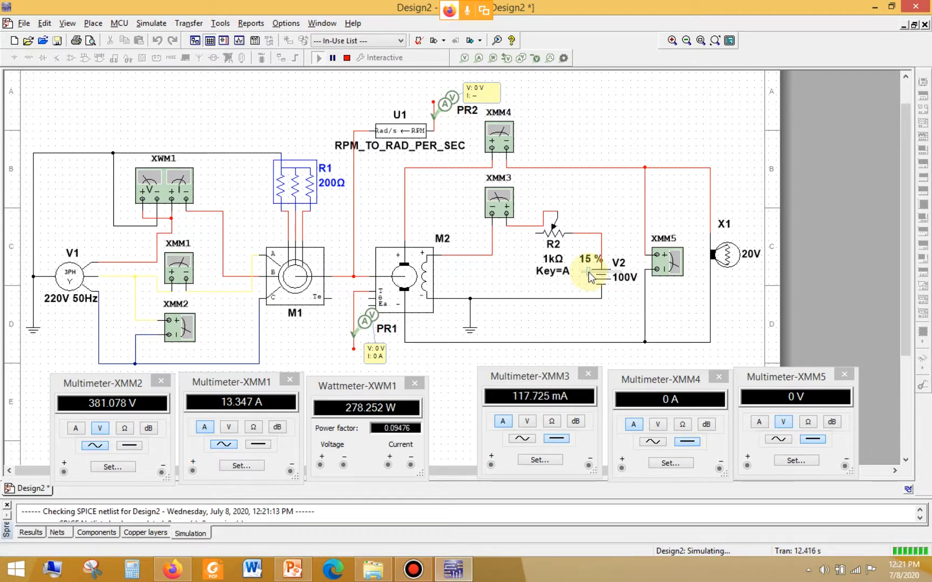
pyautogui.click(589, 272)
pyautogui.moveTo(588, 271); pyautogui.dragTo(615, 274)
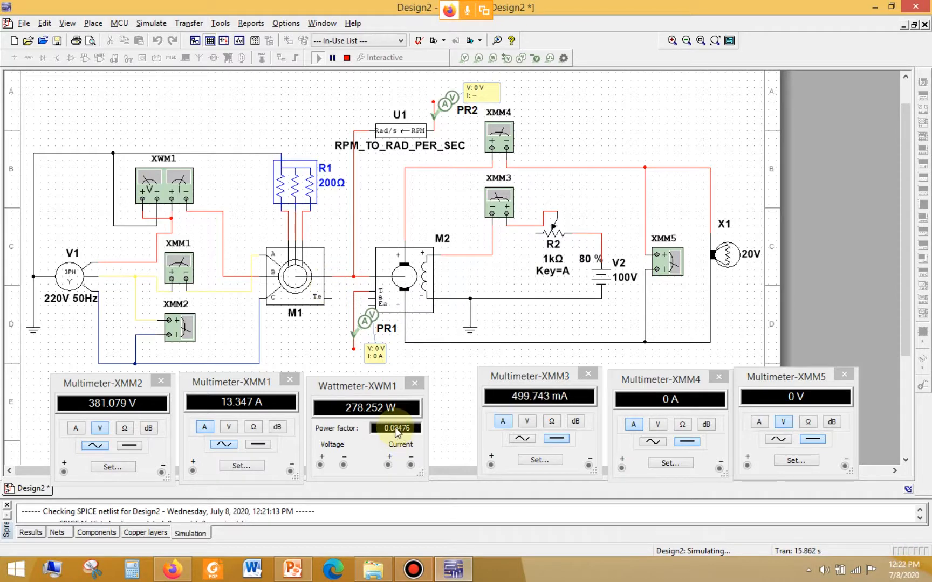
# Step: Switch to the PowerPoint slide show, compare the Multisim Circuit slide with the schematic, and return to the schematic
pyautogui.click(287, 574)
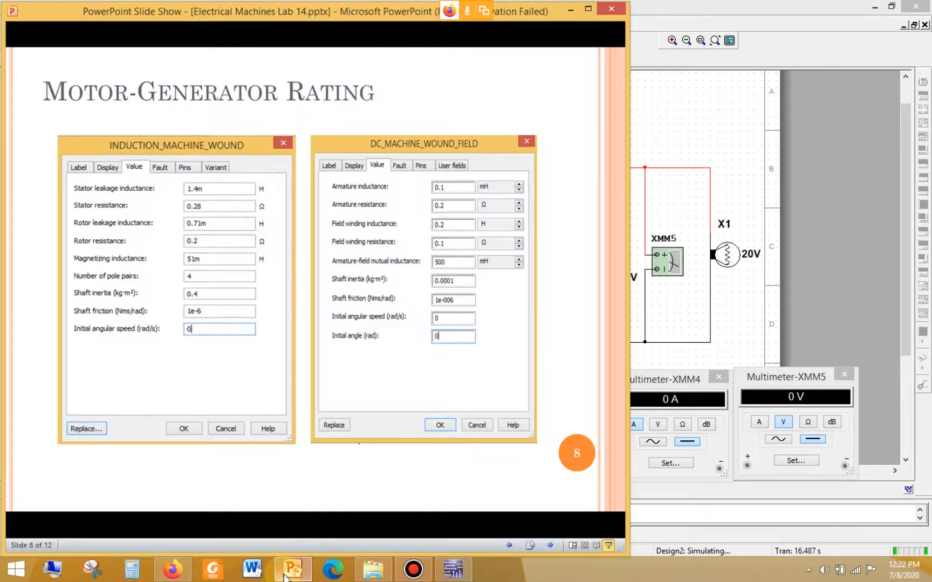
pyautogui.press('Right')
pyautogui.press('Left')
pyautogui.press('Left')
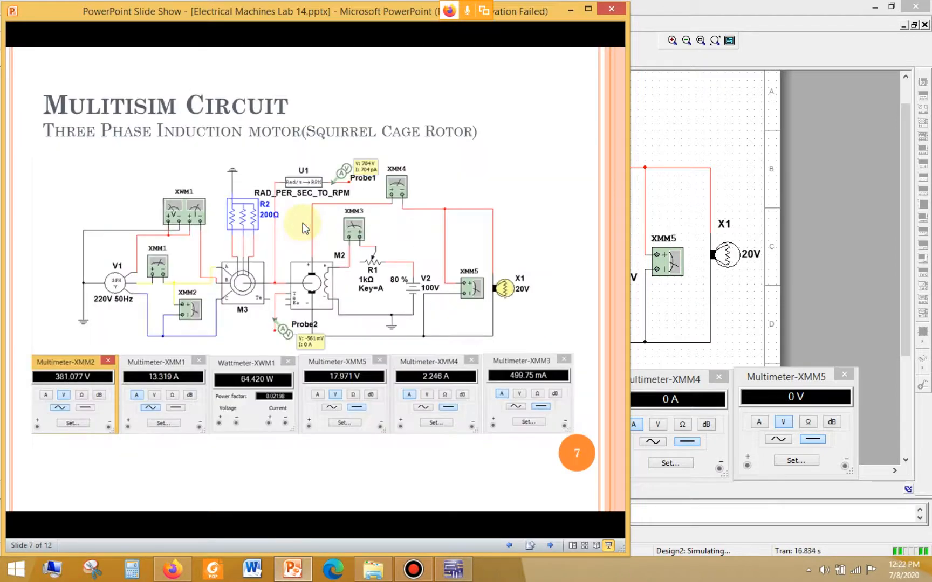
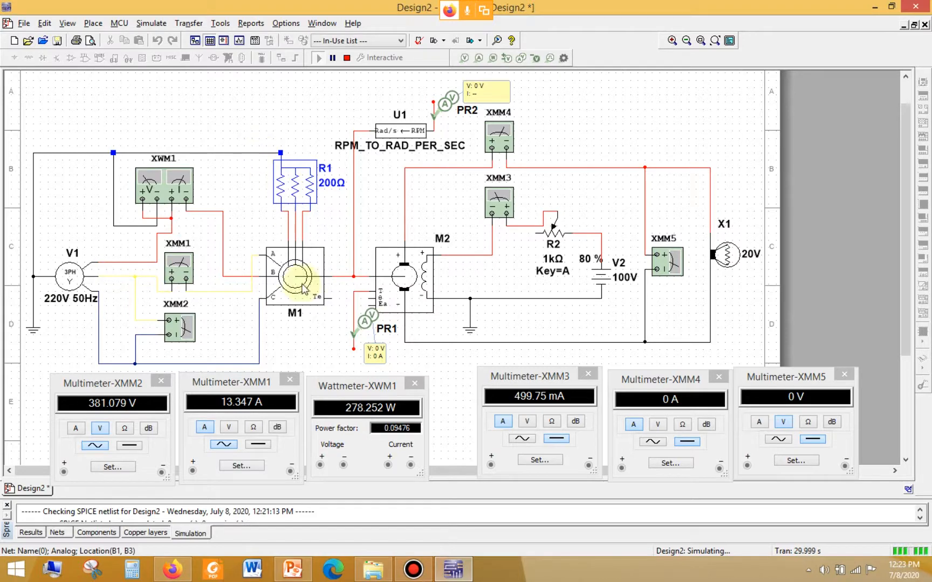
pyautogui.click(297, 568)
pyautogui.click(298, 566)
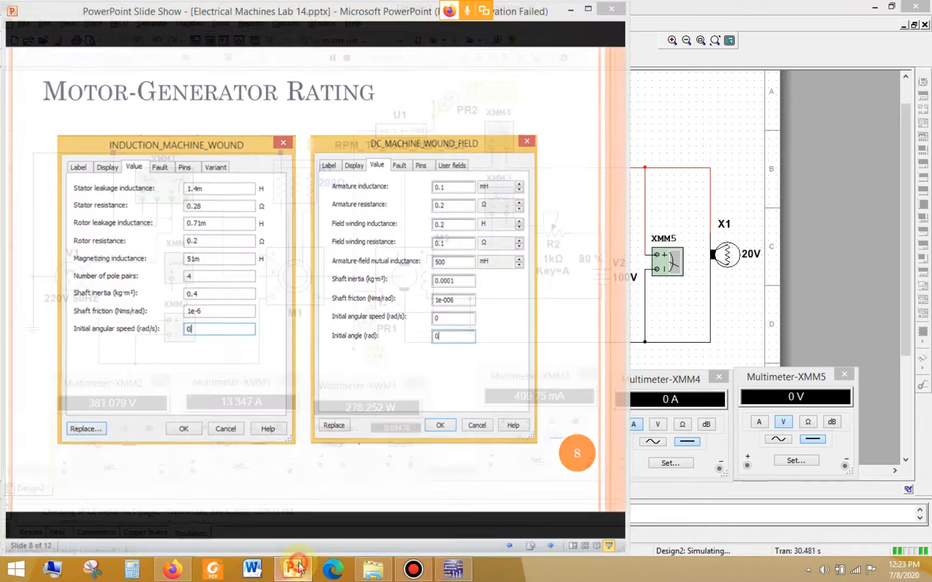
pyautogui.click(298, 566)
pyautogui.press('Left')
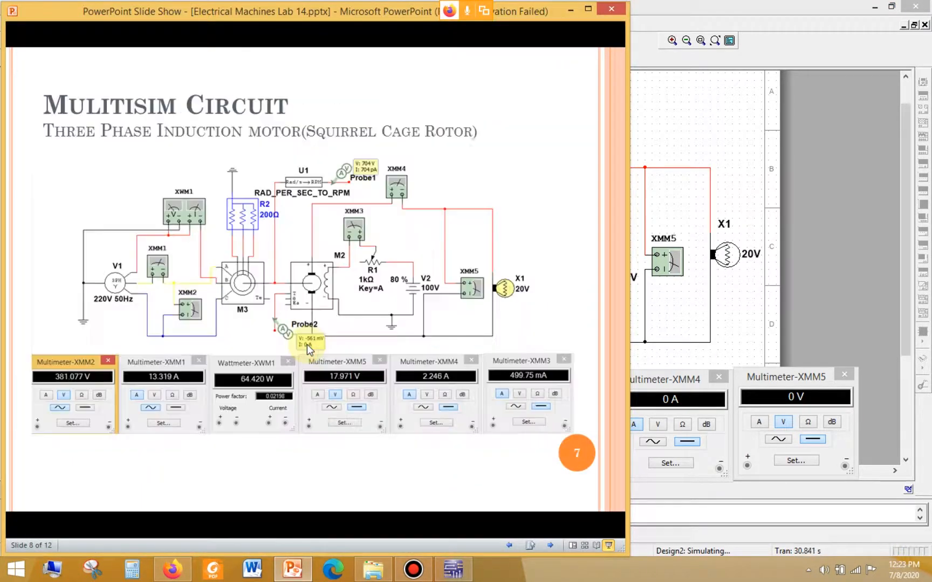
pyautogui.click(570, 10)
pyautogui.click(272, 126)
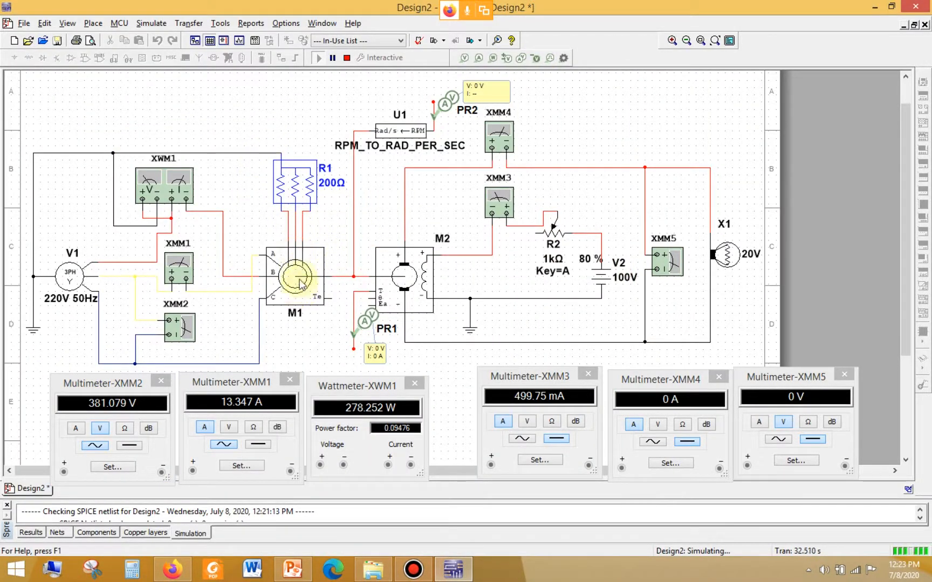
# Step: Stop the simulation and delete the wire connecting converter U1 to the shaft line between machines M1 and M2
pyautogui.click(384, 280)
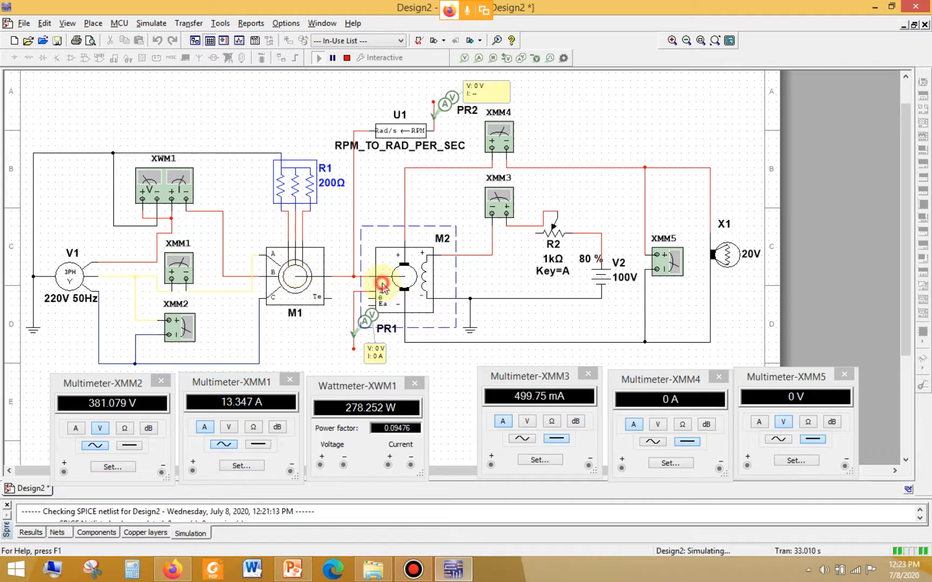
pyautogui.click(344, 277)
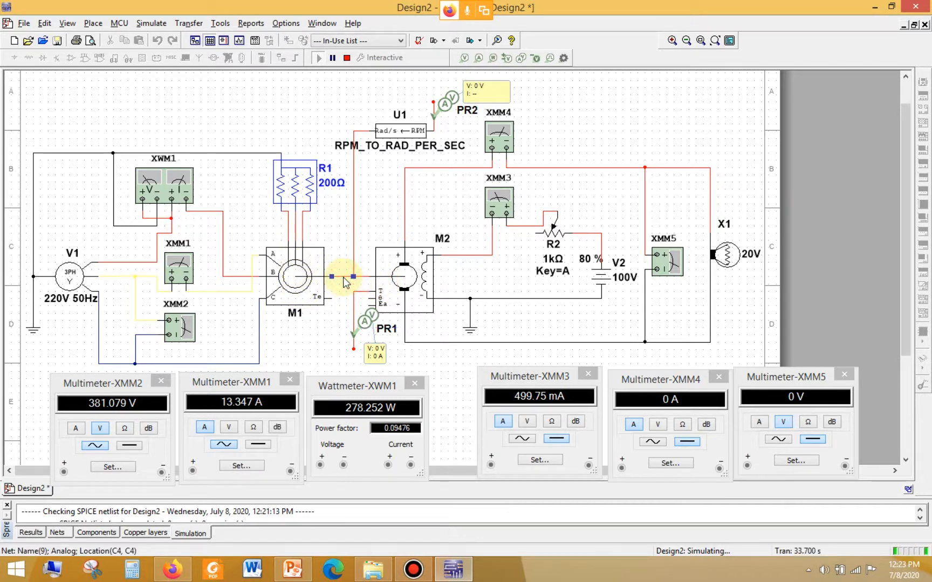
pyautogui.click(353, 187)
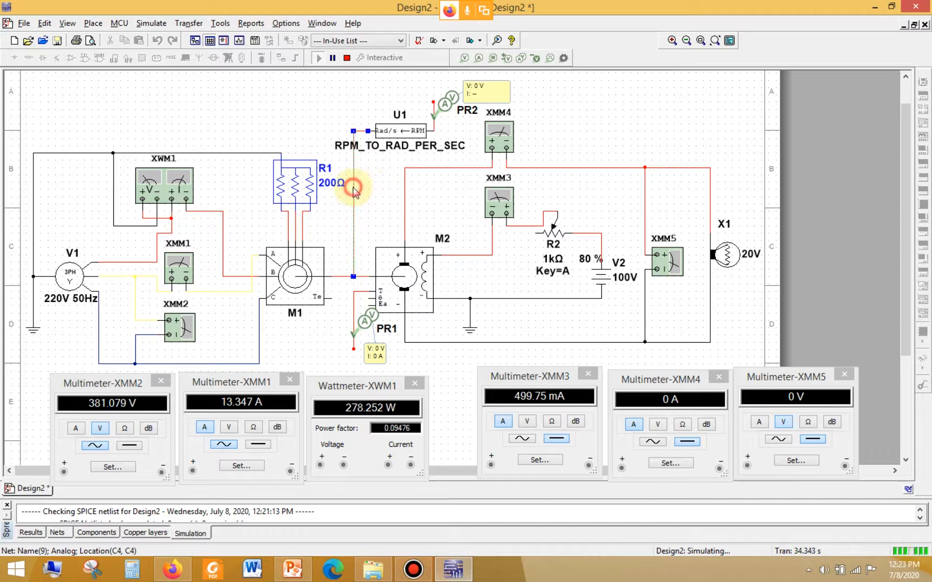
pyautogui.click(347, 58)
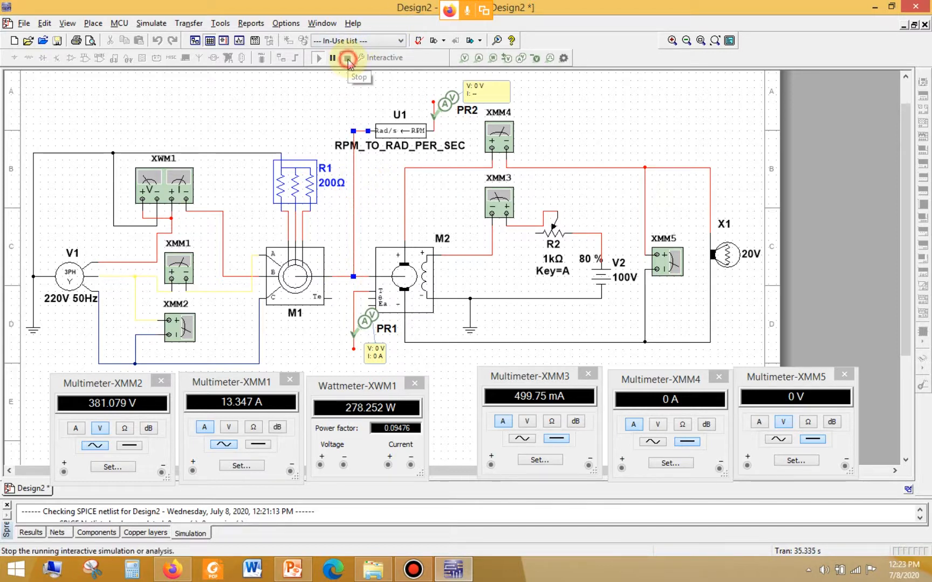
pyautogui.click(353, 222)
pyautogui.press('Delete')
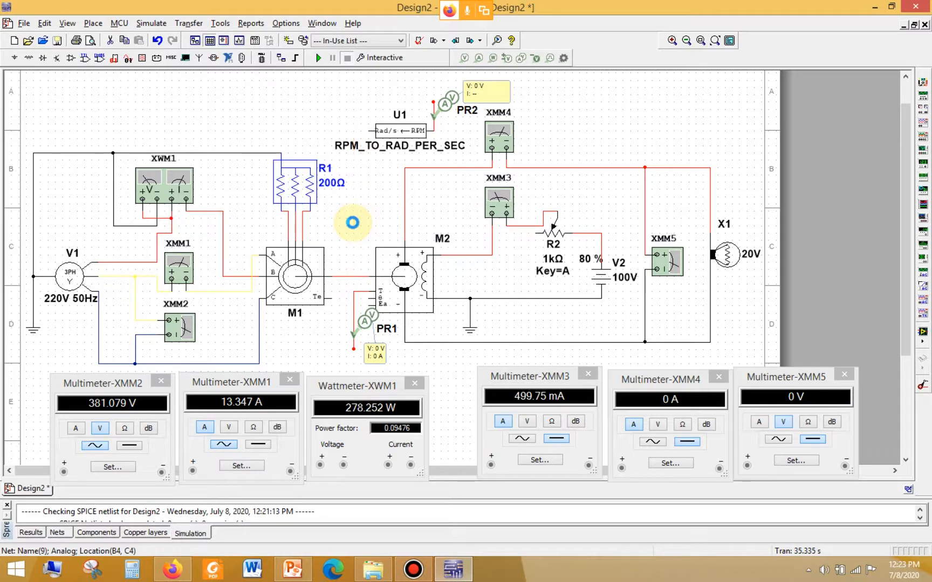
# Step: Run the simulation with converter U1 disconnected and compare the meter readings with the PowerPoint circuit slide
pyautogui.click(320, 63)
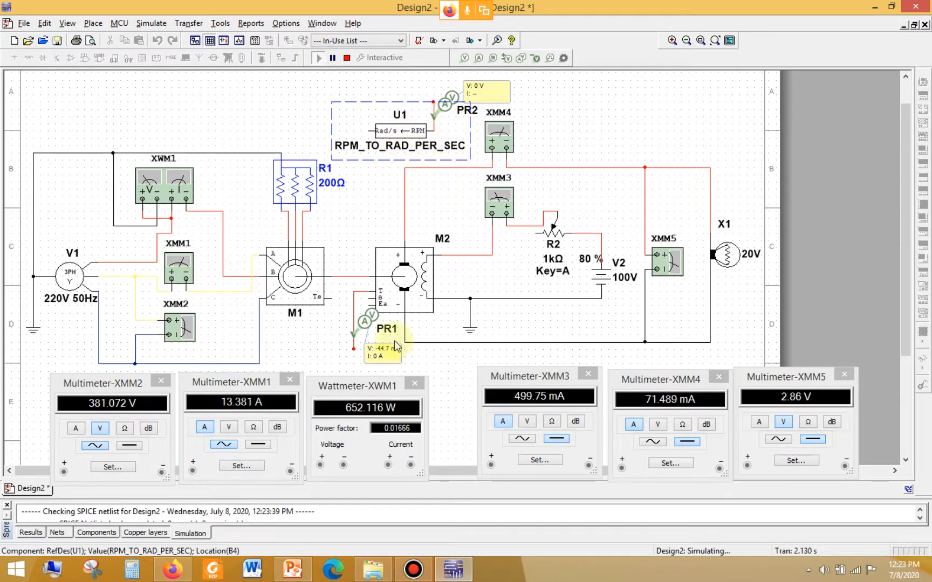
pyautogui.click(292, 570)
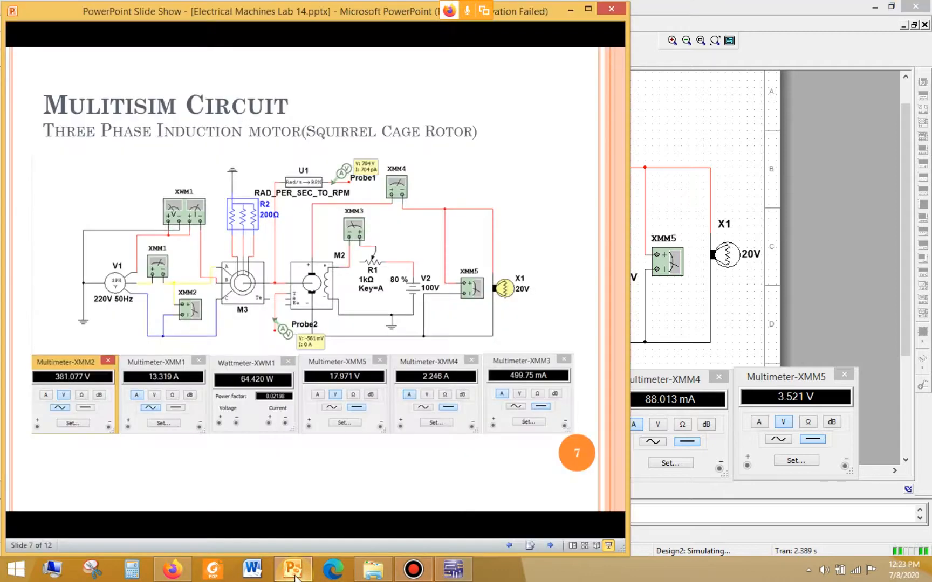
pyautogui.click(292, 570)
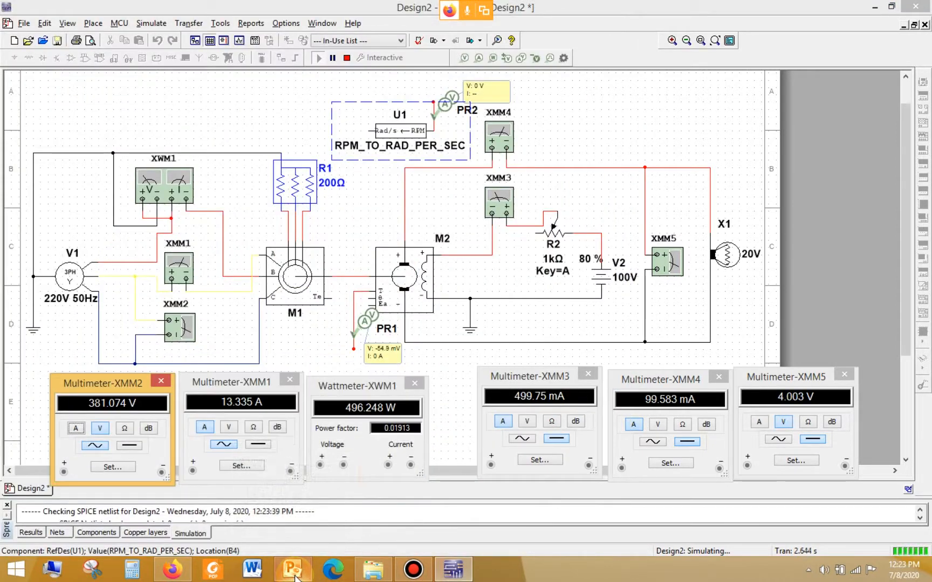
pyautogui.click(420, 133)
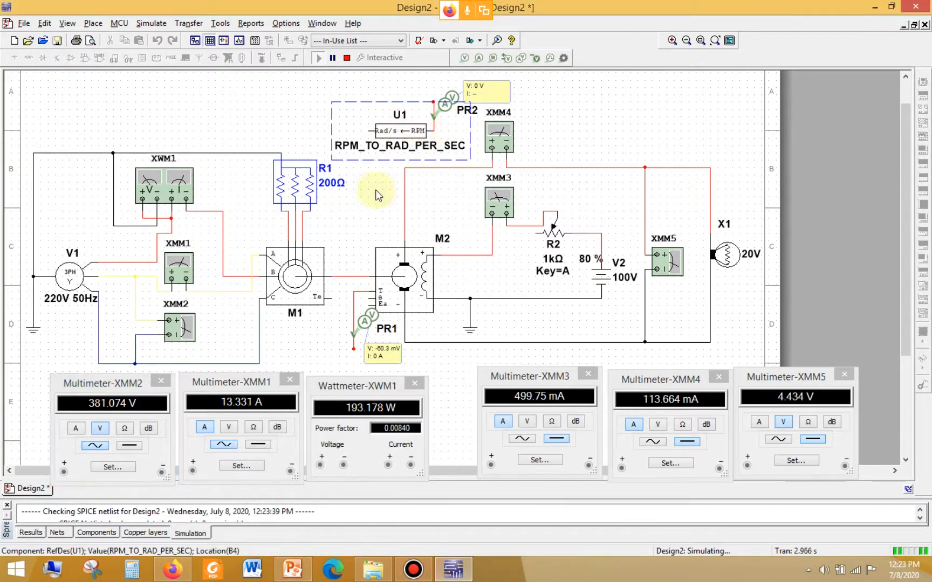
pyautogui.click(385, 132)
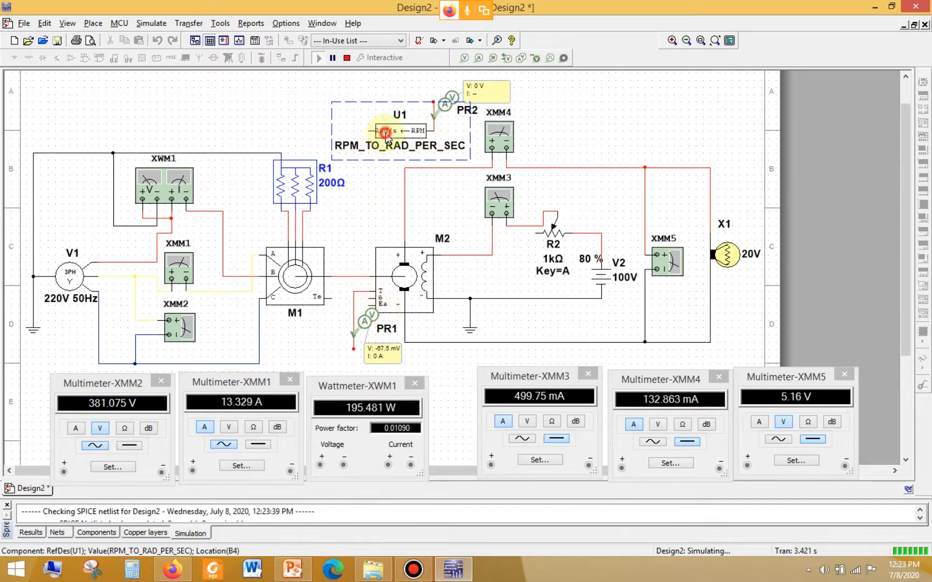
# Step: Stop the simulation and examine converter U1's display, value, fault, pin, variant and user field properties without changing them
pyautogui.click(347, 58)
pyautogui.click(397, 134)
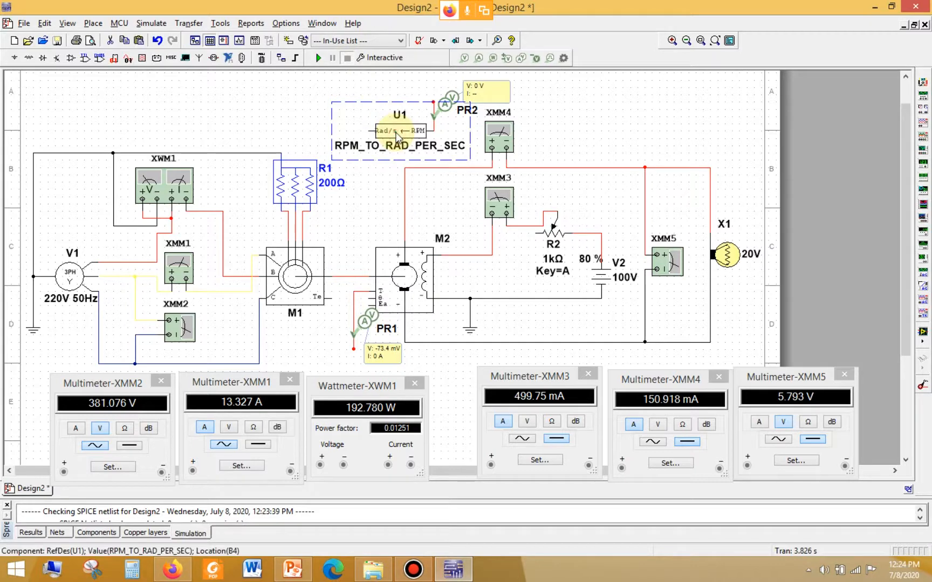
pyautogui.doubleClick(388, 133)
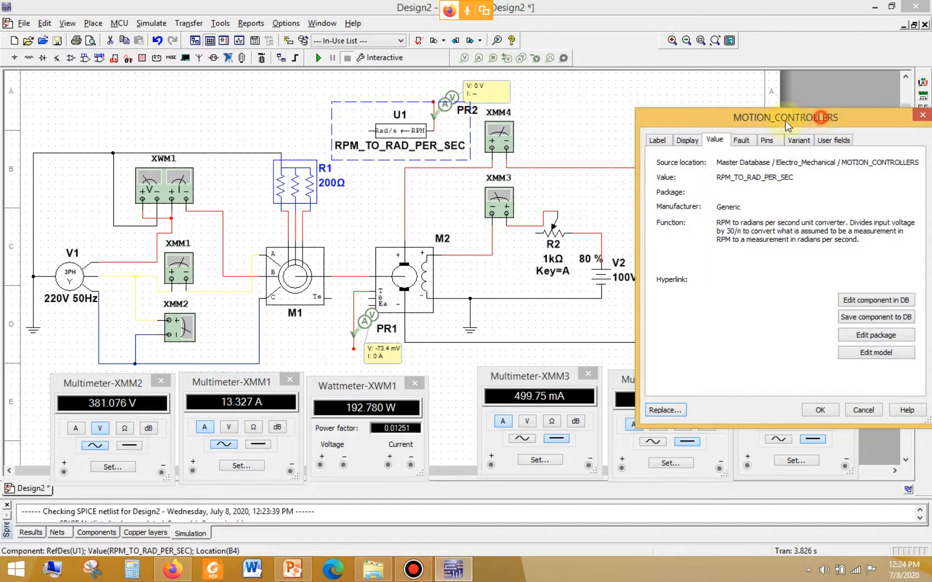
pyautogui.moveTo(802, 120); pyautogui.dragTo(605, 130)
pyautogui.click(488, 151)
pyautogui.click(470, 153)
pyautogui.click(488, 151)
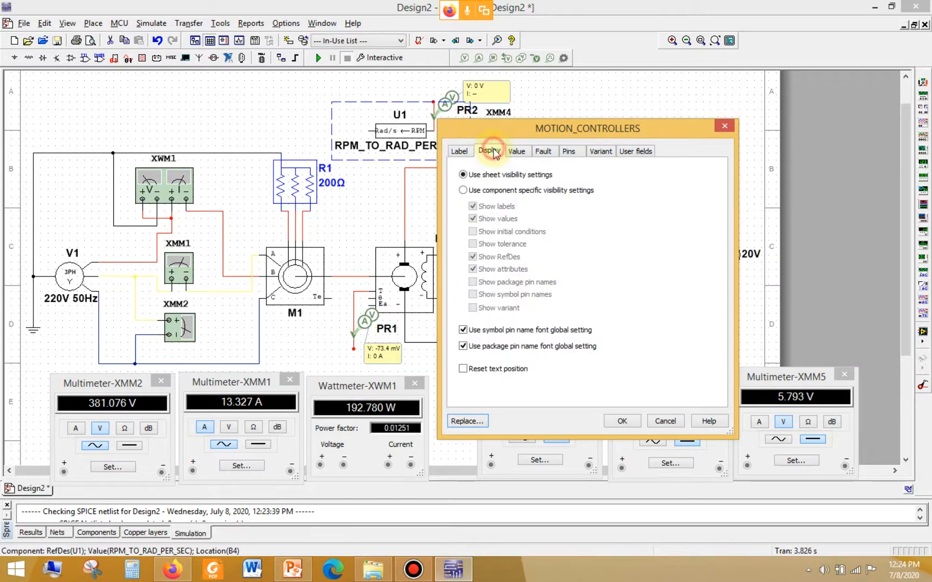
pyautogui.click(525, 153)
pyautogui.click(553, 153)
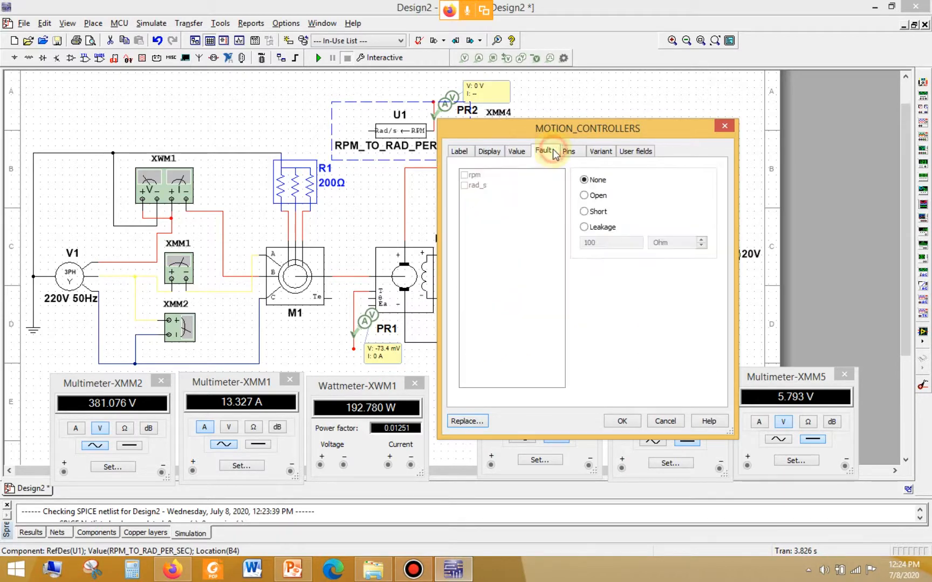
pyautogui.click(580, 150)
pyautogui.click(545, 153)
pyautogui.click(600, 151)
pyautogui.click(568, 151)
pyautogui.click(600, 152)
pyautogui.click(638, 150)
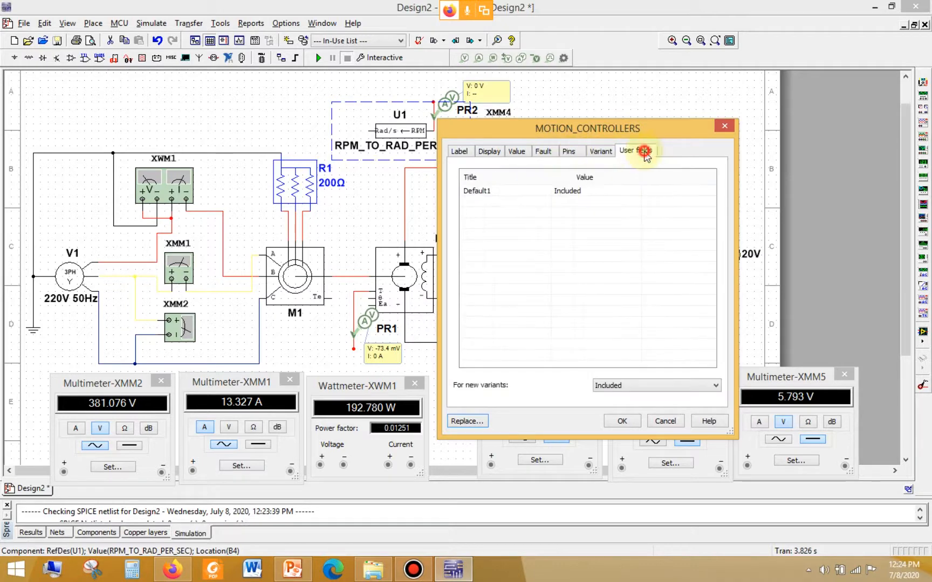
pyautogui.click(724, 126)
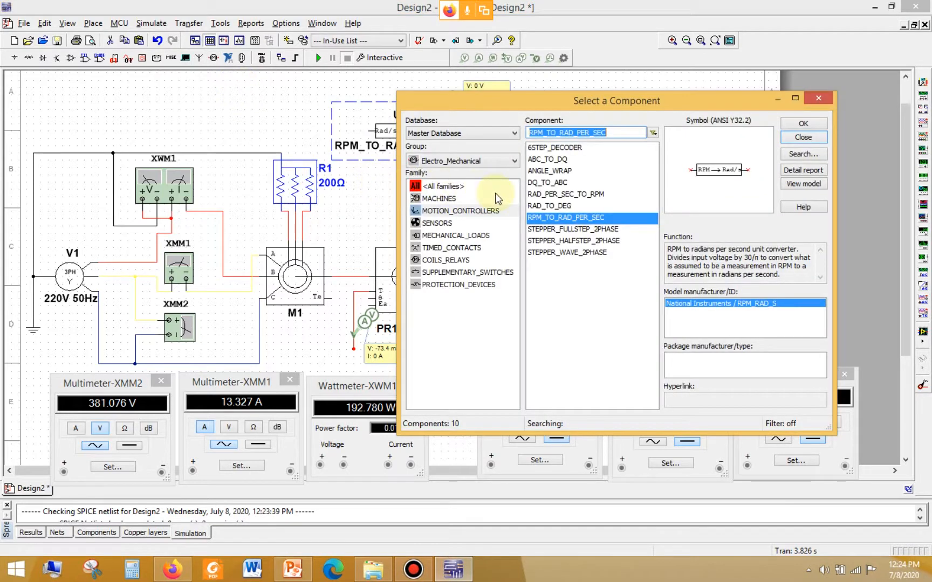
# Step: Place a RAD_PER_SEC_TO_RPM converter from the Electro_Mechanical motion controllers in the empty area above resistor R1
pyautogui.click(549, 196)
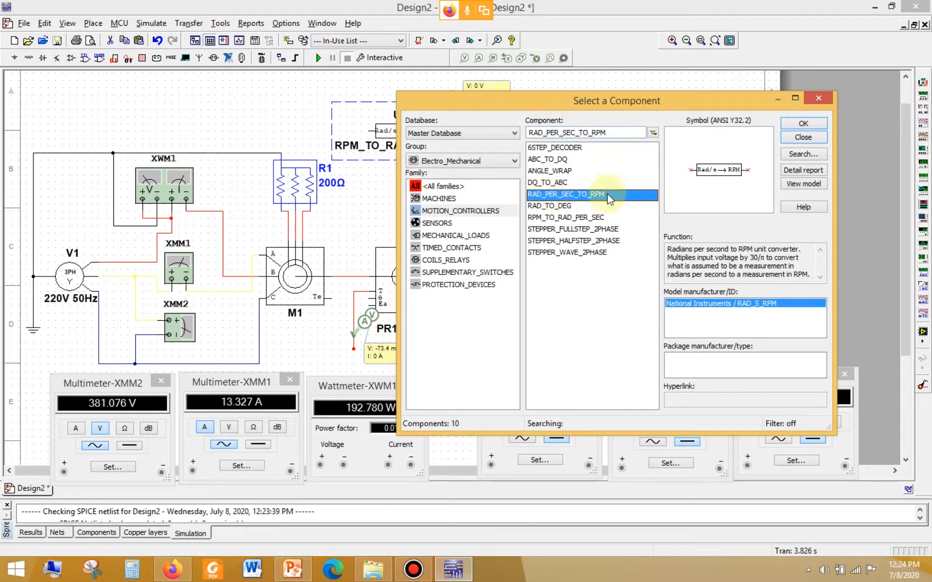
pyautogui.click(583, 218)
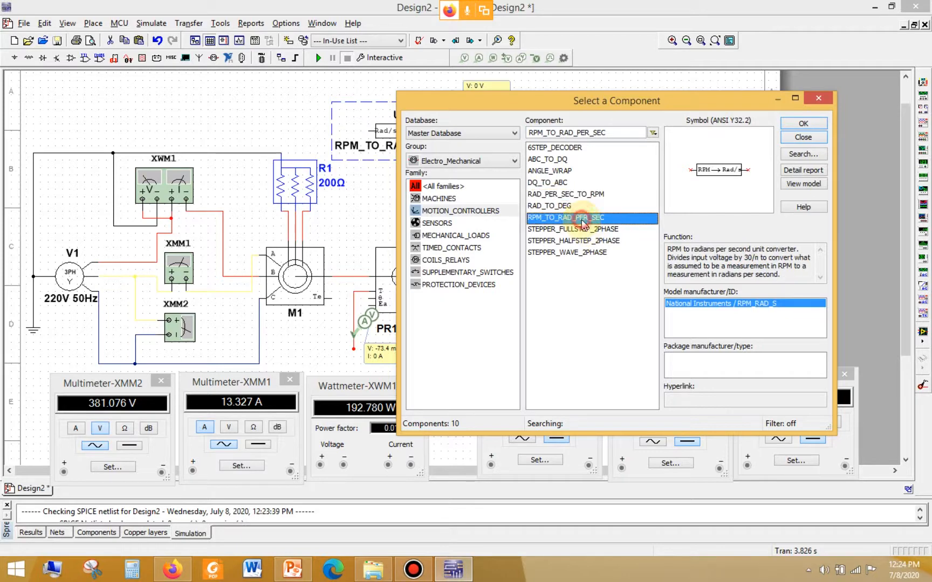
pyautogui.click(583, 194)
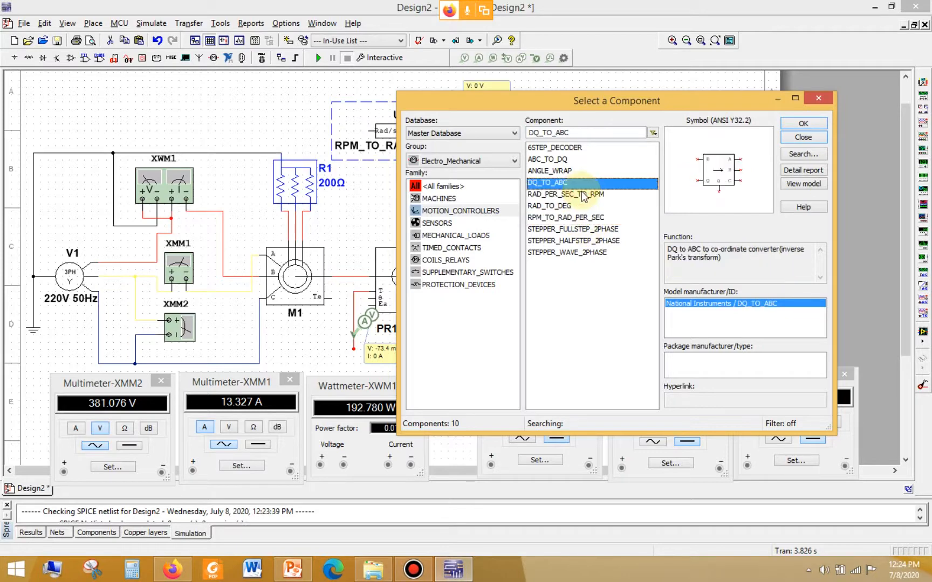
pyautogui.click(803, 123)
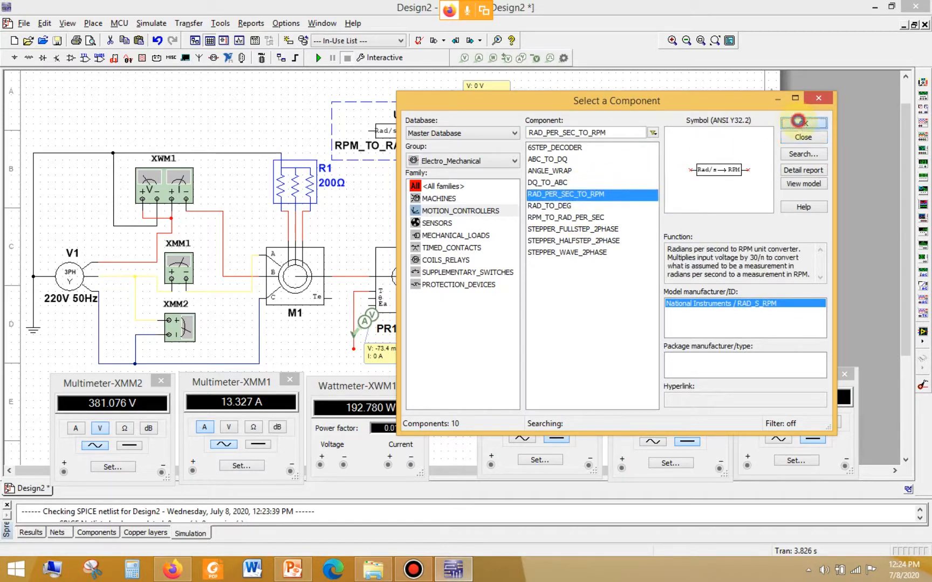
pyautogui.click(239, 119)
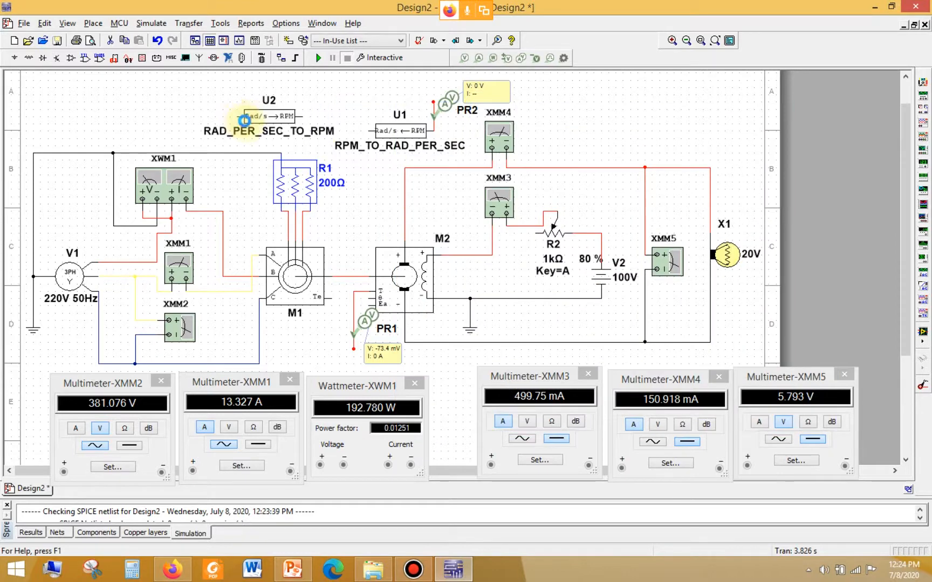
pyautogui.click(803, 137)
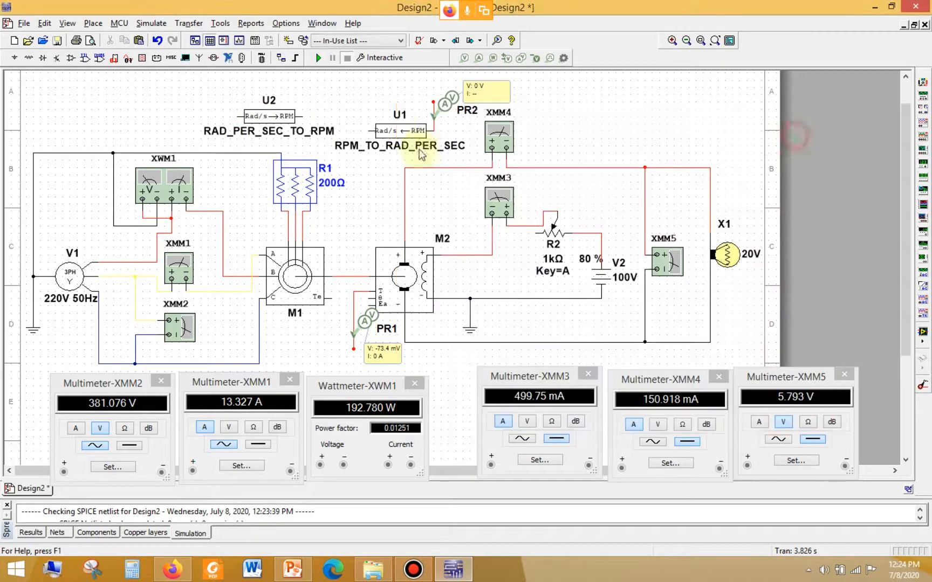
# Step: Replace converter U1 with the RAD_PER_SEC_TO_RPM converter and wire its Rad/s input to the shaft line between M1 and M2
pyautogui.click(401, 132)
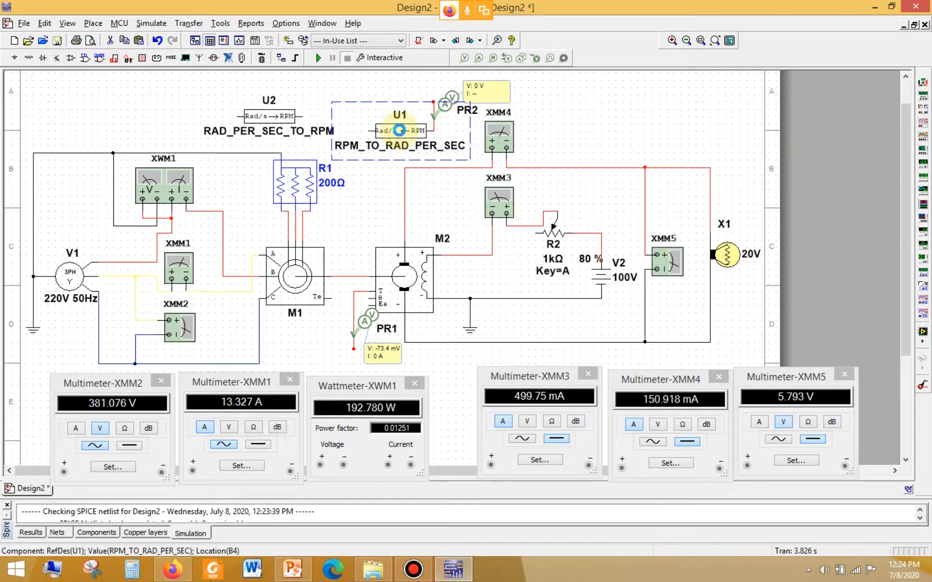
pyautogui.press('Delete')
pyautogui.click(271, 116)
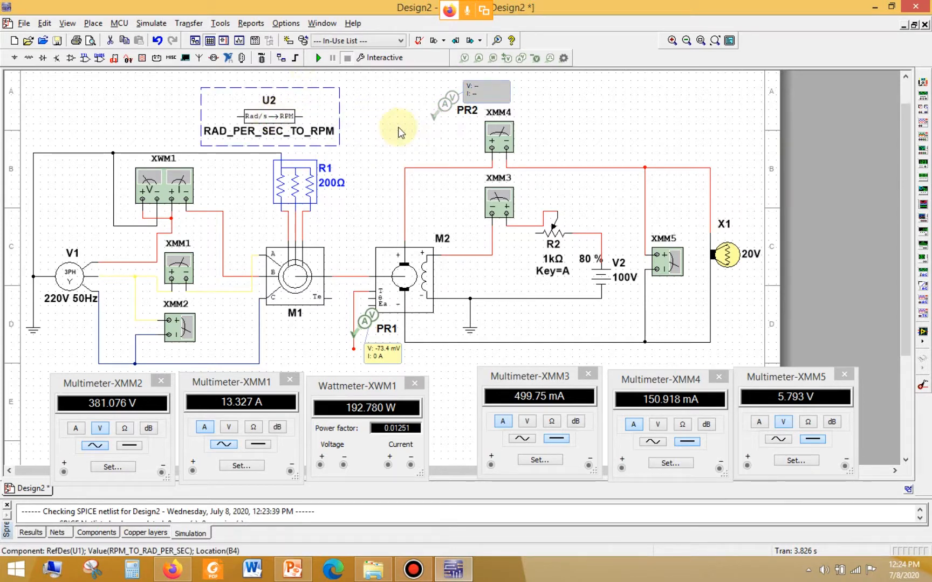
pyautogui.moveTo(273, 120); pyautogui.dragTo(398, 127)
pyautogui.click(386, 184)
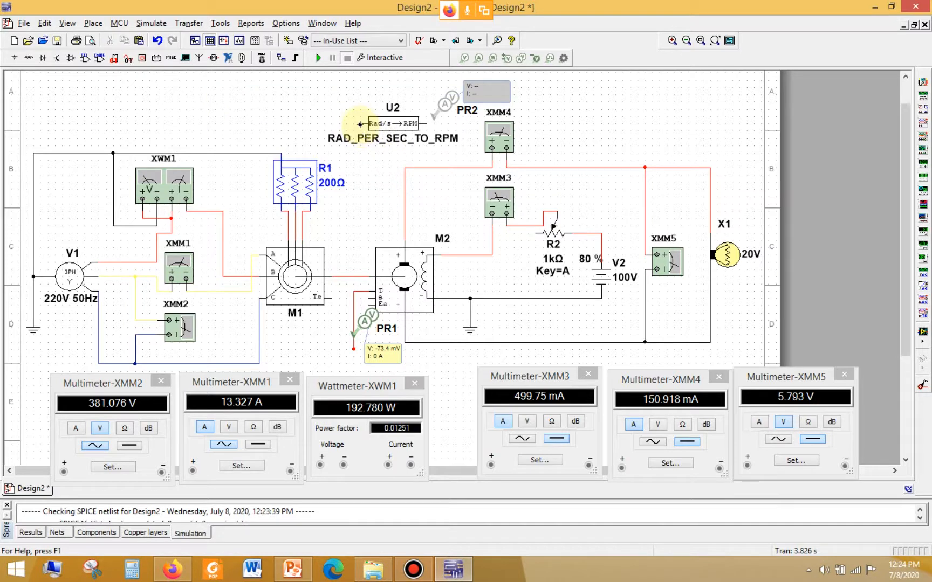
pyautogui.click(346, 272)
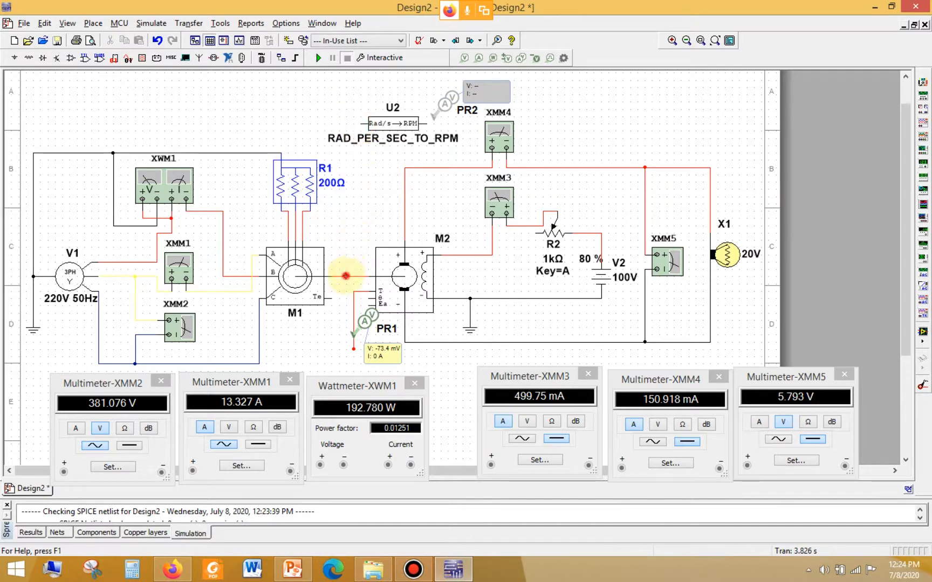
# Step: Delete the disconnected probe PR2 beside the converter's RPM output
pyautogui.click(427, 96)
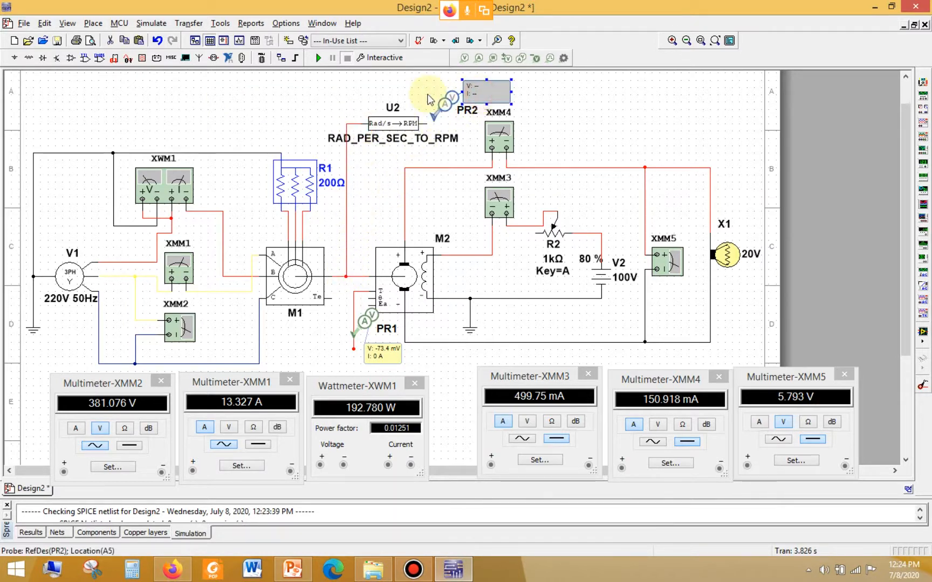
pyautogui.click(429, 123)
pyautogui.click(430, 124)
pyautogui.moveTo(431, 76); pyautogui.dragTo(507, 112)
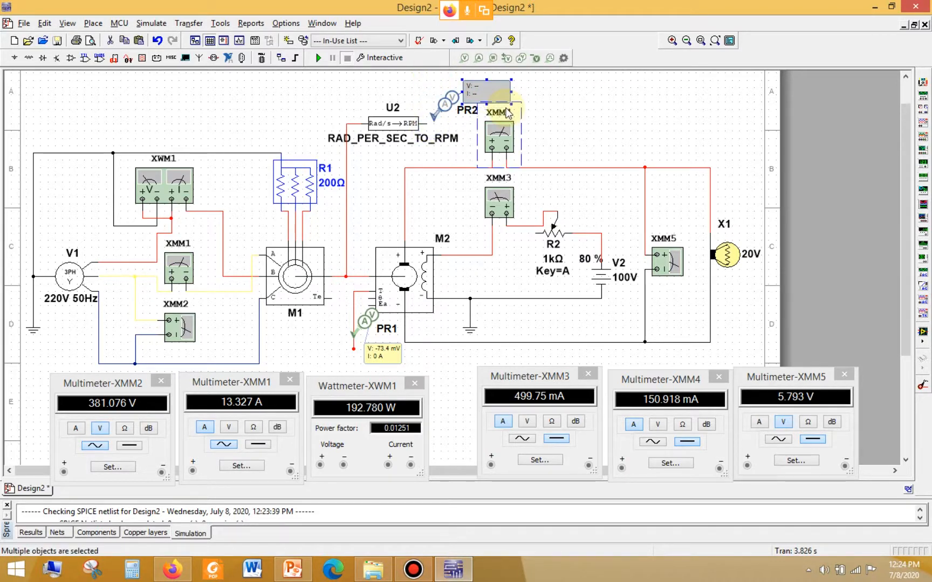
pyautogui.moveTo(426, 81); pyautogui.dragTo(451, 122)
pyautogui.press('Delete')
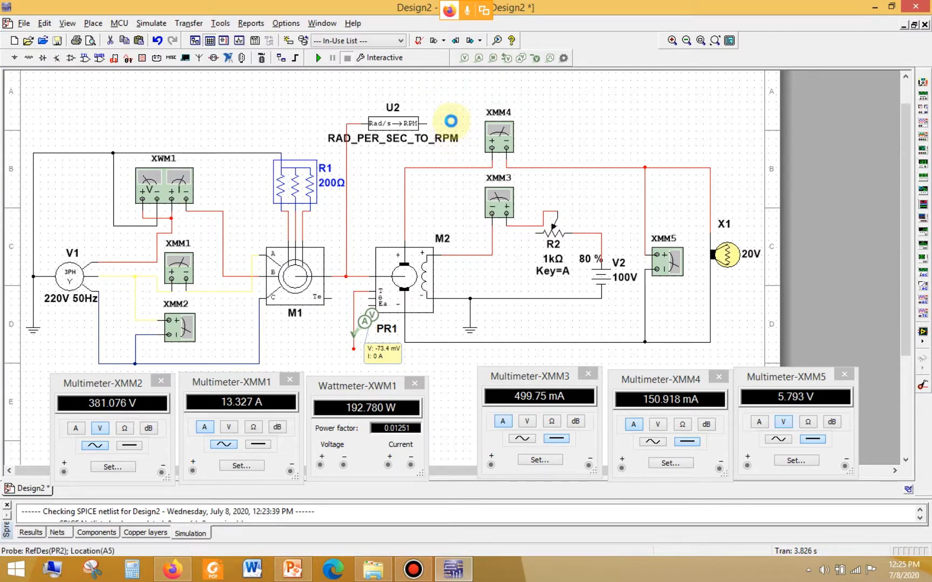
# Step: Draw a short open-ended wire from the converter's RPM output and place a voltage and current probe on it
pyautogui.click(429, 124)
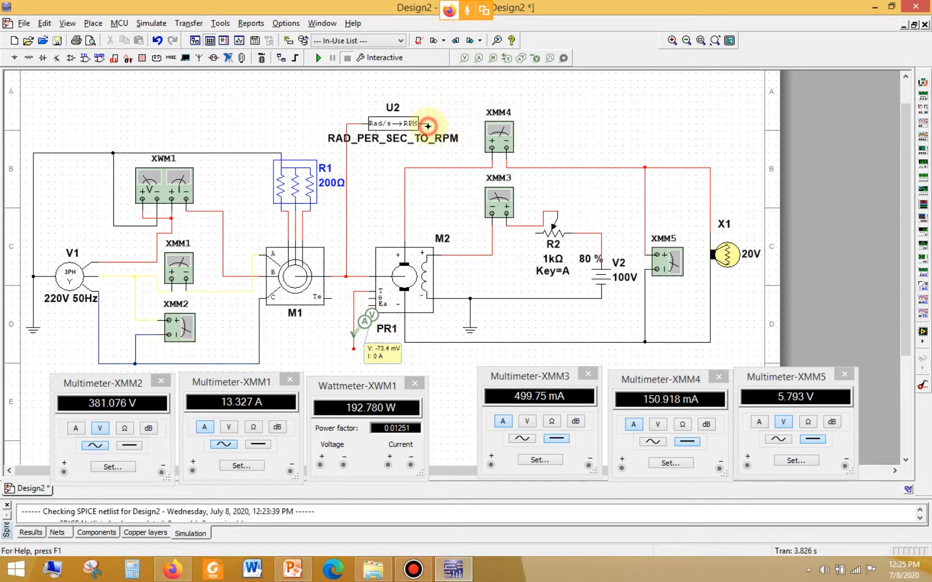
pyautogui.doubleClick(440, 88)
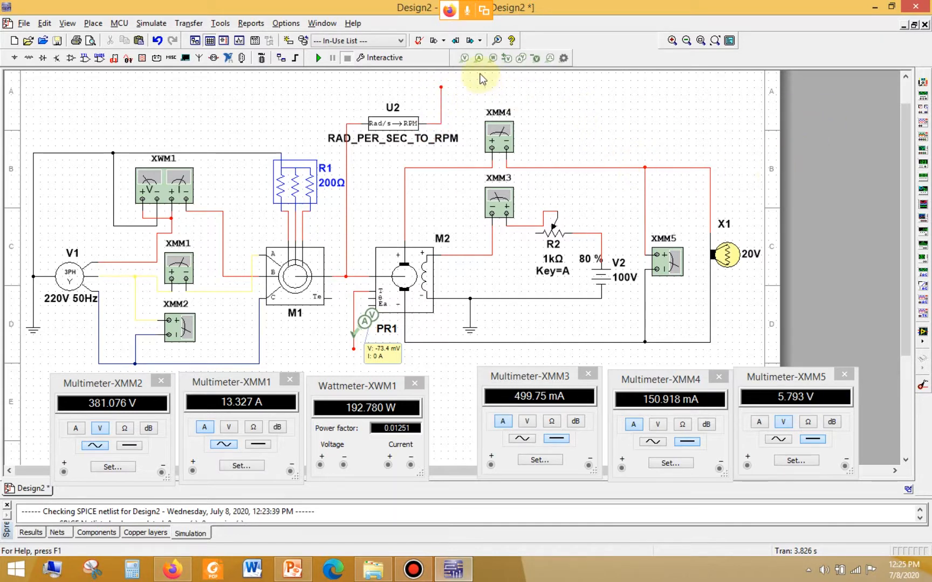
pyautogui.click(521, 57)
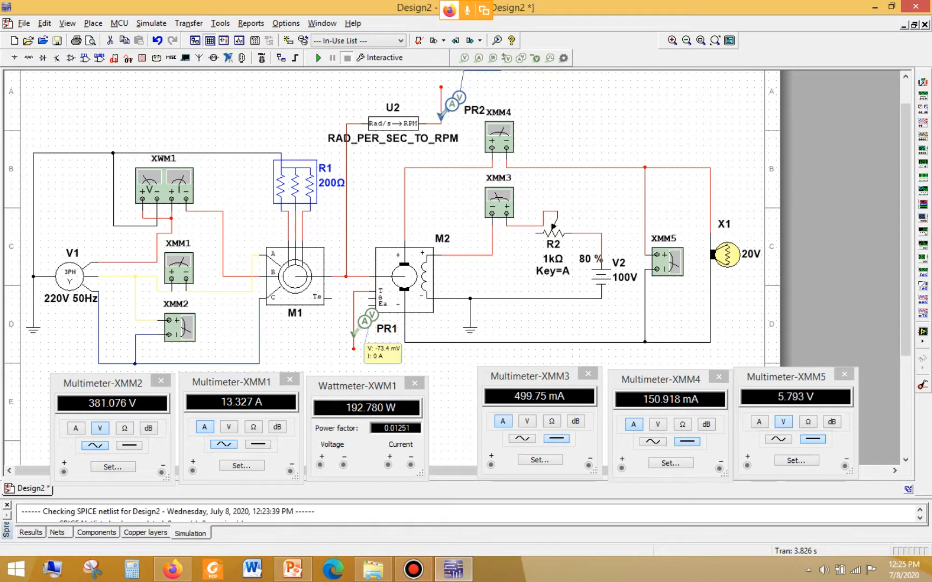
pyautogui.click(441, 115)
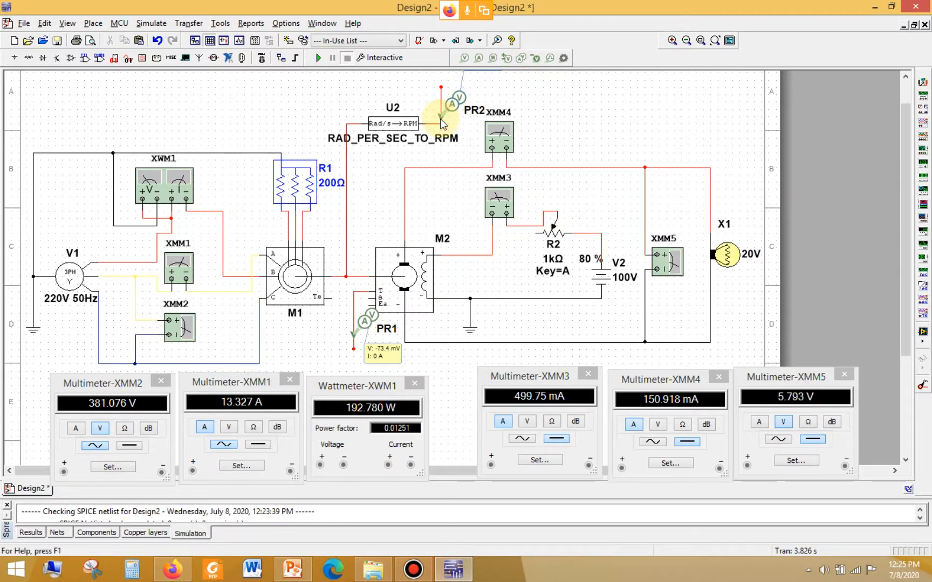
# Step: Move probe PR2's reading box down so it sits beside the probe, just above multimeter XMM4
pyautogui.moveTo(900, 126); pyautogui.dragTo(905, 108)
pyautogui.moveTo(497, 90); pyautogui.dragTo(510, 128)
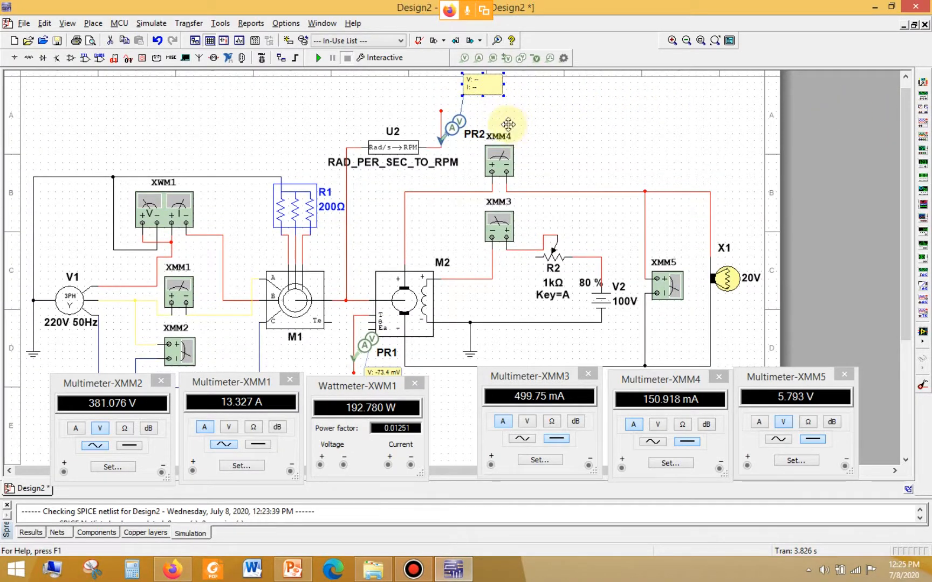
pyautogui.moveTo(902, 138)
pyautogui.mouseDown()
pyautogui.moveTo(907, 159)
pyautogui.moveTo(903, 153)
pyautogui.mouseUp()
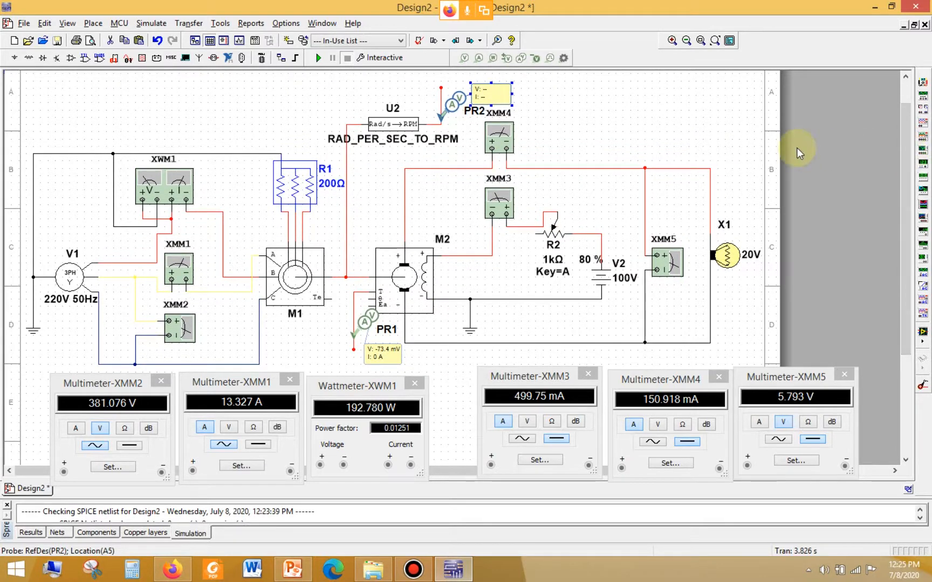
pyautogui.click(724, 116)
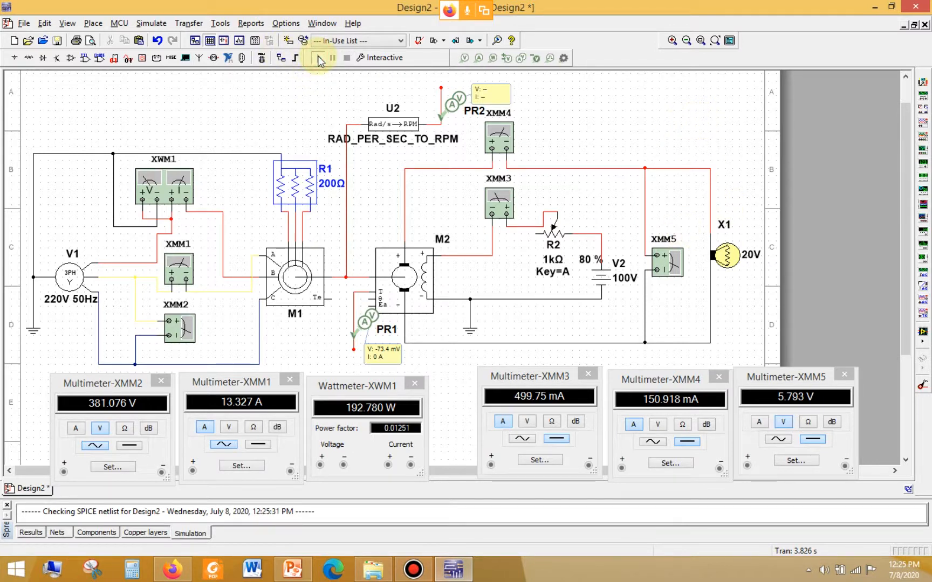
# Step: Run the simulation with the new converter connected and enlarge probe PR2's reading box
pyautogui.click(319, 58)
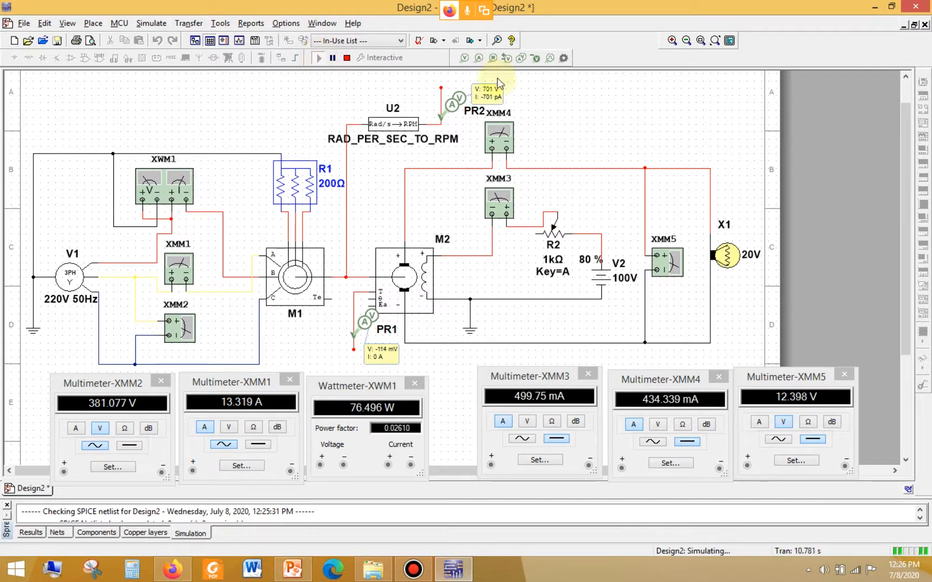
pyautogui.scroll(3, 461, 96)
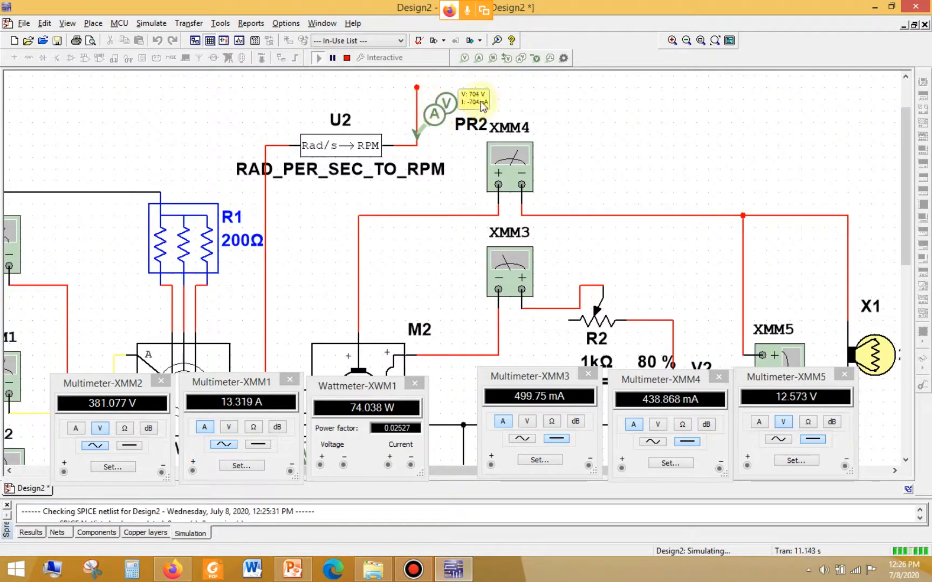
pyautogui.scroll(3, 478, 100)
pyautogui.click(450, 100)
pyautogui.moveTo(462, 105); pyautogui.dragTo(512, 124)
pyautogui.scroll(-5, 512, 125)
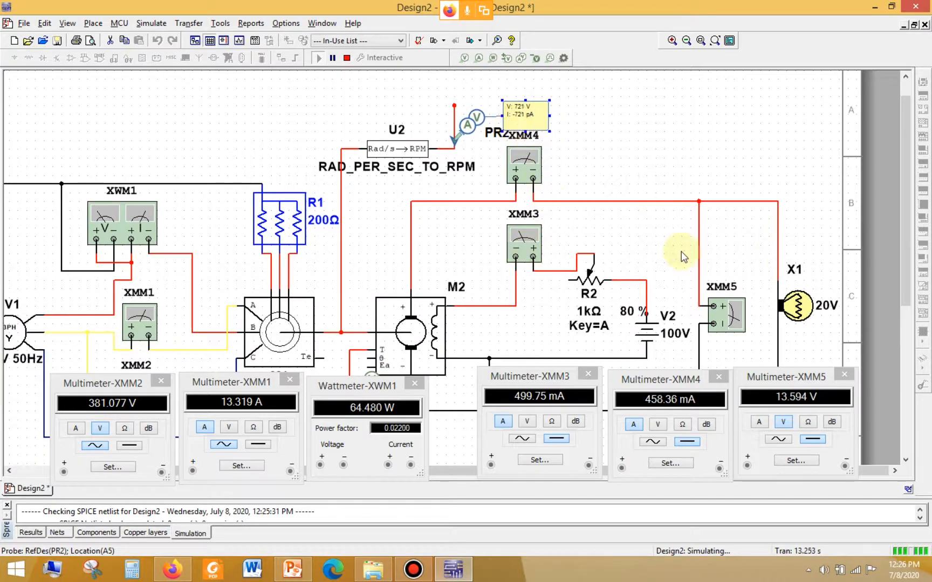
pyautogui.scroll(-1, 574, 256)
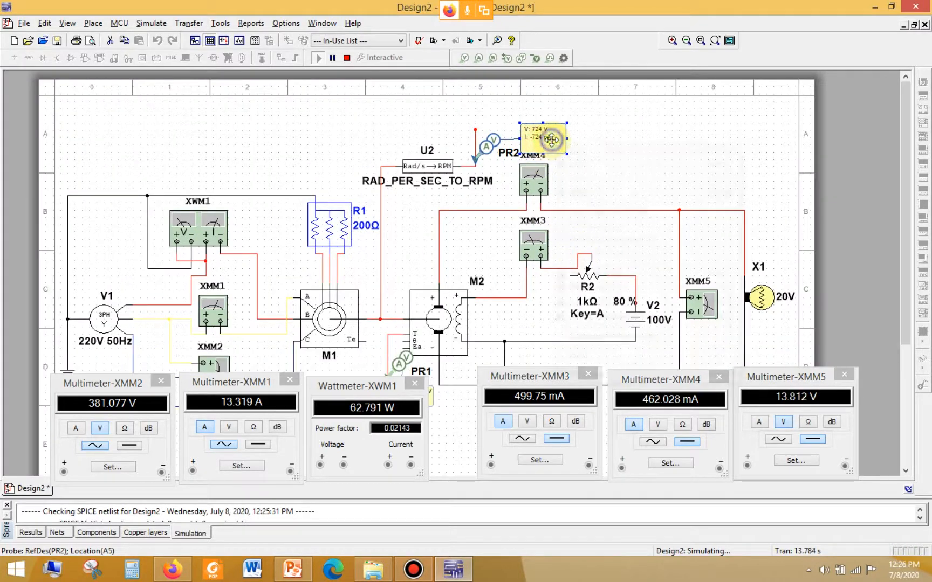
pyautogui.rightClick(551, 140)
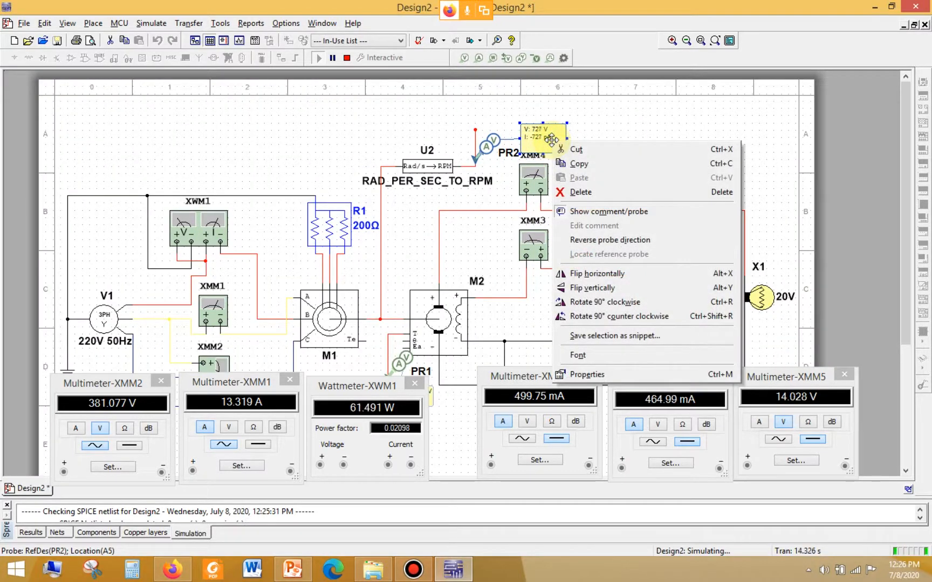
pyautogui.click(591, 111)
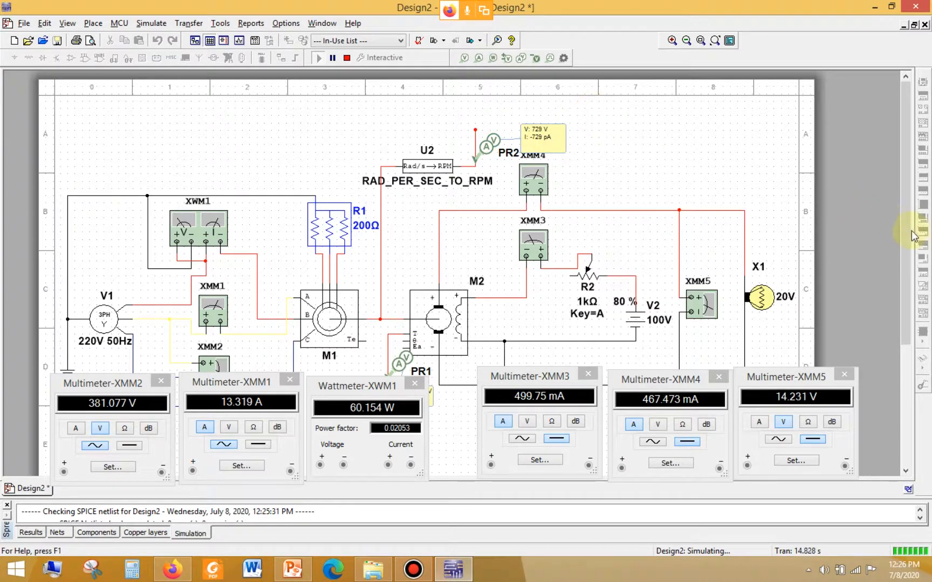
pyautogui.moveTo(905, 232); pyautogui.dragTo(904, 256)
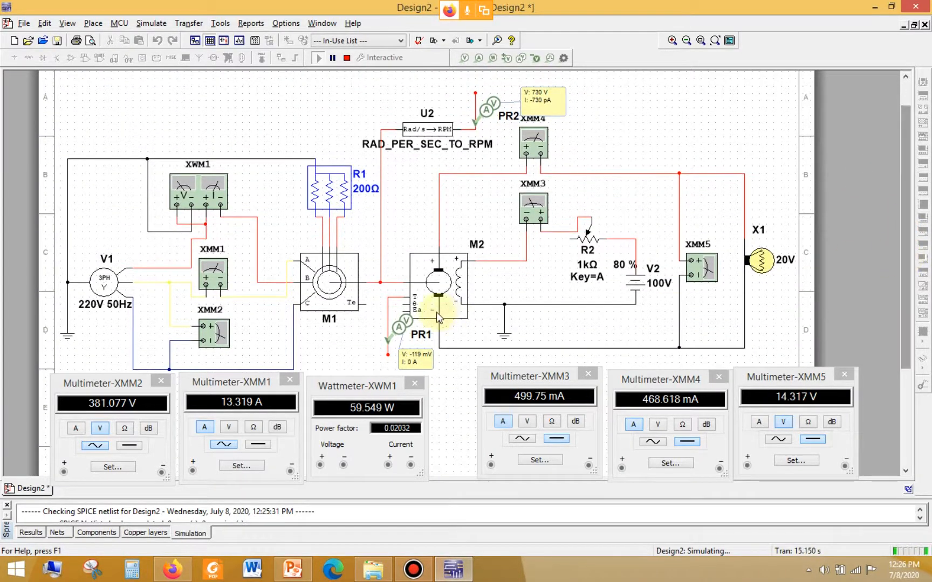
pyautogui.rightClick(413, 357)
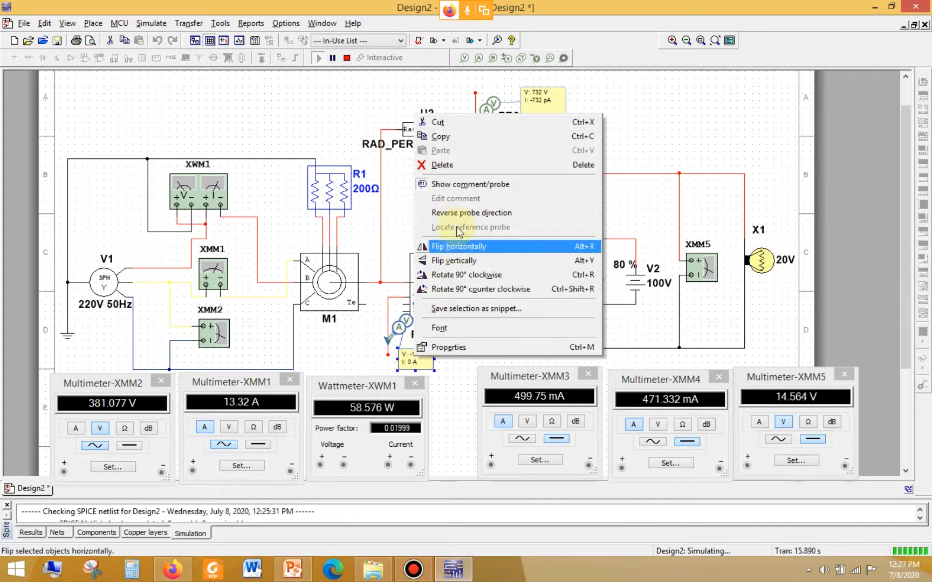
pyautogui.click(717, 125)
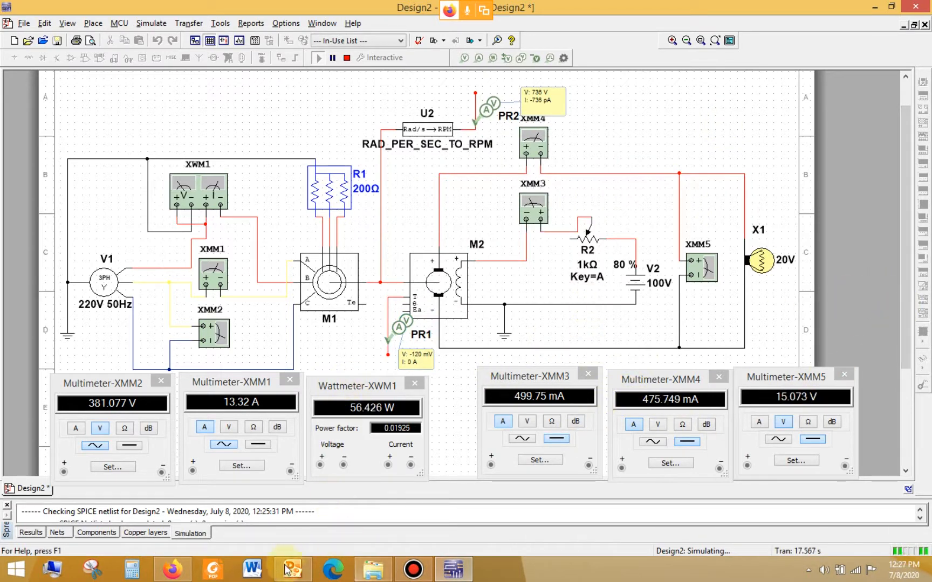
# Step: Switch to the Google Meet window, check the meeting chat, return to the Multisim circuit and dismiss the presenting notification
pyautogui.click(172, 570)
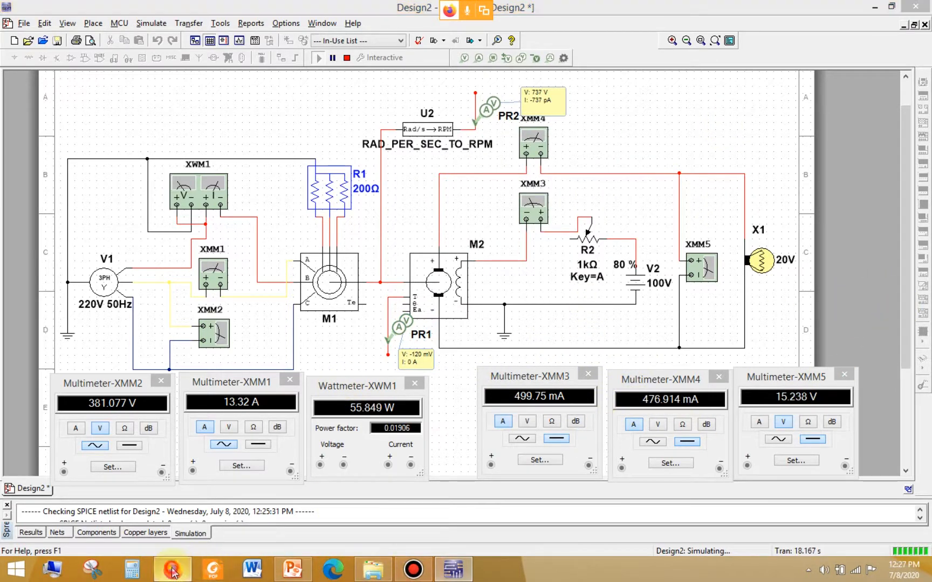
pyautogui.click(871, 102)
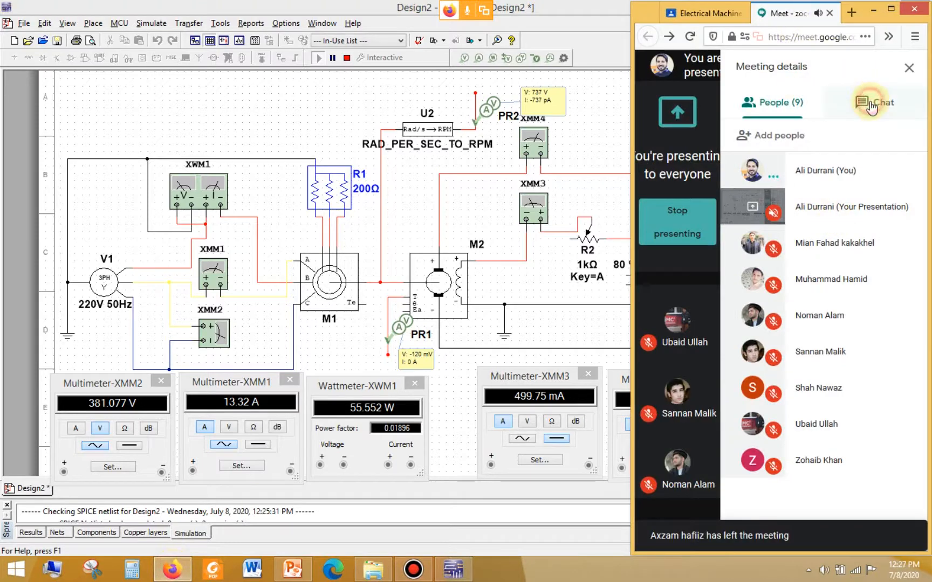
pyautogui.click(778, 112)
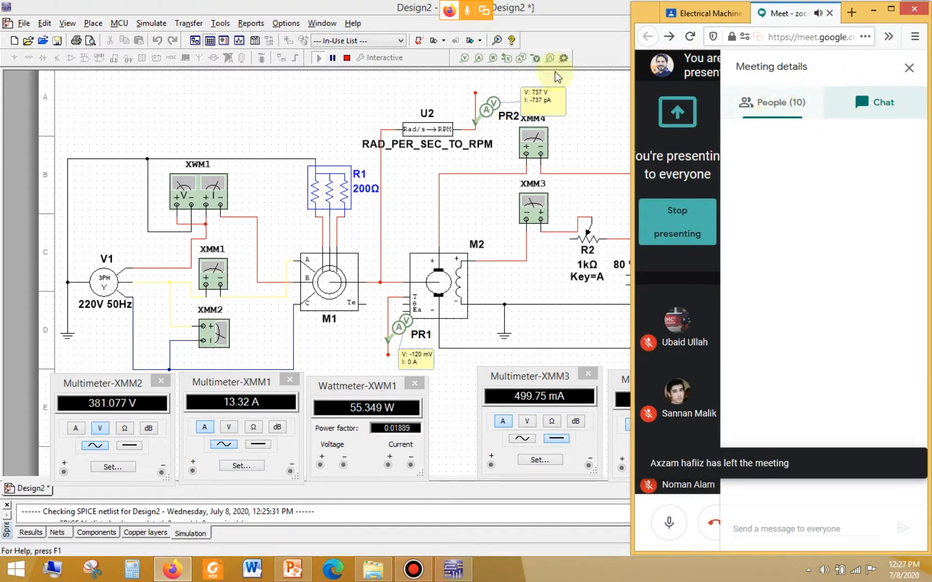
pyautogui.click(555, 9)
pyautogui.doubleClick(617, 9)
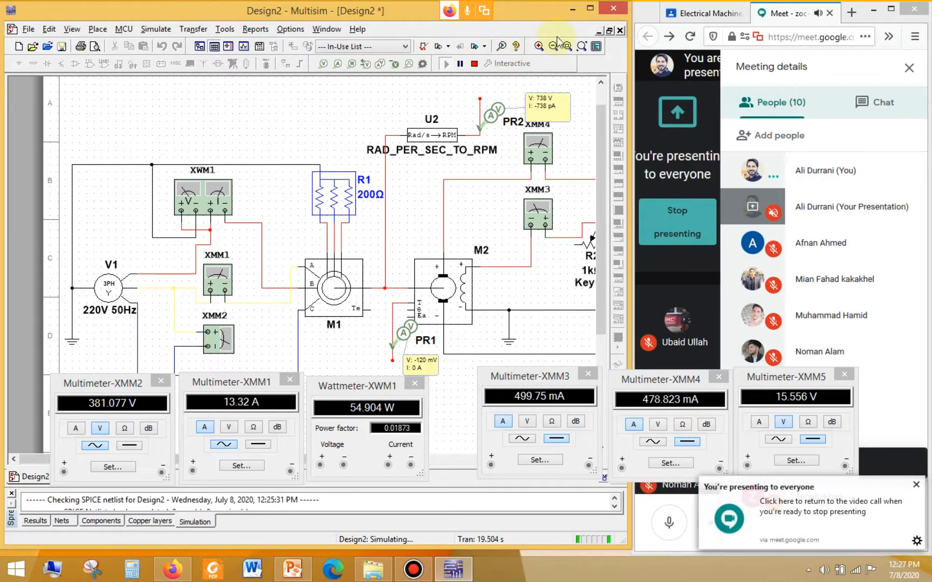
pyautogui.doubleClick(587, 12)
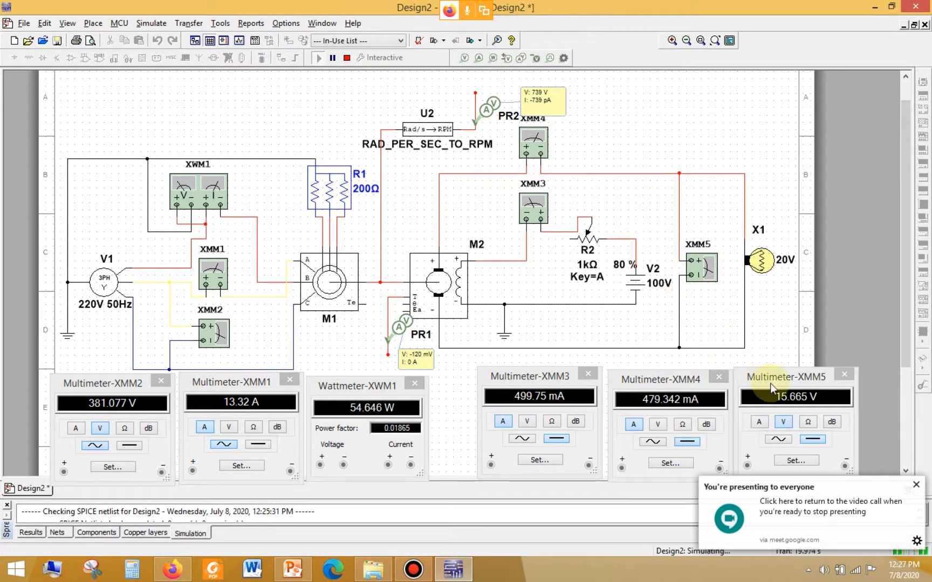
pyautogui.click(915, 484)
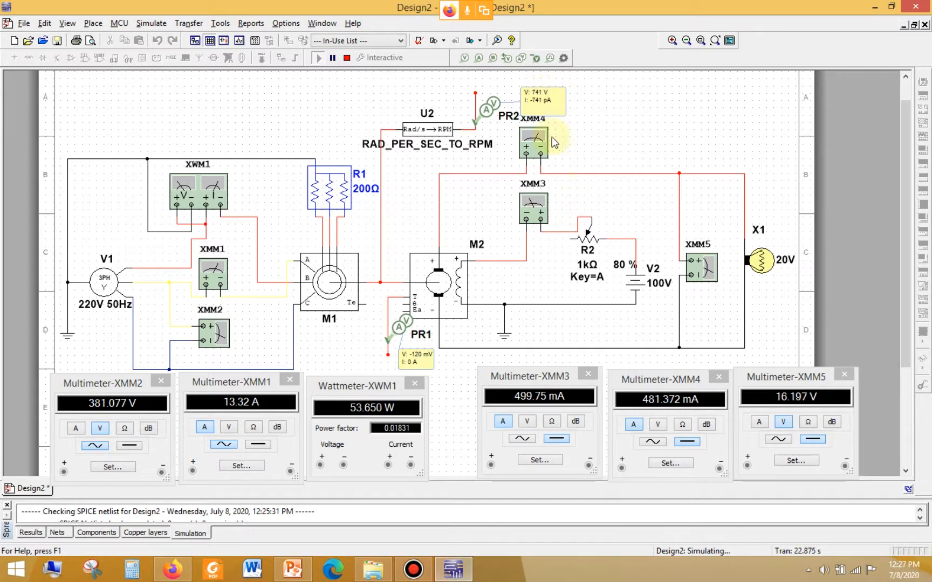
# Step: Move the XMM3, XMM4 and XMM5 multimeter readouts closer to the XWM1 wattmeter so all meters form one row
pyautogui.moveTo(532, 377); pyautogui.dragTo(488, 385)
pyautogui.moveTo(674, 380); pyautogui.dragTo(630, 385)
pyautogui.moveTo(772, 378); pyautogui.dragTo(730, 384)
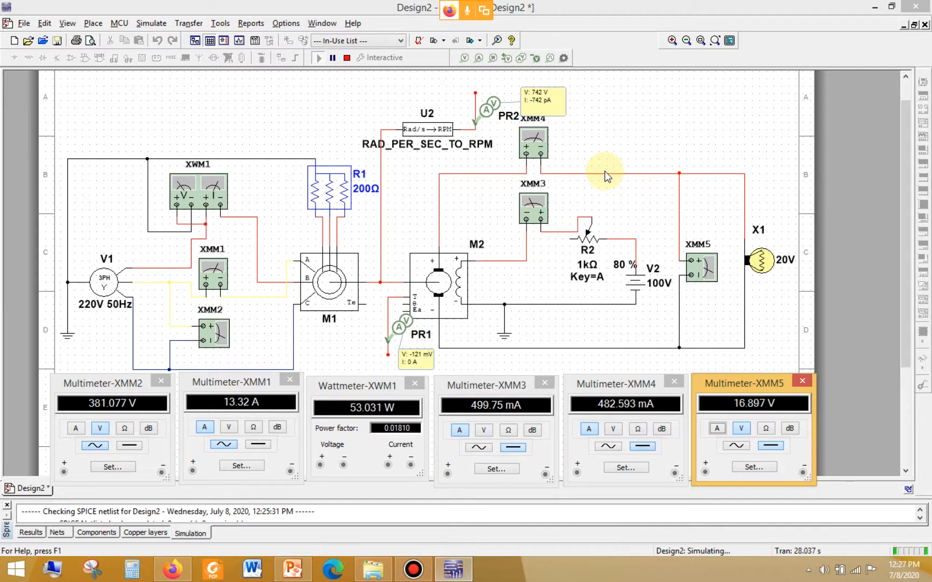
pyautogui.click(540, 107)
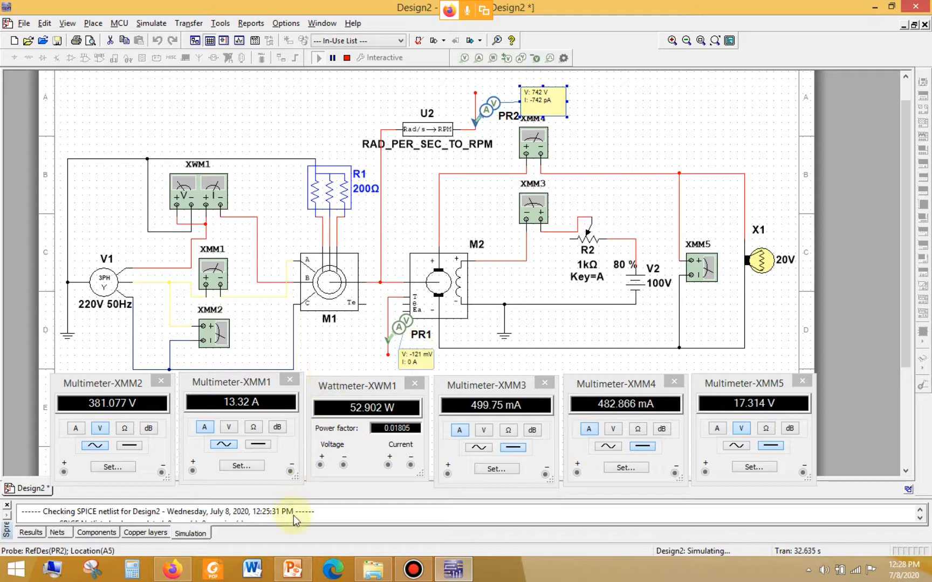
# Step: Switch to the PowerPoint lab presentation, end the slide show and open slide 9 with the measurement table
pyautogui.click(293, 571)
pyautogui.click(294, 575)
pyautogui.click(294, 576)
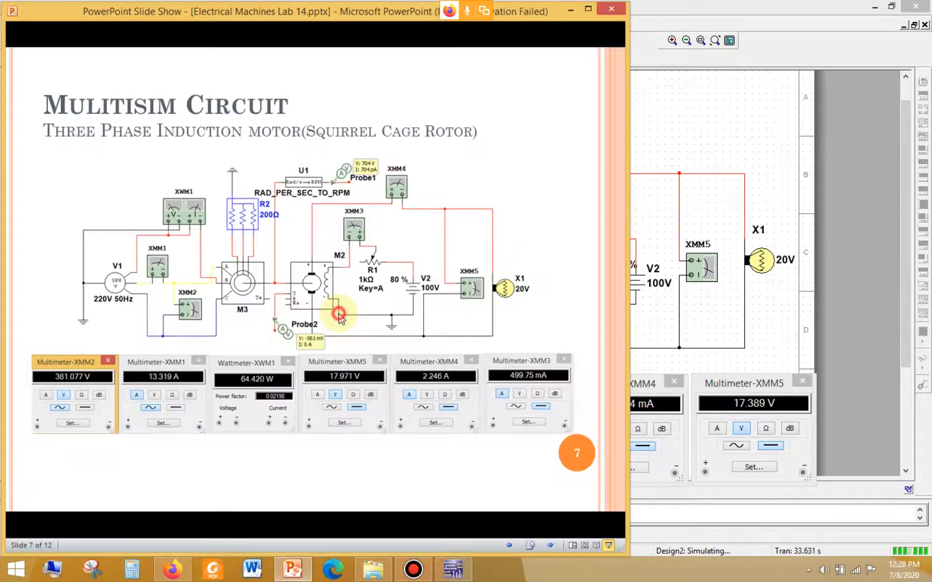
pyautogui.click(338, 314)
pyautogui.press('Escape')
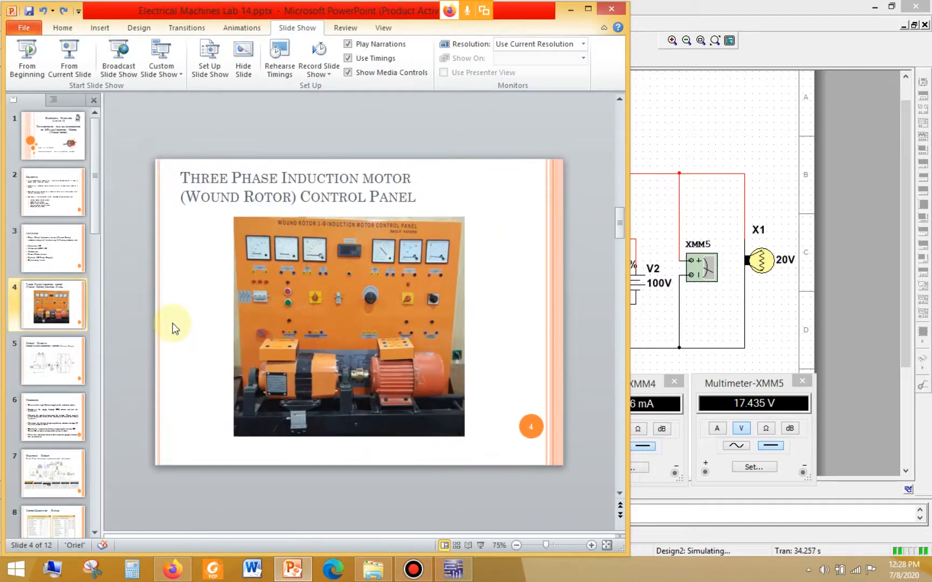
pyautogui.scroll(-4, 97, 300)
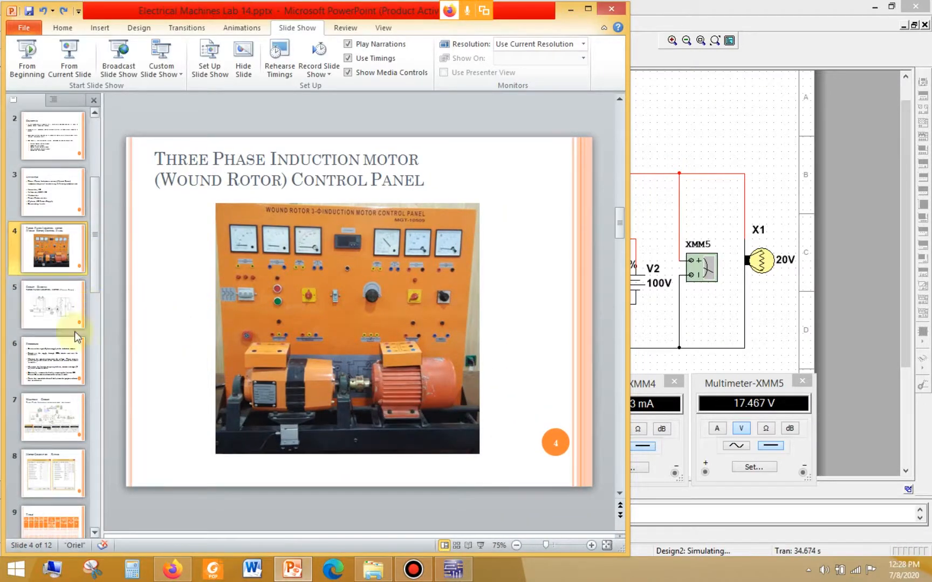
pyautogui.click(53, 380)
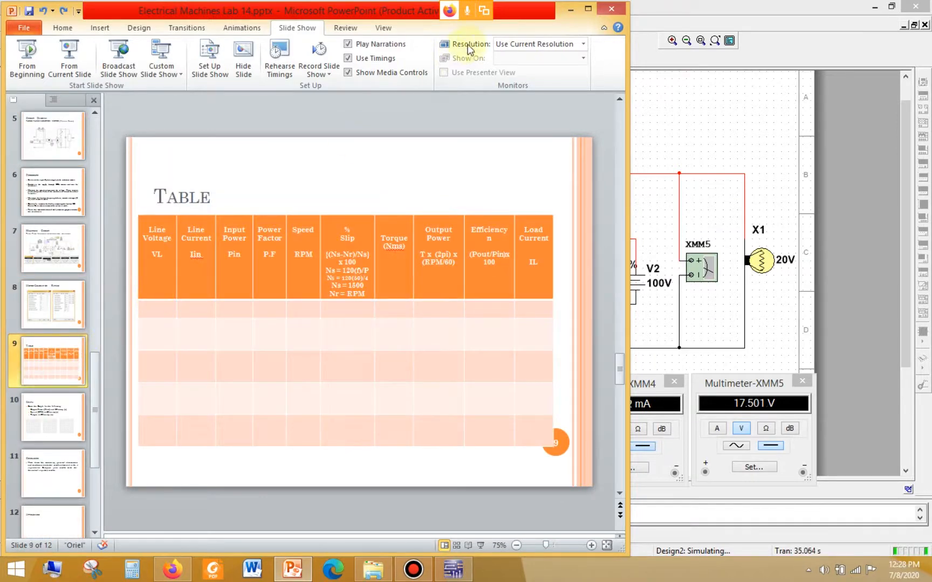
# Step: Return to Multisim and place the XMM2 and XMM1 readouts side by side above lamp X1, with wattmeter XWM1 just below them
pyautogui.click(715, 11)
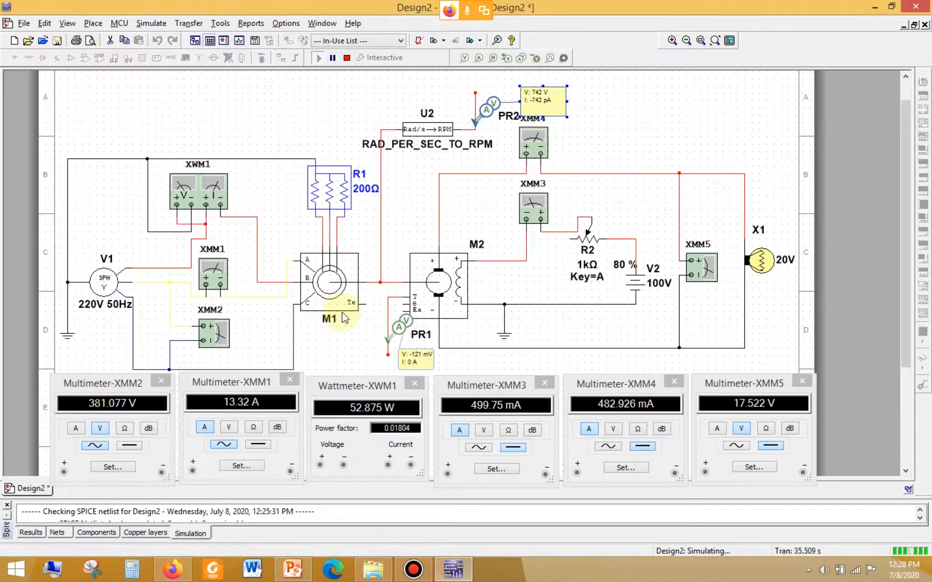
pyautogui.moveTo(103, 387); pyautogui.dragTo(756, 18)
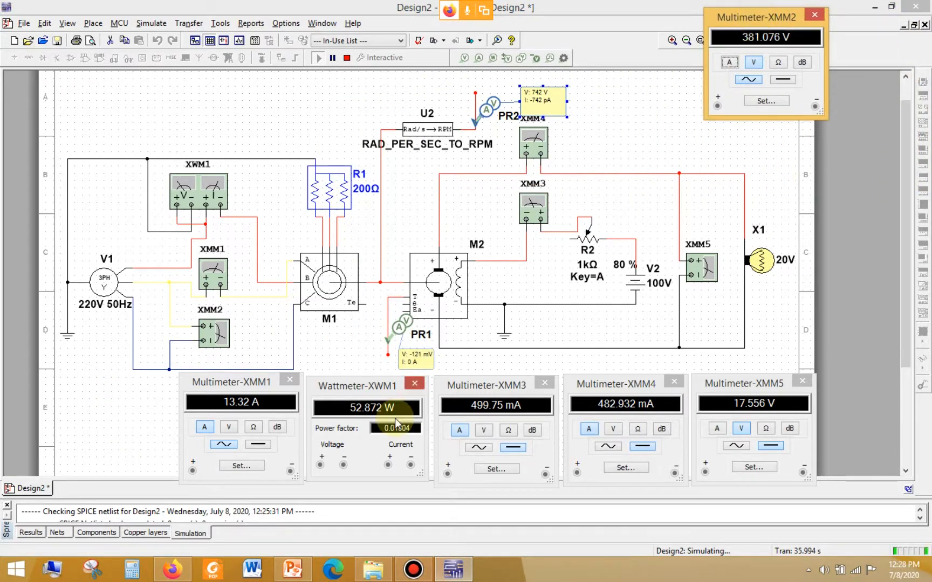
pyautogui.moveTo(247, 391); pyautogui.dragTo(884, 27)
pyautogui.moveTo(755, 22); pyautogui.dragTo(732, 22)
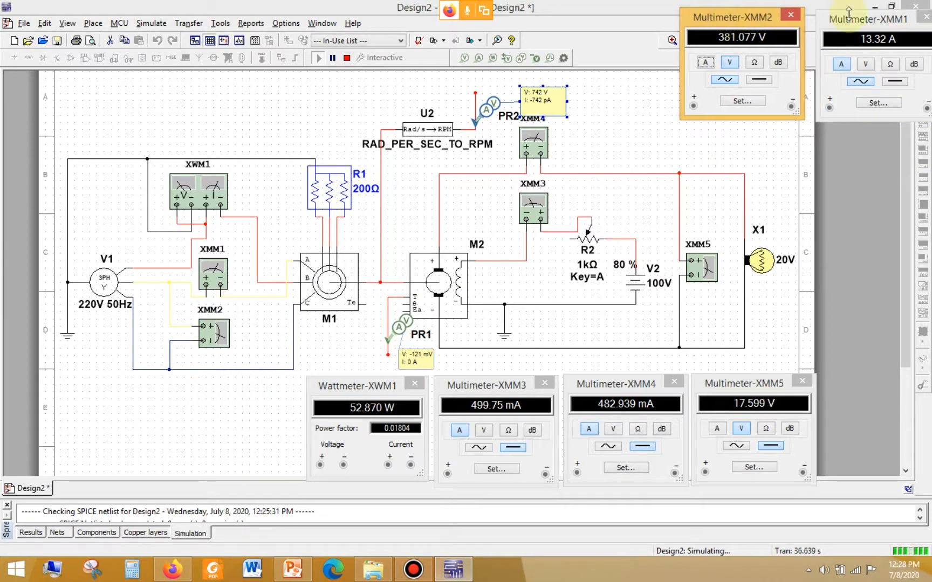
pyautogui.moveTo(852, 18); pyautogui.dragTo(845, 15)
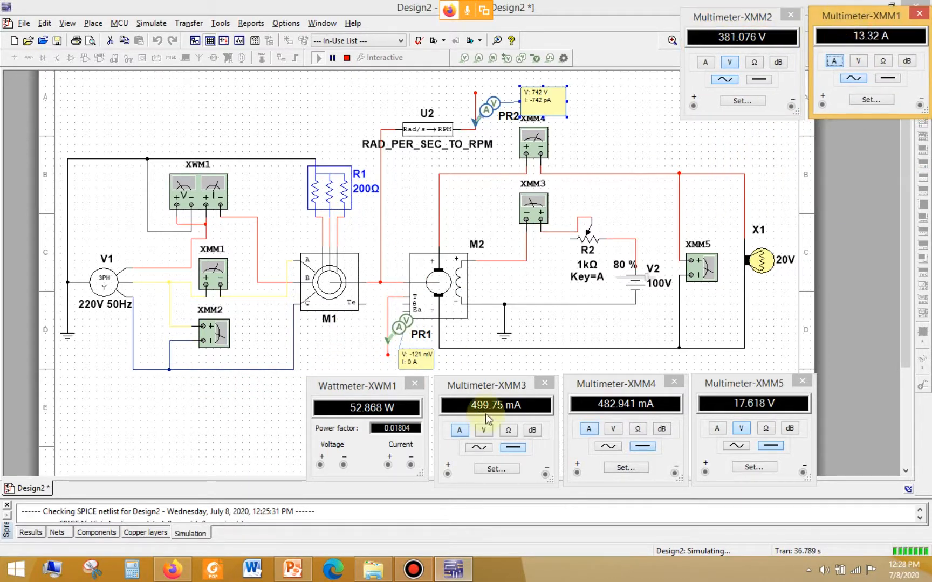
pyautogui.moveTo(356, 393); pyautogui.dragTo(811, 141)
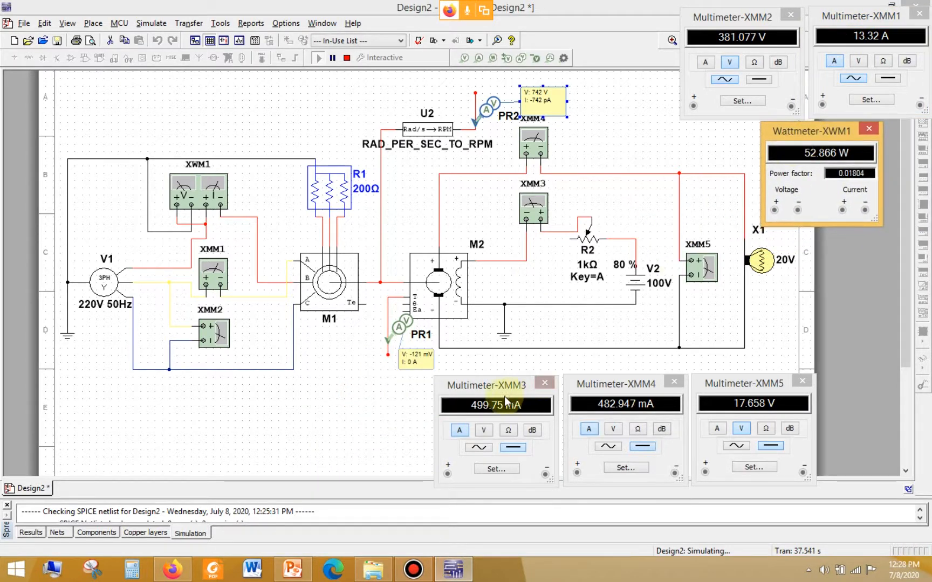
# Step: Move the XMM4 readout directly below wattmeter XWM1, and set XMM3 and XMM5 side by side beneath the schematic
pyautogui.moveTo(727, 387); pyautogui.dragTo(827, 418)
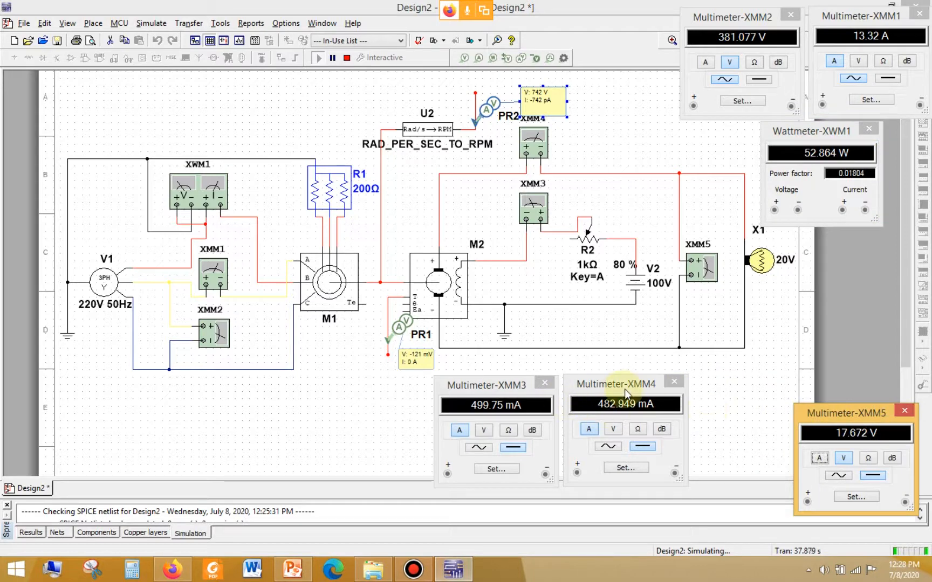
pyautogui.moveTo(618, 387); pyautogui.dragTo(720, 402)
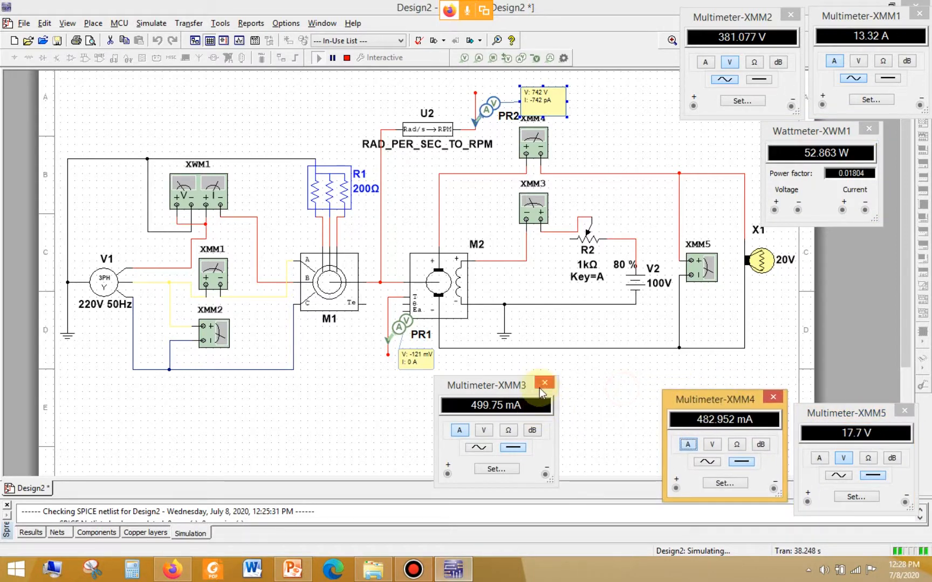
pyautogui.click(841, 415)
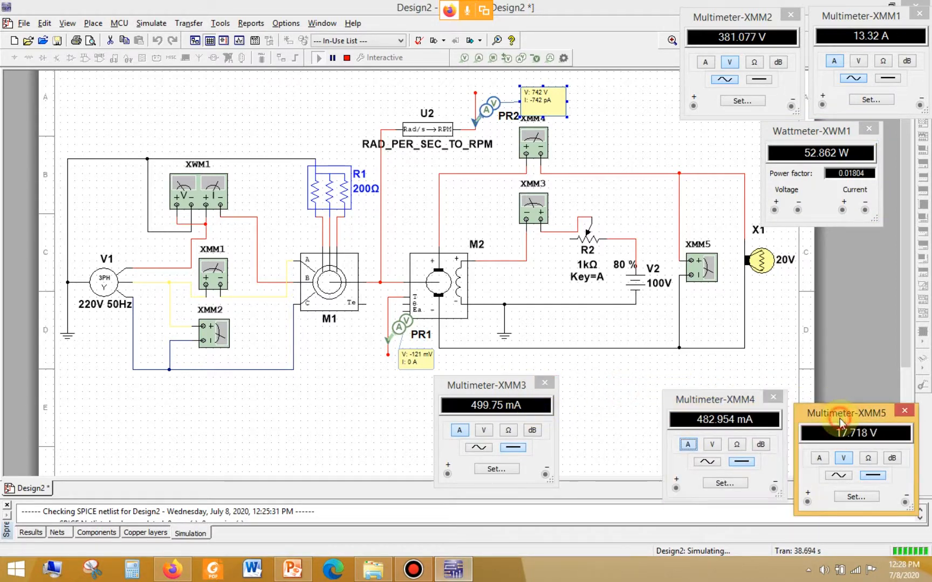
pyautogui.moveTo(515, 388); pyautogui.dragTo(391, 439)
pyautogui.moveTo(734, 409); pyautogui.dragTo(853, 262)
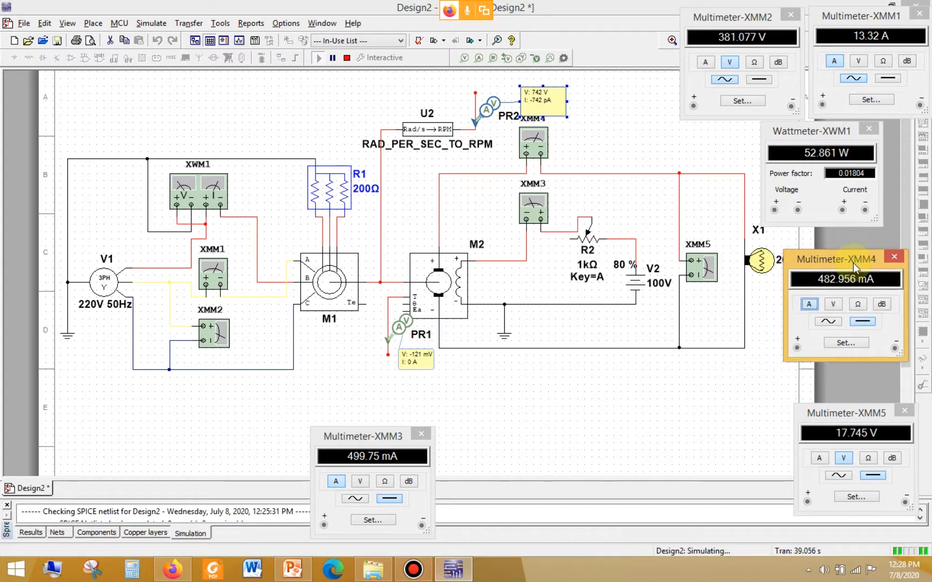
pyautogui.moveTo(860, 416); pyautogui.dragTo(505, 438)
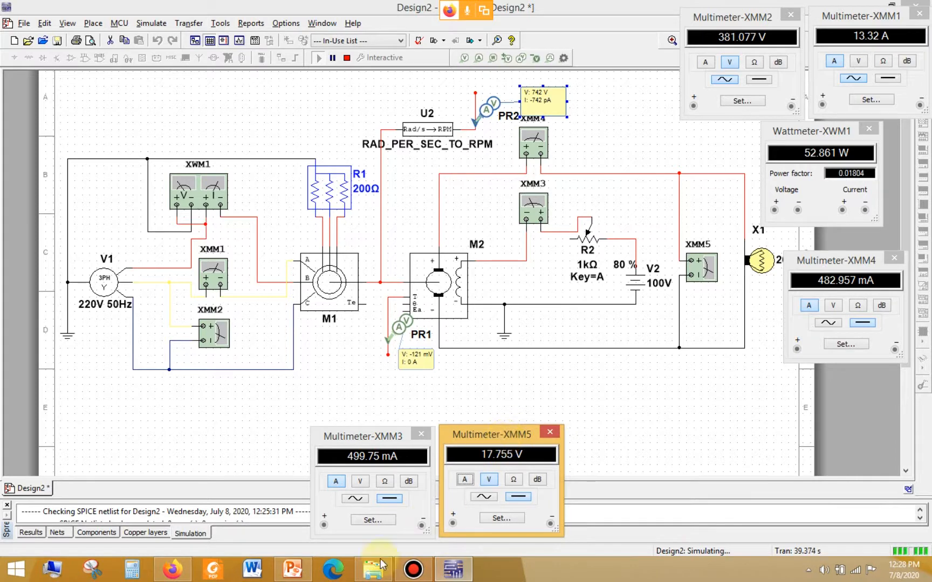
# Step: Switch to the PowerPoint presentation and narrow its window so the Multisim meter readouts stay visible beside the table
pyautogui.click(291, 571)
pyautogui.click(291, 577)
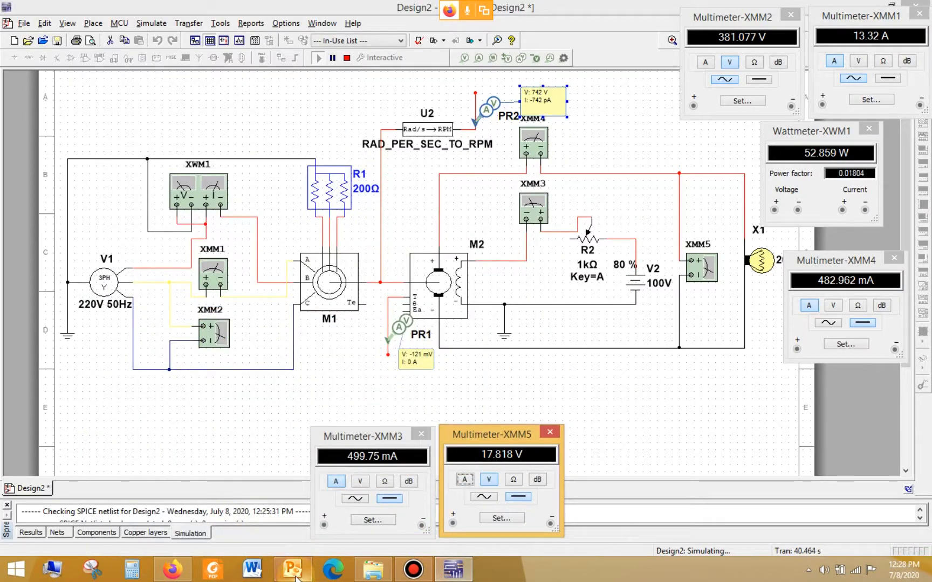
pyautogui.click(288, 575)
pyautogui.moveTo(627, 211); pyautogui.dragTo(385, 218)
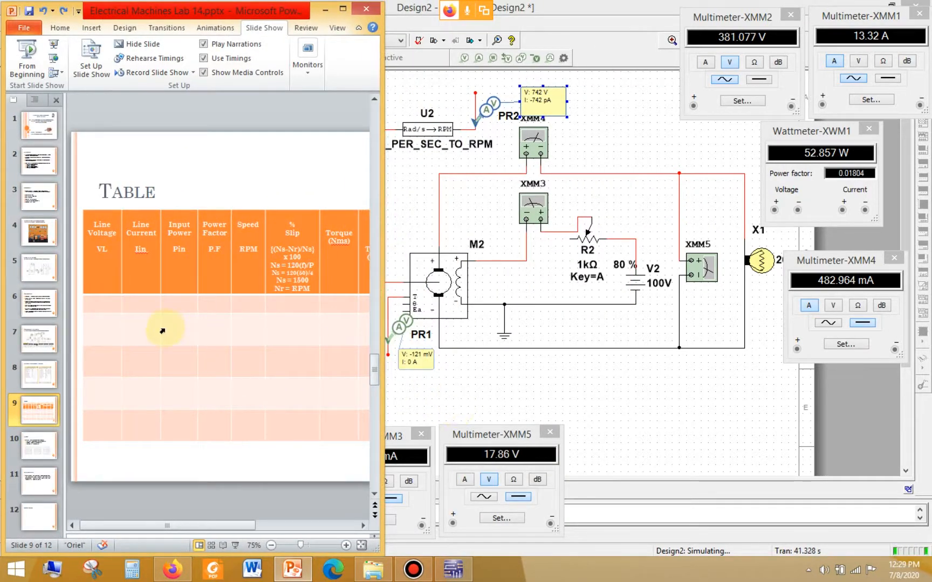
# Step: In the table's first data row, enter line voltage 381, line current 13.32 and input power 52.853
pyautogui.click(109, 303)
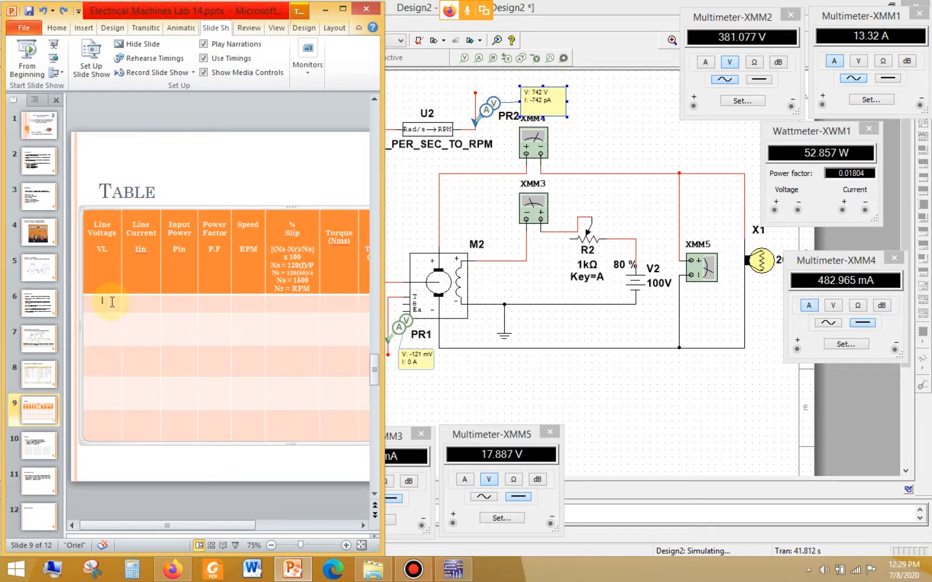
pyautogui.write('5')
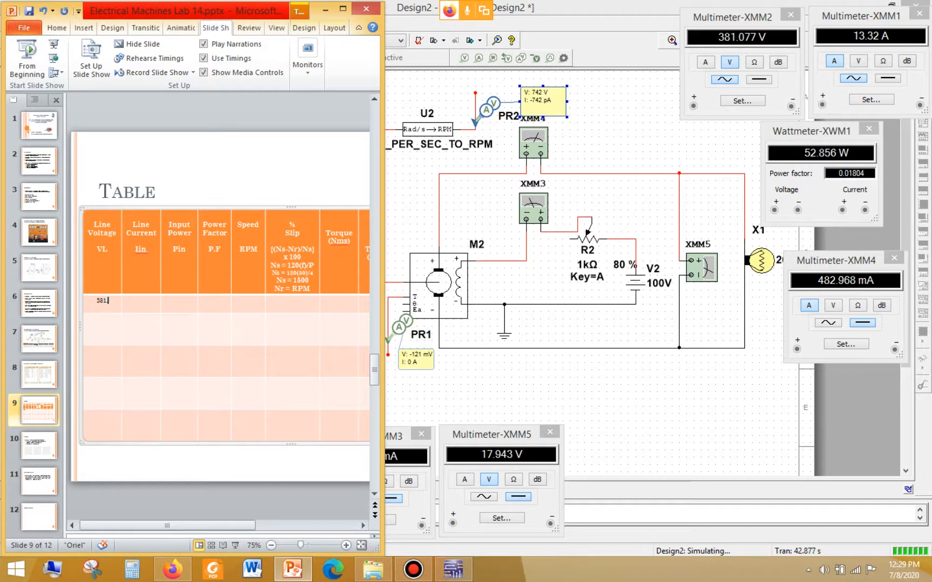
pyautogui.press('BackSpace')
pyautogui.click(145, 300)
pyautogui.write('13.')
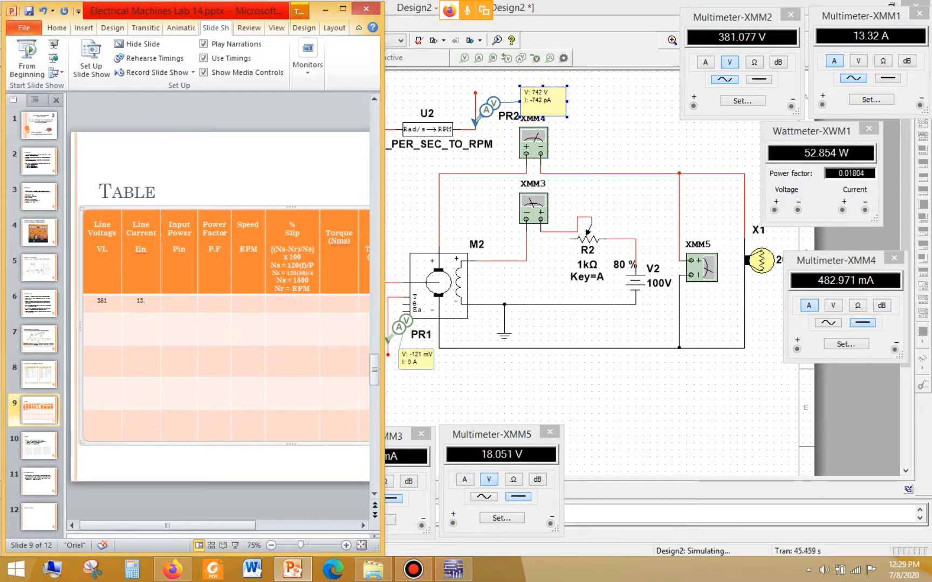
pyautogui.write('32')
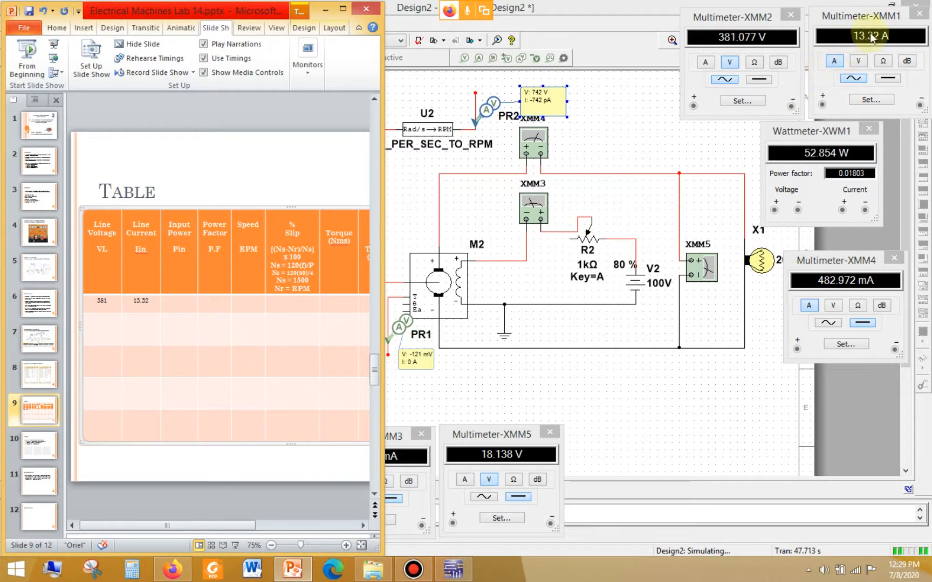
pyautogui.click(175, 303)
pyautogui.write('52.853')
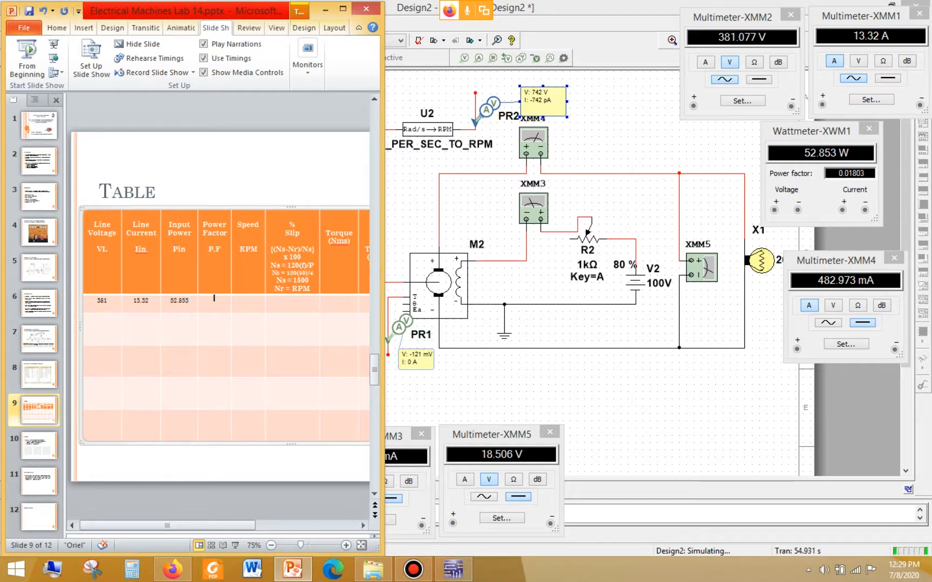
# Step: In the same row, enter power factor 0.018, speed 742 and torque 0.121 Nms, leaving the slip cell empty
pyautogui.write('0.018')
pyautogui.click(248, 300)
pyautogui.write('742')
pyautogui.click(292, 300)
pyautogui.click(339, 297)
pyautogui.write('0')
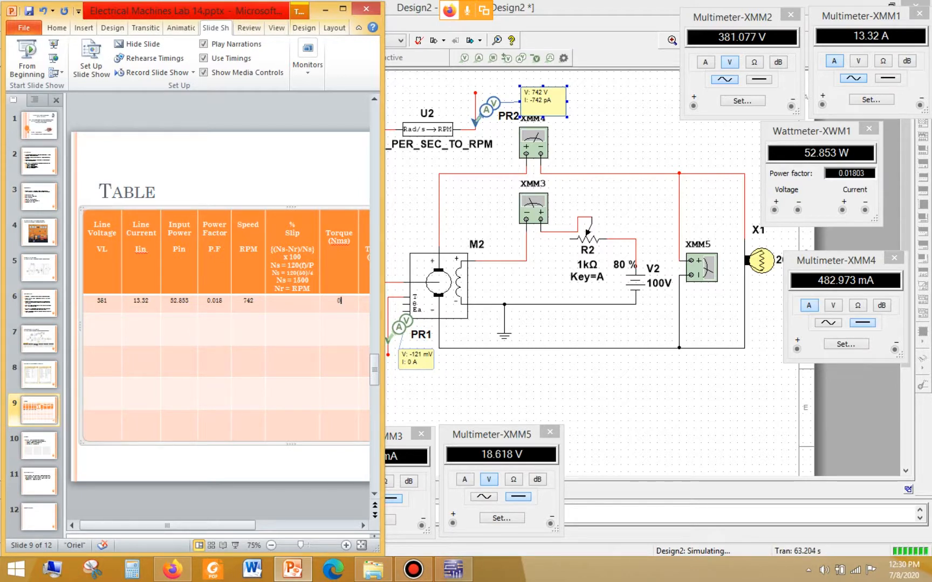
pyautogui.write('.121 Nms')
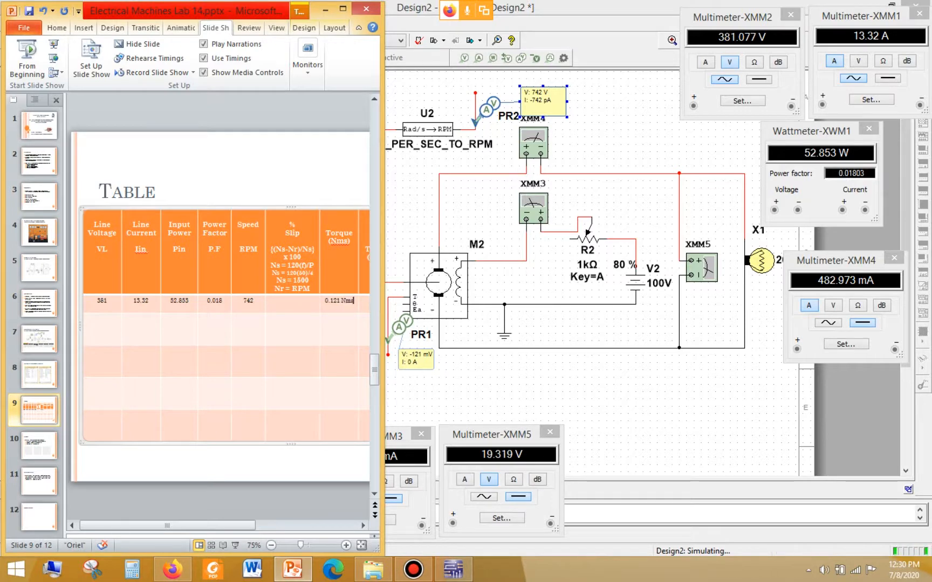
# Step: Enter 482.974 mA as the load current in the table's first data row
pyautogui.keyDown('ctrl'); pyautogui.scroll(5, 231, 313); pyautogui.keyUp('ctrl')
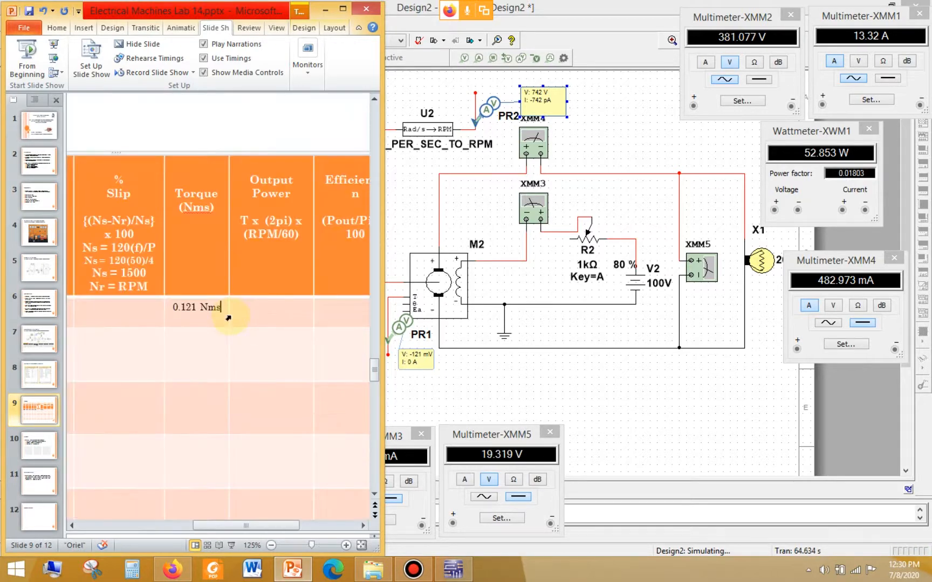
pyautogui.click(267, 312)
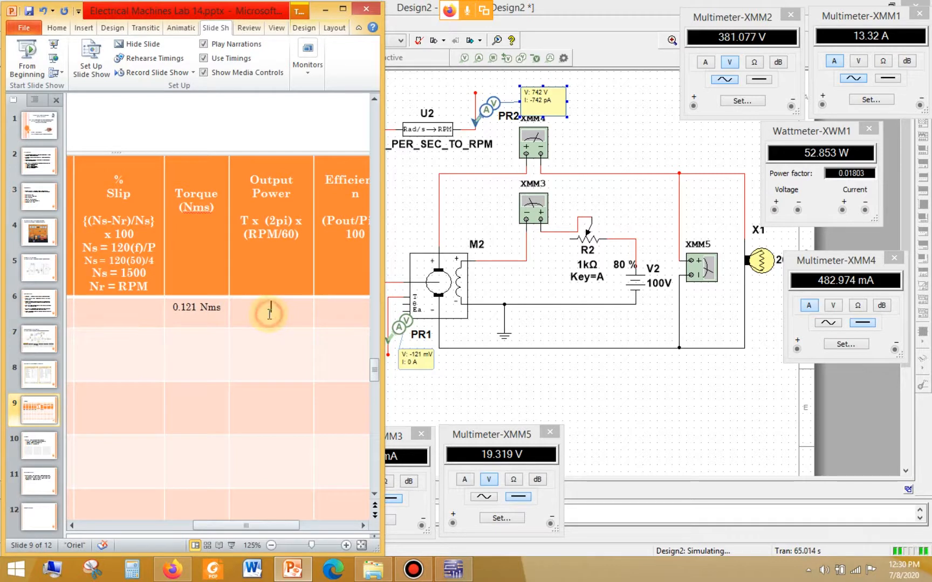
pyautogui.click(361, 526)
pyautogui.click(361, 527)
pyautogui.click(297, 315)
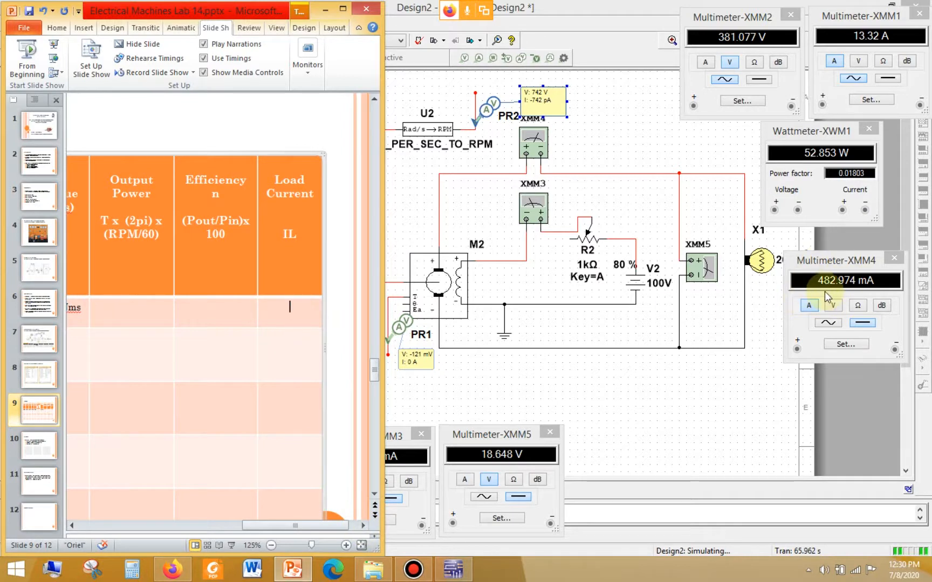
pyautogui.write('482.974 ma')
pyautogui.press('BackSpace')
pyautogui.write('A')
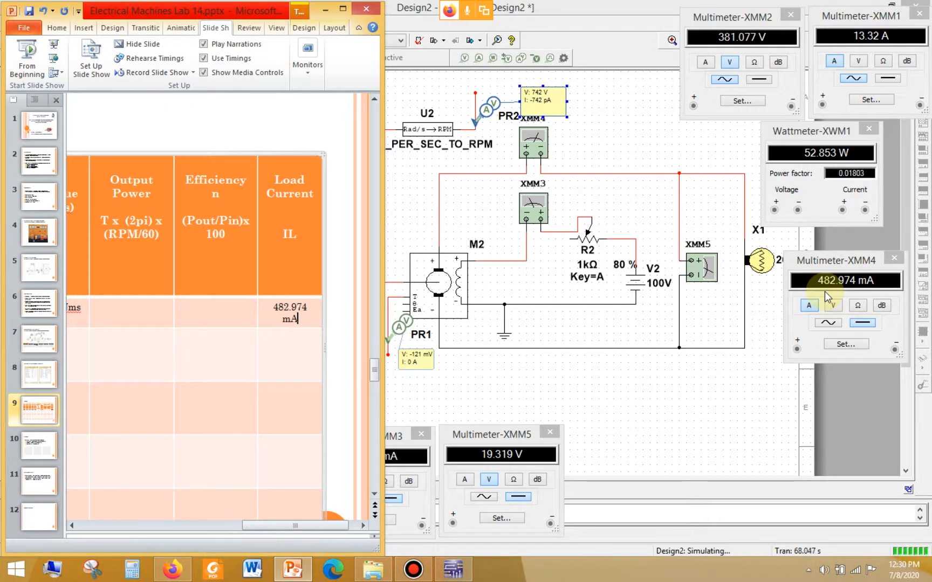
# Step: Switch to Multisim, set lamp X1's maximum rated power to 30 W and run the simulation
pyautogui.moveTo(295, 526); pyautogui.dragTo(92, 527)
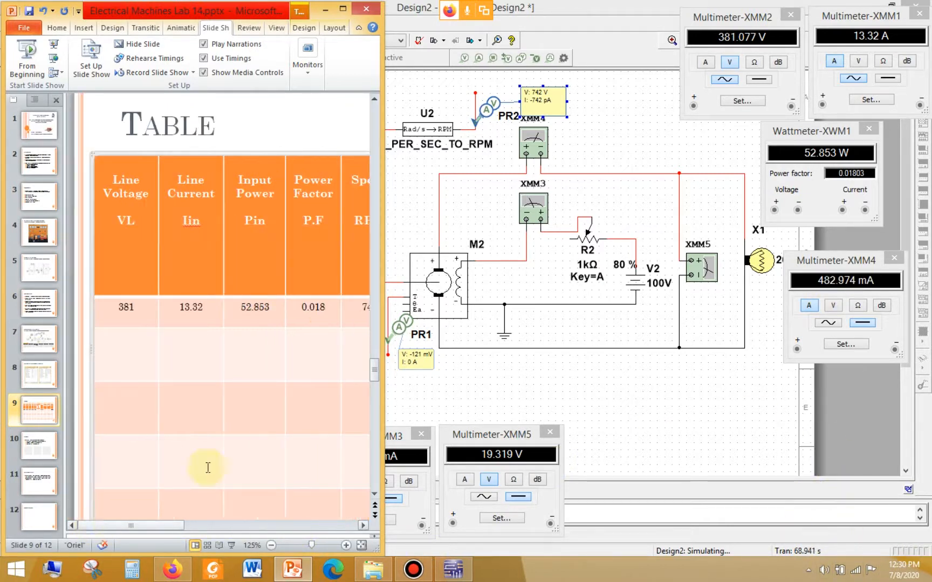
pyautogui.click(589, 44)
pyautogui.doubleClick(760, 261)
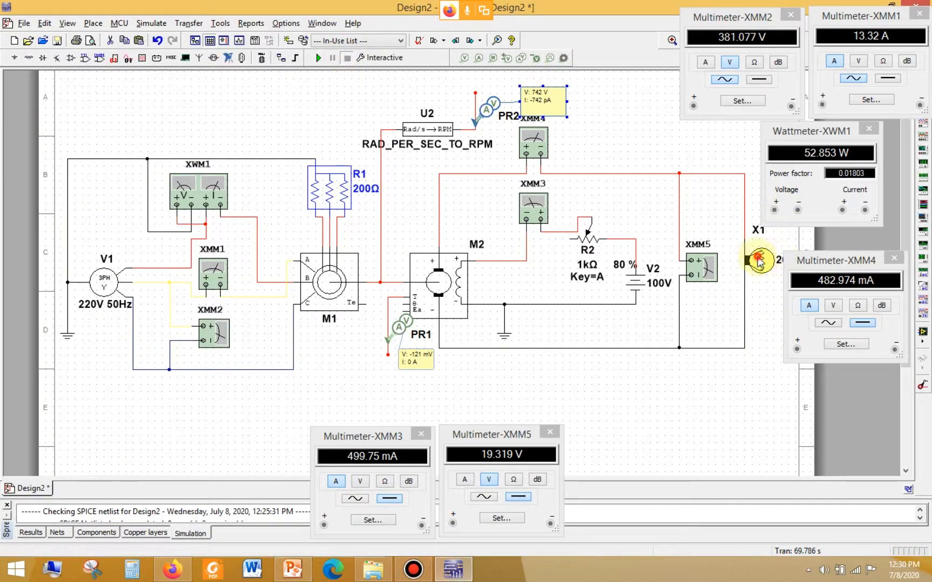
pyautogui.click(600, 205)
pyautogui.moveTo(603, 206); pyautogui.dragTo(576, 215)
pyautogui.write('30')
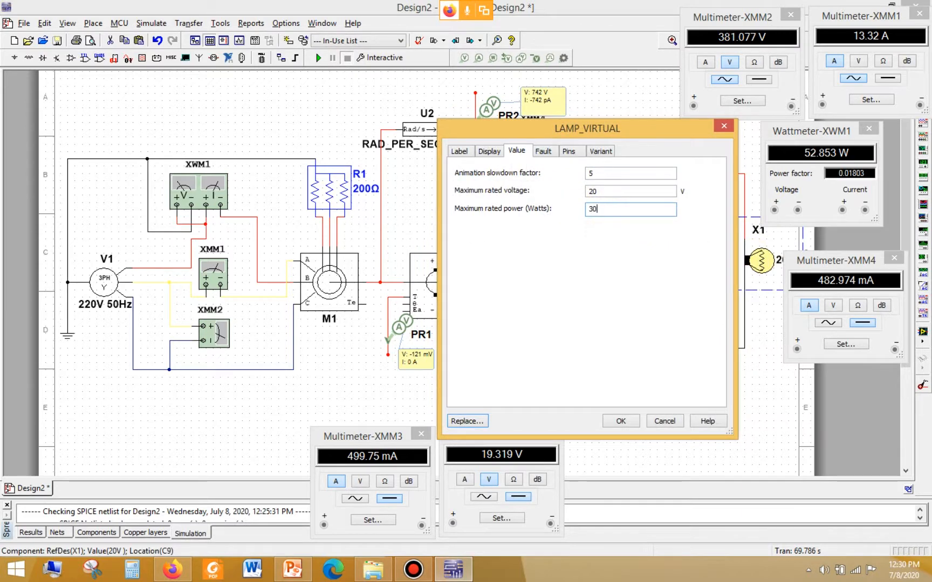
pyautogui.click(622, 422)
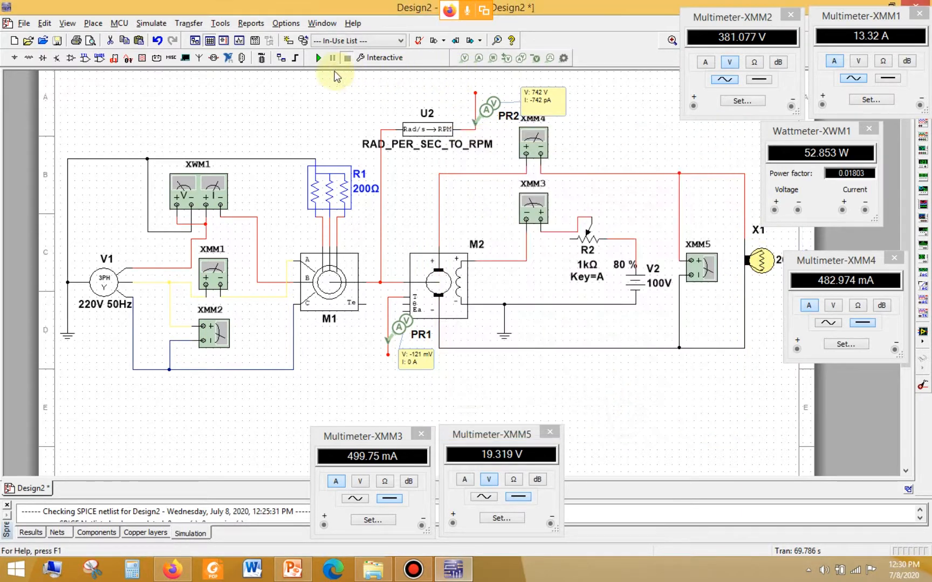
pyautogui.click(319, 60)
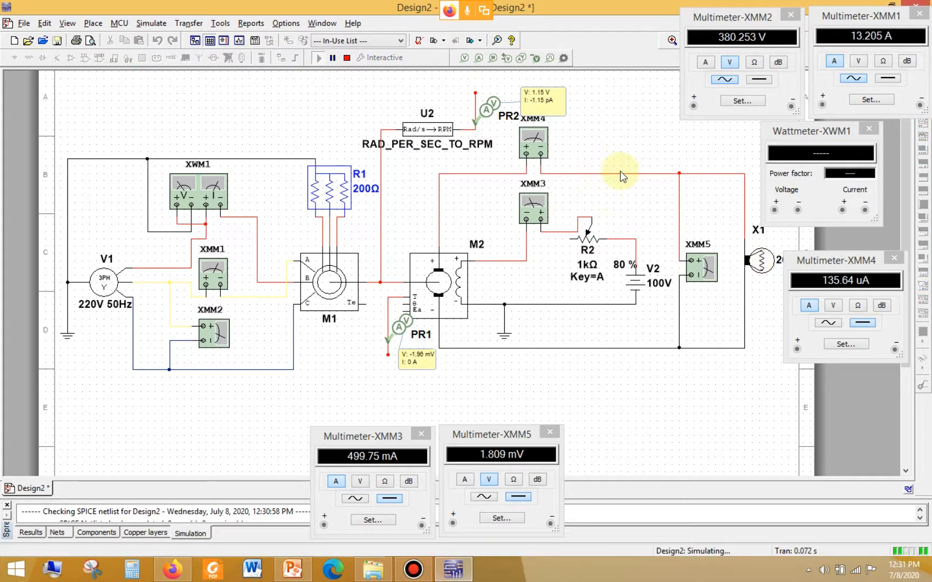
# Step: Switch to PowerPoint and append the units V, A and W to the first data row's line voltage, line current and input power
pyautogui.click(292, 570)
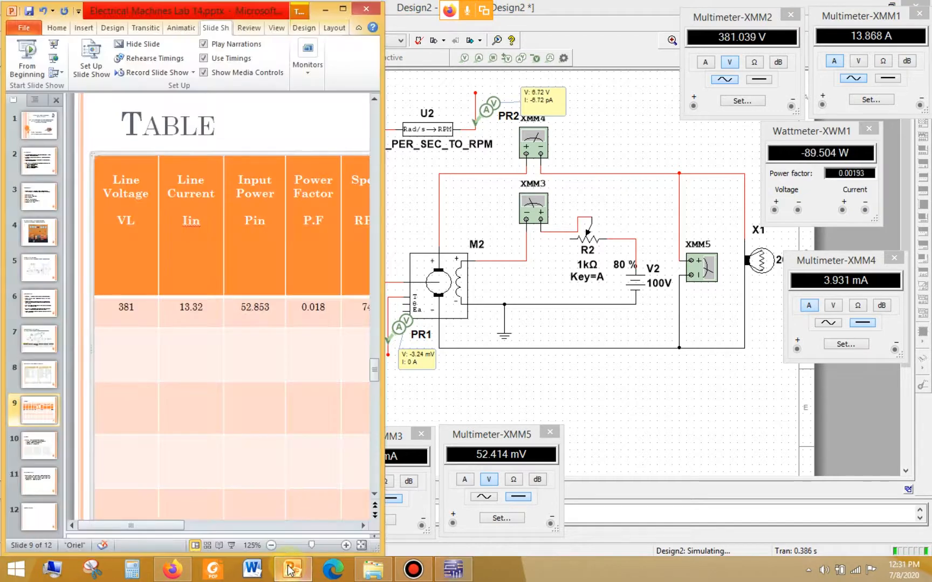
pyautogui.click(137, 307)
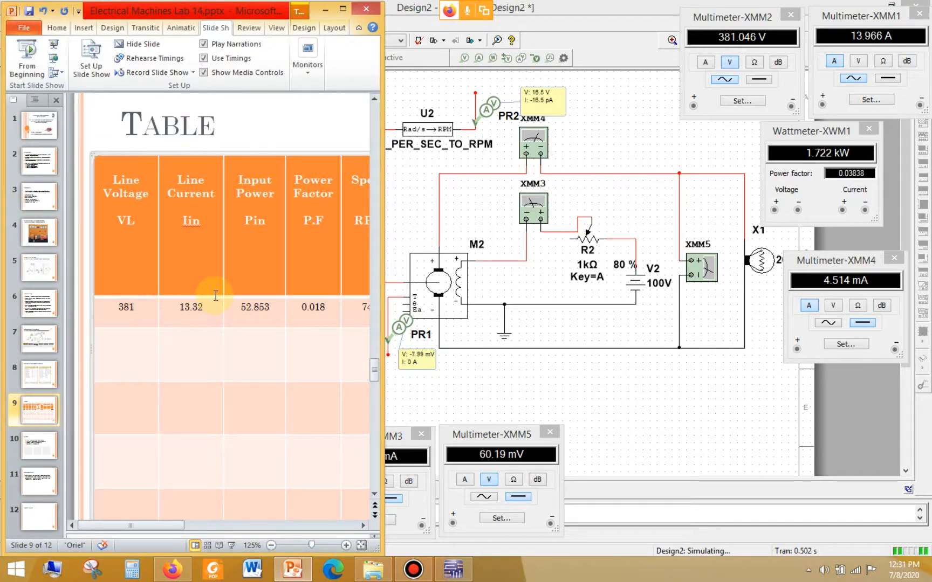
pyautogui.write('V')
pyautogui.click(204, 307)
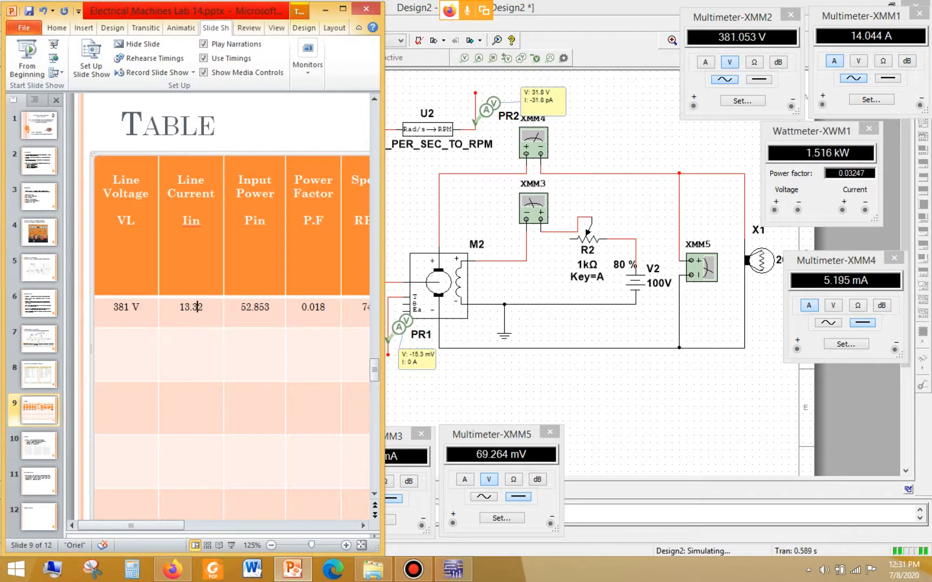
pyautogui.write('A')
pyautogui.click(250, 307)
pyautogui.write('.')
pyautogui.click(301, 307)
pyautogui.press('Left')
pyautogui.hotkey('shift', 'Up')
pyautogui.write('Q')
pyautogui.hotkey('ctrl', 'z')
pyautogui.press('Right')
pyautogui.write('@')
pyautogui.press('BackSpace')
pyautogui.write('W')
pyautogui.press('Right')
pyautogui.press('Right')
pyautogui.press('Right')
pyautogui.press('Right')
pyautogui.press('Right')
pyautogui.press('Right')
pyautogui.press('Right')
pyautogui.press('Right')
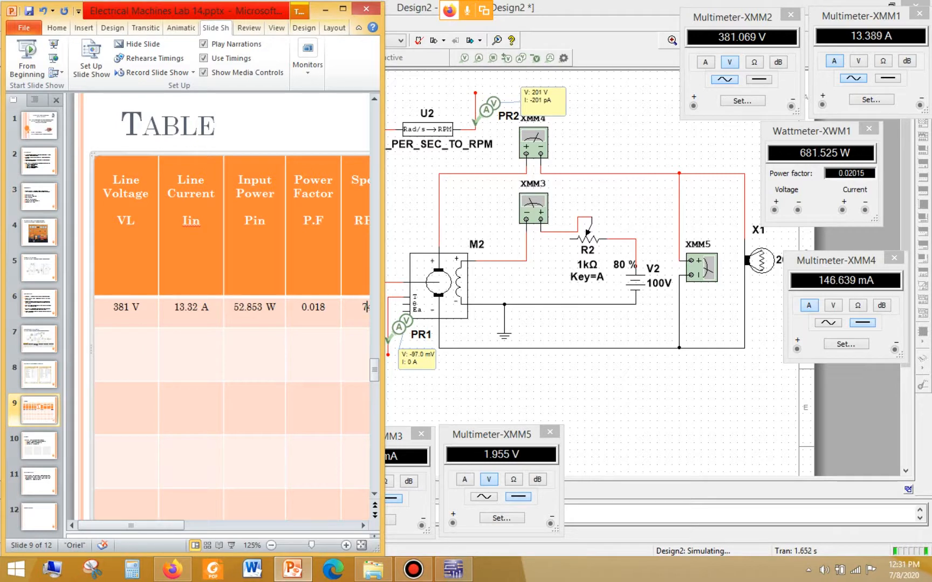
# Step: Add "lag" on a new line below the 0.018 power factor in the first data row
pyautogui.press('Left')
pyautogui.press('Return')
pyautogui.write('lag')
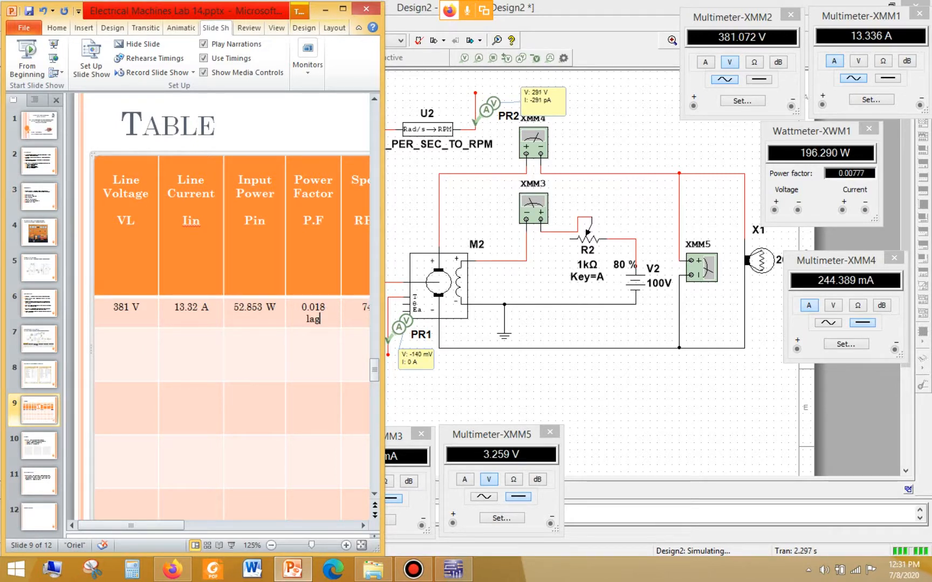
pyautogui.click(324, 322)
pyautogui.hotkey('shift', 'Home')
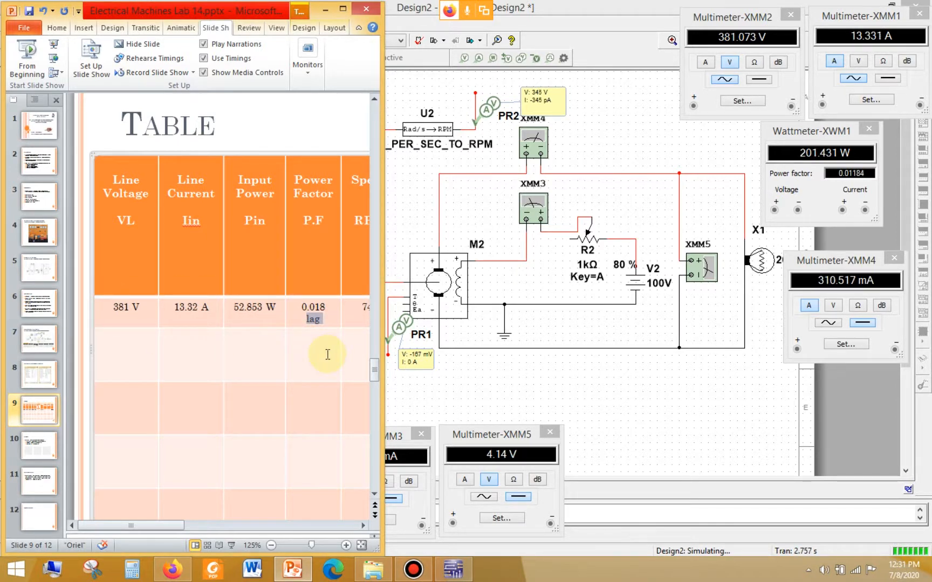
pyautogui.click(323, 322)
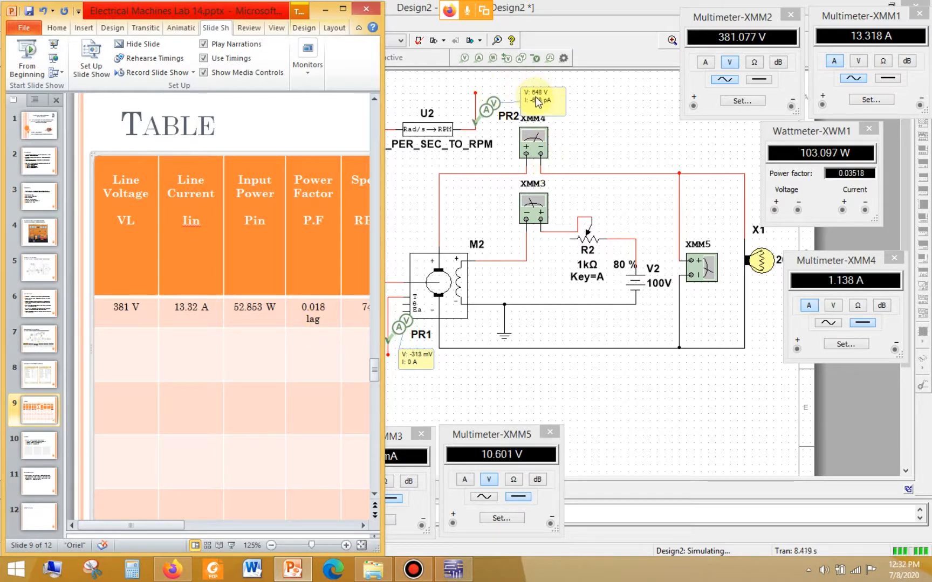
# Step: Enter 381 as the line voltage in the table's second data row
pyautogui.click(140, 354)
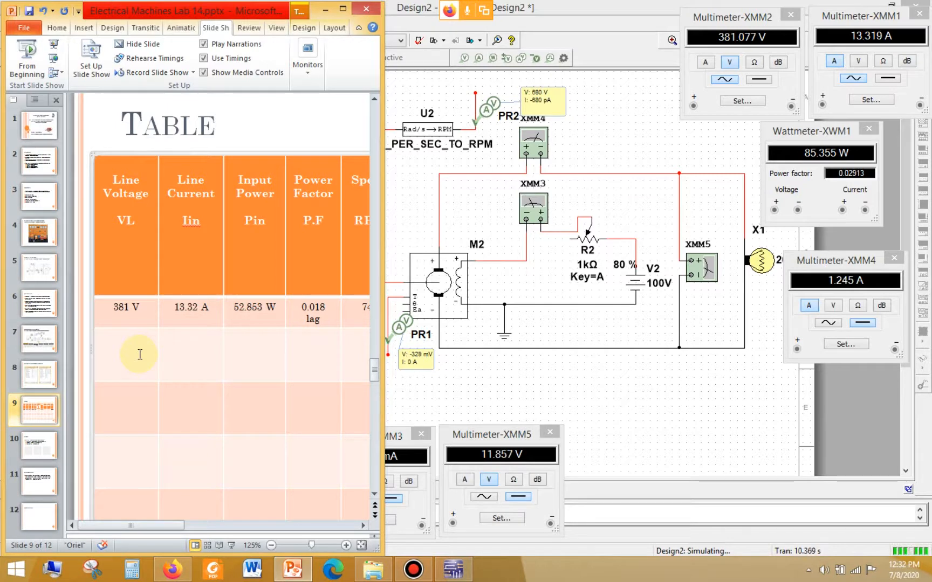
pyautogui.write('381')
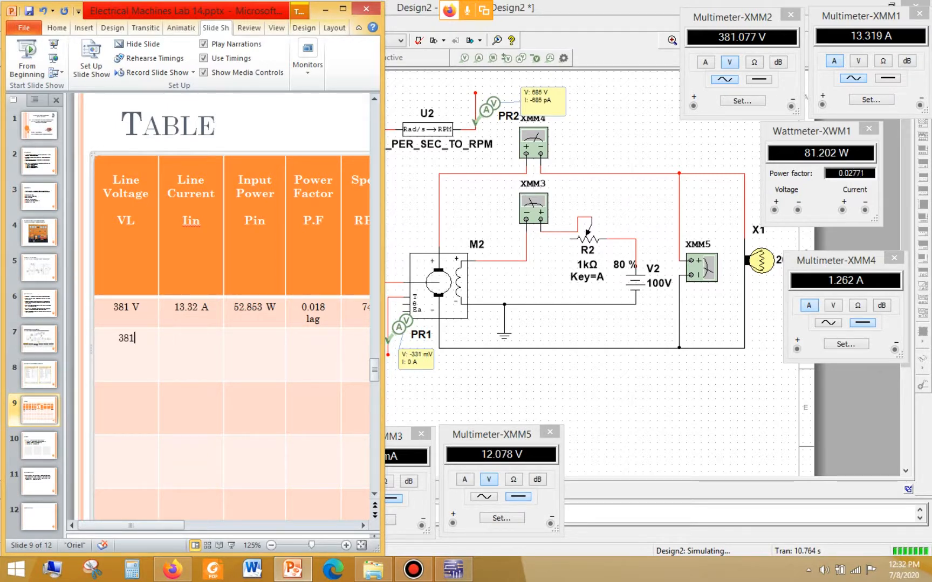
pyautogui.click(191, 334)
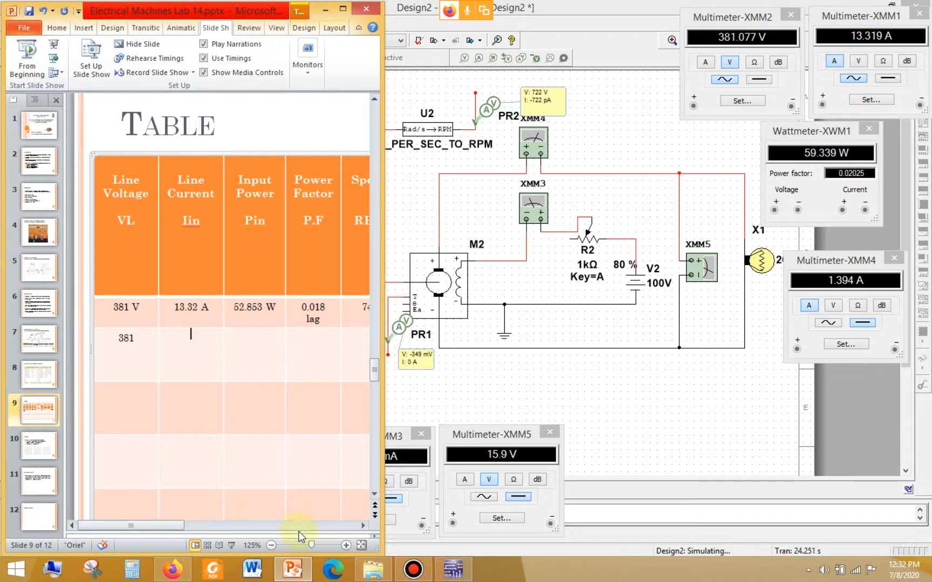
# Step: Switch to Multisim and move the PR1 and PR2 probe readouts rightward, away from their probes, to free space for a wider table window
pyautogui.moveTo(382, 430)
pyautogui.mouseDown()
pyautogui.moveTo(431, 430)
pyautogui.moveTo(380, 429)
pyautogui.mouseUp()
pyautogui.click(412, 361)
pyautogui.moveTo(428, 366); pyautogui.dragTo(651, 376)
pyautogui.moveTo(549, 108); pyautogui.dragTo(626, 107)
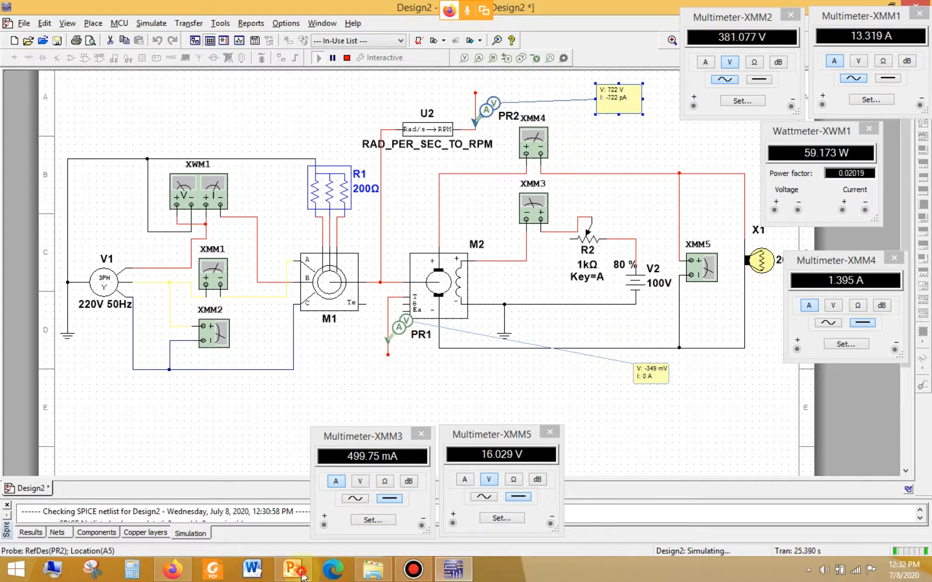
# Step: Switch to PowerPoint, widen its window up to the relocated probe readouts and enter 13.319 A as the second data row's line current
pyautogui.click(292, 569)
pyautogui.moveTo(378, 312); pyautogui.dragTo(513, 313)
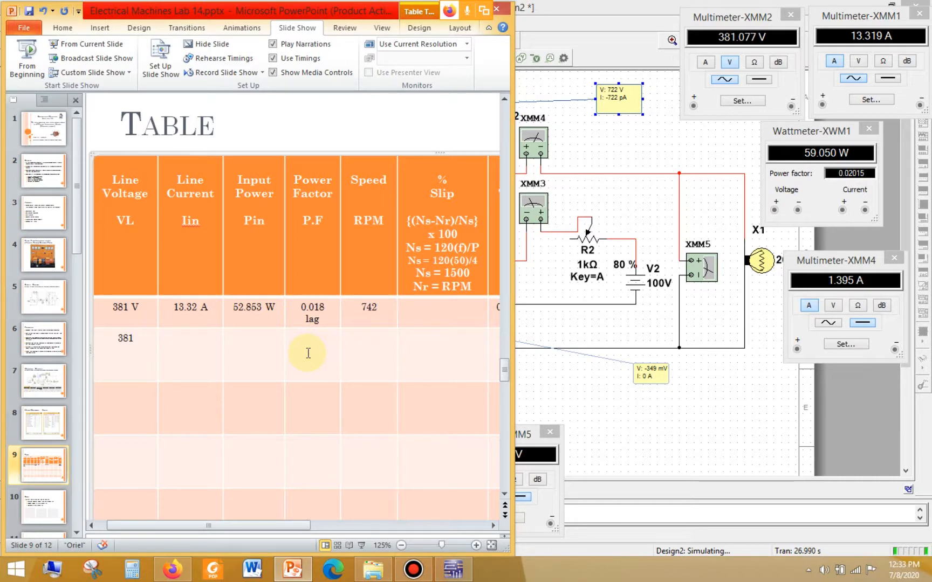
pyautogui.write('13.319 A')
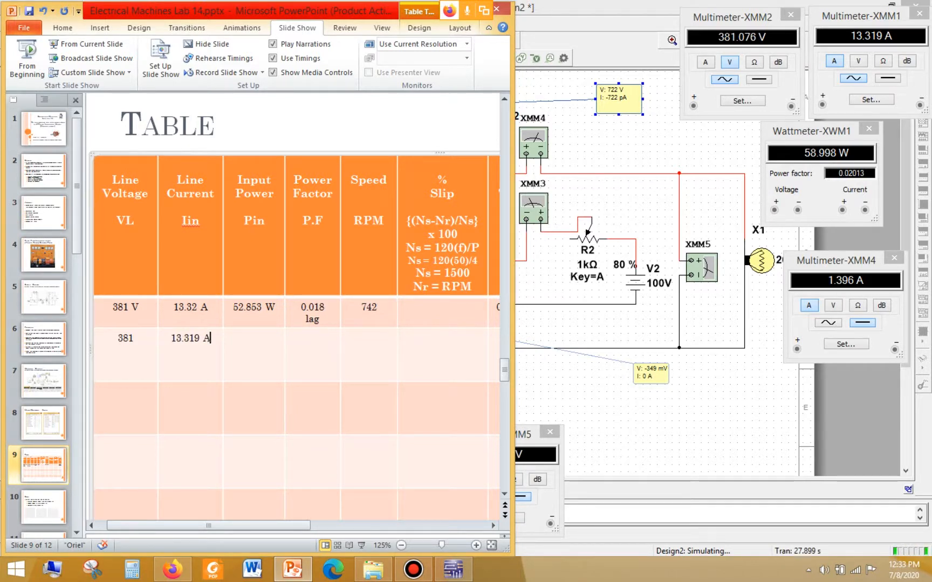
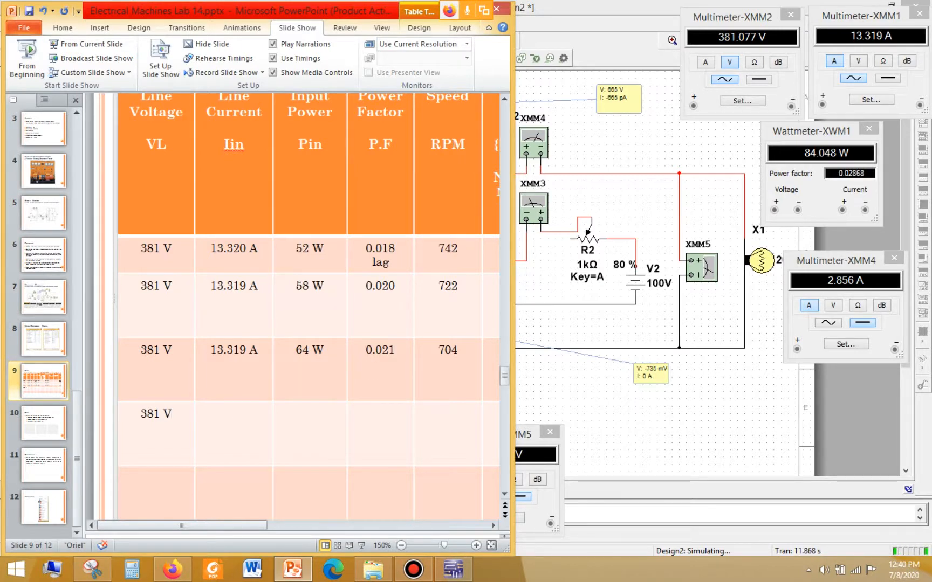
# Step: In the table's fourth data row, enter line current 13.319 A and speed 687, leaving input power and power factor empty
pyautogui.write('13')
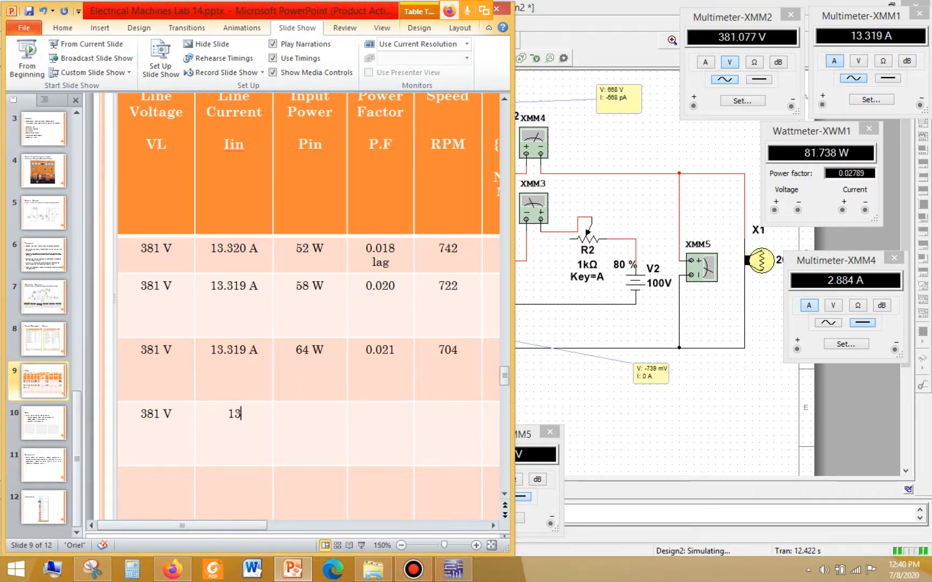
pyautogui.write('.319 A')
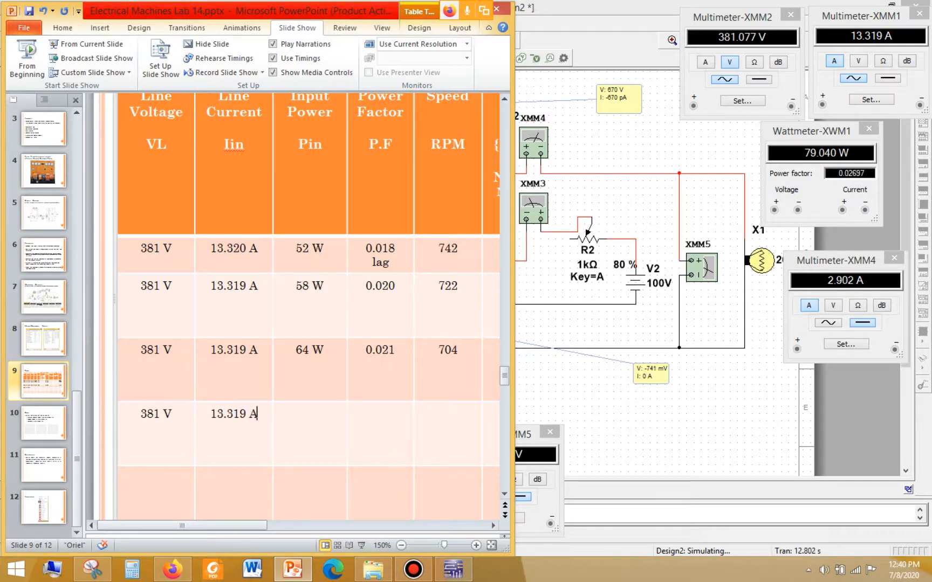
pyautogui.press('Tab')
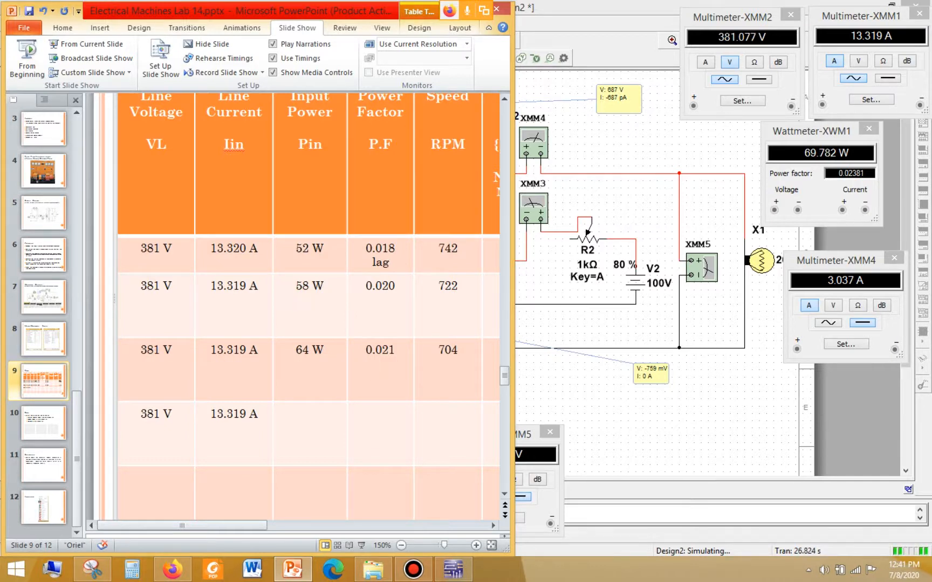
pyautogui.click(380, 409)
pyautogui.write('7')
pyautogui.press('BackSpace')
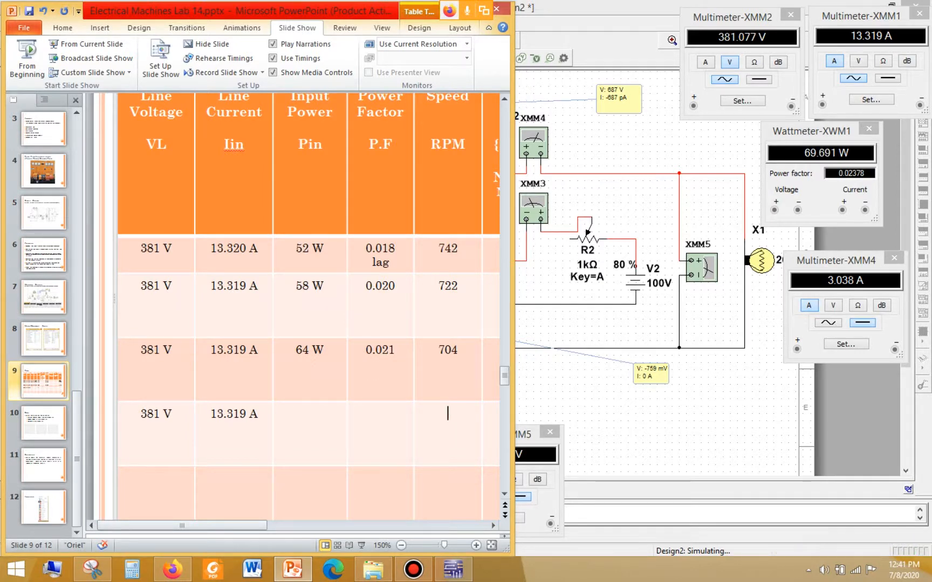
pyautogui.write('687')
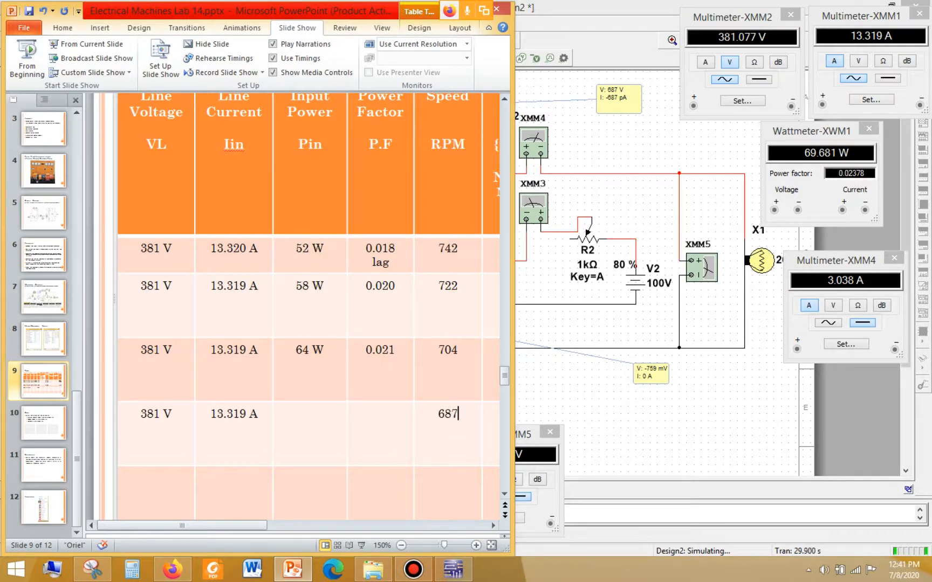
pyautogui.press('Tab')
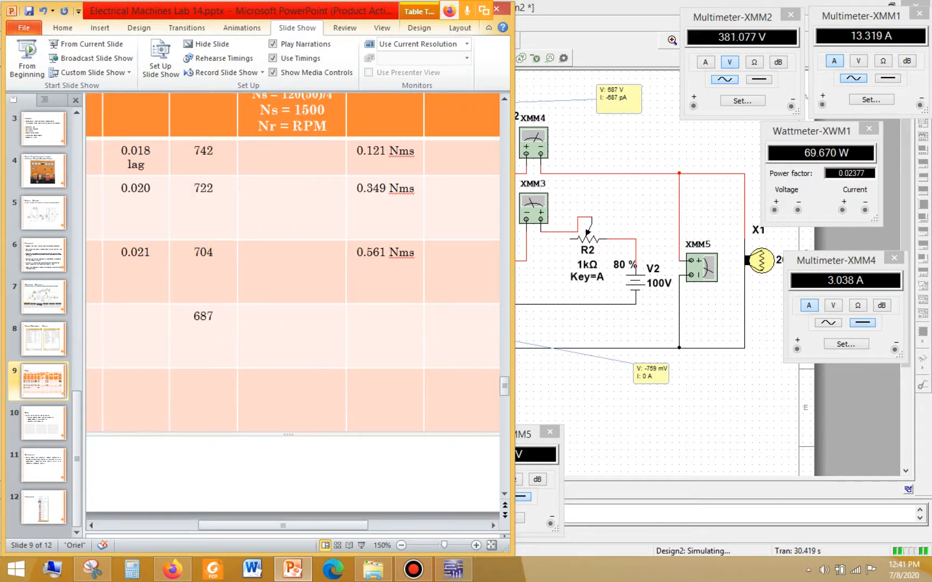
# Step: In the fourth data row, enter torque 0.759 Nms and load current 3.039 A, leaving output power and efficiency empty
pyautogui.write('0.759 Nms')
pyautogui.press('Tab')
pyautogui.press('Tab')
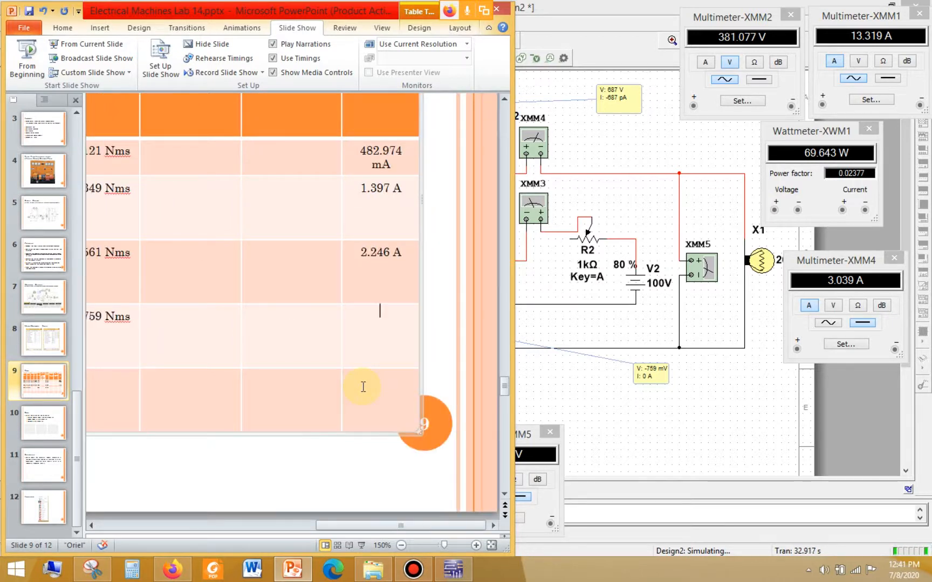
pyautogui.write('3.0')
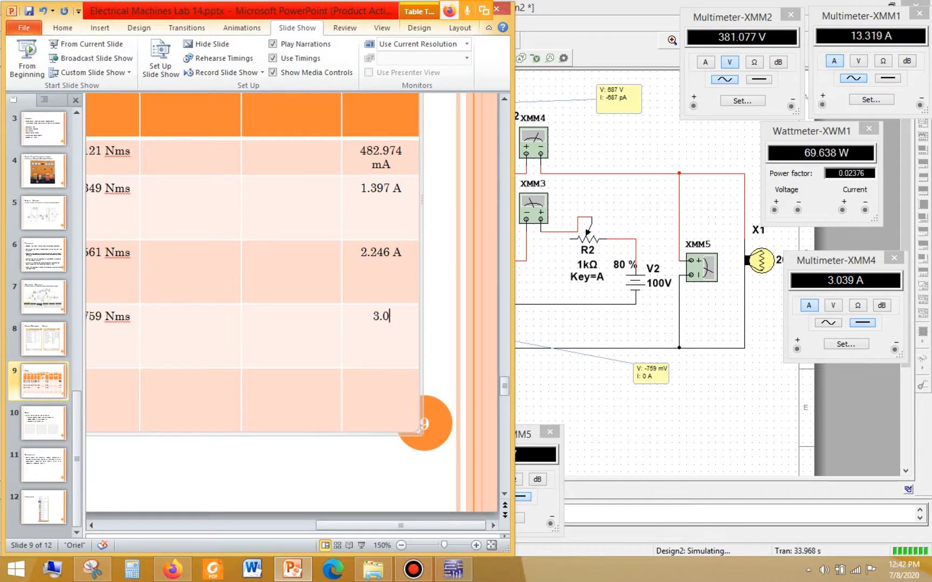
pyautogui.write('39 A')
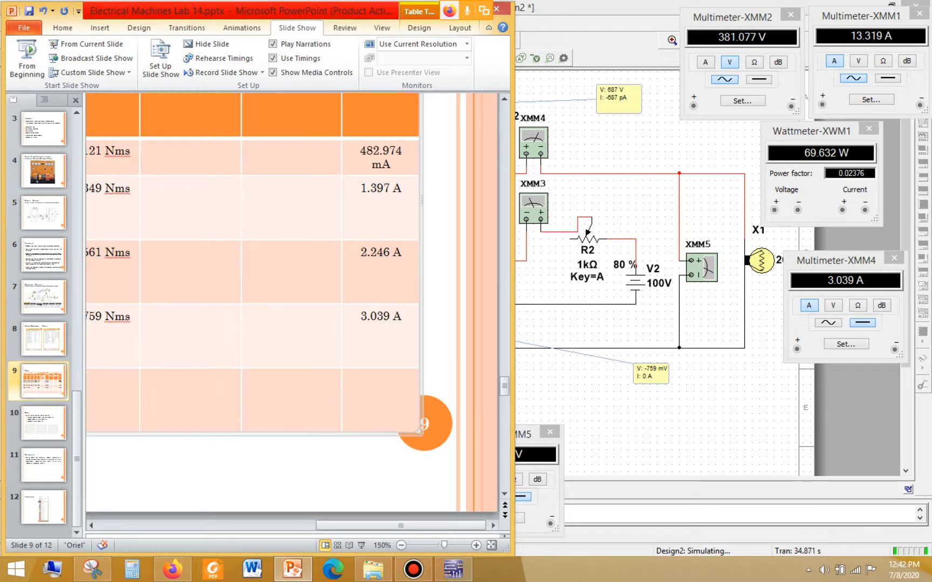
# Step: Return to the fourth data row's skipped cells and enter input power 69 W and power factor 0.023
pyautogui.press('Left')
pyautogui.press('Left')
pyautogui.press('Left')
pyautogui.press('Left')
pyautogui.press('Left')
pyautogui.press('Left')
pyautogui.press('Left')
pyautogui.press('Left')
pyautogui.press('Left')
pyautogui.press('Left')
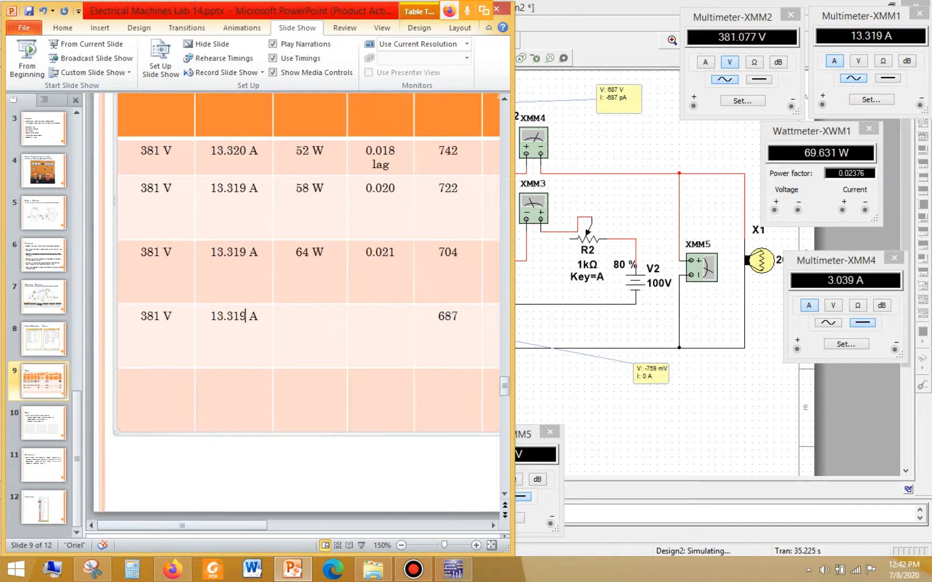
pyautogui.press('Right')
pyautogui.write('69 w')
pyautogui.press('BackSpace')
pyautogui.write('W')
pyautogui.click(380, 315)
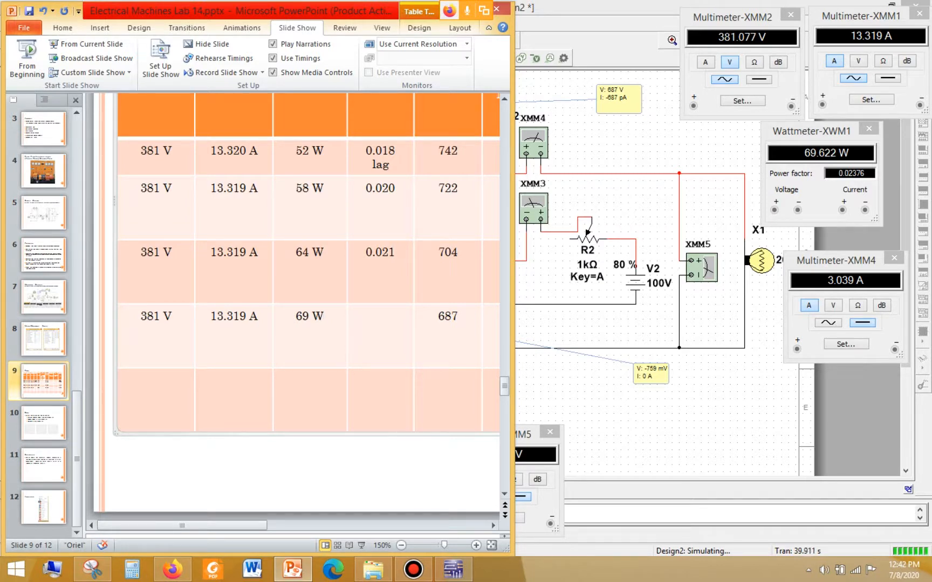
pyautogui.write('0.023')
# Step: Add "lag" to the power factors in the second, third and fourth data rows and save the presentation
pyautogui.click(396, 253)
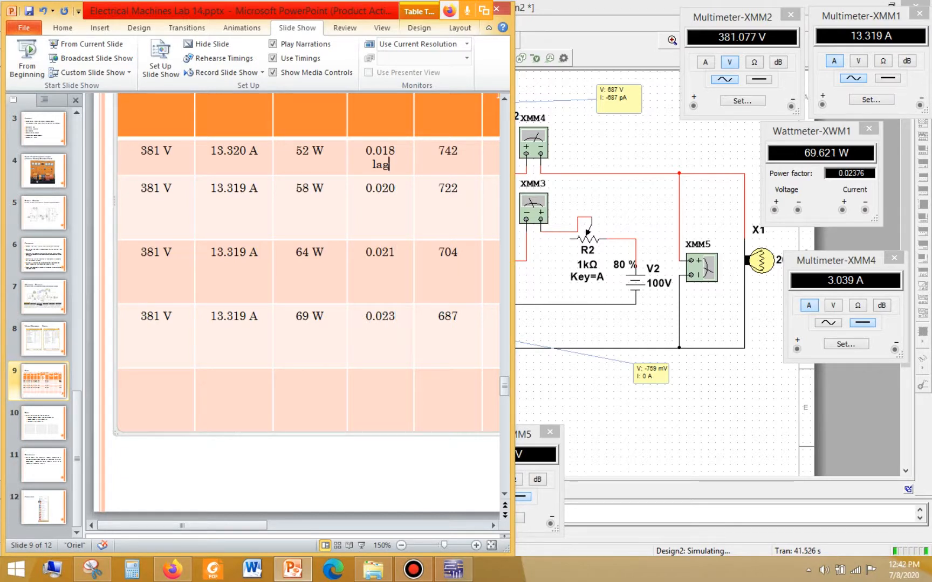
pyautogui.press('Left')
pyautogui.write('lag')
pyautogui.press('Down')
pyautogui.press('Down')
pyautogui.press('Up')
pyautogui.write('lag')
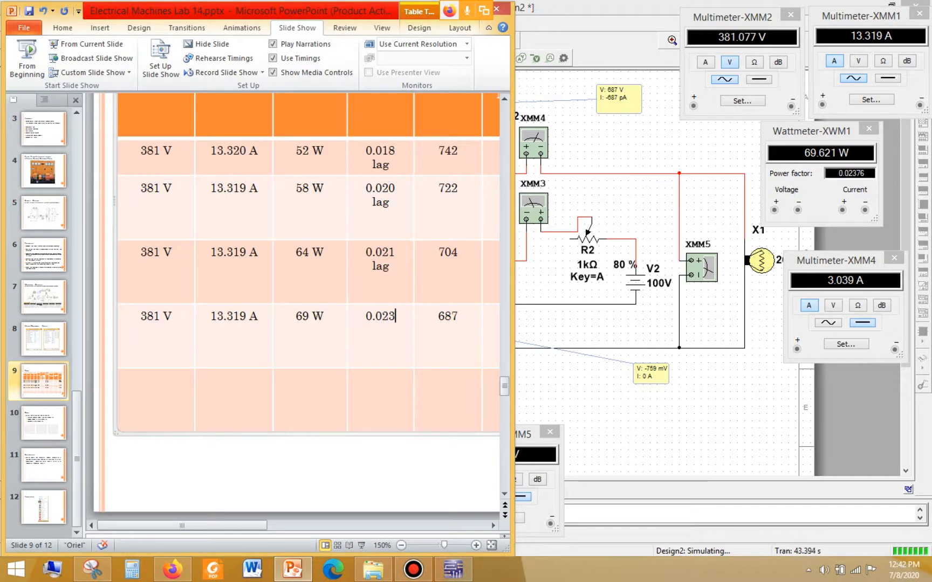
pyautogui.write(' lag')
pyautogui.hotkey('ctrl', 's')
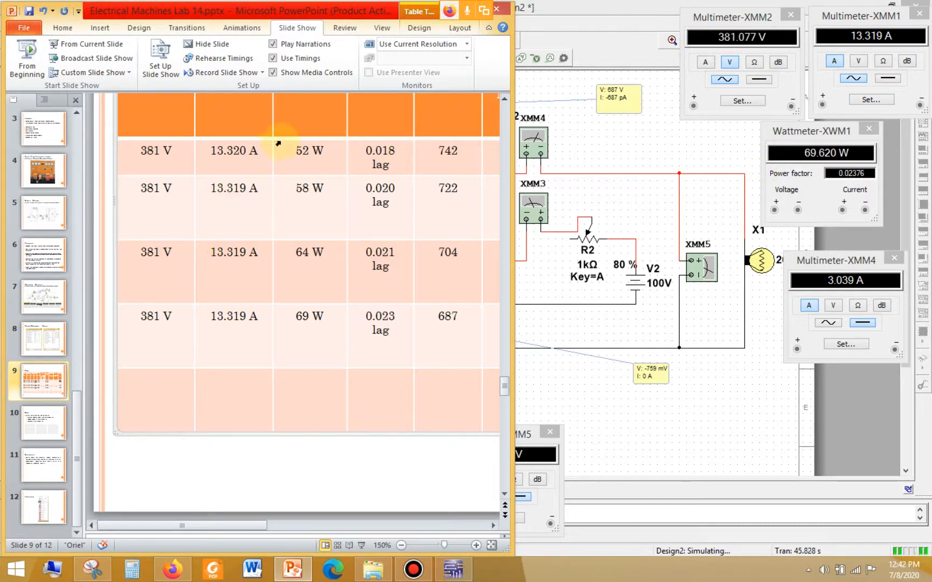
# Step: Switch to Multisim and stop the running simulation
pyautogui.click(660, 10)
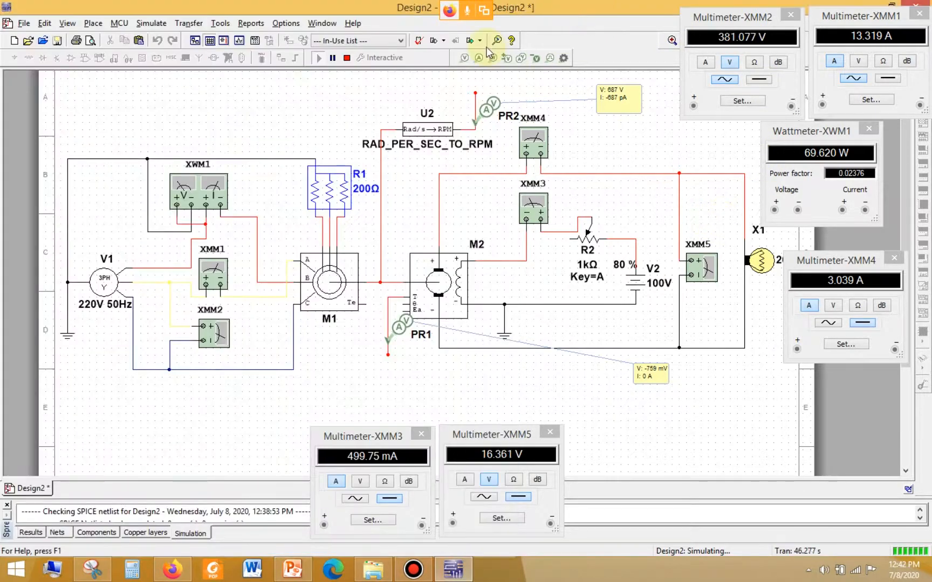
pyautogui.click(347, 57)
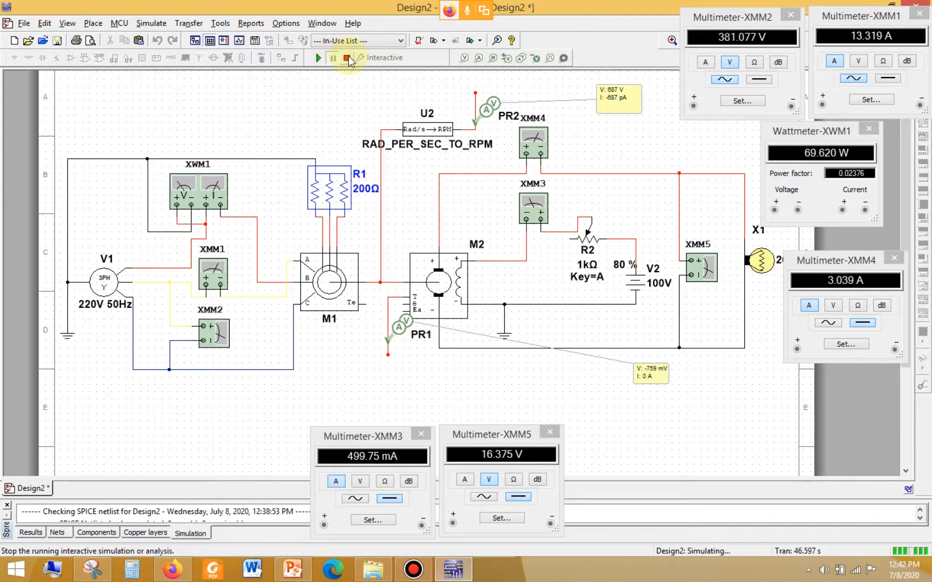
# Step: Set the lamp X1's maximum rated power to 90 W and run the simulation
pyautogui.doubleClick(760, 261)
pyautogui.click(624, 209)
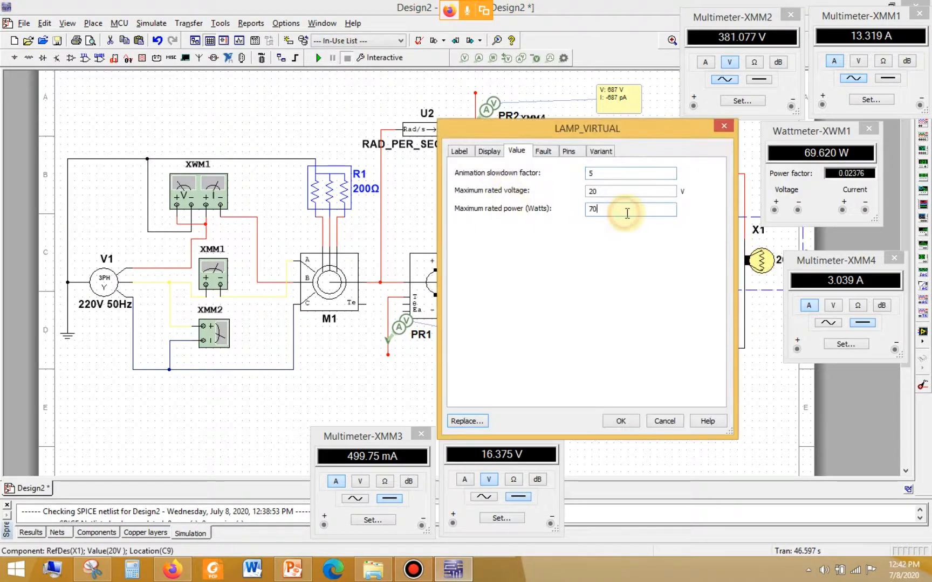
pyautogui.write('90')
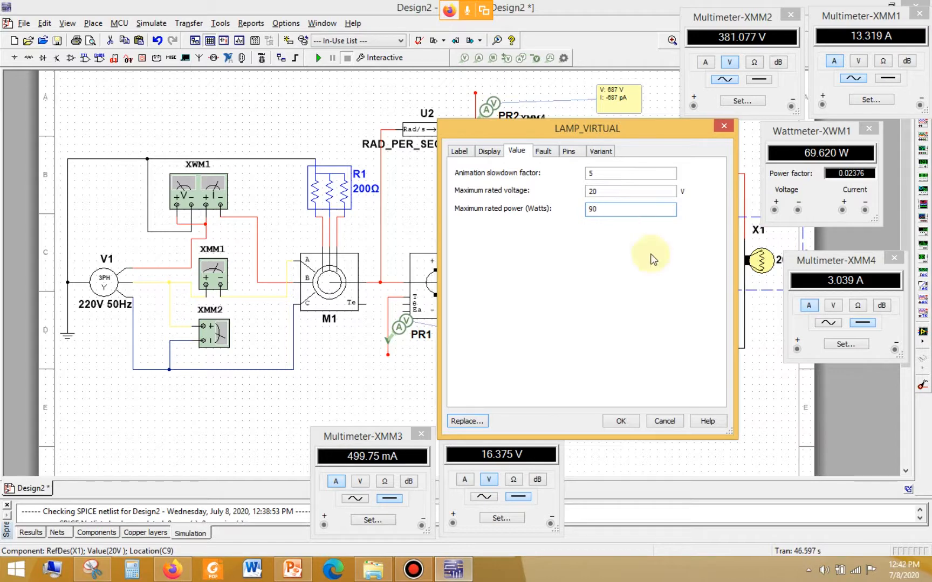
pyautogui.click(620, 421)
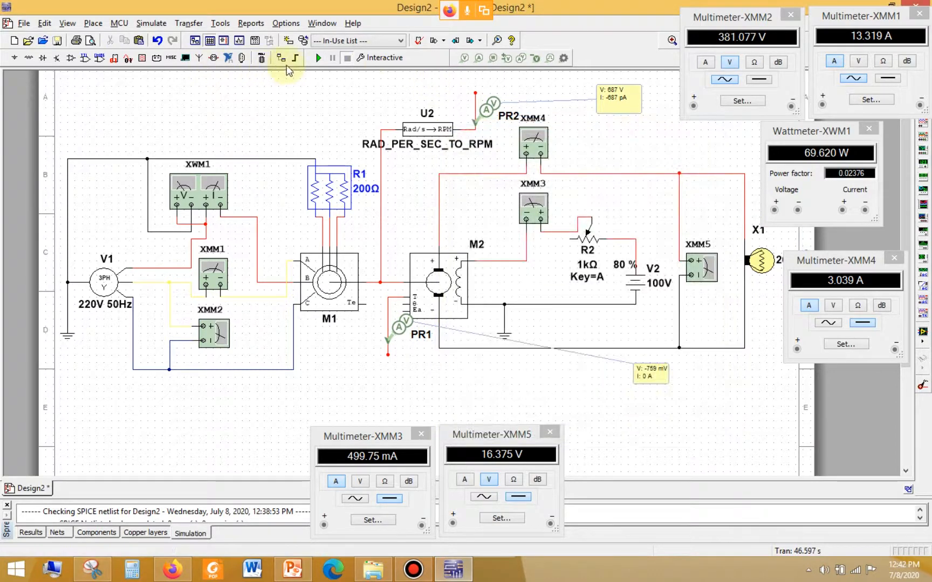
pyautogui.click(319, 58)
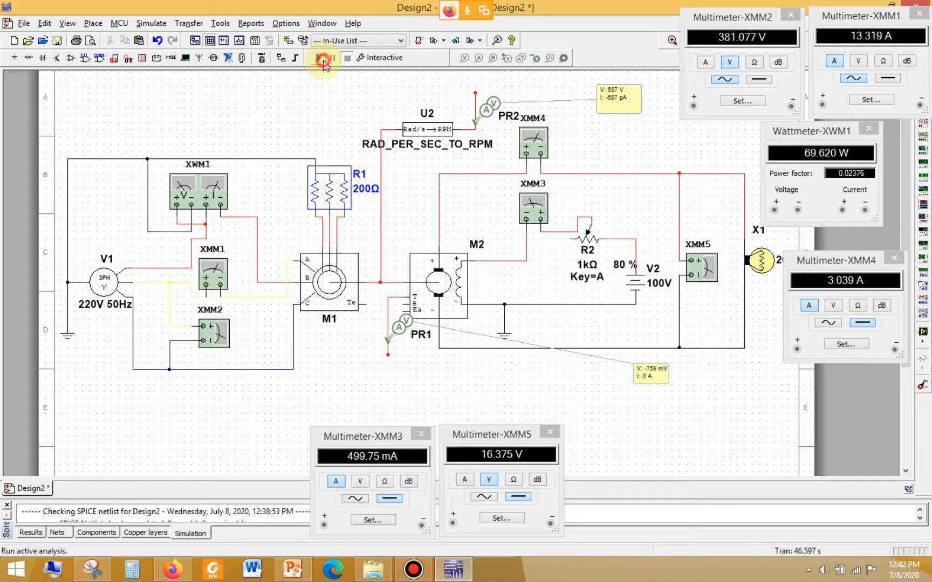
# Step: Switch to PowerPoint and enter line voltage 381 V and line current 13.319 A in the table's fifth data row
pyautogui.click(292, 568)
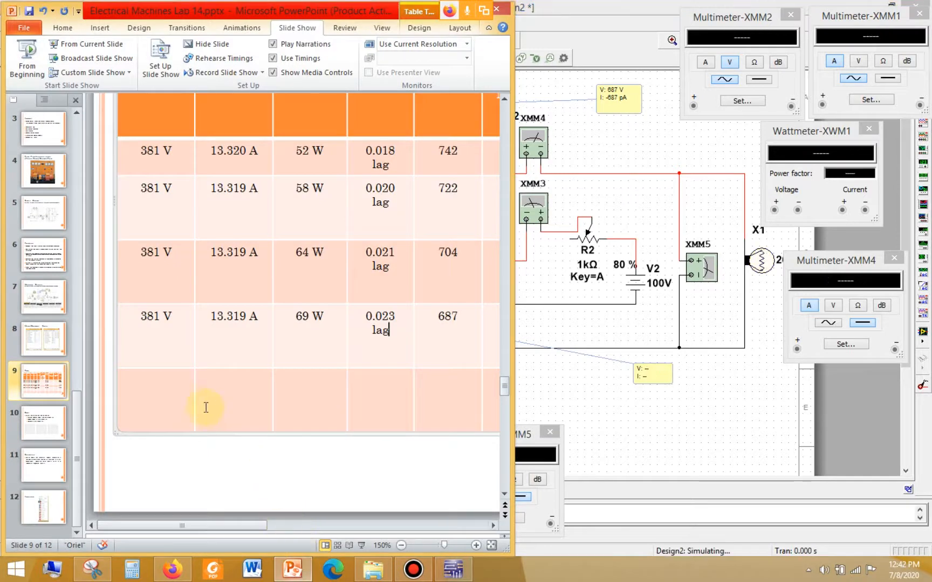
pyautogui.click(166, 395)
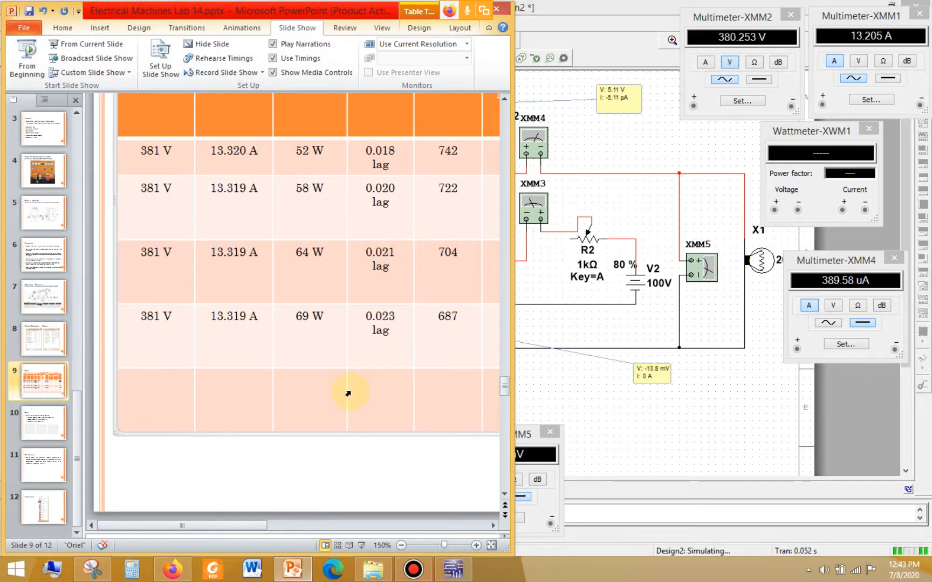
pyautogui.write('381')
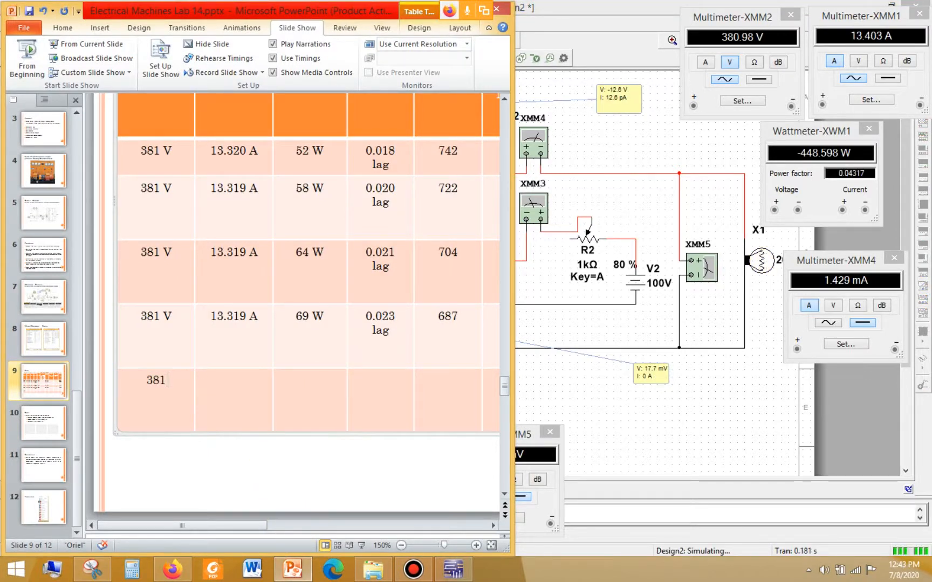
pyautogui.write(' V')
pyautogui.press('Tab')
pyautogui.write('13')
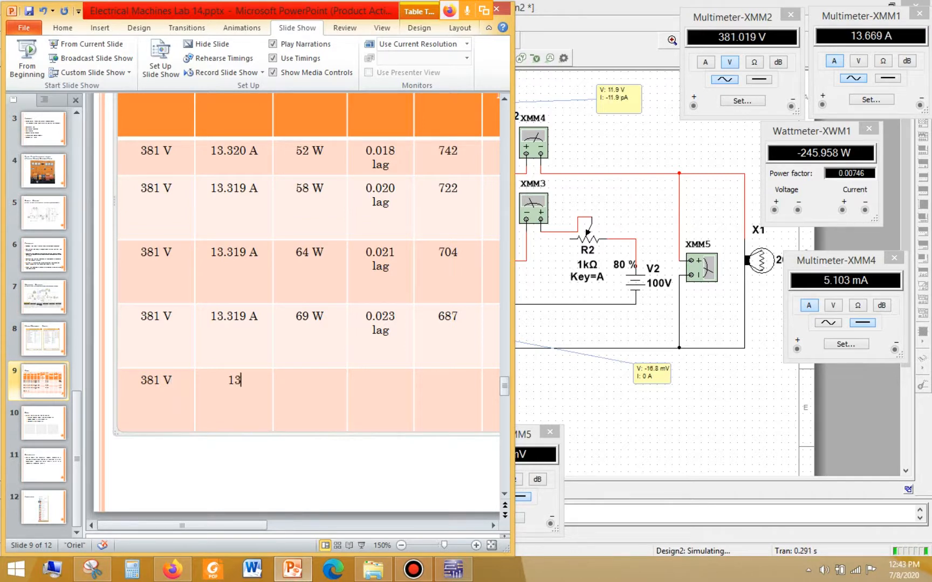
pyautogui.write('.319 A')
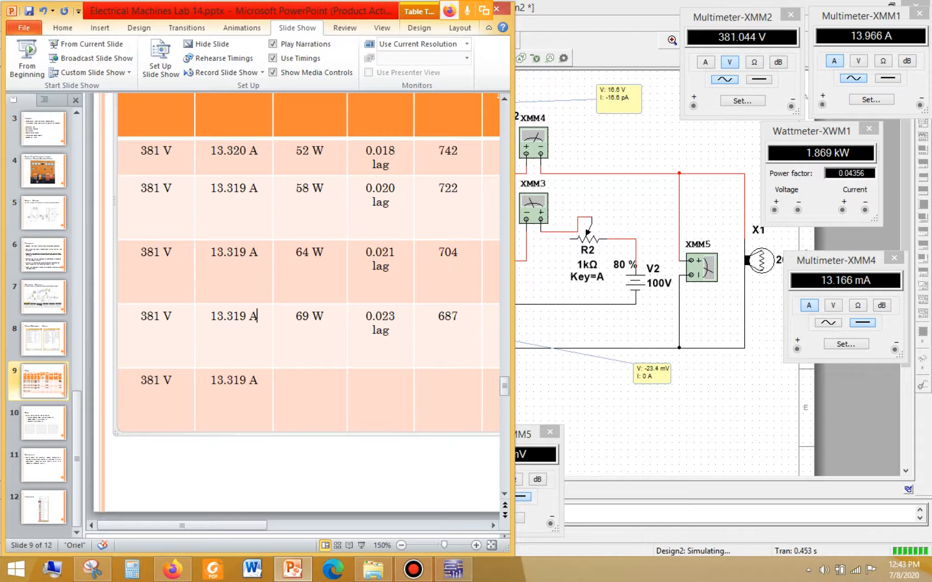
# Step: Change the line current in the first data row to 13.319 A
pyautogui.scroll(5, 233, 268)
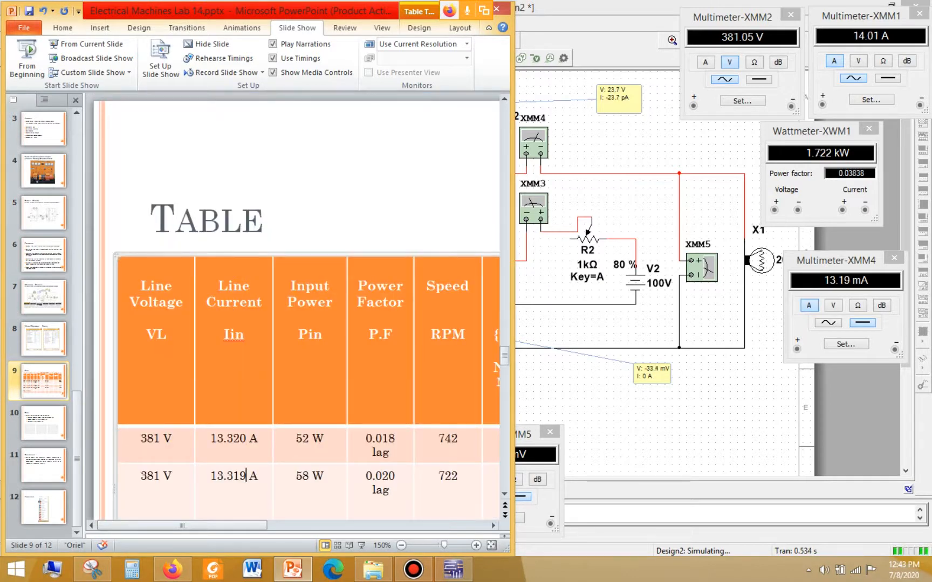
pyautogui.click(231, 438)
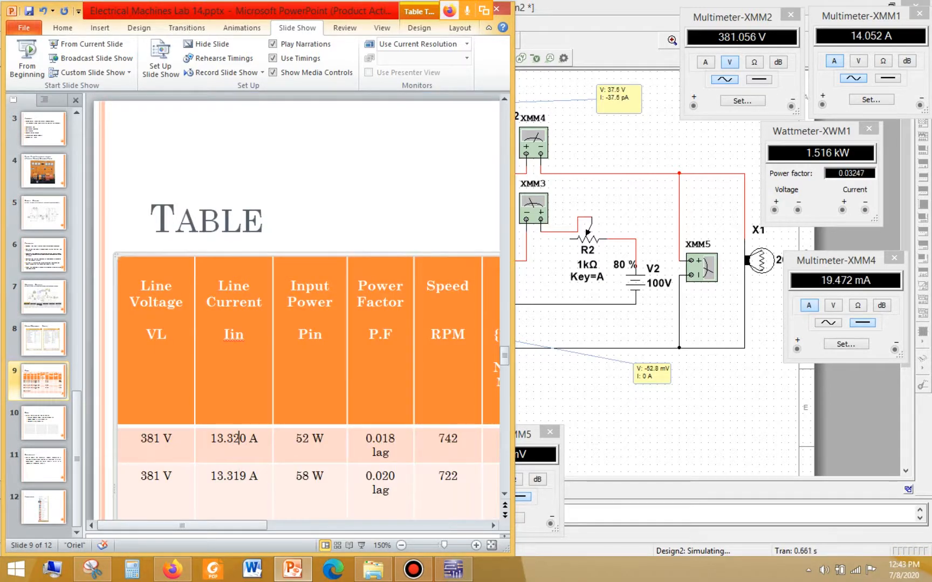
pyautogui.press('BackSpace')
pyautogui.press('BackSpace')
pyautogui.write('319')
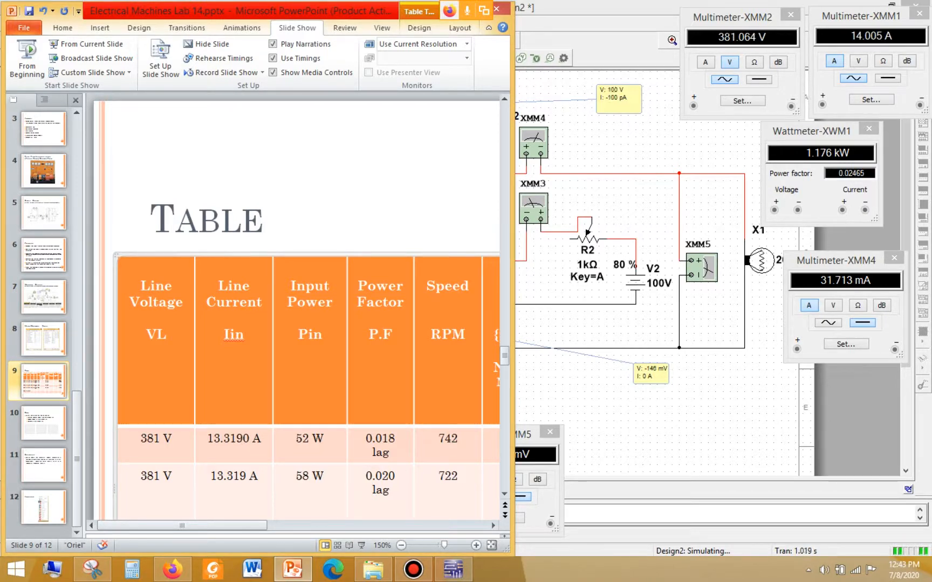
pyautogui.press('Delete')
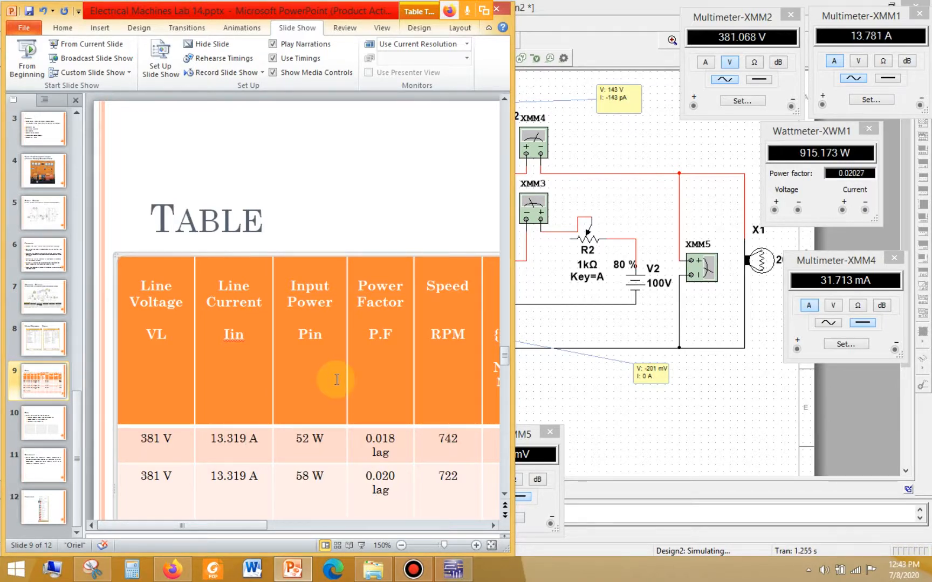
# Step: Place the cursor in the fifth data row's empty input power cell
pyautogui.scroll(-3, 333, 378)
pyautogui.scroll(-3, 335, 380)
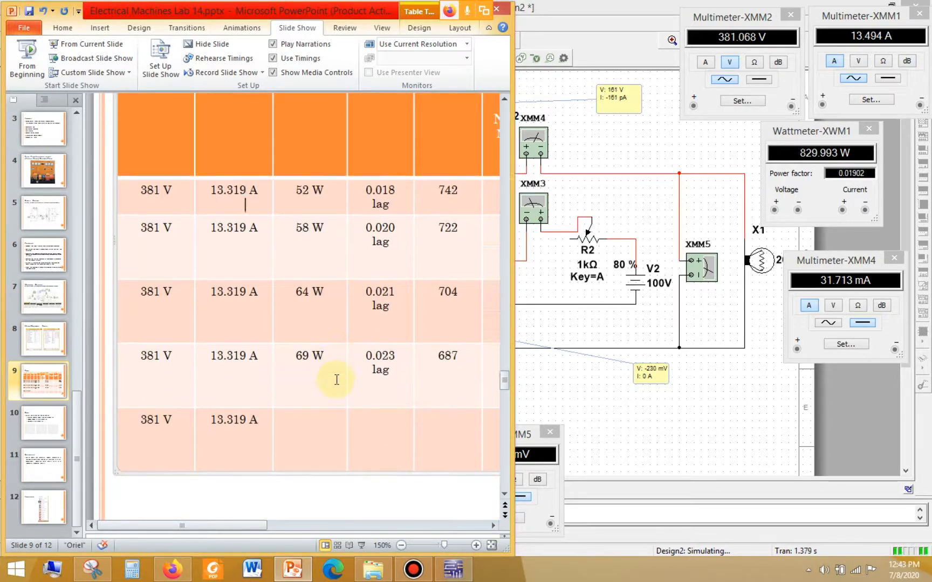
pyautogui.click(325, 413)
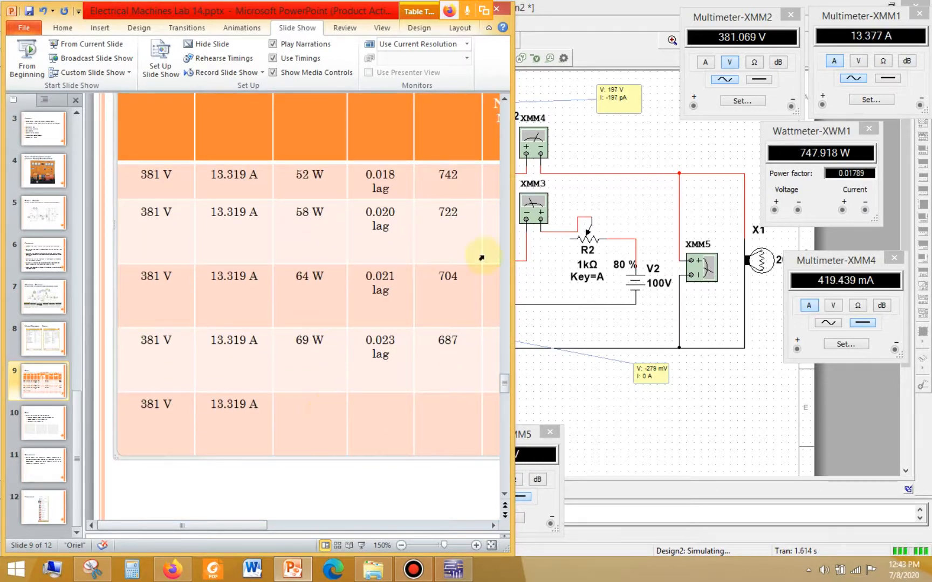
pyautogui.click(547, 207)
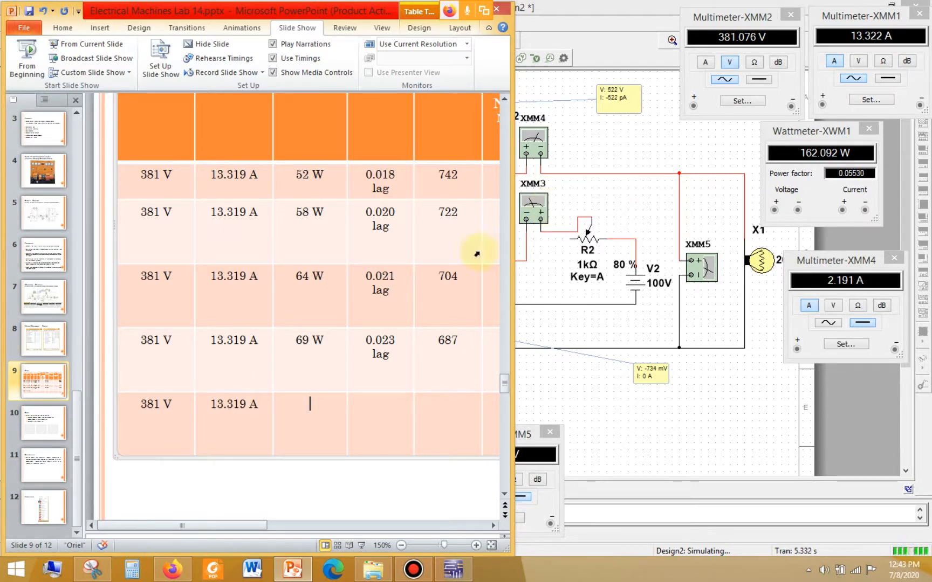
# Step: Switch to Firefox, check the Classroom post about the Multisim version and download link, and return to the Meet call
pyautogui.click(172, 569)
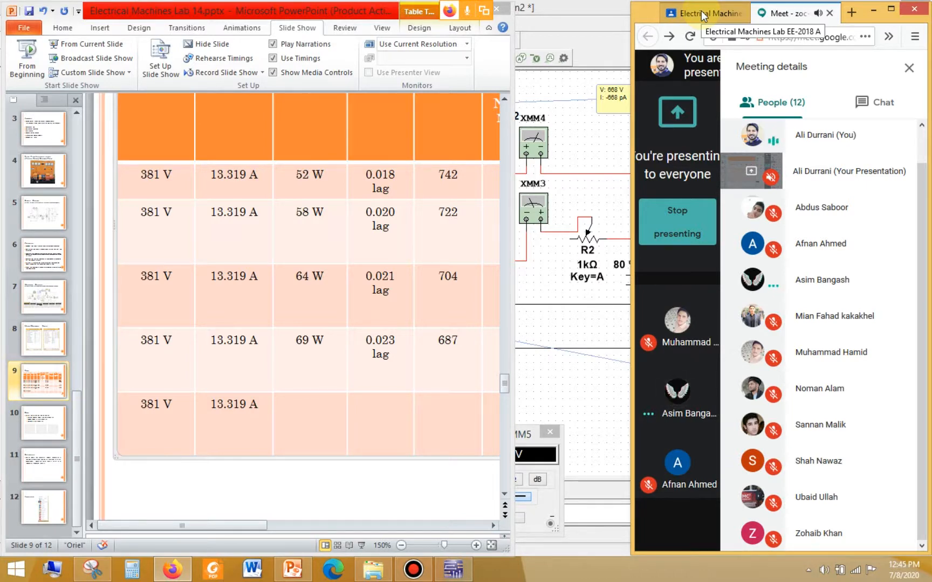
pyautogui.click(701, 10)
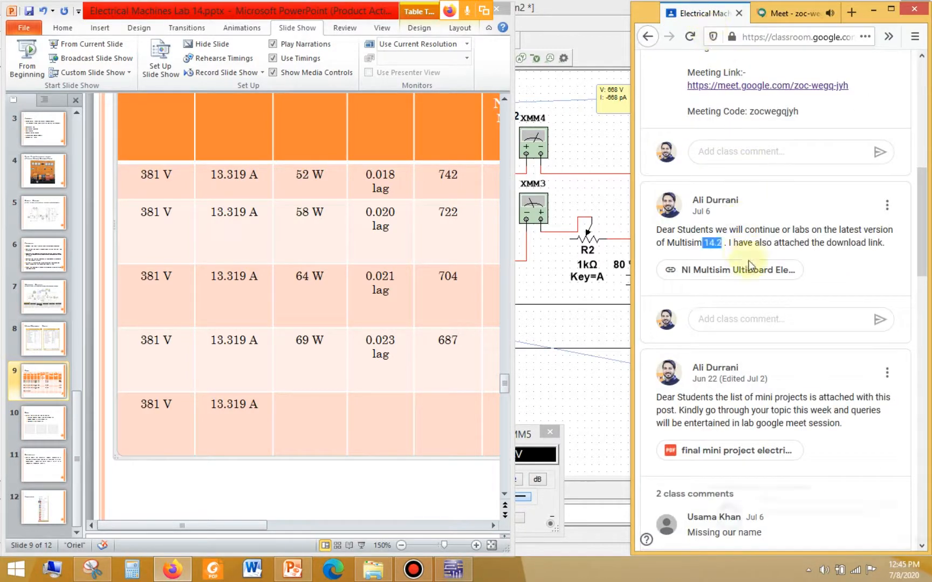
pyautogui.click(819, 257)
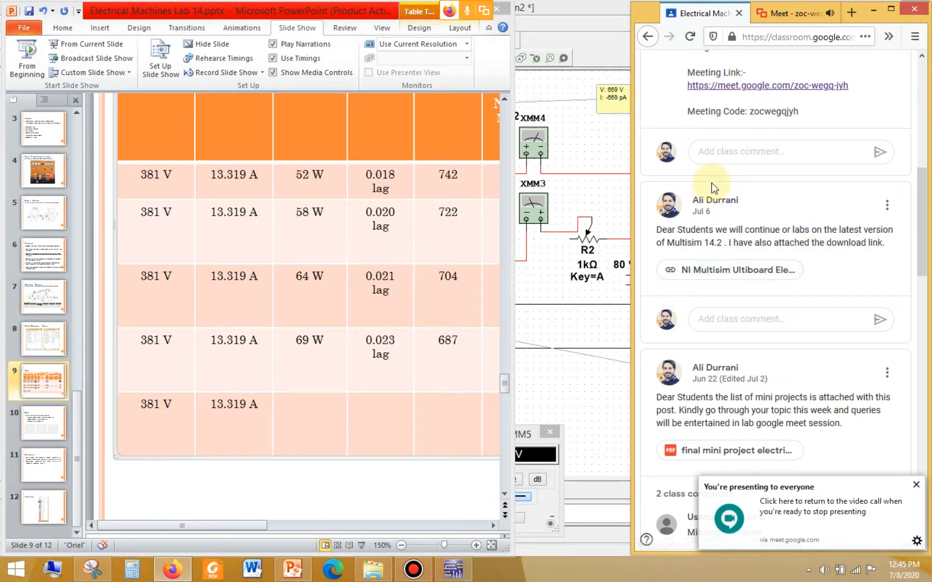
pyautogui.click(916, 484)
pyautogui.click(797, 237)
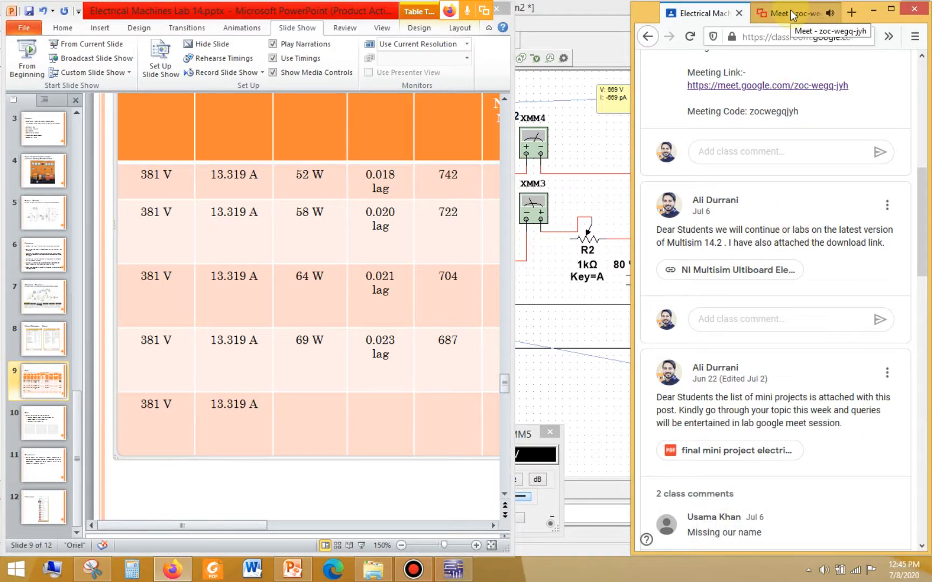
pyautogui.click(789, 10)
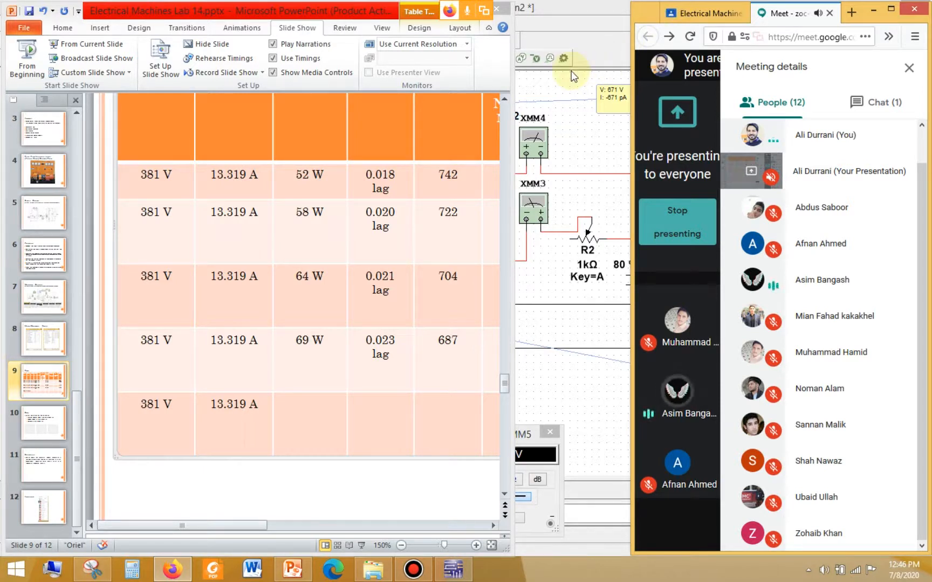
# Step: Leave the browser for Multisim and return to the presentation's fifth data row beside the meter readings
pyautogui.click(878, 11)
pyautogui.click(583, 10)
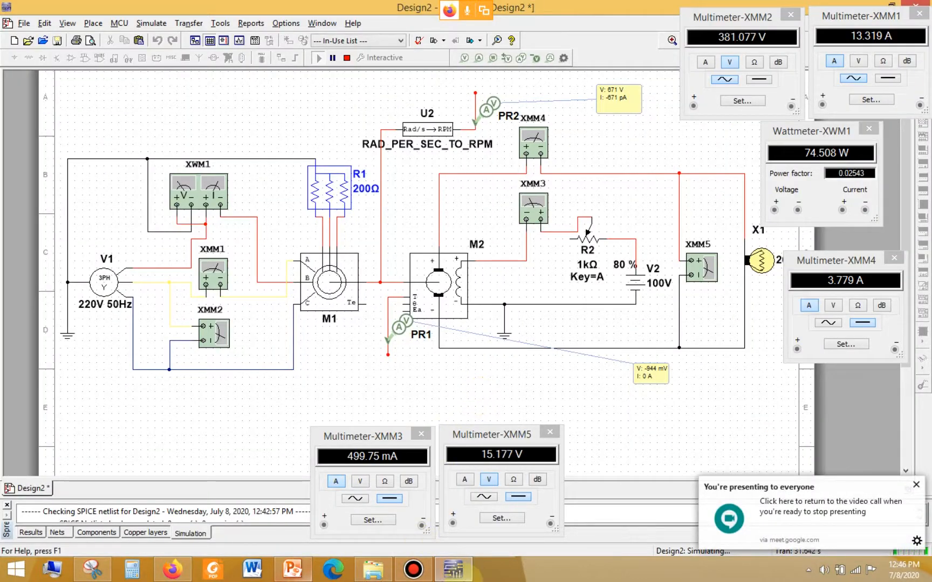
pyautogui.click(468, 574)
pyautogui.click(469, 576)
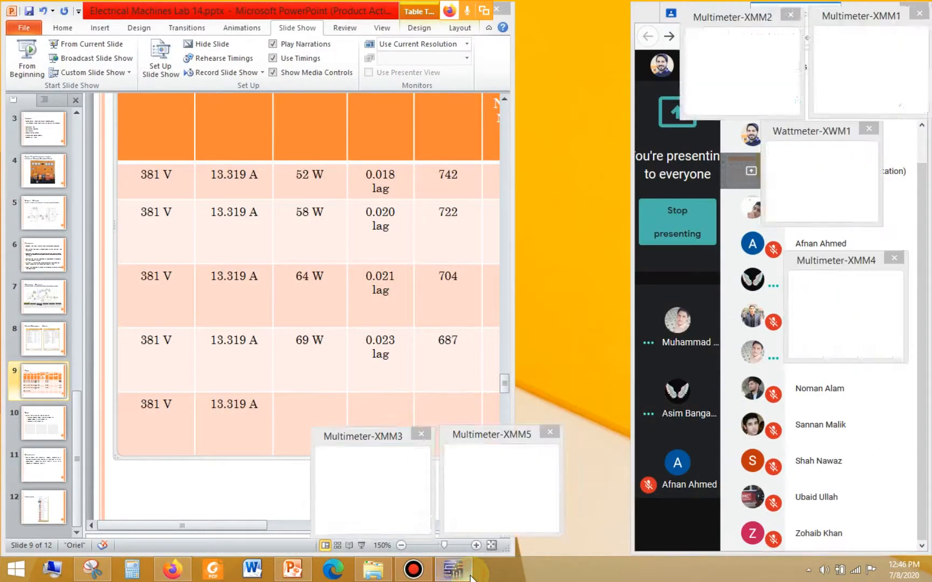
pyautogui.click(293, 575)
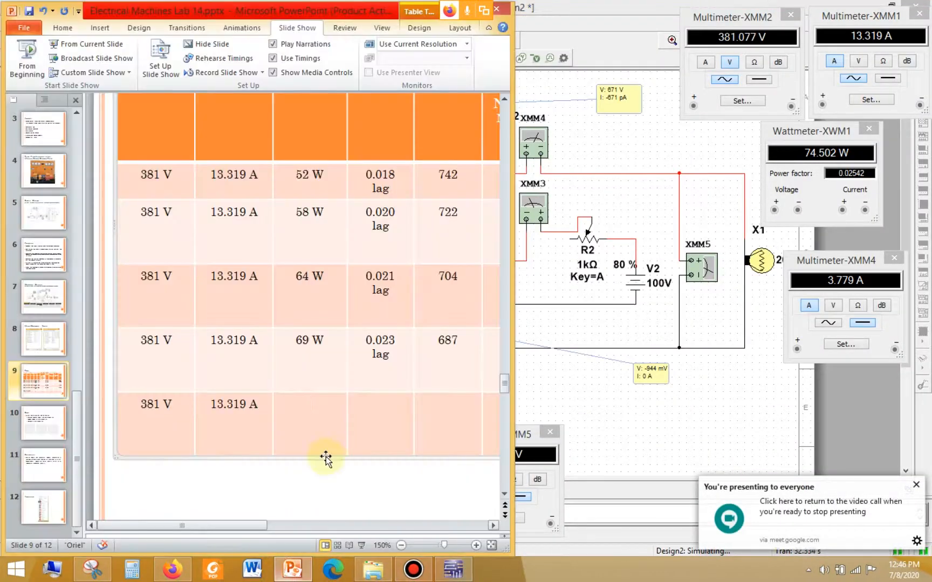
pyautogui.click(376, 418)
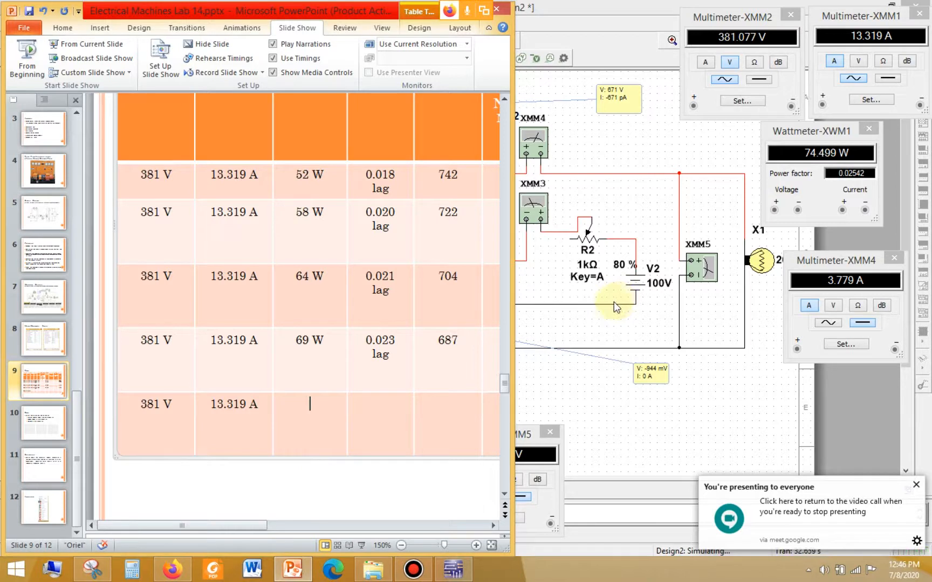